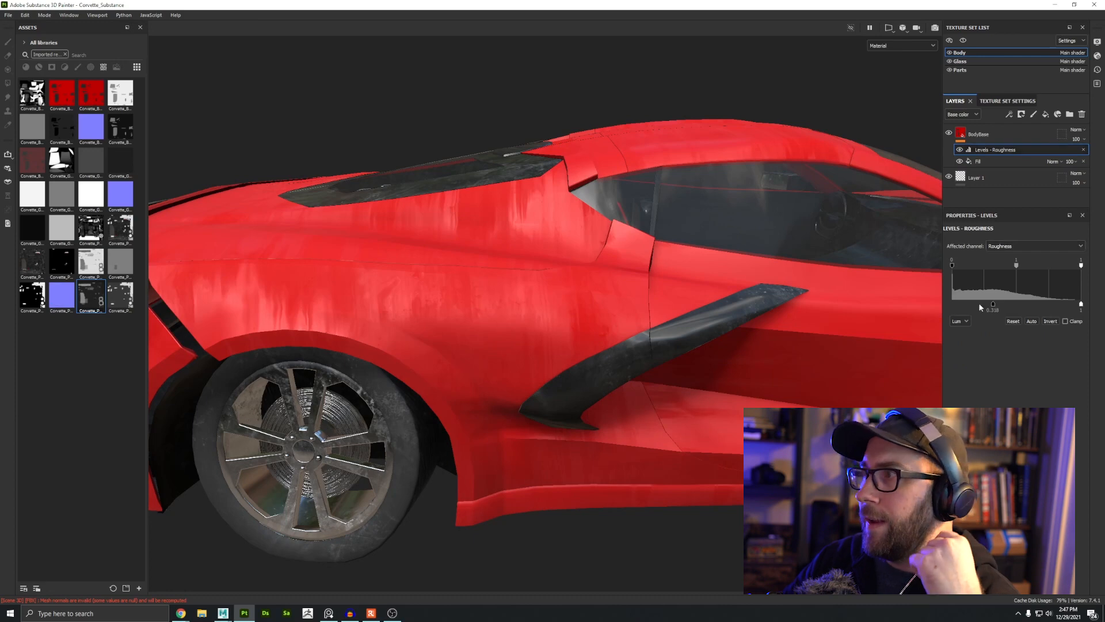
# Step: Lower the maximum roughness output of the Levels effect to about 0.72
pyautogui.moveTo(985, 305)
pyautogui.mouseDown()
pyautogui.moveTo(1006, 305)
pyautogui.moveTo(980, 304)
pyautogui.mouseUp()
pyautogui.moveTo(1081, 305); pyautogui.dragTo(985, 307)
pyautogui.keyDown('alt'); pyautogui.moveTo(657, 316); pyautogui.dragTo(602, 313); pyautogui.keyUp('alt')
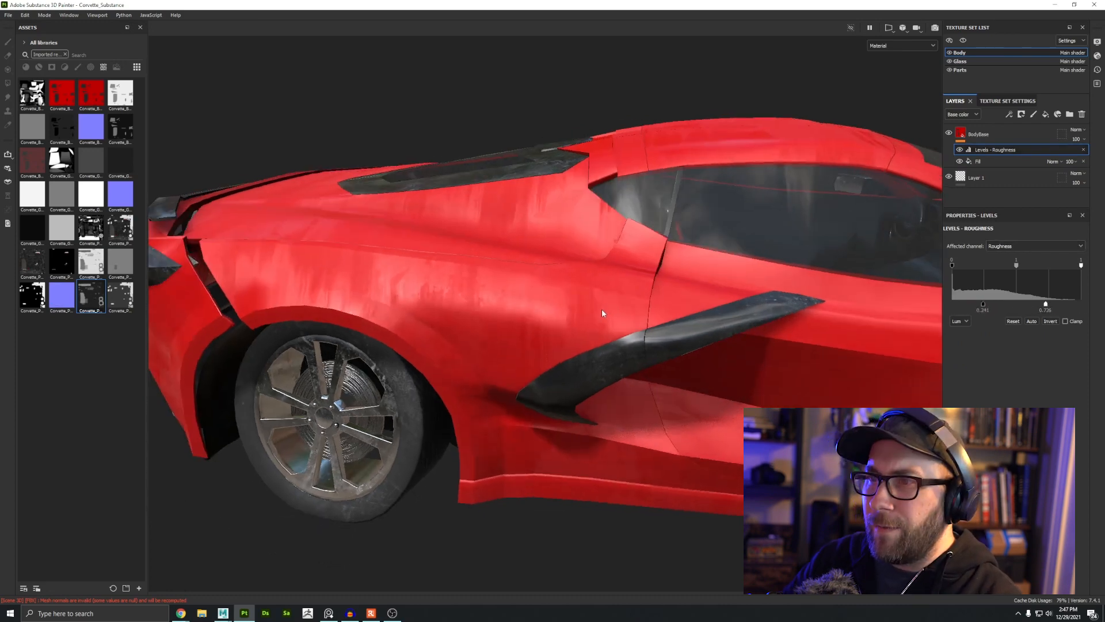
pyautogui.keyDown('alt'); pyautogui.moveTo(602, 313); pyautogui.dragTo(635, 396, button='right'); pyautogui.keyUp('alt')
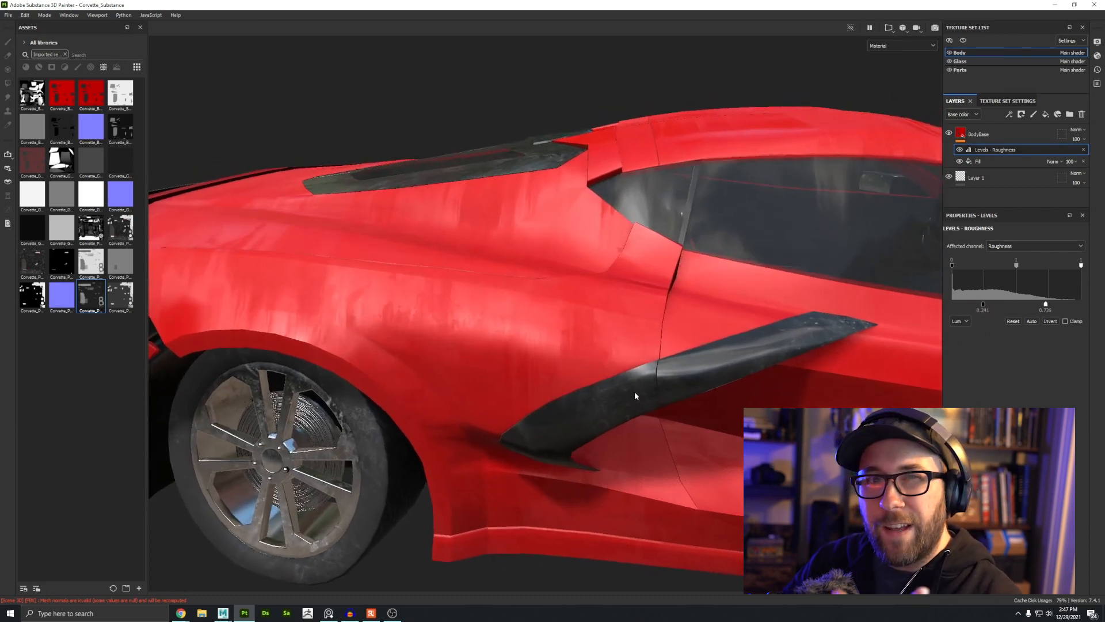
# Step: Select the Fill mask effect and raise its UV scale to about 13.28
pyautogui.click(980, 163)
pyautogui.moveTo(1002, 320); pyautogui.dragTo(1008, 320)
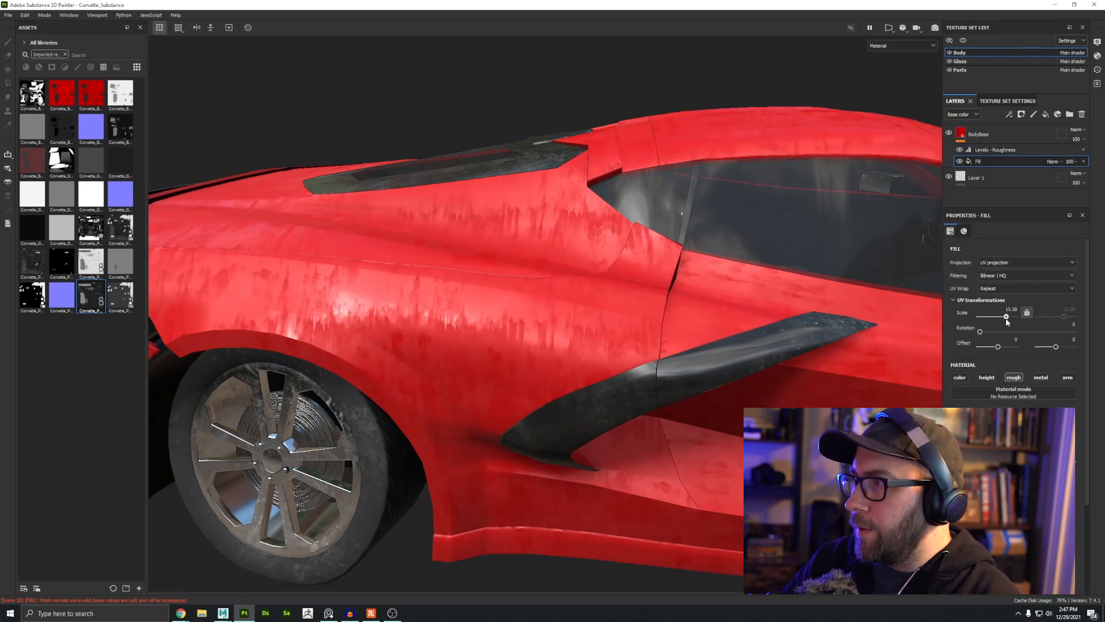
pyautogui.keyDown('alt'); pyautogui.moveTo(576, 317); pyautogui.dragTo(758, 296); pyautogui.keyUp('alt')
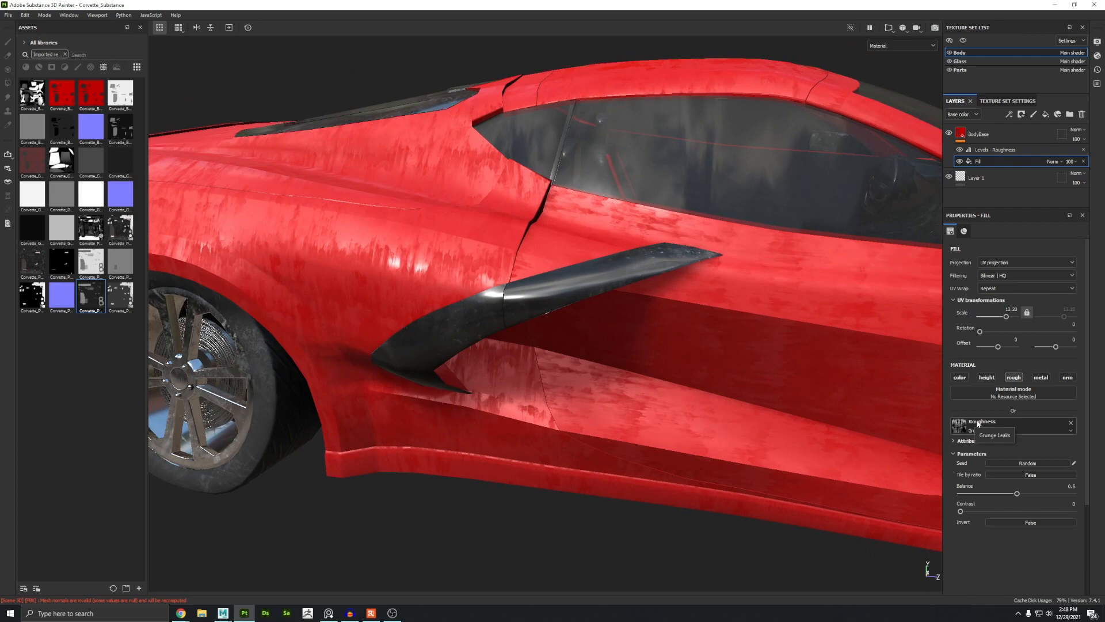
# Step: Replace the Fill's roughness grunge with the Moisture texture found by searching for moistu
pyautogui.click(980, 428)
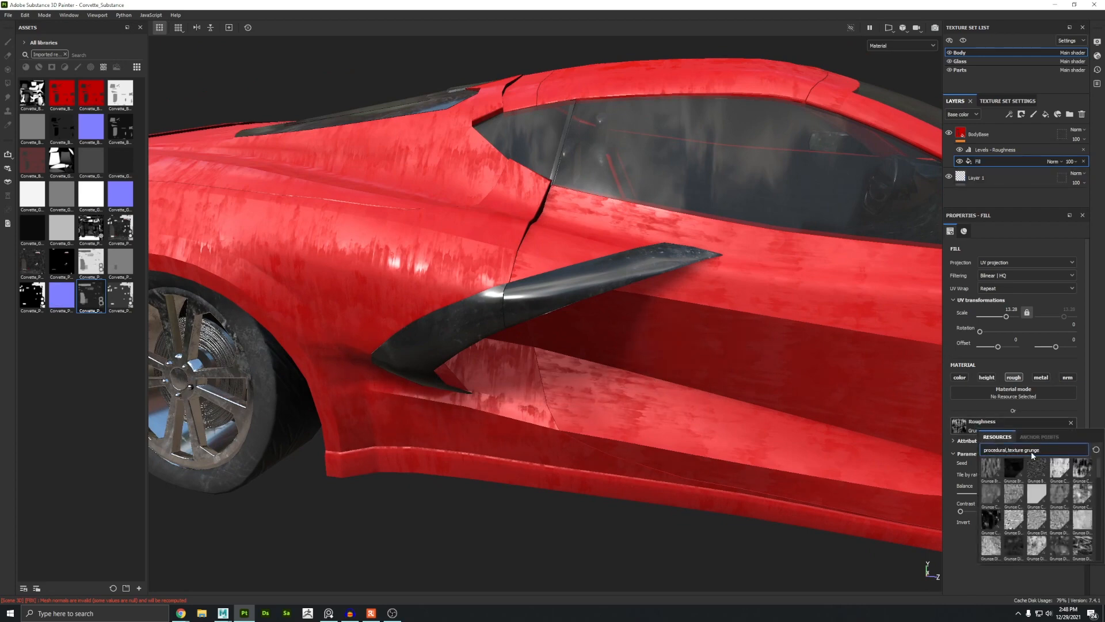
pyautogui.write('mois')
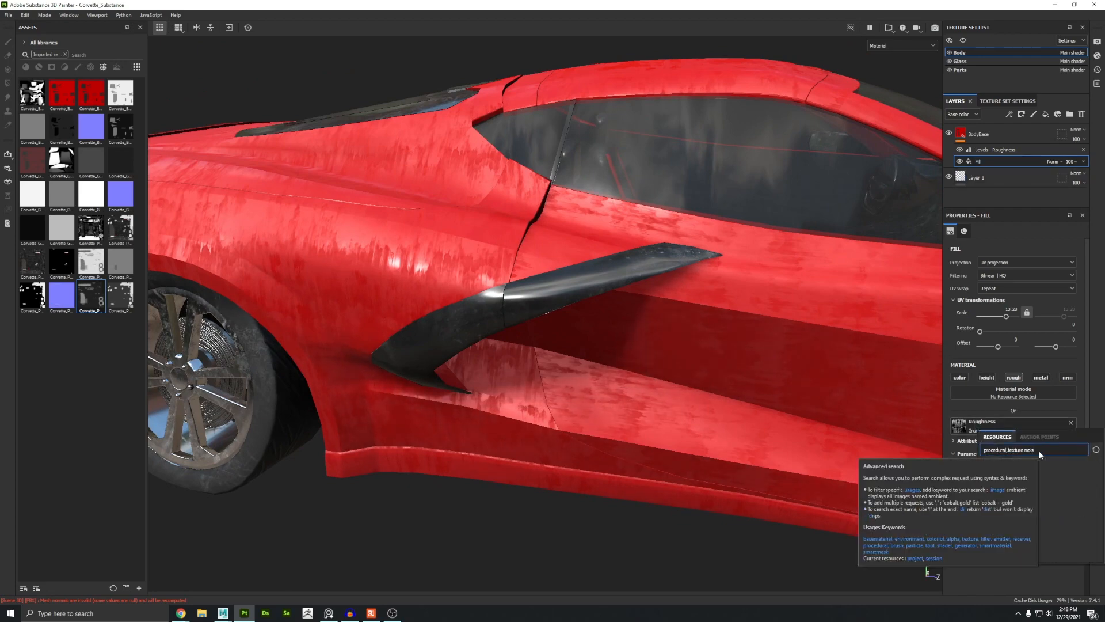
pyautogui.write('tu')
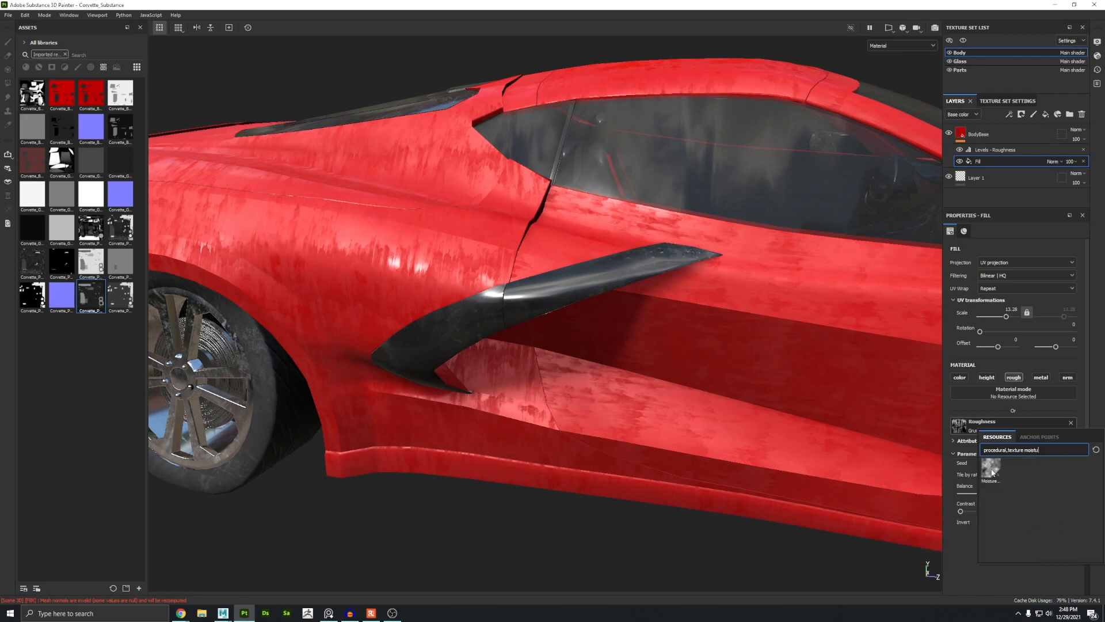
pyautogui.click(989, 481)
# Step: Select the Levels effect and narrow its roughness output range to about 0.187 to 0.632
pyautogui.keyDown('alt'); pyautogui.moveTo(407, 292); pyautogui.dragTo(485, 342); pyautogui.keyUp('alt')
pyautogui.click(995, 149)
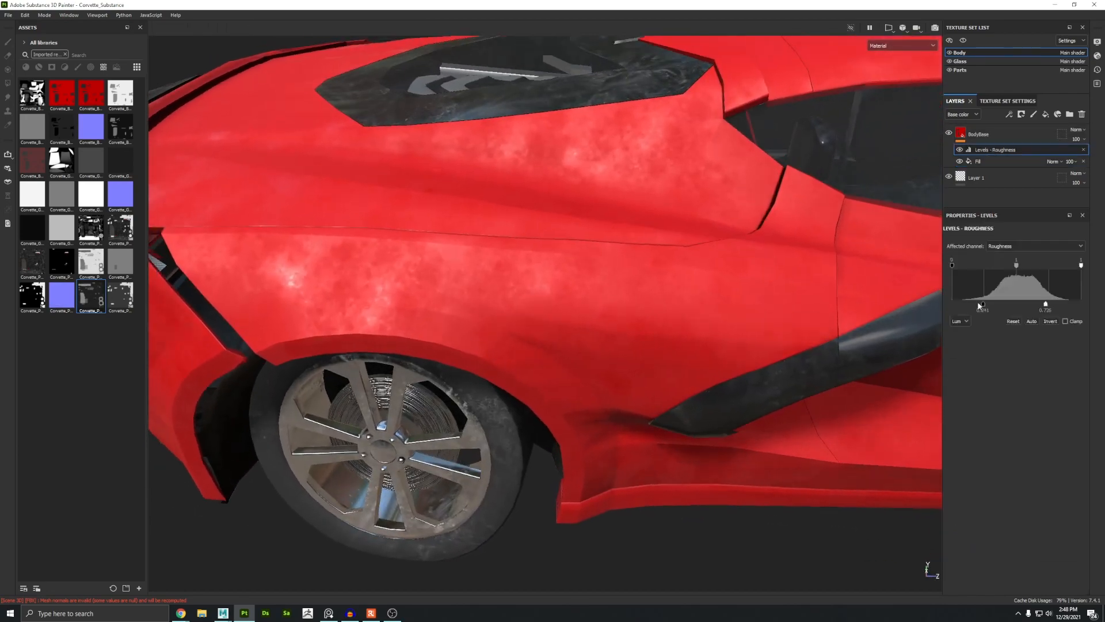
pyautogui.moveTo(978, 304); pyautogui.dragTo(977, 305)
pyautogui.moveTo(1046, 304); pyautogui.dragTo(1031, 307)
pyautogui.keyDown('alt'); pyautogui.moveTo(713, 316); pyautogui.dragTo(564, 331); pyautogui.keyUp('alt')
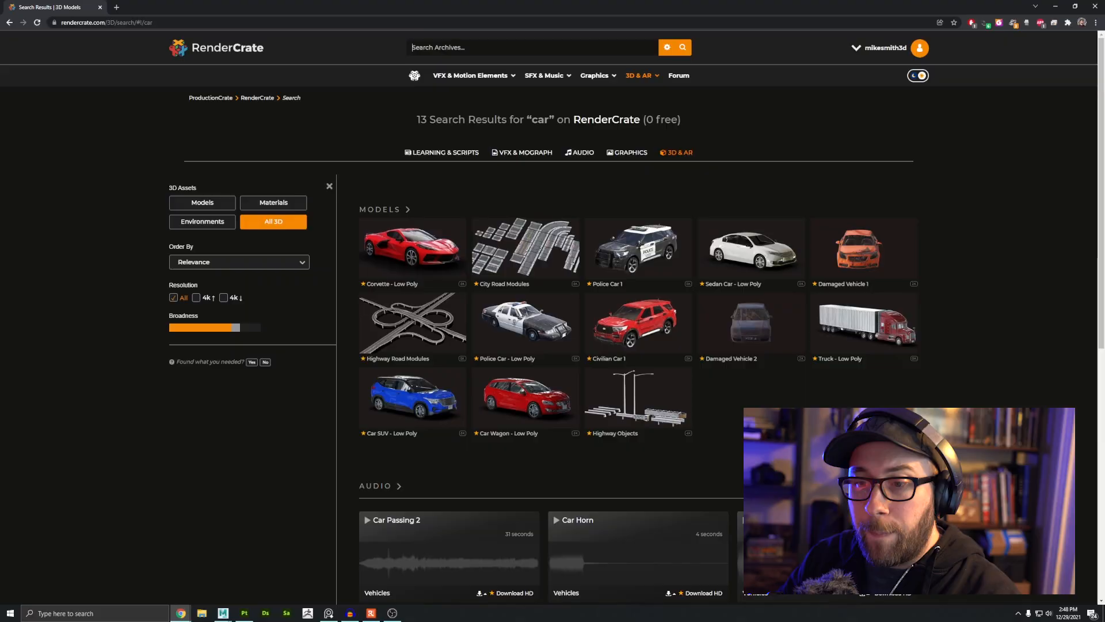
# Step: Search the RenderCrate site for imperfections
pyautogui.click(440, 48)
pyautogui.write('imper')
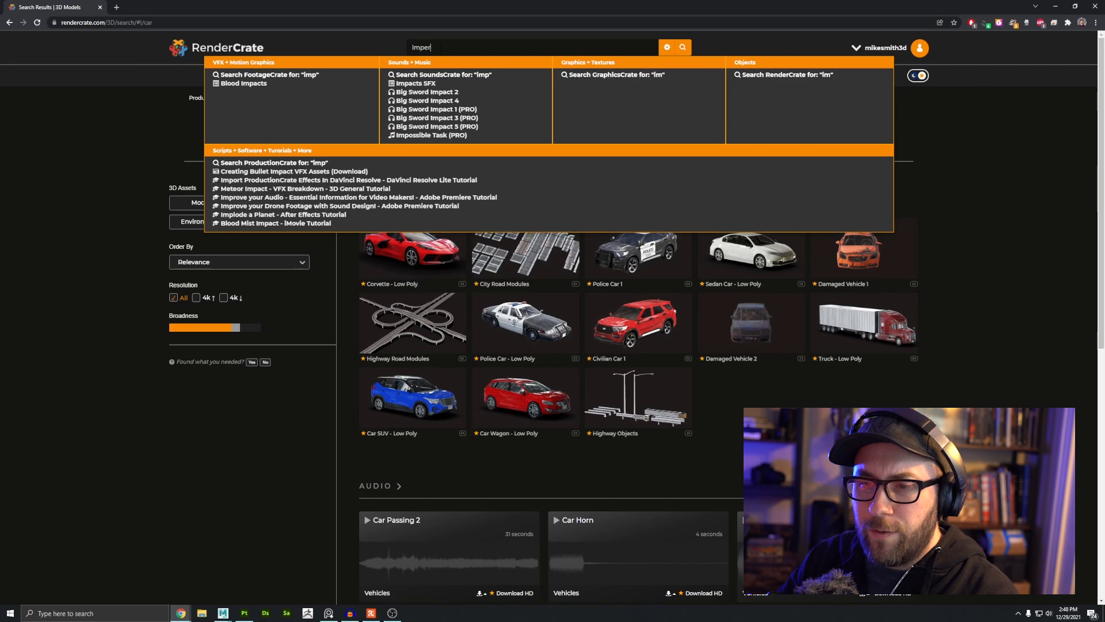
pyautogui.write('fections')
pyautogui.press('Return')
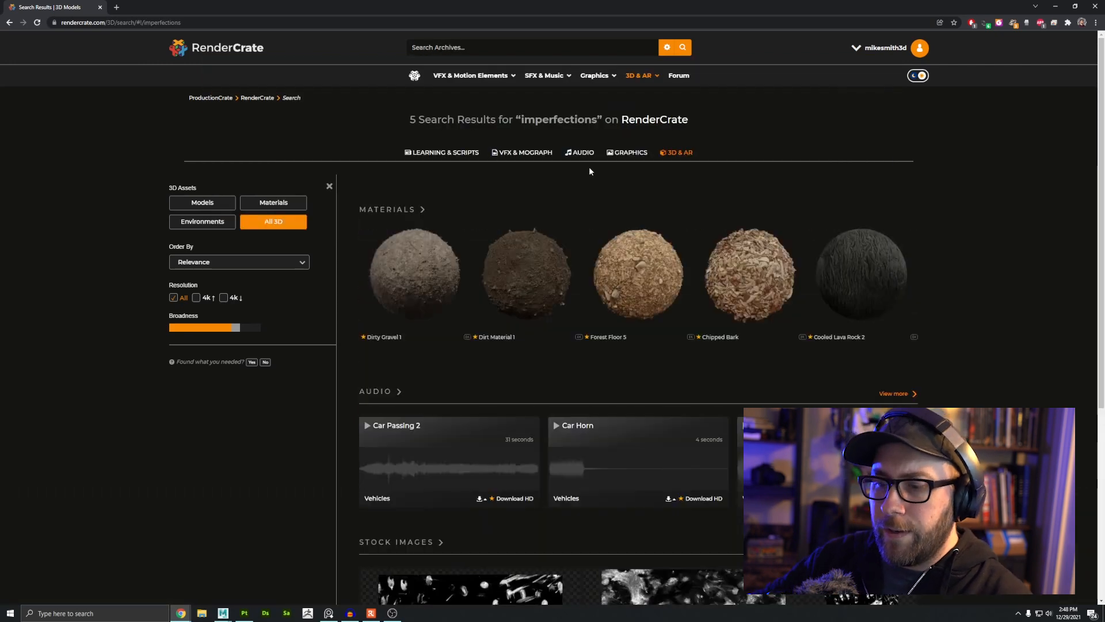
# Step: Switch to the graphics results and browse through the imperfection textures
pyautogui.click(626, 152)
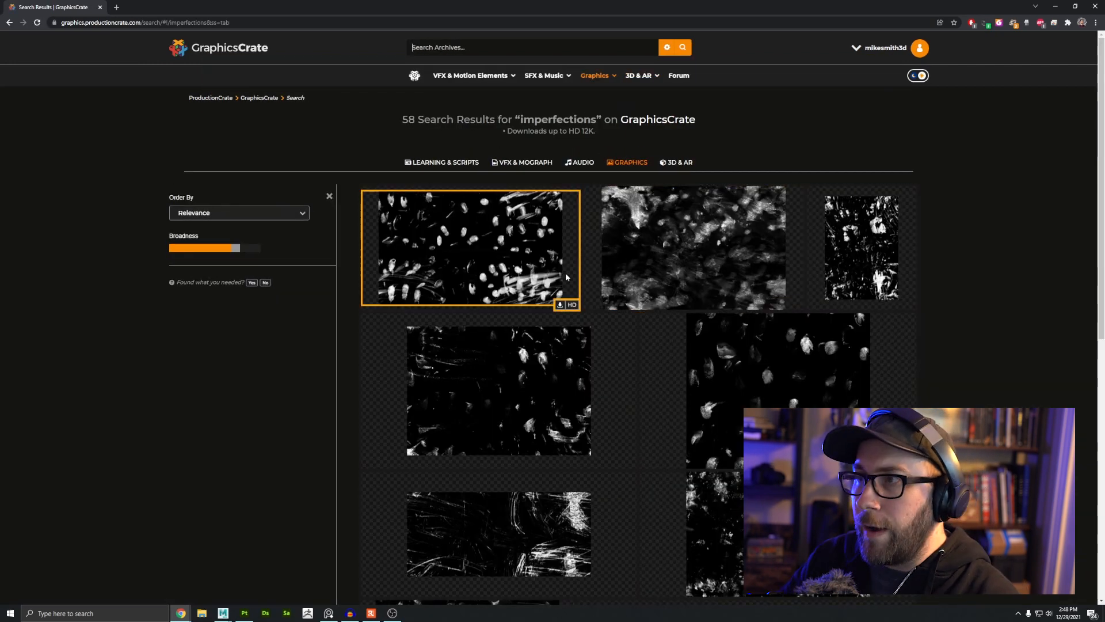
pyautogui.scroll(-10, 565, 272)
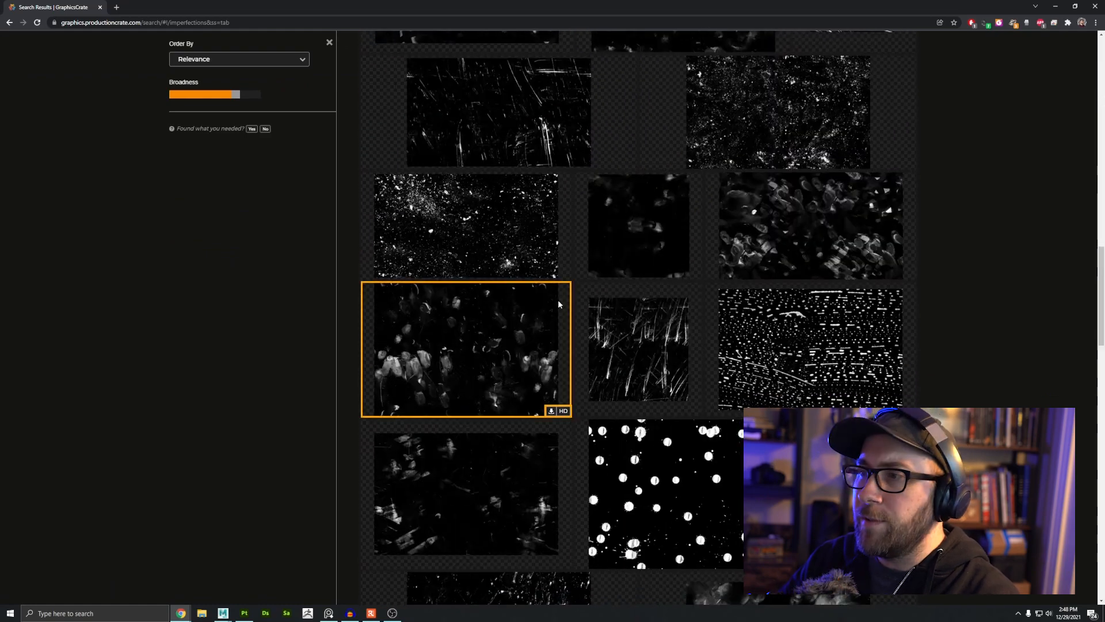
pyautogui.scroll(-10, 558, 299)
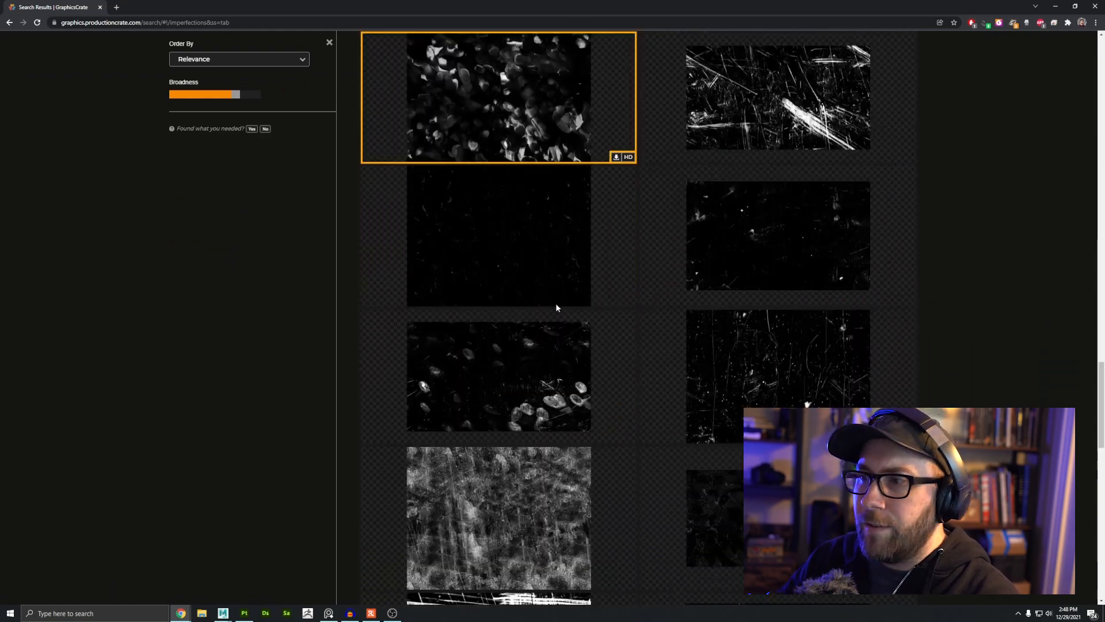
pyautogui.scroll(-10, 556, 308)
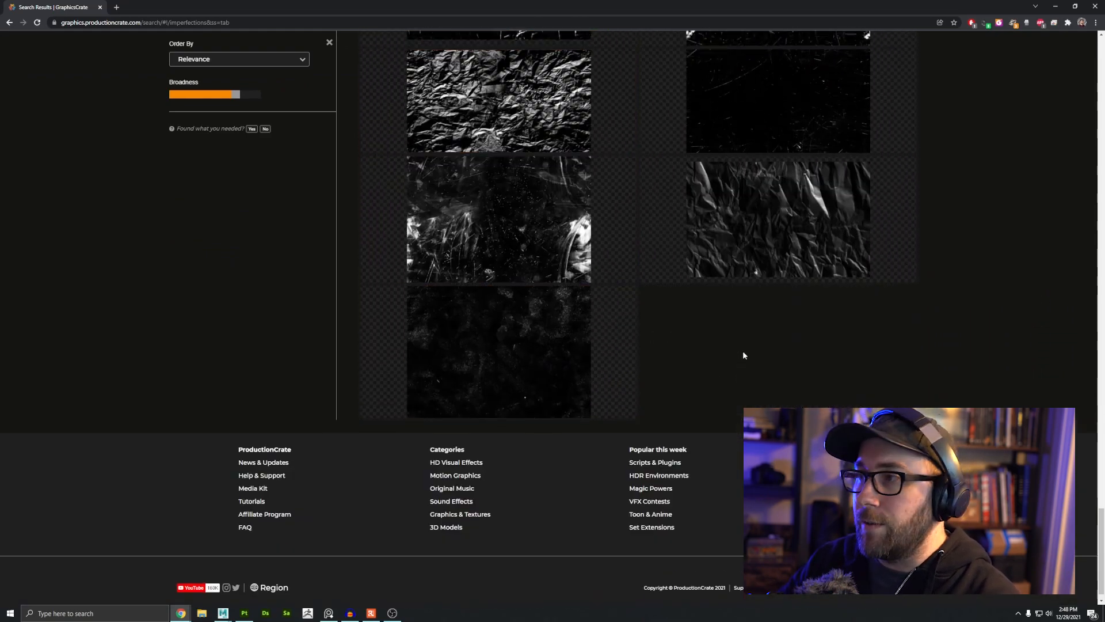
pyautogui.scroll(12, 748, 349)
# Step: Open the Corvette project's Resources Alphas folder in File Explorer
pyautogui.click(202, 613)
pyautogui.click(475, 326)
pyautogui.scroll(-8, 562, 346)
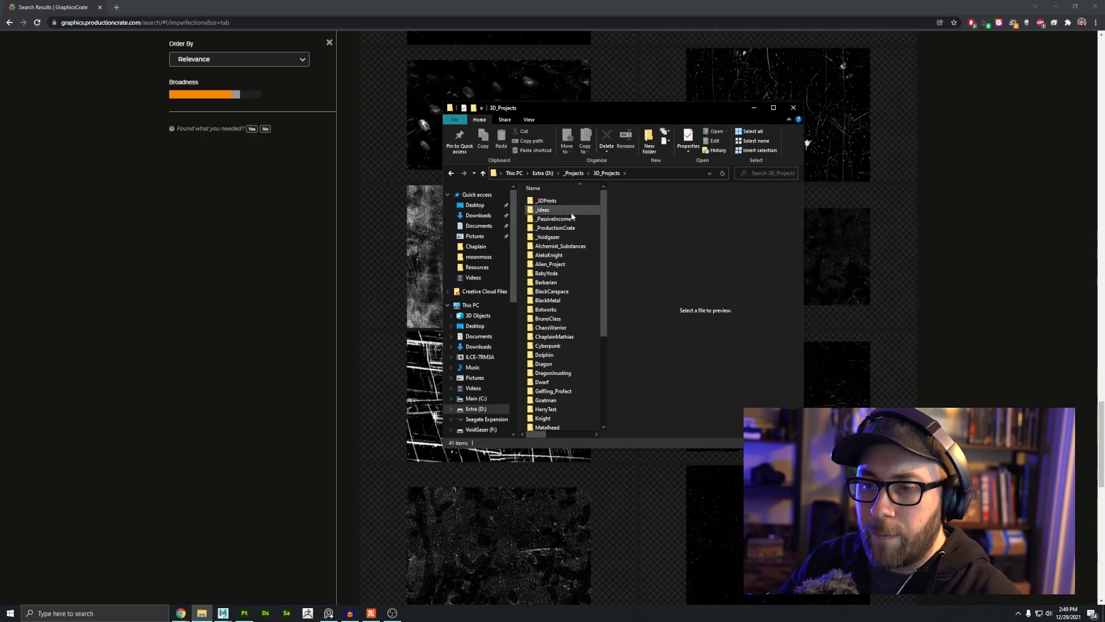
pyautogui.doubleClick(571, 213)
pyautogui.doubleClick(548, 239)
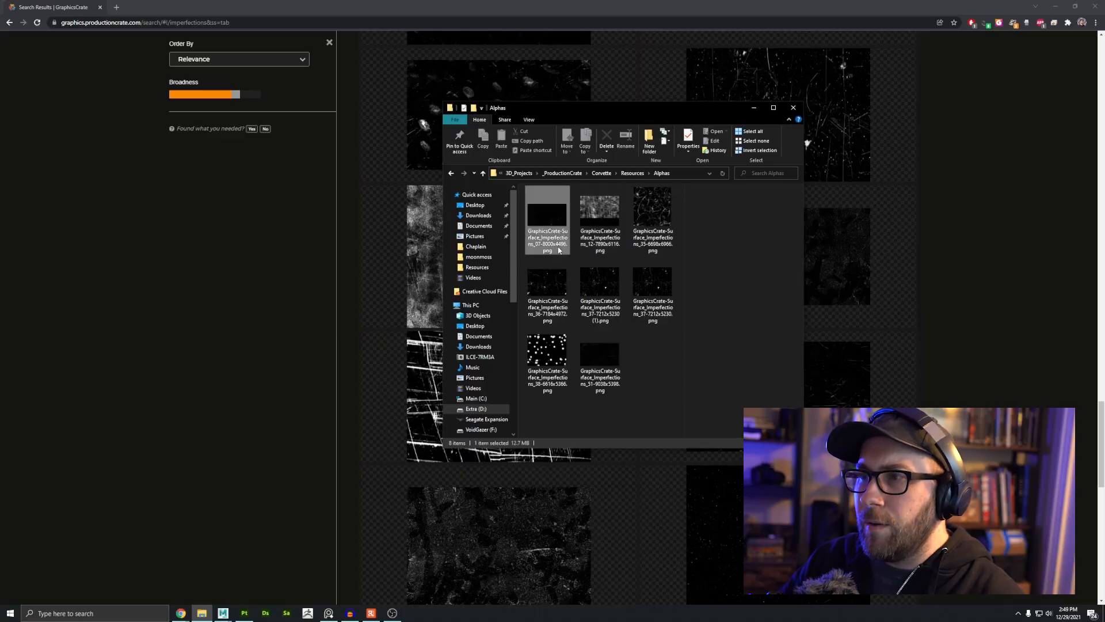
# Step: Rename the first alpha file to GraphicsCrate-Surface_Imperfections_07.png, removing its resolution suffix
pyautogui.click(547, 248)
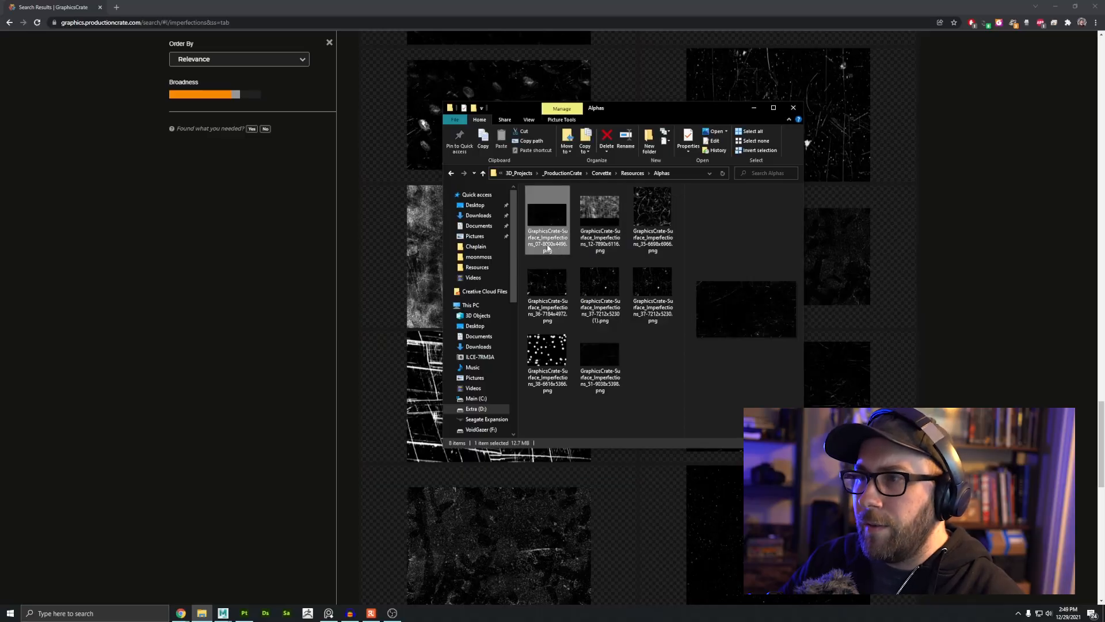
pyautogui.click(548, 247)
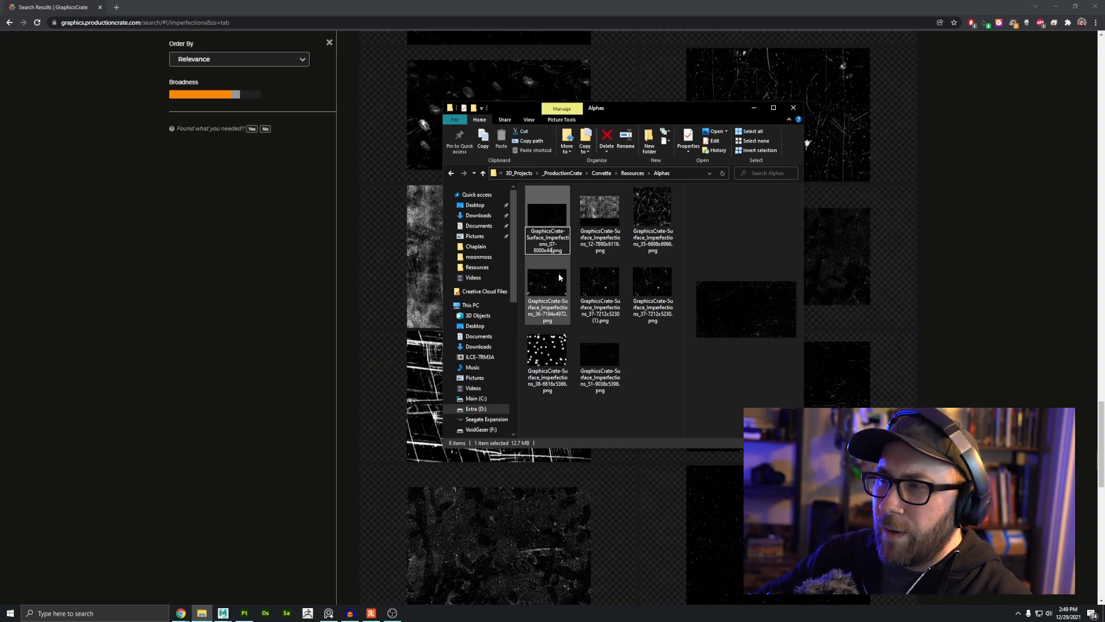
pyautogui.press('Return')
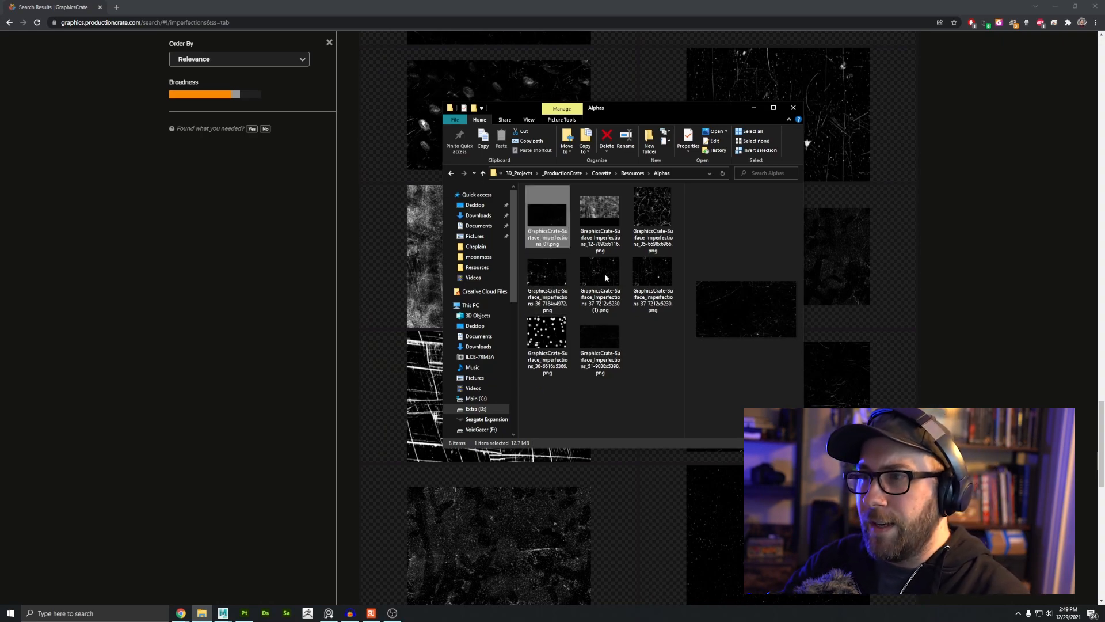
# Step: Strip the resolution suffixes from the names of the remaining alpha files
pyautogui.click(592, 245)
pyautogui.press('Delete')
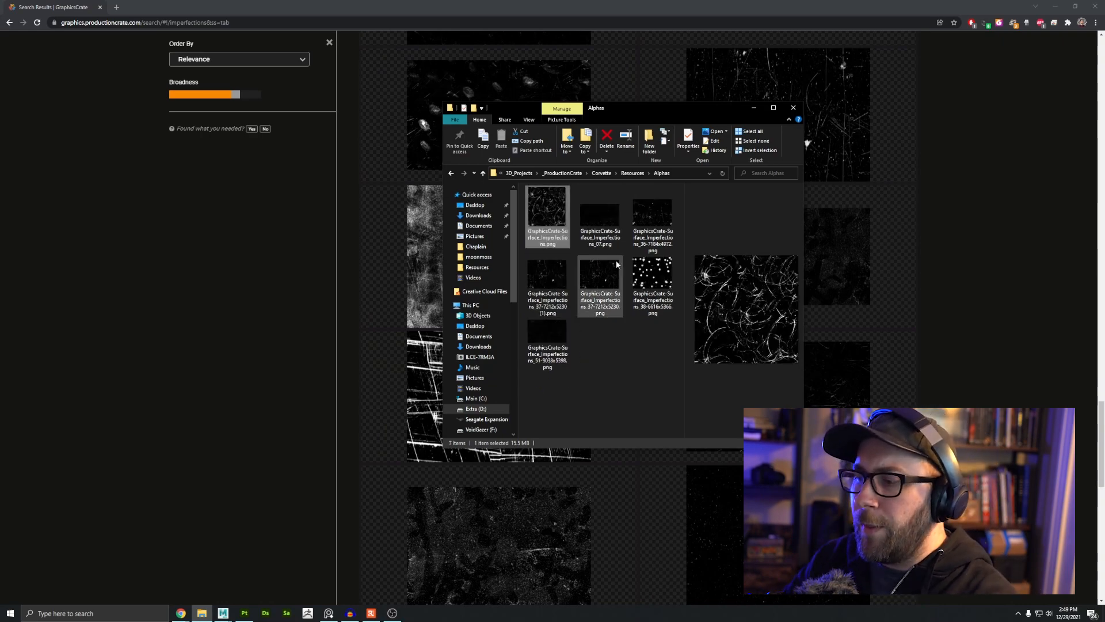
pyautogui.press('Right')
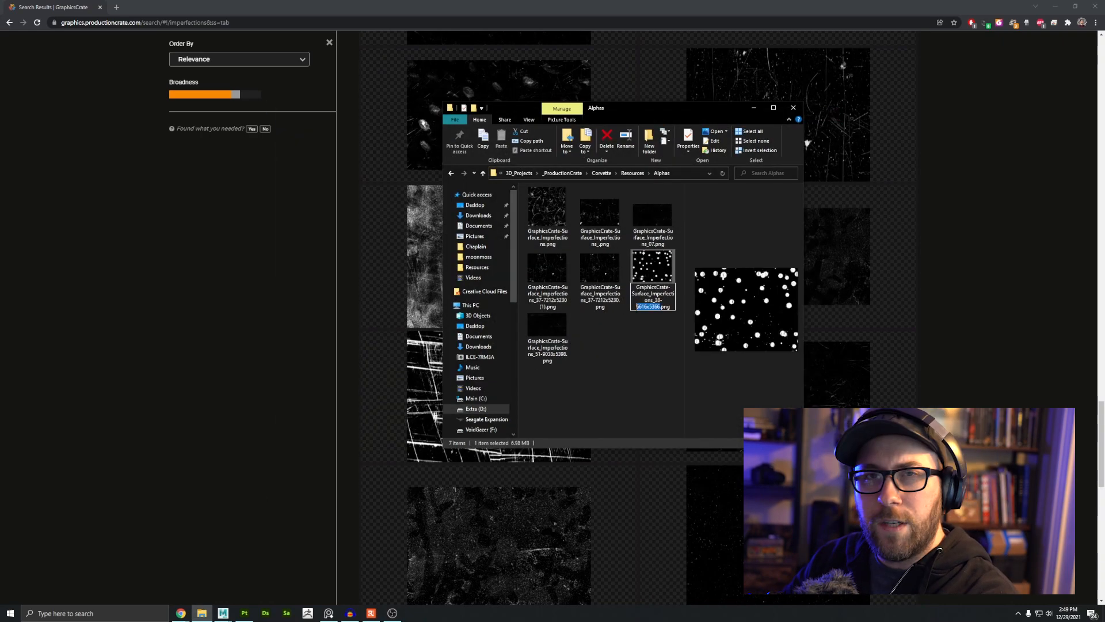
pyautogui.press('Down')
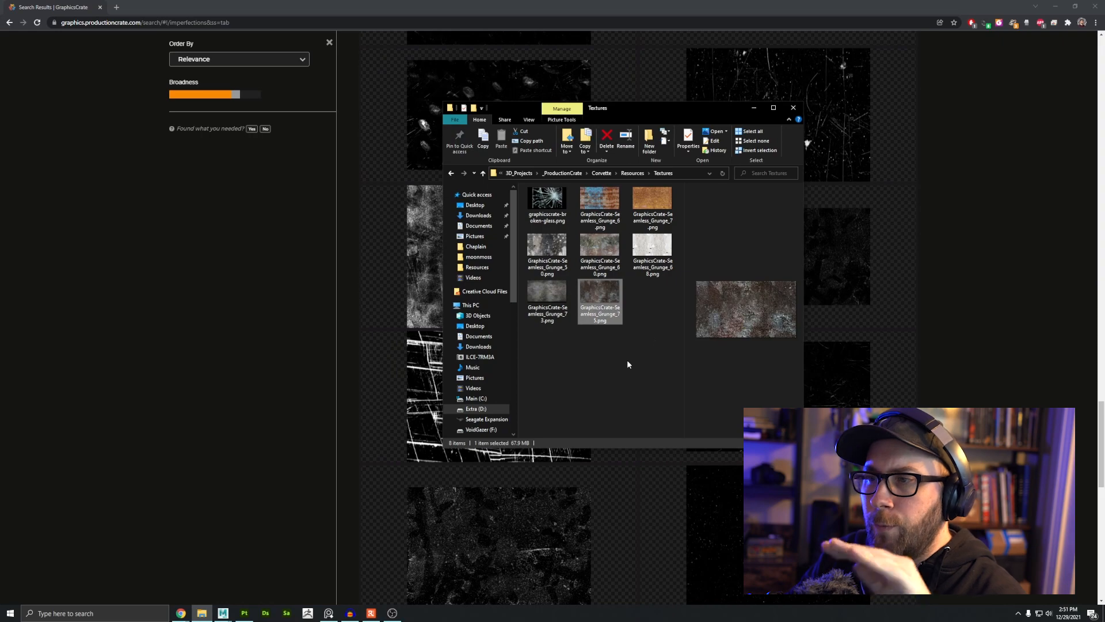
# Step: Close File Explorer and switch back to Substance 3D Painter
pyautogui.click(793, 107)
pyautogui.moveTo(345, 7); pyautogui.dragTo(323, 206)
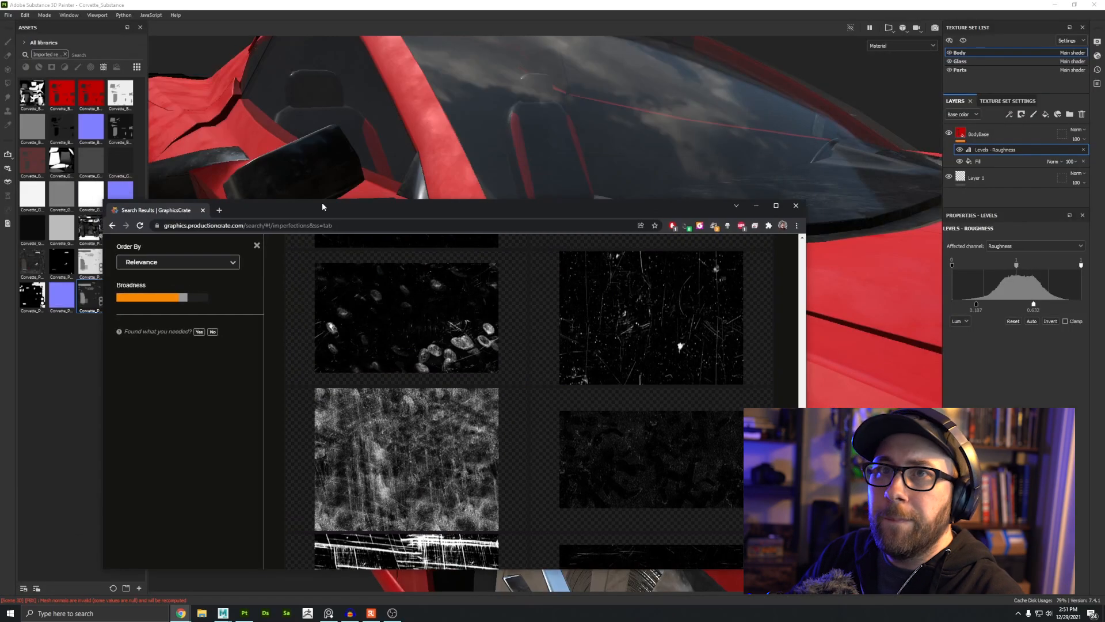
pyautogui.click(158, 11)
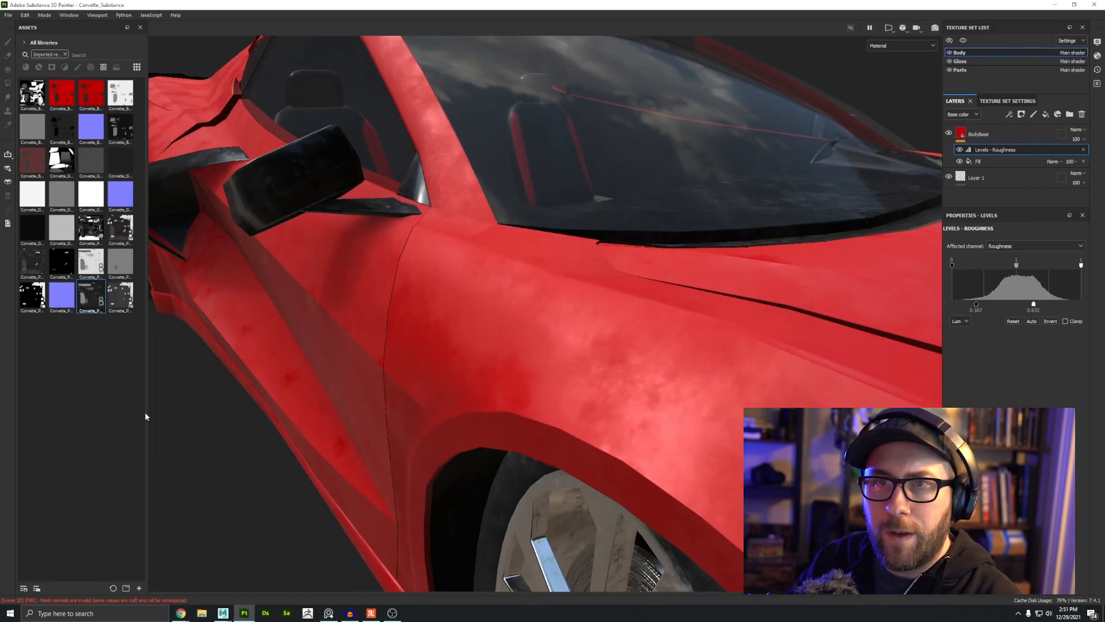
# Step: Start a resource import and add all six imperfection images from the Alphas folder
pyautogui.click(138, 588)
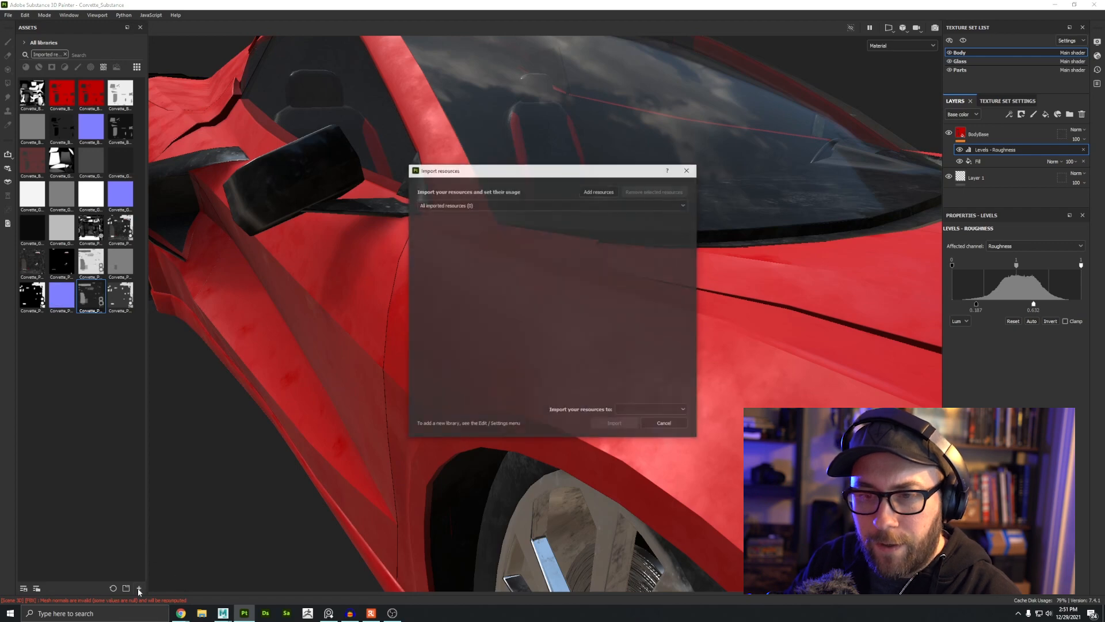
pyautogui.click(594, 193)
pyautogui.click(630, 196)
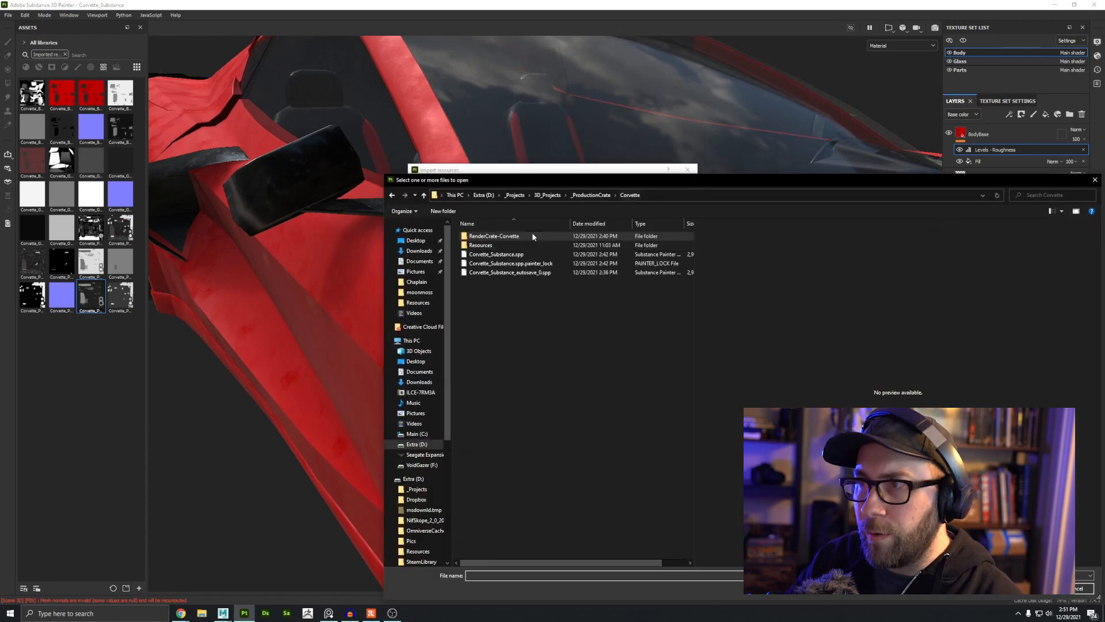
pyautogui.doubleClick(507, 246)
pyautogui.doubleClick(485, 253)
pyautogui.keyDown('shift'); pyautogui.click(484, 333); pyautogui.keyUp('shift')
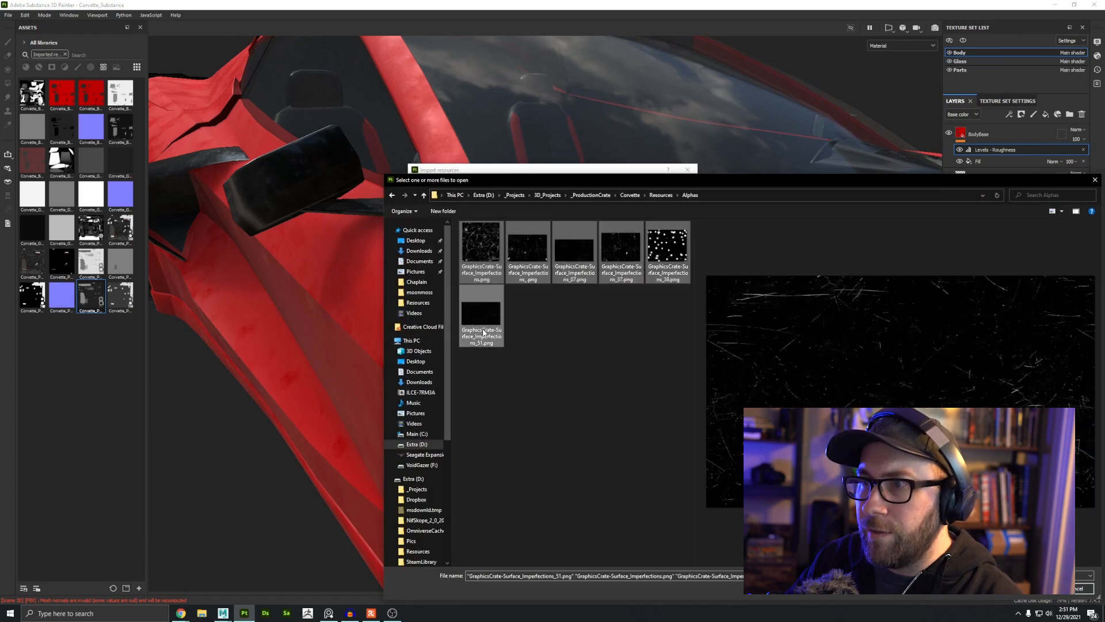
pyautogui.press('Return')
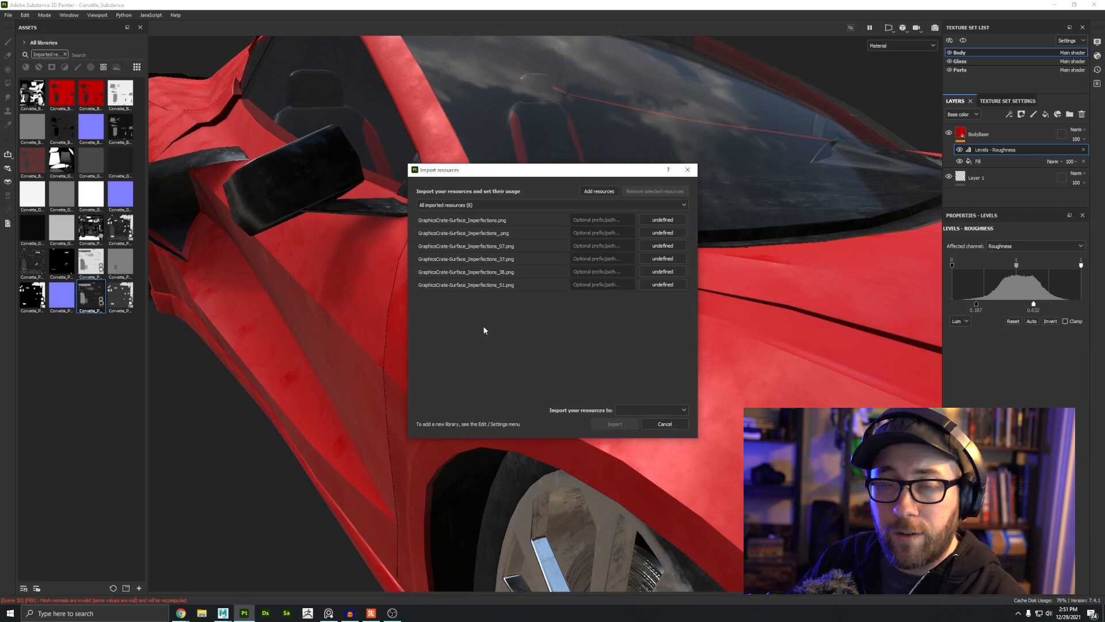
# Step: Set the usage of all imported imperfection images to alpha
pyautogui.click(479, 219)
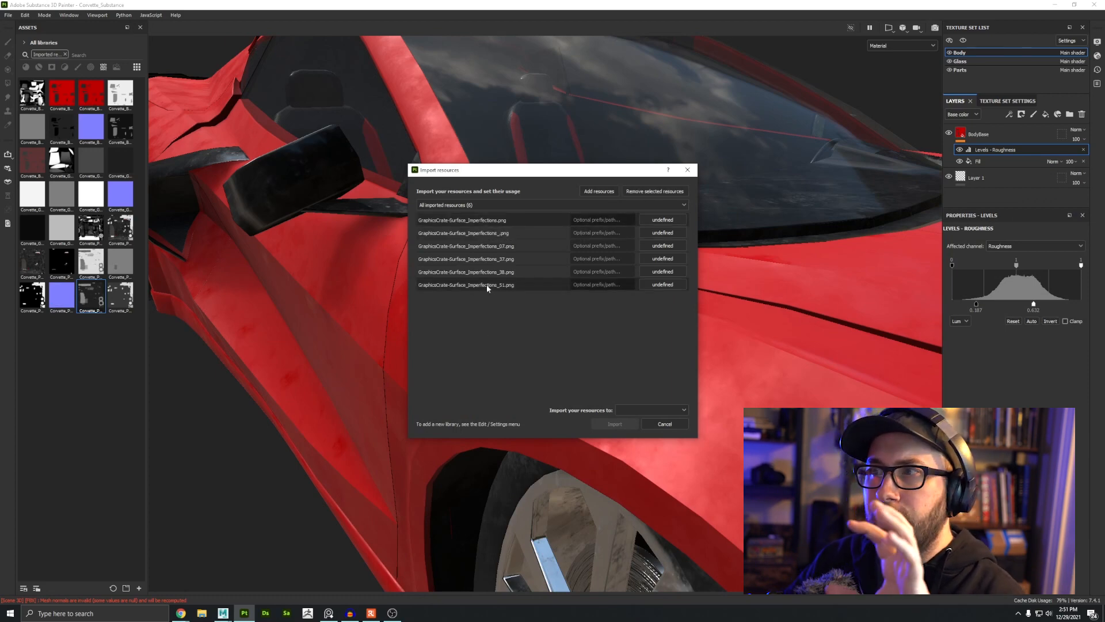
pyautogui.click(661, 219)
pyautogui.click(673, 226)
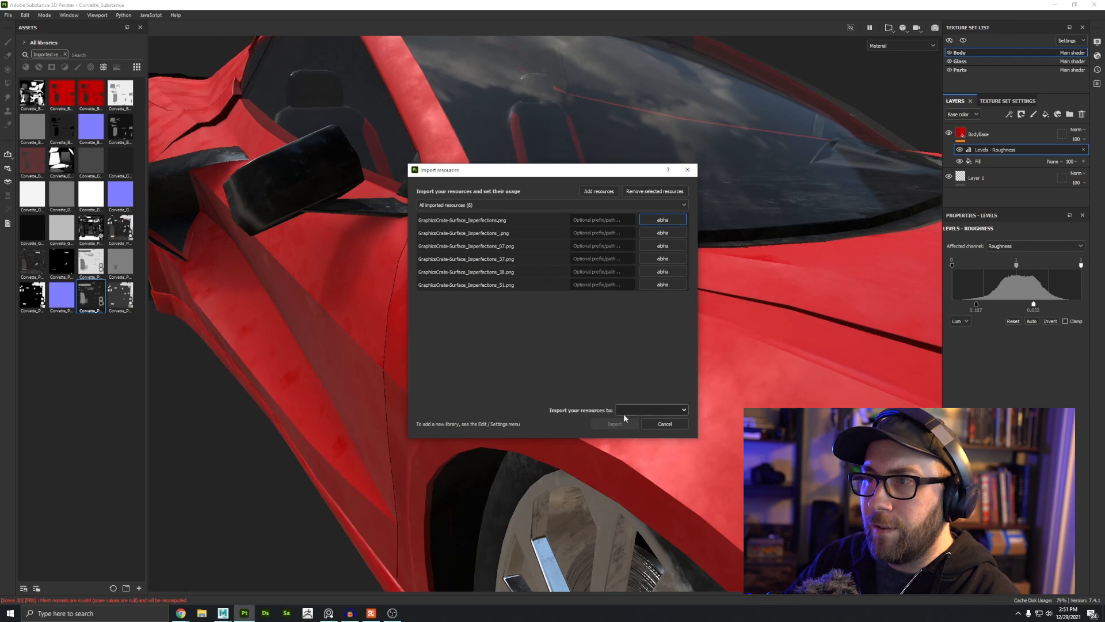
# Step: Choose the import destination and import the alpha images
pyautogui.click(624, 411)
pyautogui.click(637, 431)
pyautogui.click(614, 424)
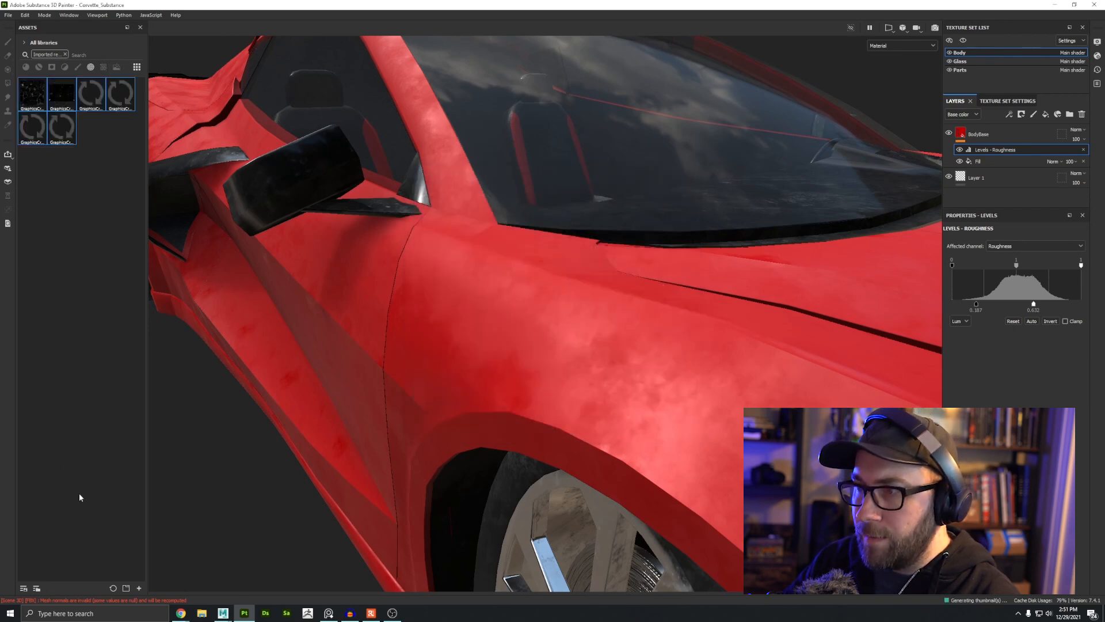
# Step: Start another resource import and add all eight images from the Resources Textures folder
pyautogui.click(138, 587)
pyautogui.click(595, 190)
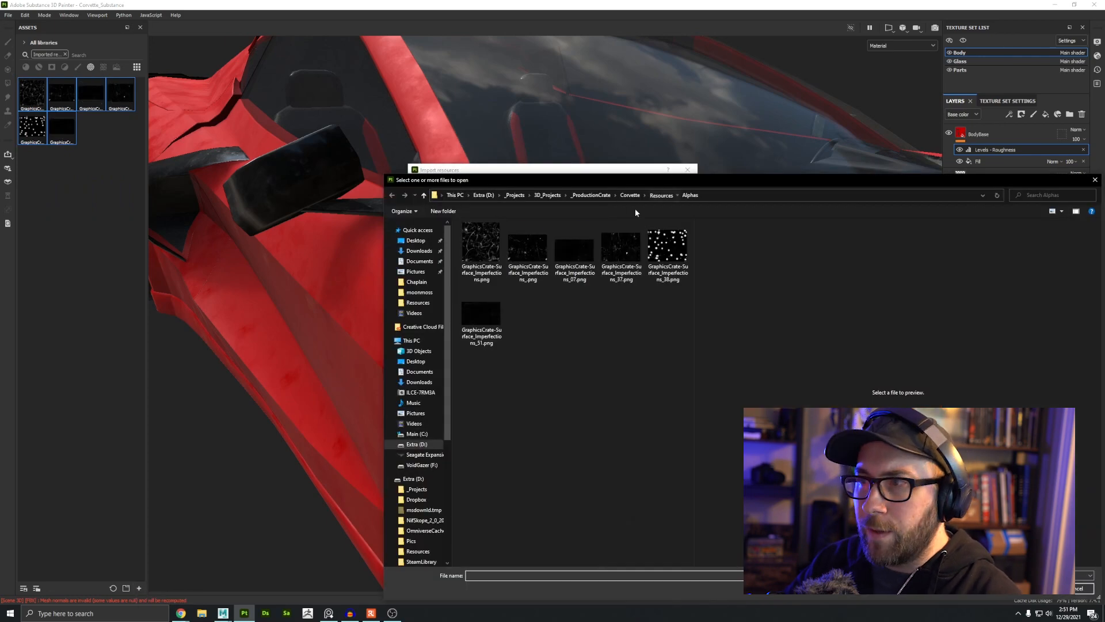
pyautogui.click(661, 194)
pyautogui.doubleClick(573, 245)
pyautogui.keyDown('shift'); pyautogui.click(573, 318); pyautogui.keyUp('shift')
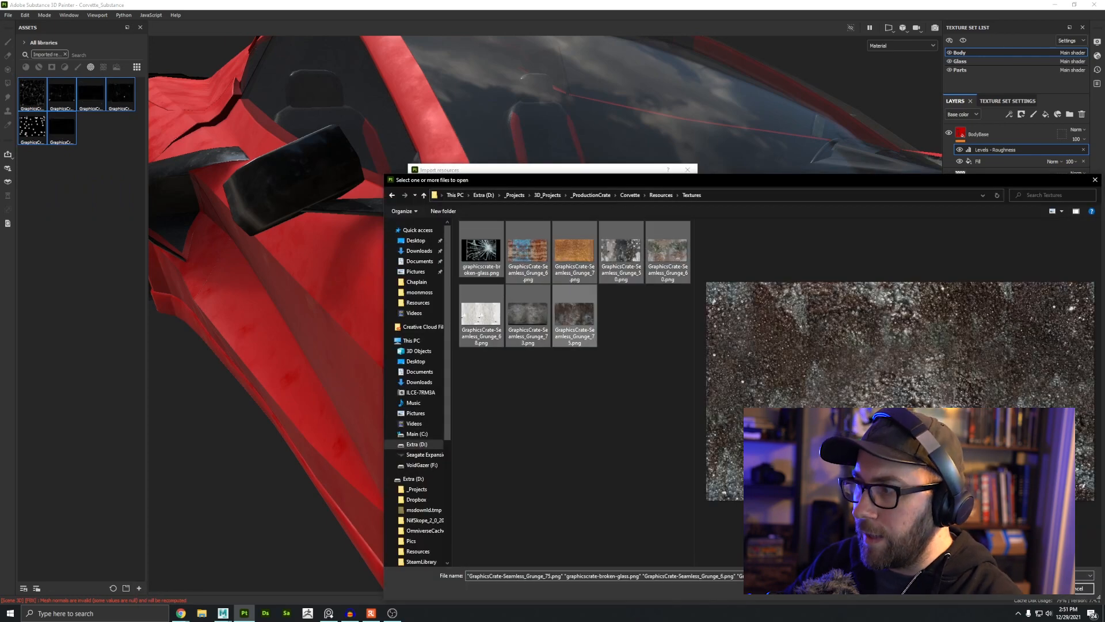
pyautogui.click(1029, 593)
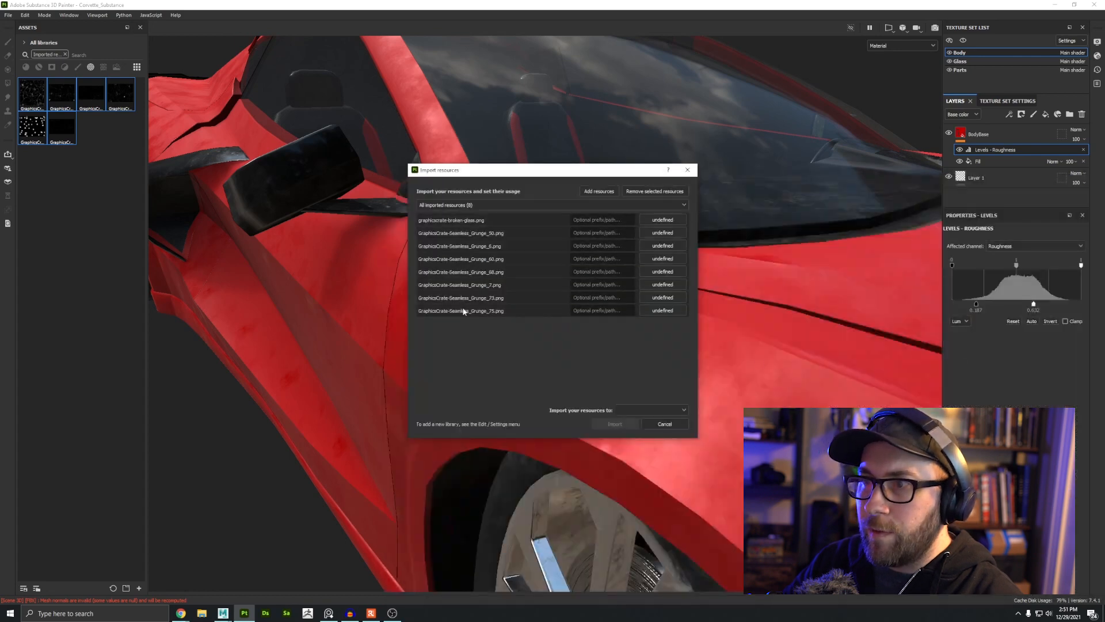
# Step: Set the usage of all eight imported images to texture
pyautogui.click(665, 222)
pyautogui.click(678, 251)
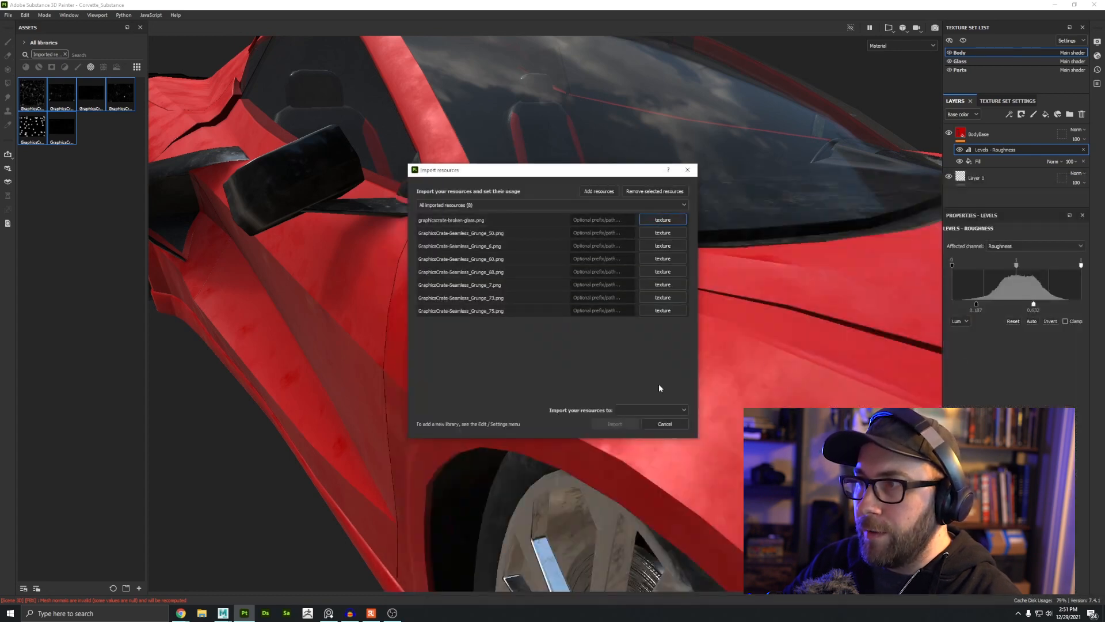
# Step: Choose the import destination and import the eight grunge textures into the project
pyautogui.click(652, 410)
pyautogui.click(627, 432)
pyautogui.click(608, 424)
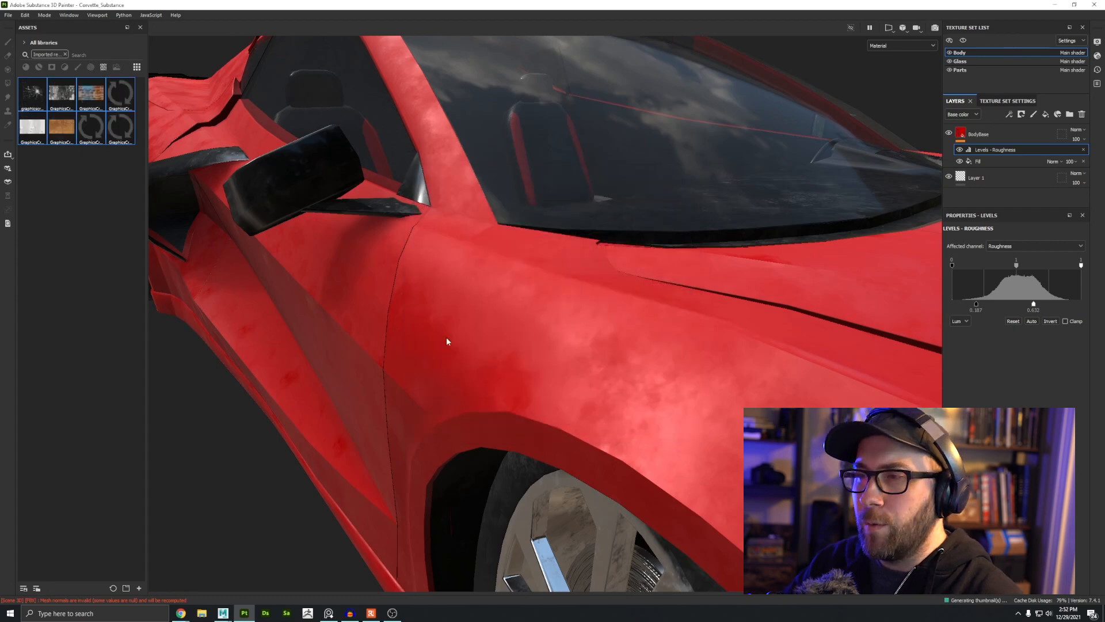
# Step: Orbit around the car to inspect the current red body texture
pyautogui.keyDown('alt'); pyautogui.moveTo(655, 367); pyautogui.dragTo(469, 229, button='right'); pyautogui.keyUp('alt')
pyautogui.keyDown('alt'); pyautogui.moveTo(468, 230); pyautogui.dragTo(493, 538); pyautogui.keyUp('alt')
pyautogui.keyDown('alt'); pyautogui.moveTo(645, 414); pyautogui.dragTo(543, 274); pyautogui.keyUp('alt')
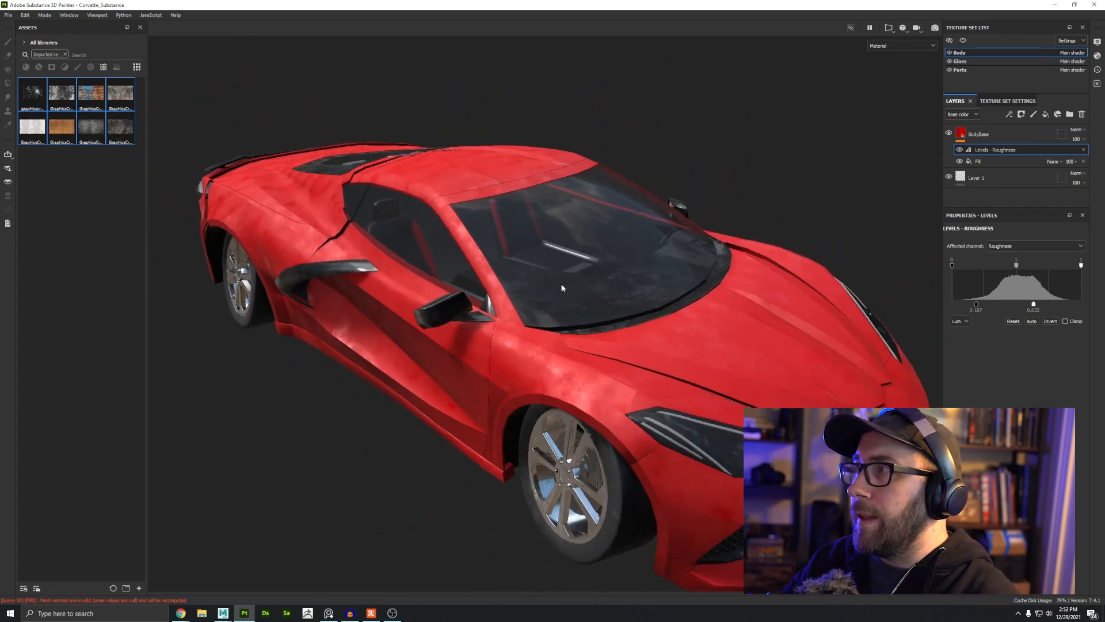
pyautogui.keyDown('alt'); pyautogui.moveTo(562, 288); pyautogui.dragTo(442, 343); pyautogui.keyUp('alt')
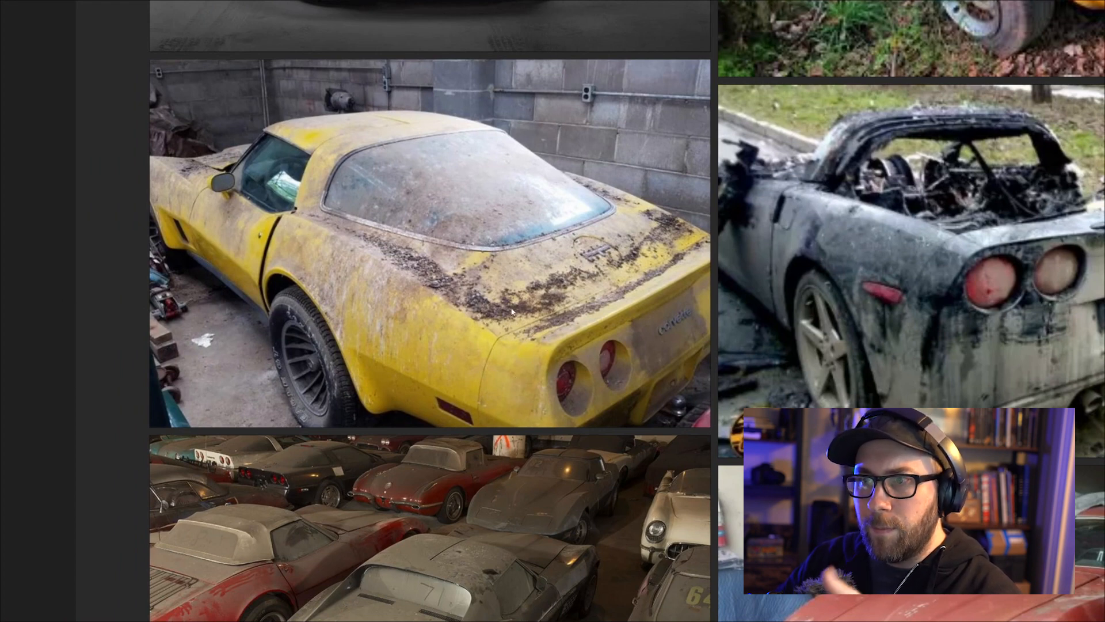
# Step: Browse the reference board of rusted, burnt and damaged Corvette photos
pyautogui.moveTo(588, 354); pyautogui.dragTo(513, 121, button='middle')
pyautogui.moveTo(757, 303); pyautogui.dragTo(378, 323, button='middle')
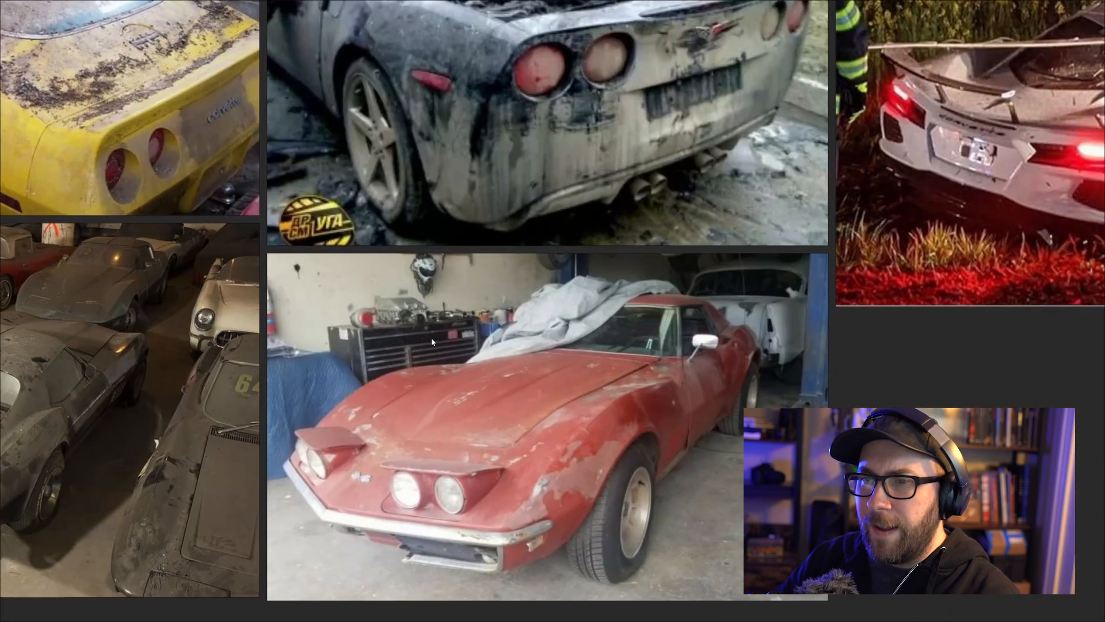
pyautogui.moveTo(707, 345); pyautogui.dragTo(620, 332, button='middle')
pyautogui.moveTo(688, 288); pyautogui.dragTo(691, 575, button='middle')
pyautogui.moveTo(578, 46); pyautogui.dragTo(598, 389, button='middle')
pyautogui.scroll(2, 598, 389)
pyautogui.moveTo(632, 271); pyautogui.dragTo(403, 542, button='middle')
pyautogui.scroll(-4, 613, 220)
pyautogui.moveTo(613, 219); pyautogui.dragTo(652, 331, button='middle')
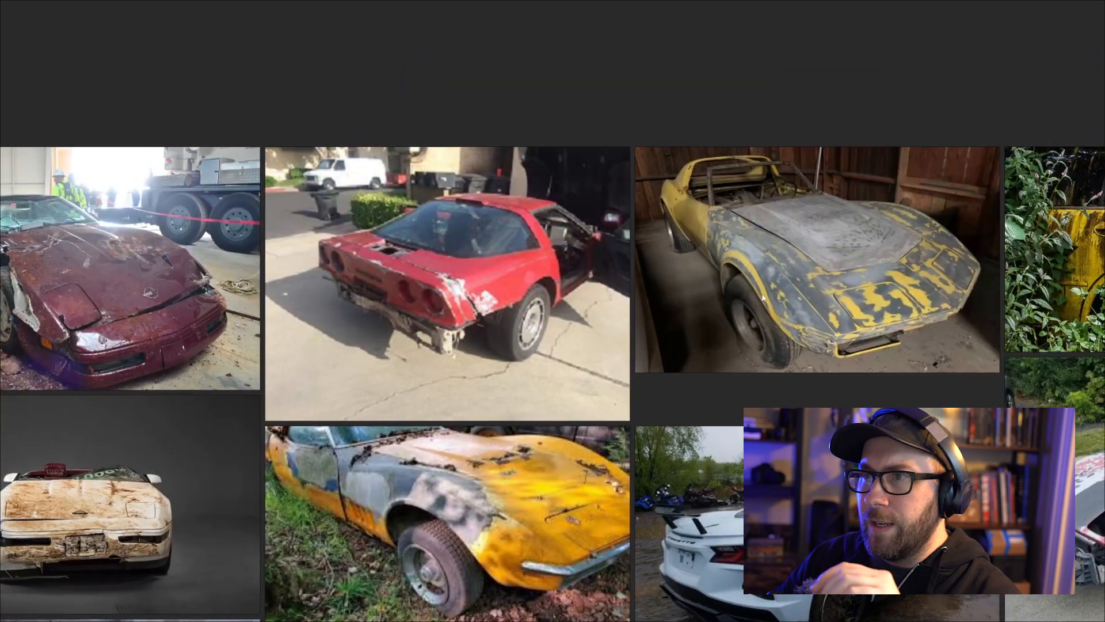
pyautogui.moveTo(993, 298); pyautogui.dragTo(528, 286, button='middle')
pyautogui.scroll(2, 528, 287)
pyautogui.moveTo(674, 398); pyautogui.dragTo(389, 138, button='middle')
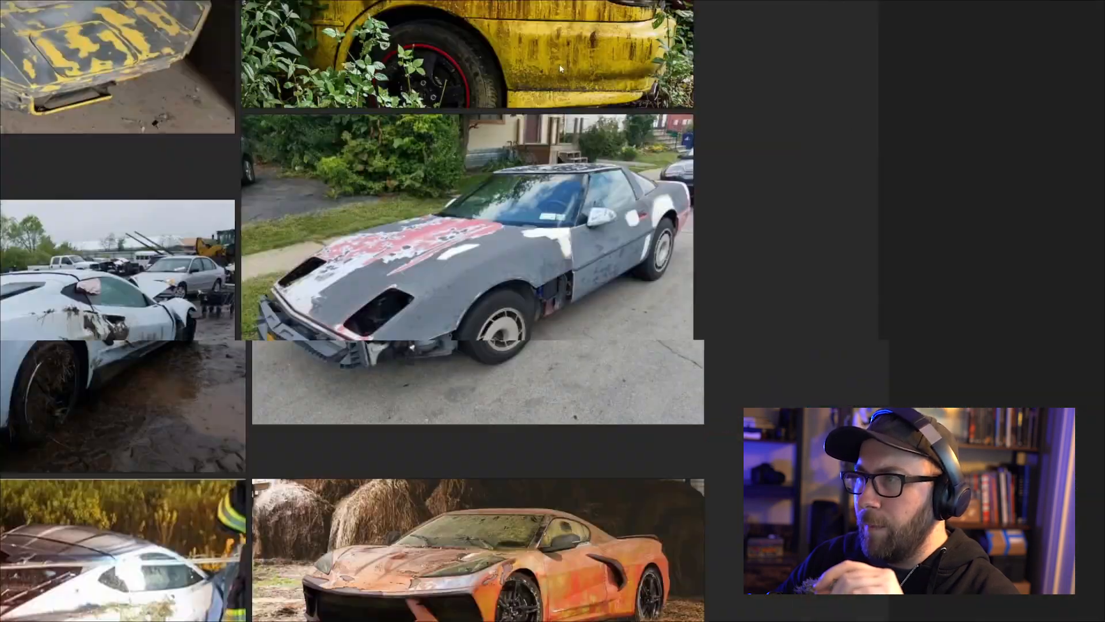
pyautogui.moveTo(514, 595); pyautogui.dragTo(1036, 368, button='middle')
pyautogui.moveTo(72, 240); pyautogui.dragTo(561, 403, button='middle')
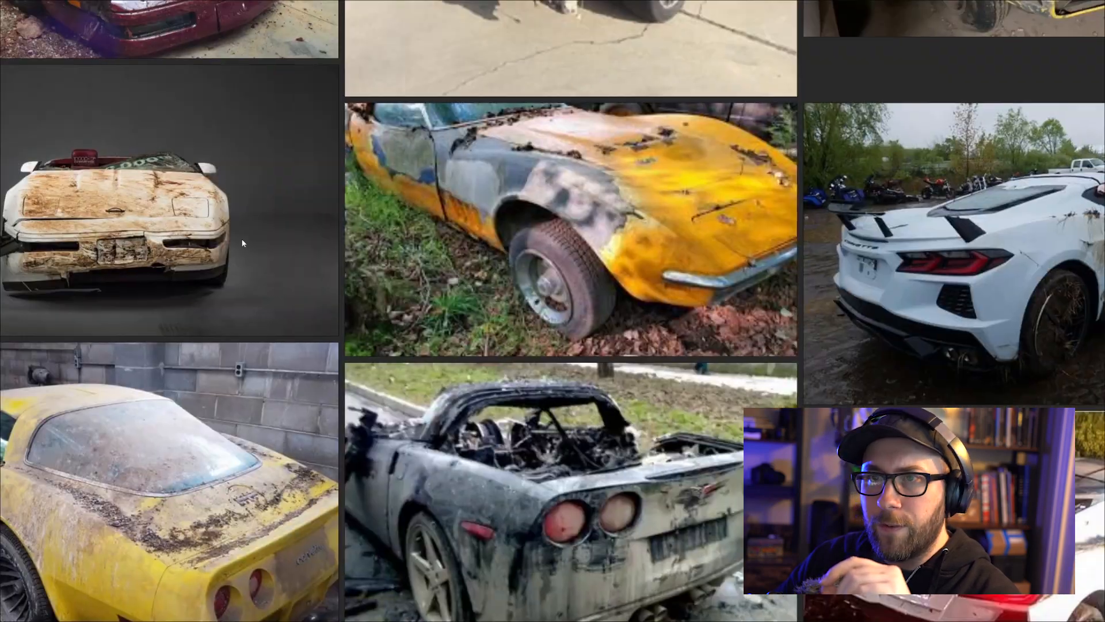
pyautogui.moveTo(243, 244); pyautogui.dragTo(351, 379, button='middle')
pyautogui.hotkey('ctrl', 'f')
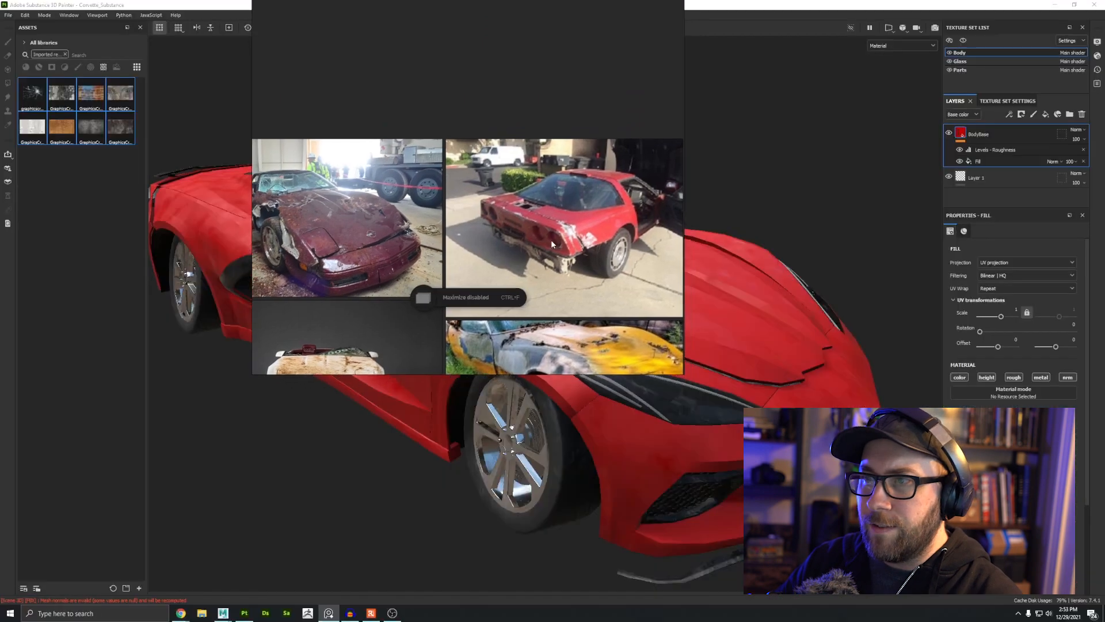
pyautogui.moveTo(551, 240); pyautogui.dragTo(506, 249, button='right')
pyautogui.click(805, 155)
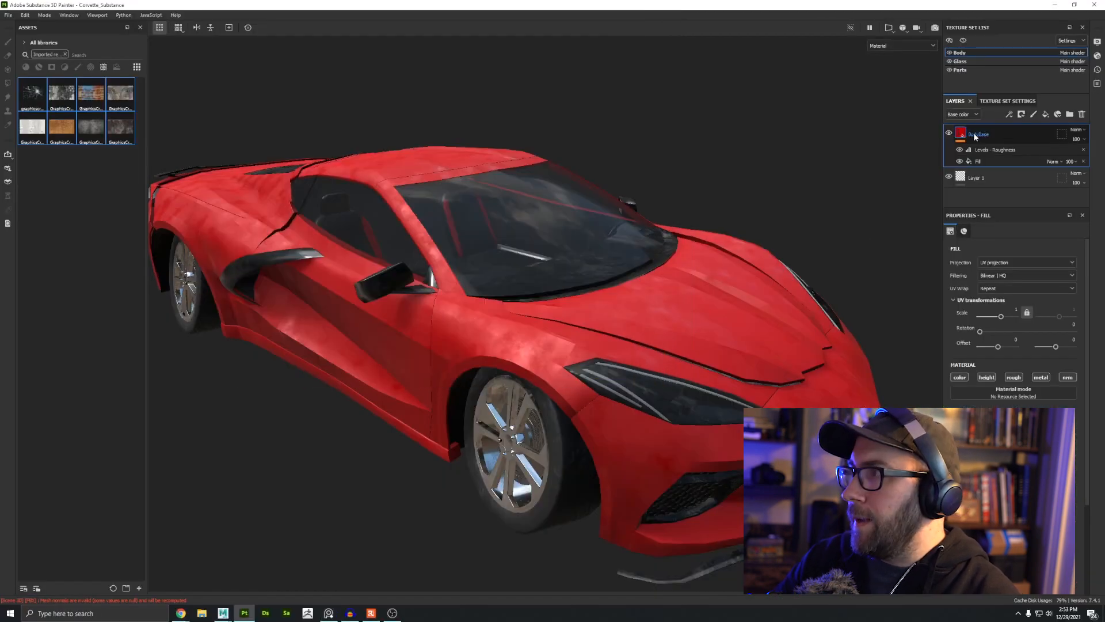
# Step: Add a generator to the BodyBase layer and set it to Mask Editor
pyautogui.click(1009, 113)
pyautogui.click(1028, 127)
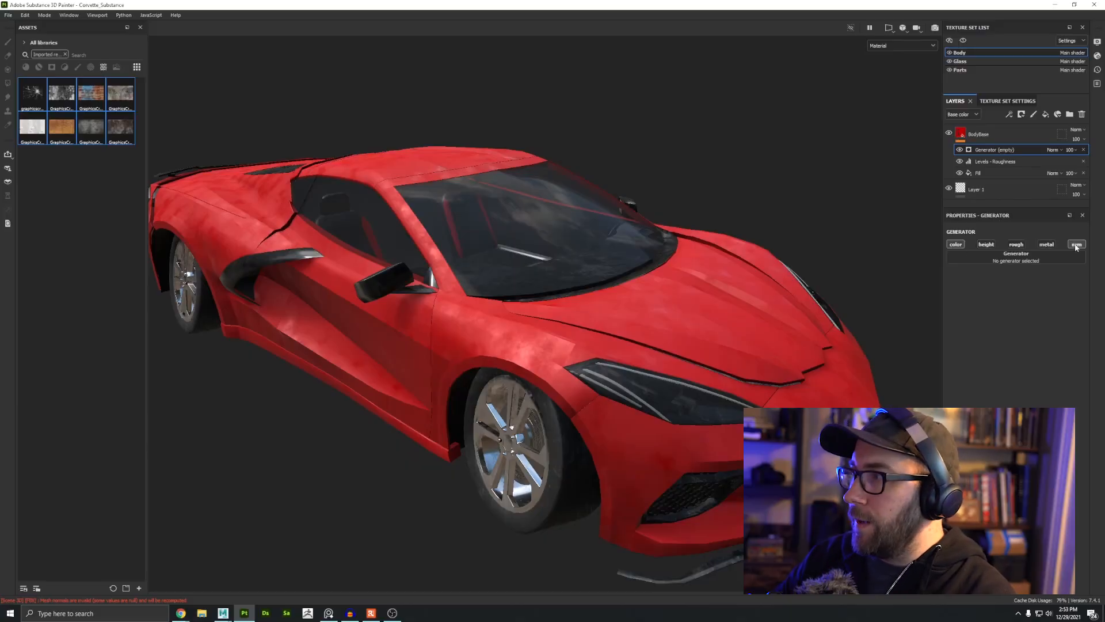
pyautogui.click(1008, 263)
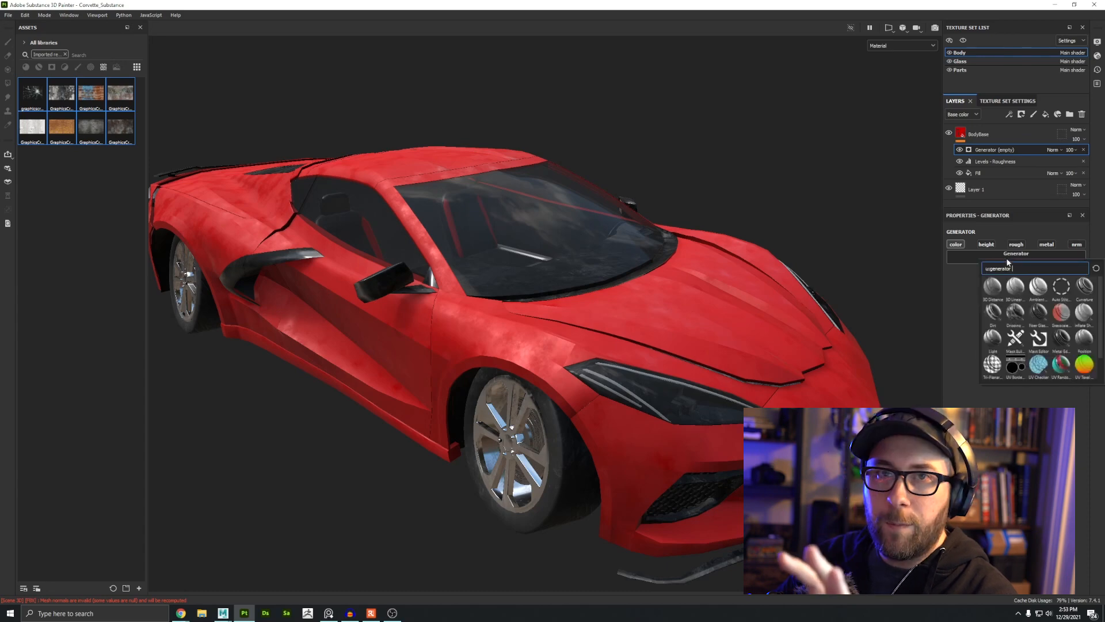
pyautogui.click(1041, 338)
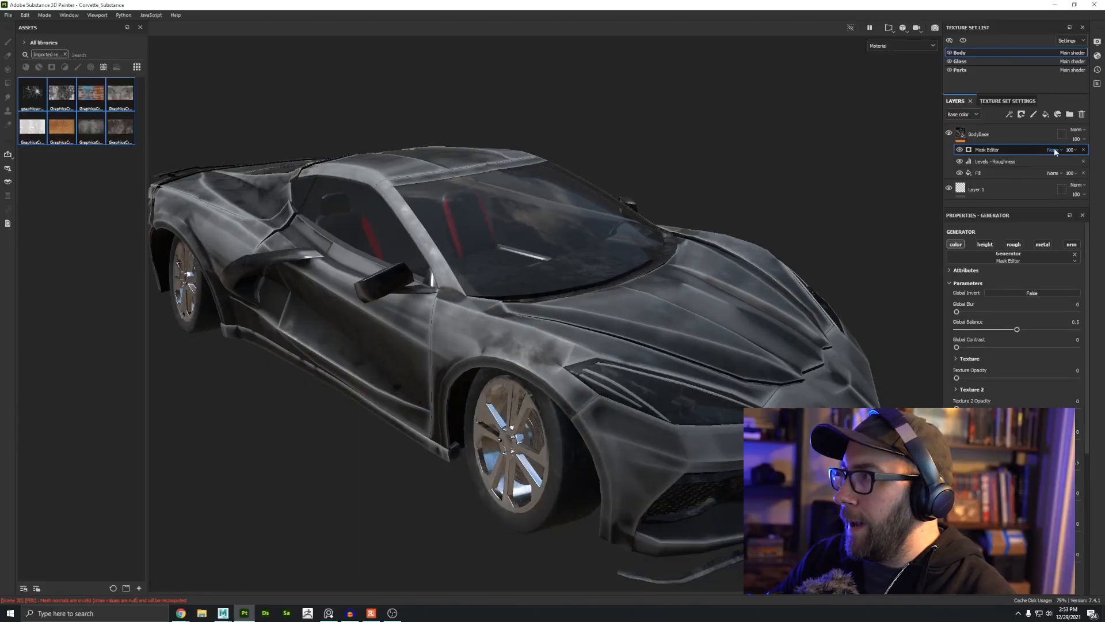
# Step: Set the Mask Editor generator's blend mode to Screen
pyautogui.click(1059, 150)
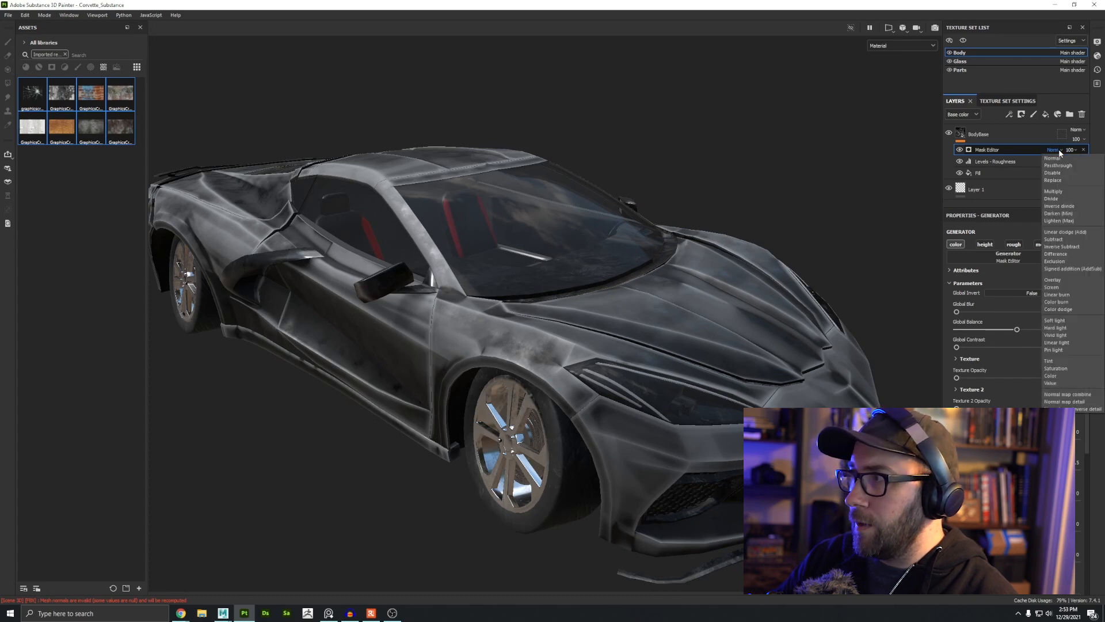
pyautogui.click(1059, 287)
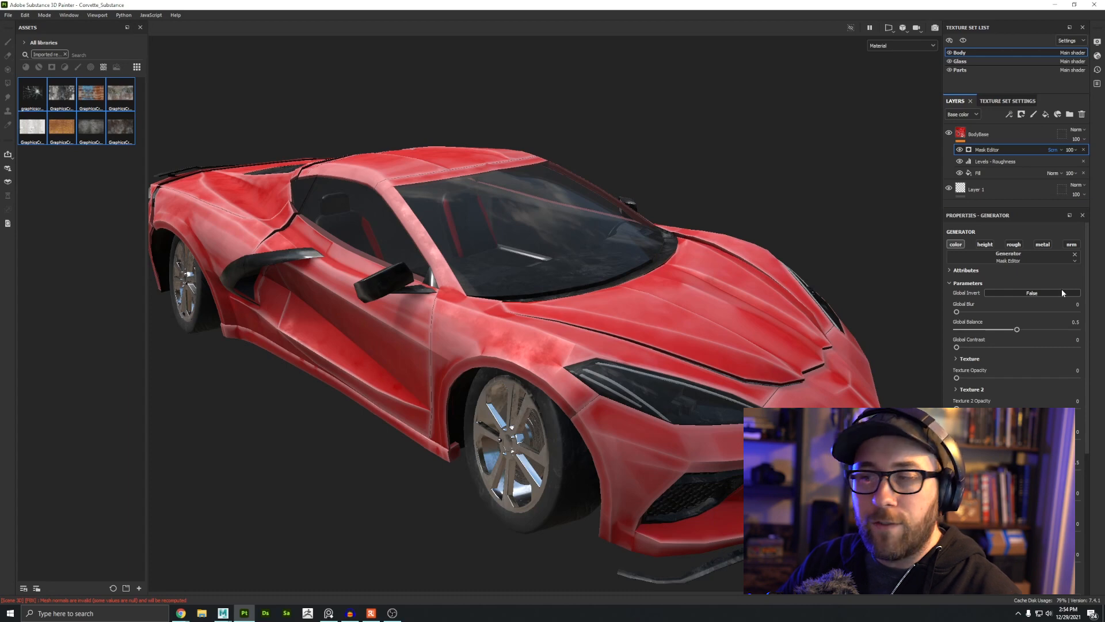
pyautogui.keyDown('alt'); pyautogui.moveTo(504, 362); pyautogui.dragTo(514, 379, button='middle'); pyautogui.keyUp('alt')
pyautogui.keyDown('alt'); pyautogui.moveTo(515, 378); pyautogui.dragTo(525, 403); pyautogui.keyUp('alt')
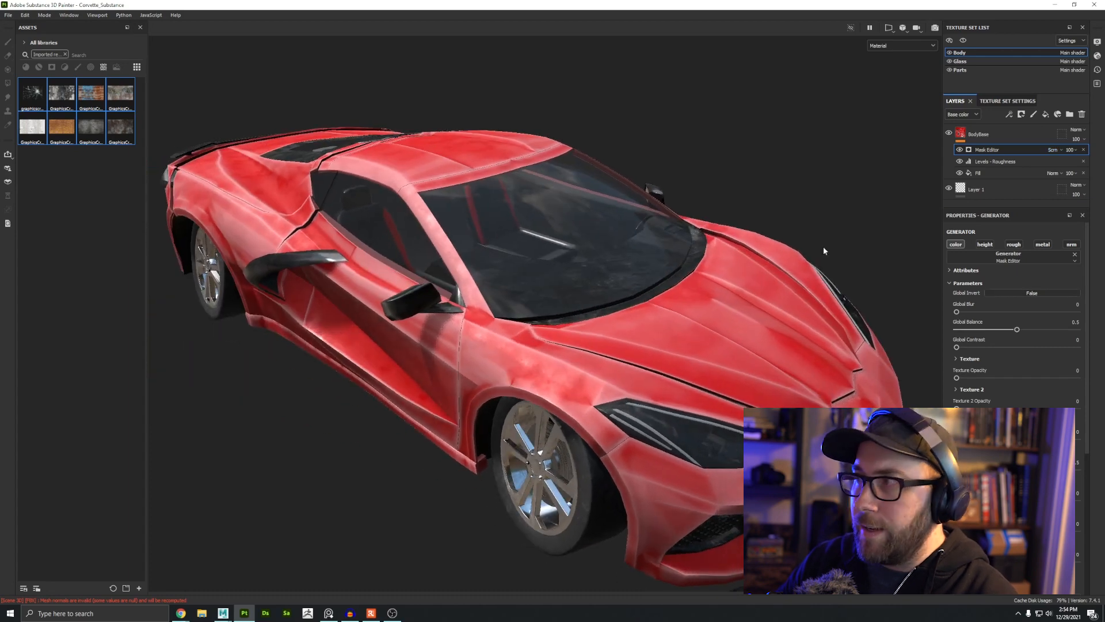
pyautogui.click(1076, 151)
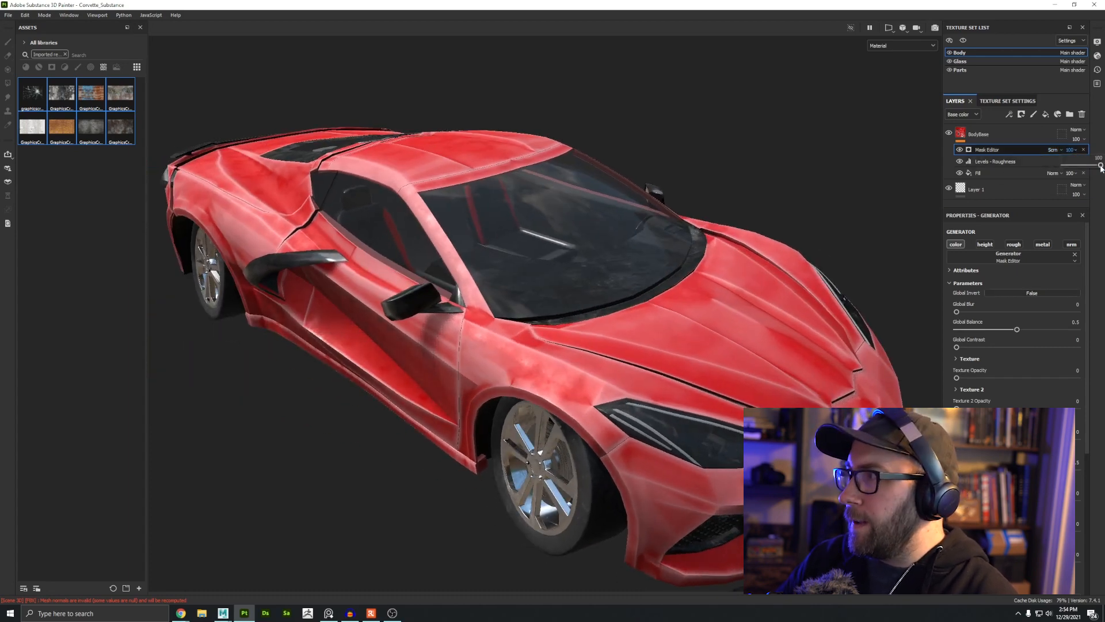
pyautogui.moveTo(1101, 166)
pyautogui.mouseDown()
pyautogui.moveTo(1072, 166)
pyautogui.moveTo(1102, 166)
pyautogui.mouseUp()
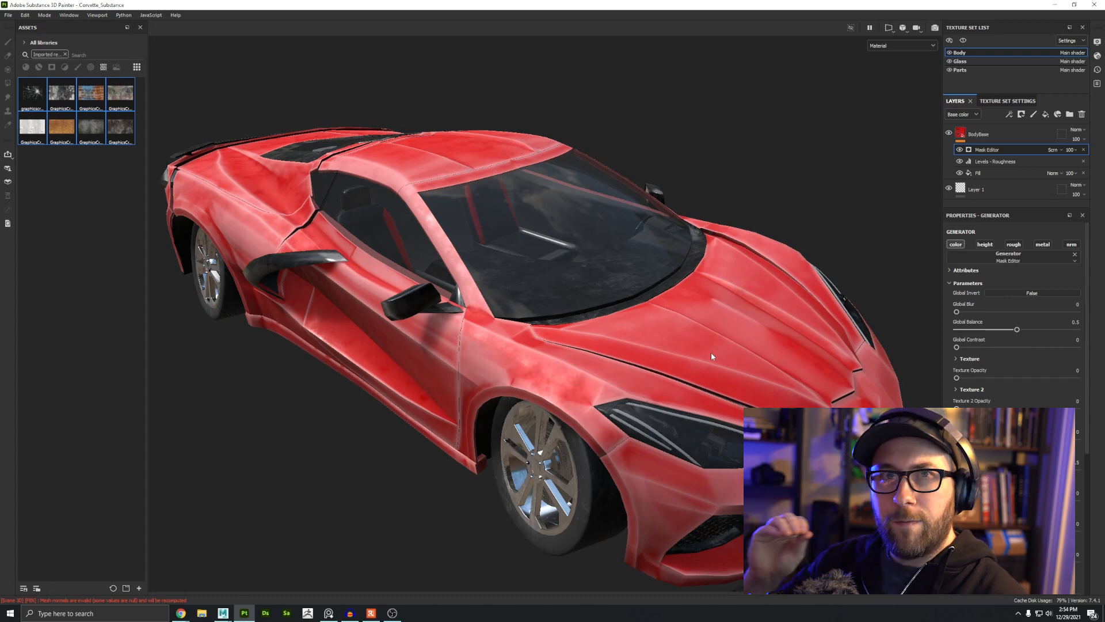
pyautogui.keyDown('alt'); pyautogui.moveTo(552, 397); pyautogui.dragTo(738, 348); pyautogui.keyUp('alt')
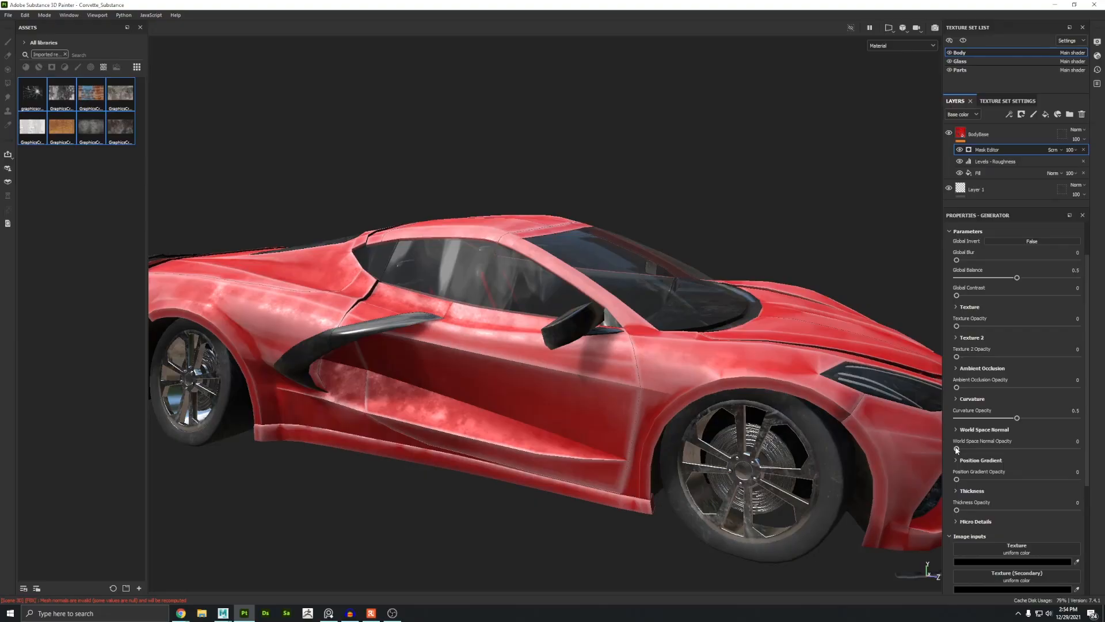
# Step: Set the generator's World Space Normal opacity to 1
pyautogui.click(1077, 448)
pyautogui.scroll(-3, 638, 324)
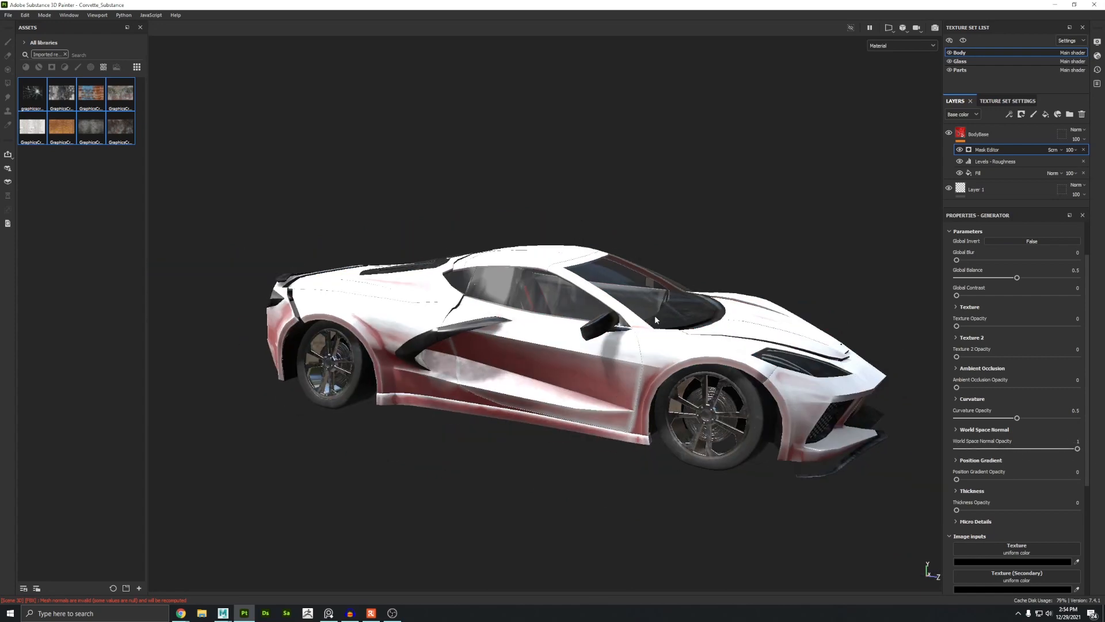
pyautogui.keyDown('alt'); pyautogui.moveTo(638, 324); pyautogui.dragTo(604, 370); pyautogui.keyUp('alt')
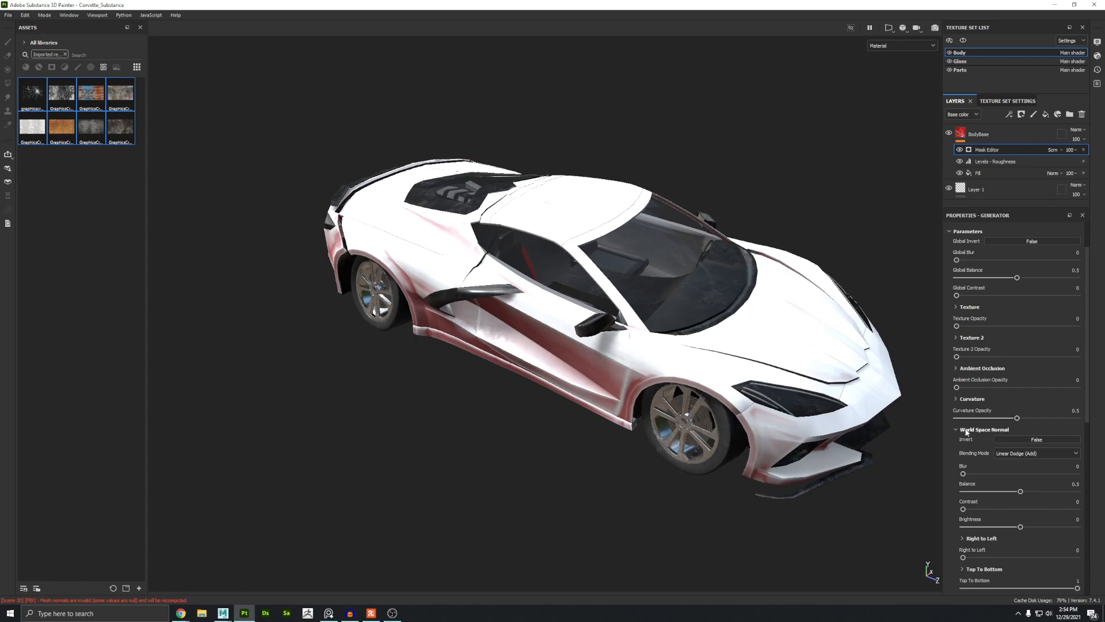
# Step: Expand the World Space Normal settings and set its Balance to about 0.44
pyautogui.click(985, 429)
pyautogui.scroll(-3, 1018, 416)
pyautogui.moveTo(1018, 417); pyautogui.dragTo(1027, 415)
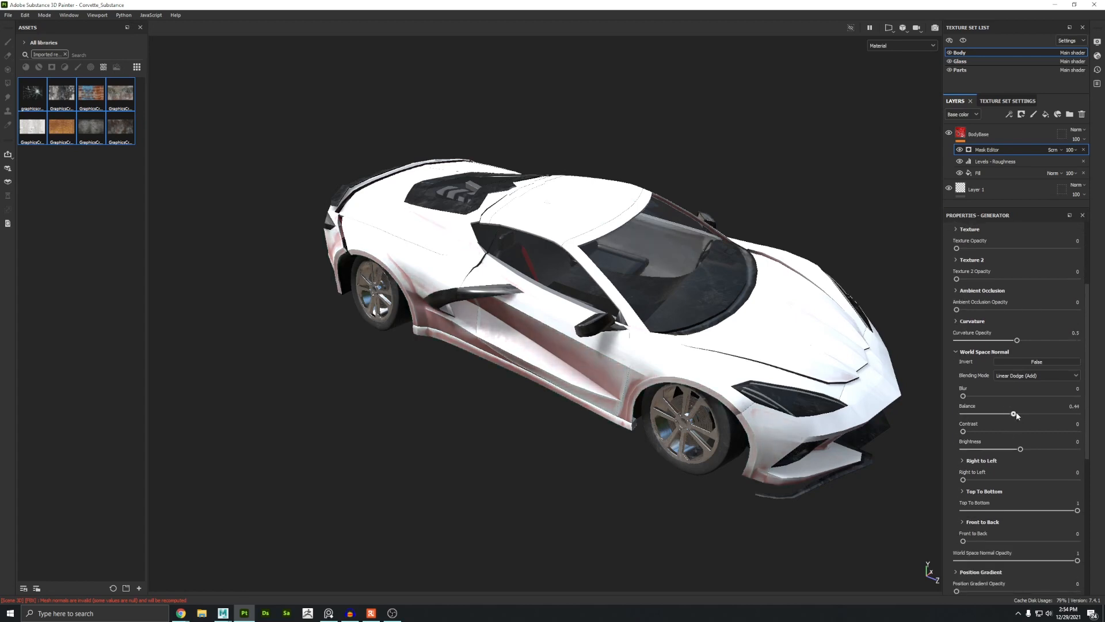
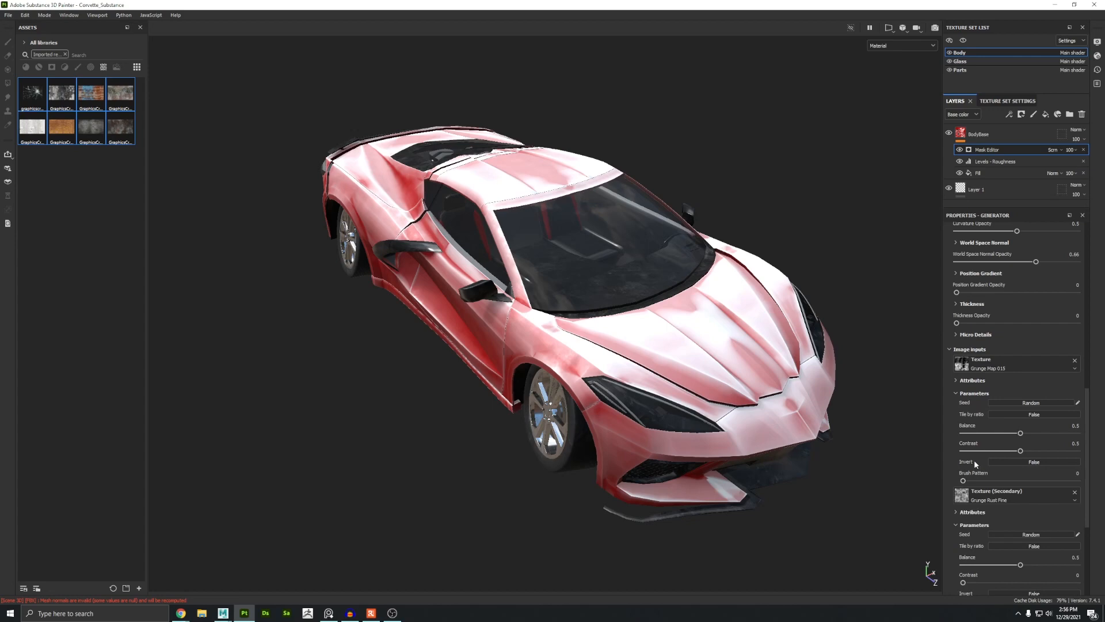
# Step: Set the Mask Editor generator's Texture opacity to 1
pyautogui.scroll(-4, 976, 463)
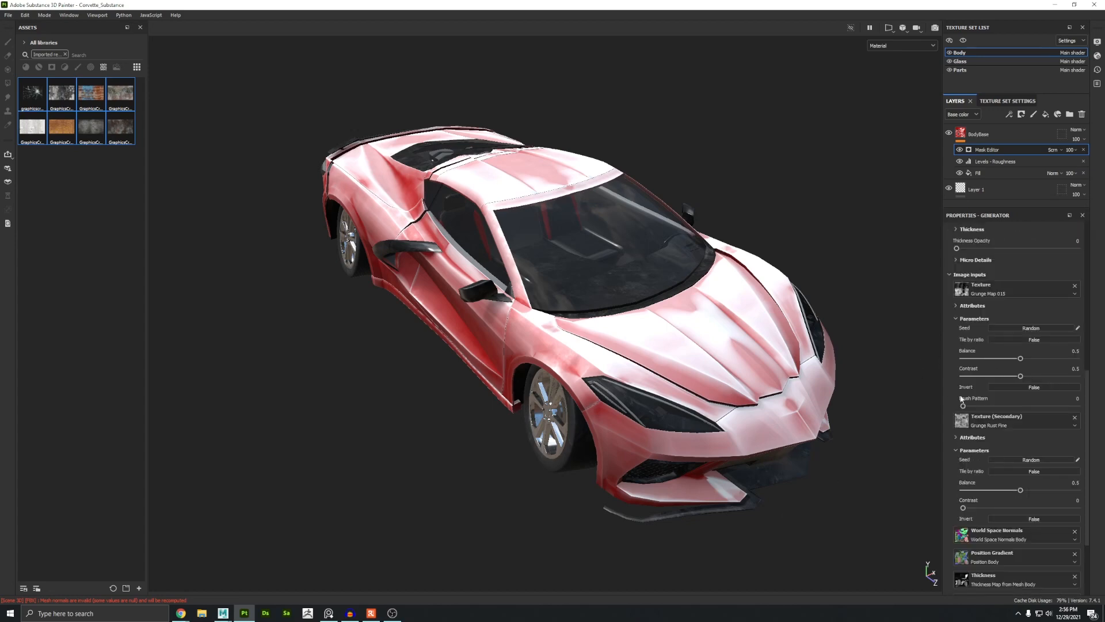
pyautogui.scroll(10, 993, 457)
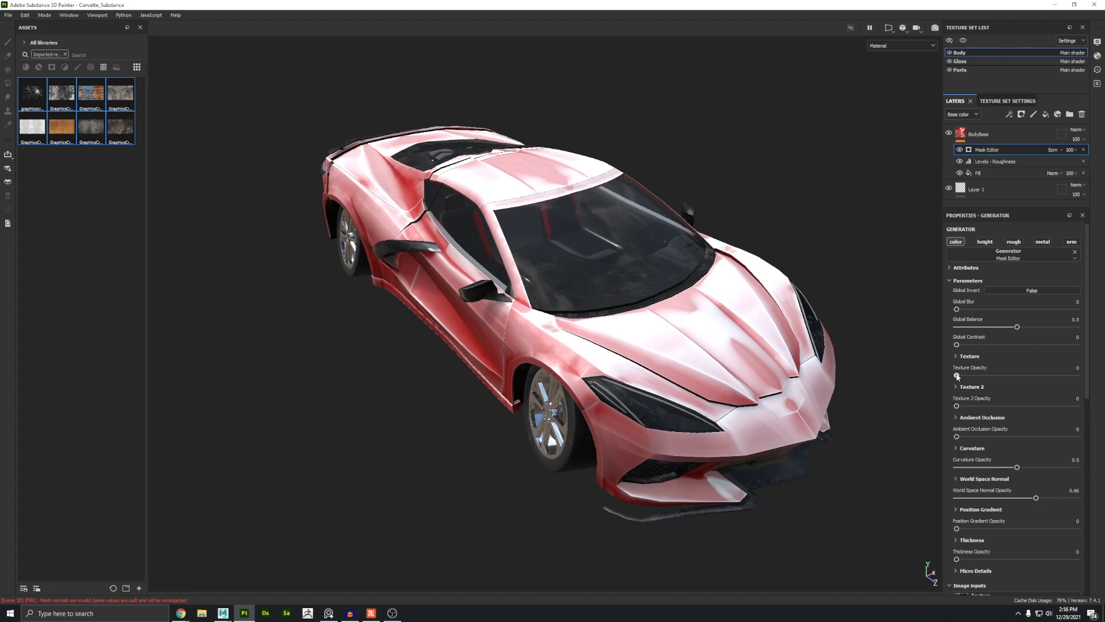
pyautogui.moveTo(1017, 375); pyautogui.dragTo(1080, 375)
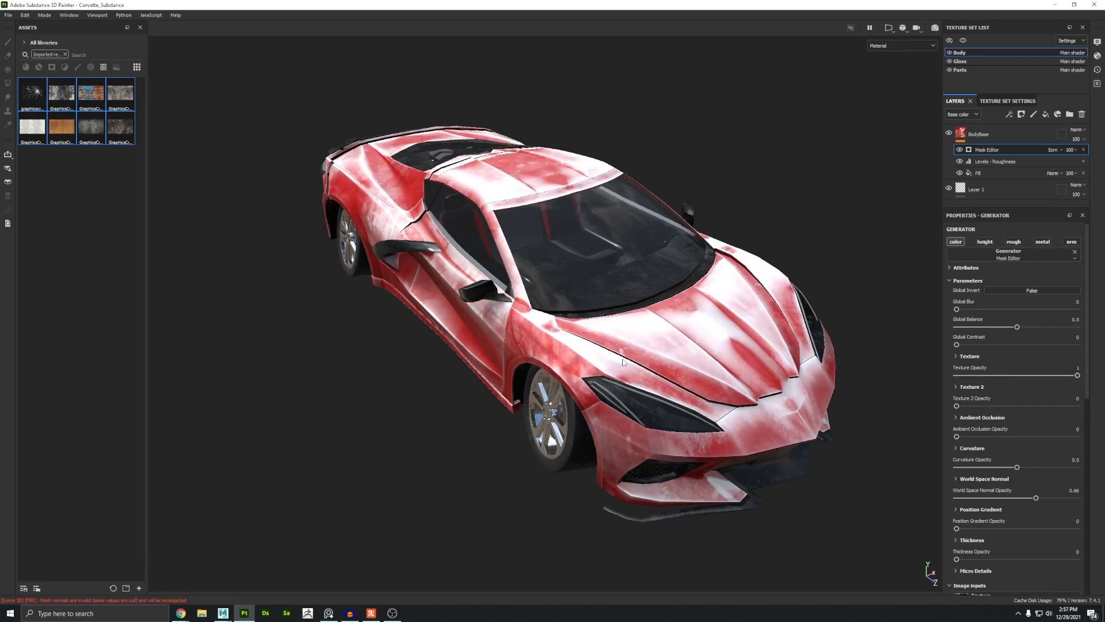
# Step: Expand the Texture settings and set the texture Scale to about 4.53 and Contrast to -0.35
pyautogui.keyDown('alt'); pyautogui.moveTo(649, 366); pyautogui.dragTo(470, 339); pyautogui.keyUp('alt')
pyautogui.keyDown('alt'); pyautogui.moveTo(471, 339); pyautogui.dragTo(649, 343, button='right'); pyautogui.keyUp('alt')
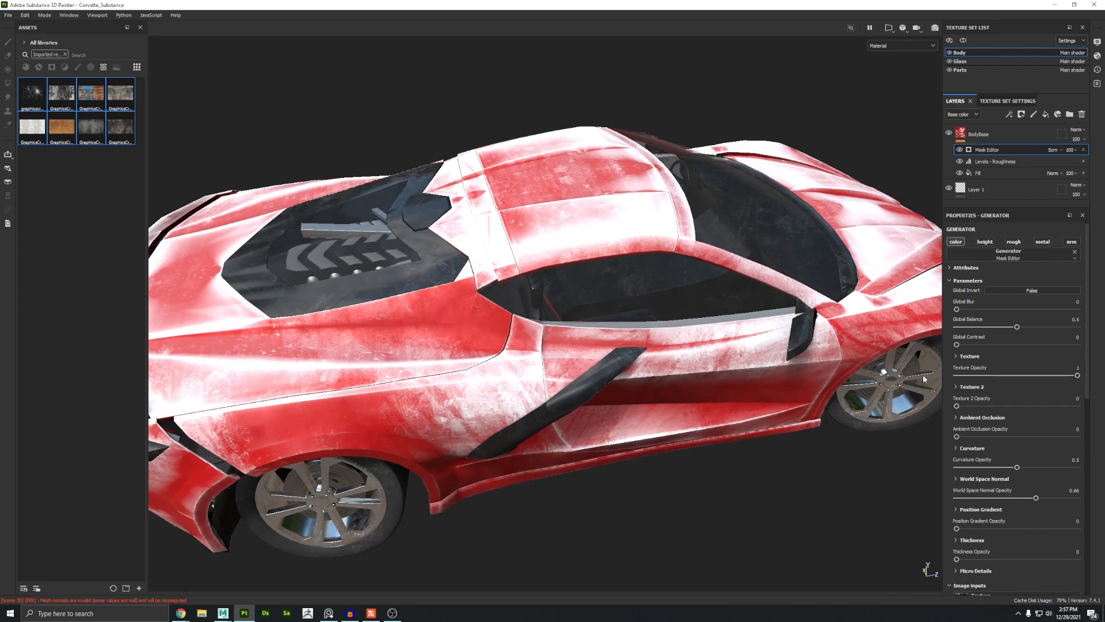
pyautogui.click(956, 356)
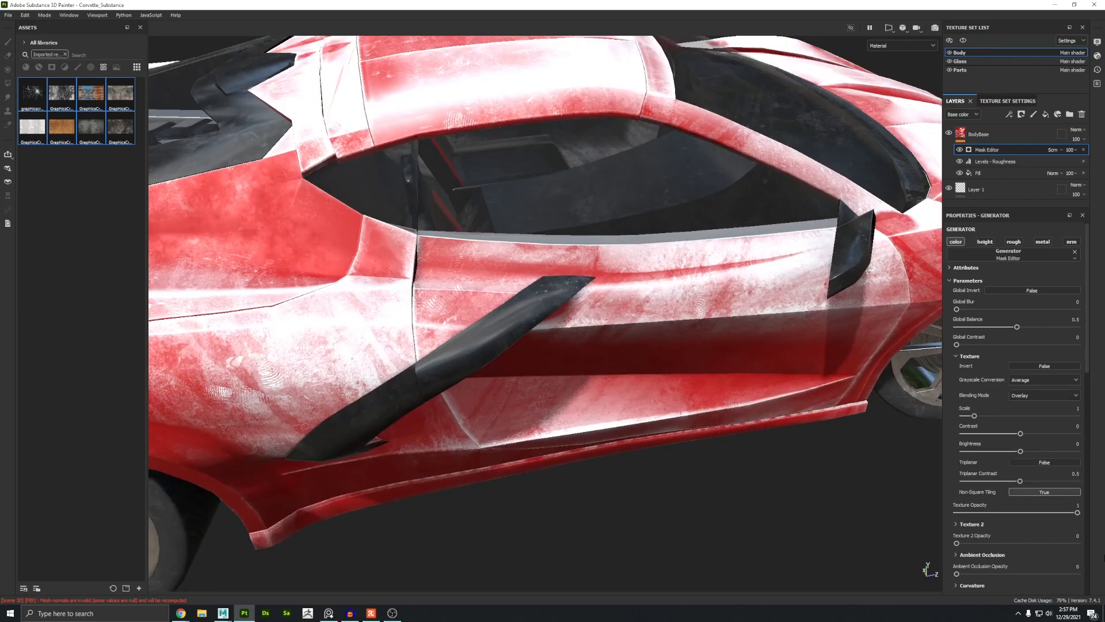
pyautogui.moveTo(1008, 417)
pyautogui.mouseDown()
pyautogui.moveTo(966, 416)
pyautogui.moveTo(1014, 416)
pyautogui.mouseUp()
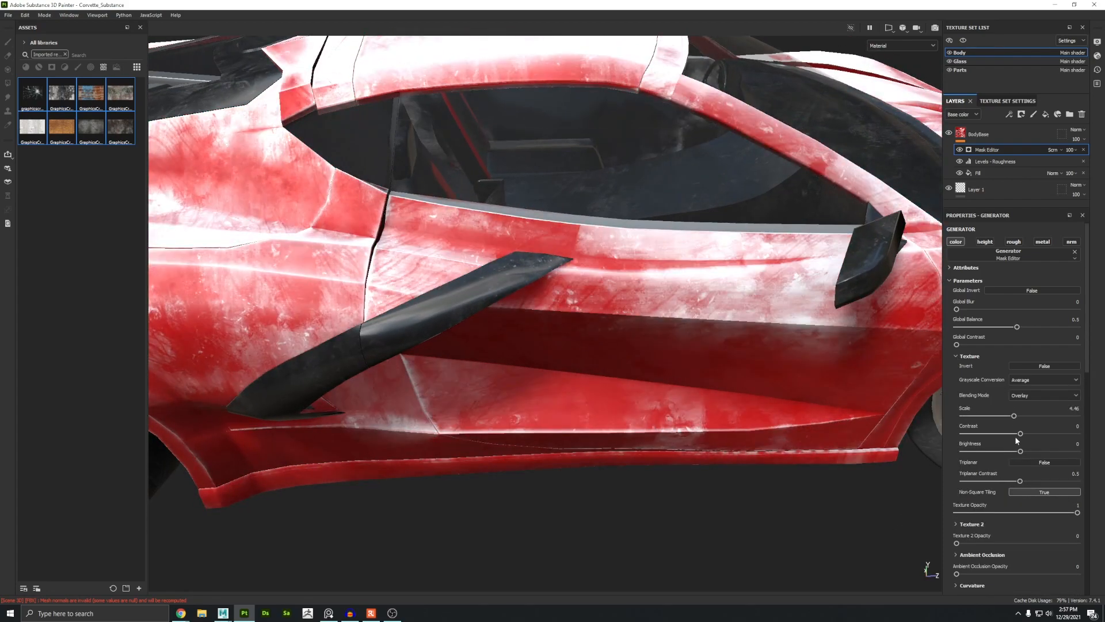
pyautogui.click(1014, 434)
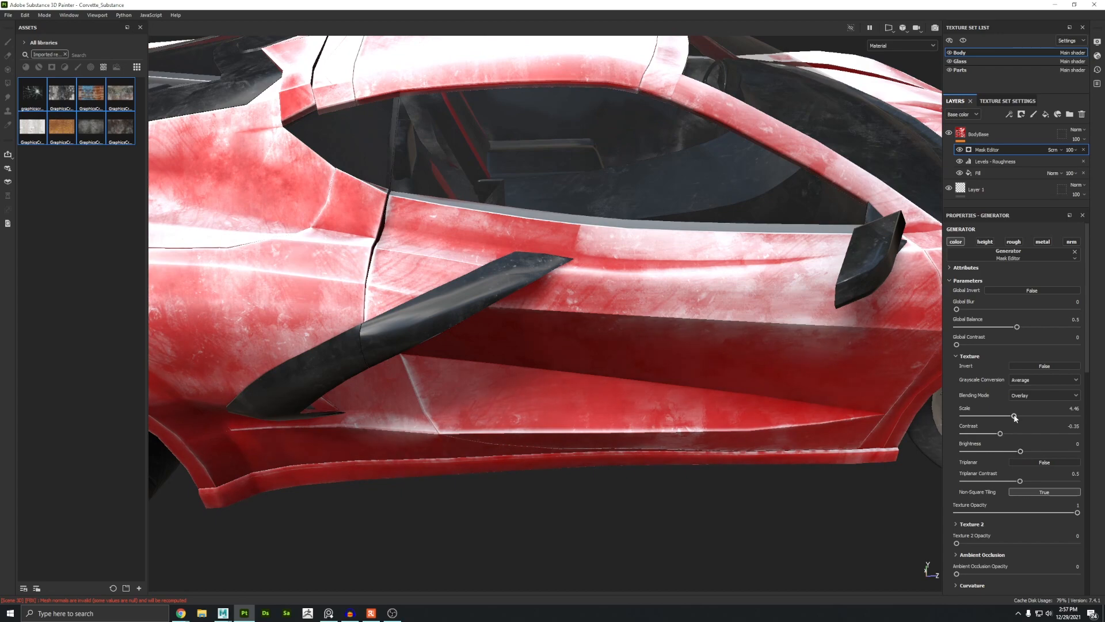
pyautogui.click(1014, 416)
# Step: Try the Multiply blending mode for the texture, toggling the texture opacity to compare
pyautogui.click(1021, 396)
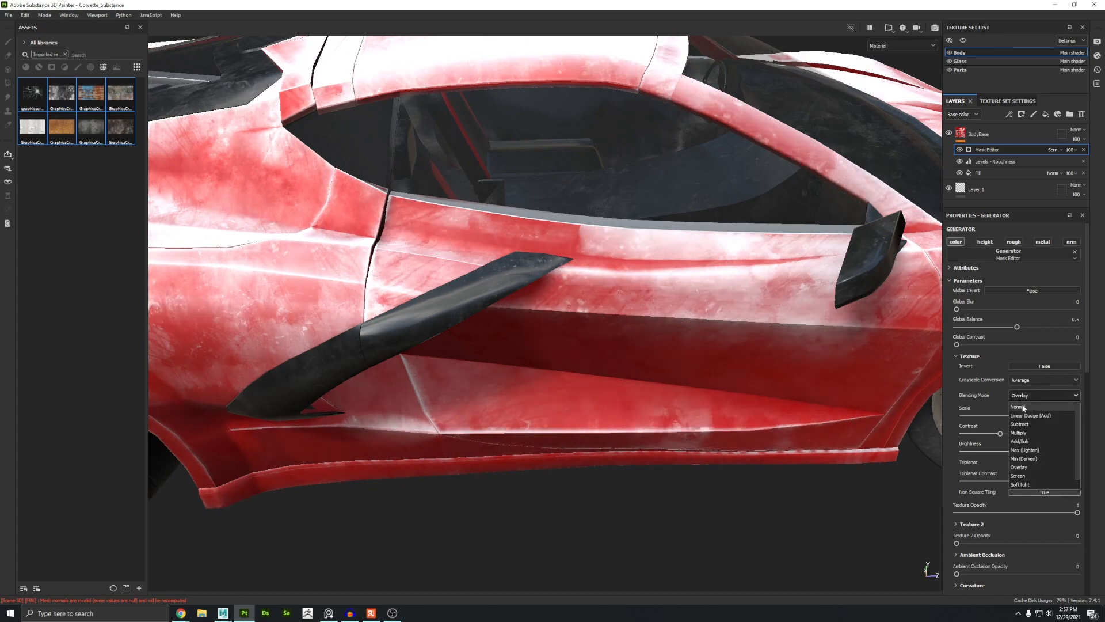
pyautogui.click(1022, 430)
pyautogui.scroll(-3, 630, 377)
pyautogui.keyDown('alt'); pyautogui.moveTo(629, 378); pyautogui.dragTo(720, 407, button='middle'); pyautogui.keyUp('alt')
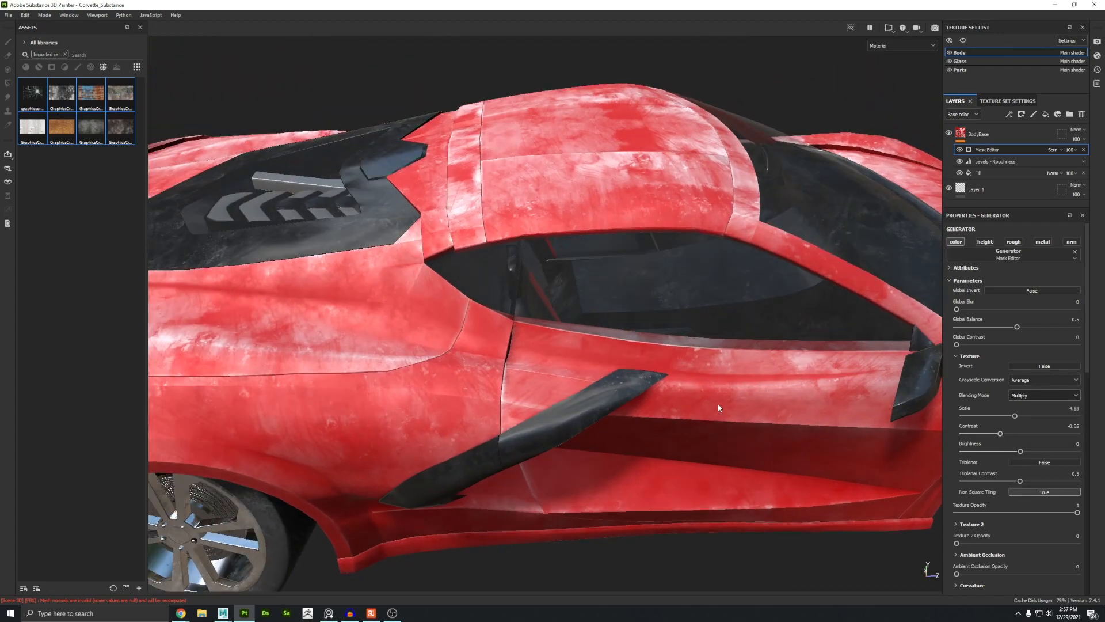
pyautogui.keyDown('alt'); pyautogui.moveTo(720, 407); pyautogui.dragTo(626, 382); pyautogui.keyUp('alt')
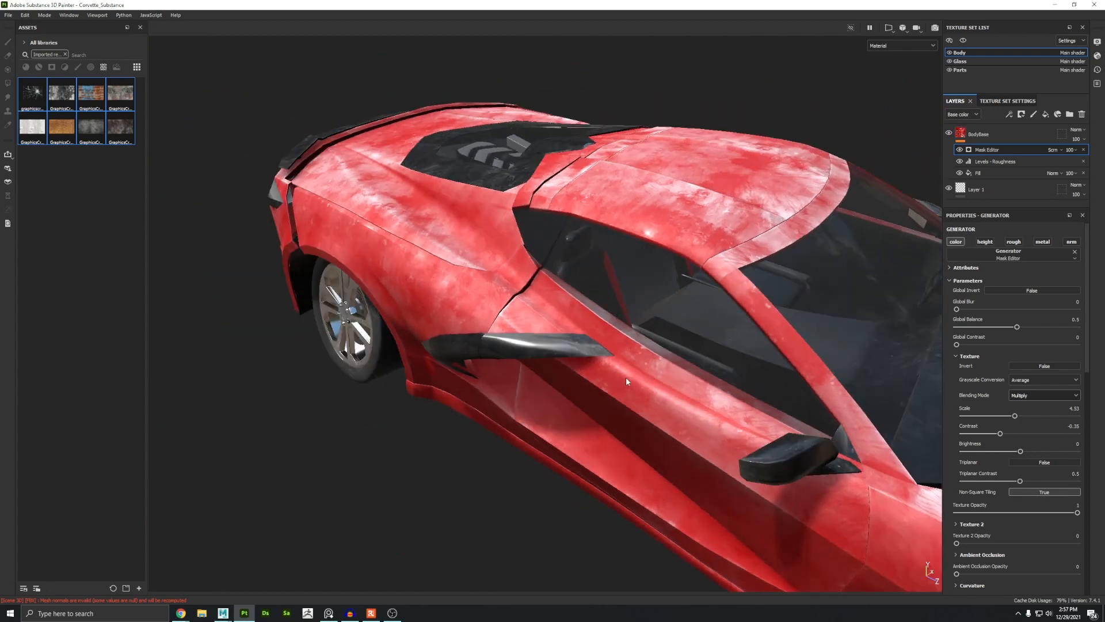
pyautogui.keyDown('alt'); pyautogui.moveTo(627, 382); pyautogui.dragTo(507, 339, button='middle'); pyautogui.keyUp('alt')
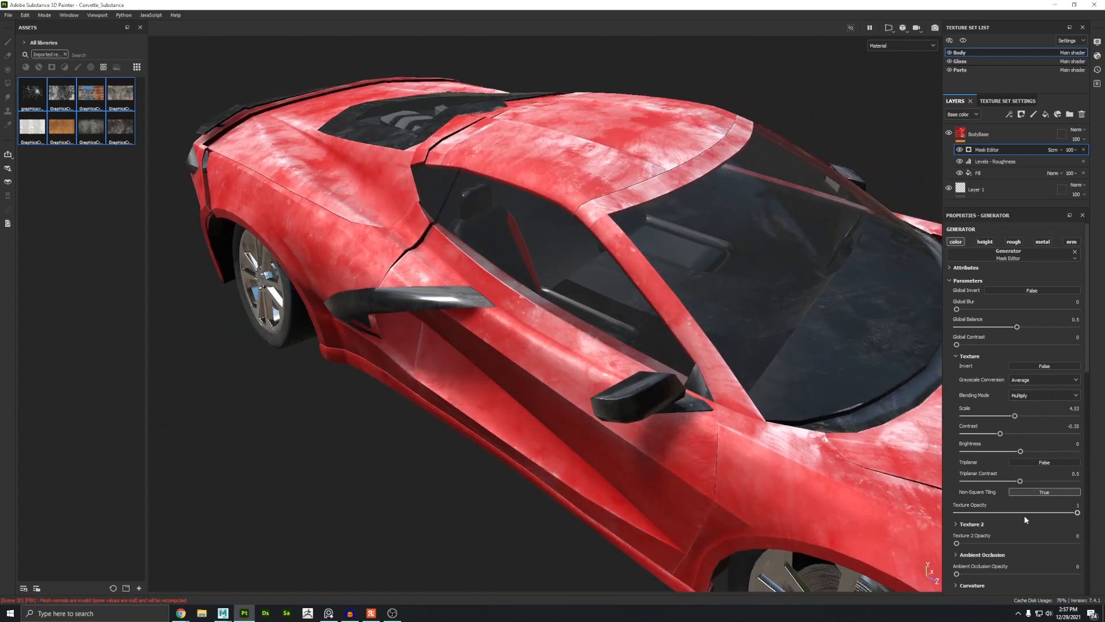
pyautogui.moveTo(1066, 513); pyautogui.dragTo(908, 517)
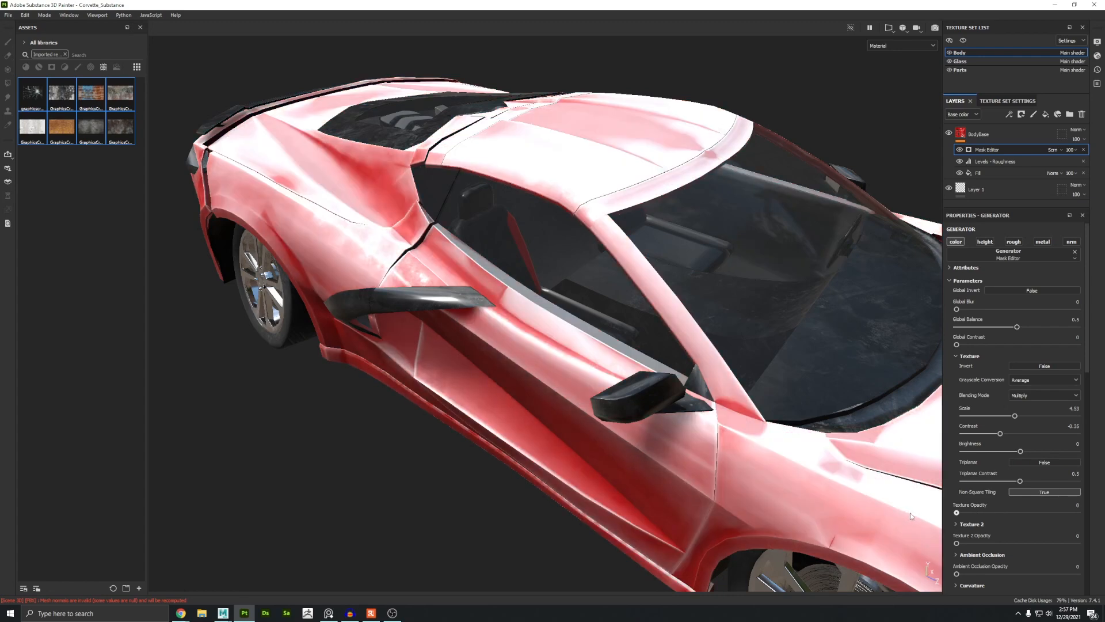
pyautogui.moveTo(956, 512); pyautogui.dragTo(1100, 518)
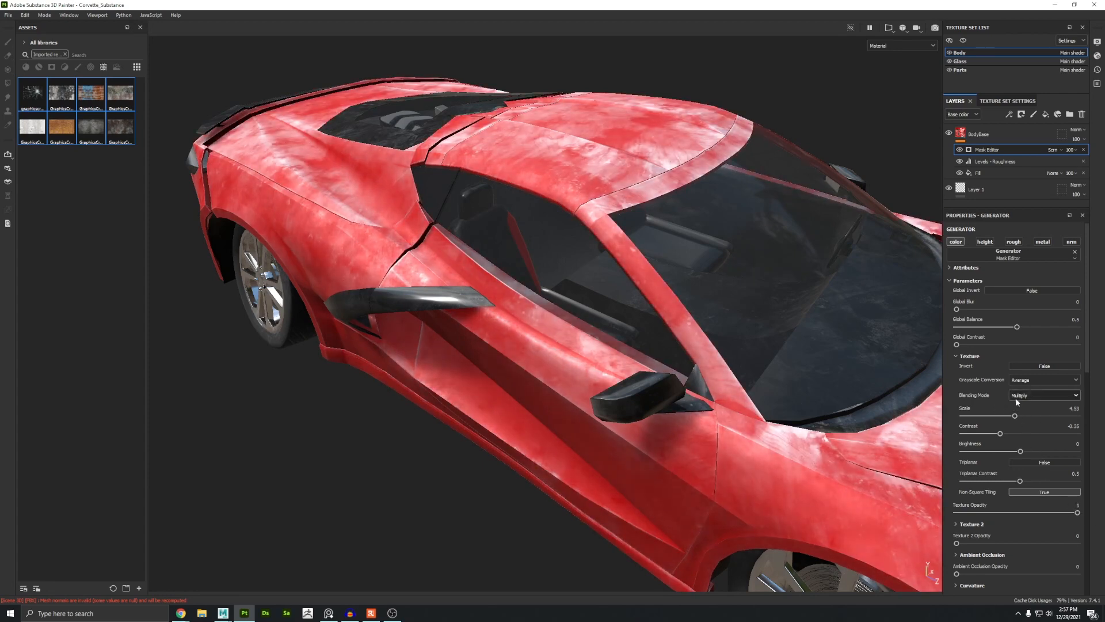
# Step: Return the texture blending mode to Overlay and keep the texture opacity at 1
pyautogui.click(1019, 397)
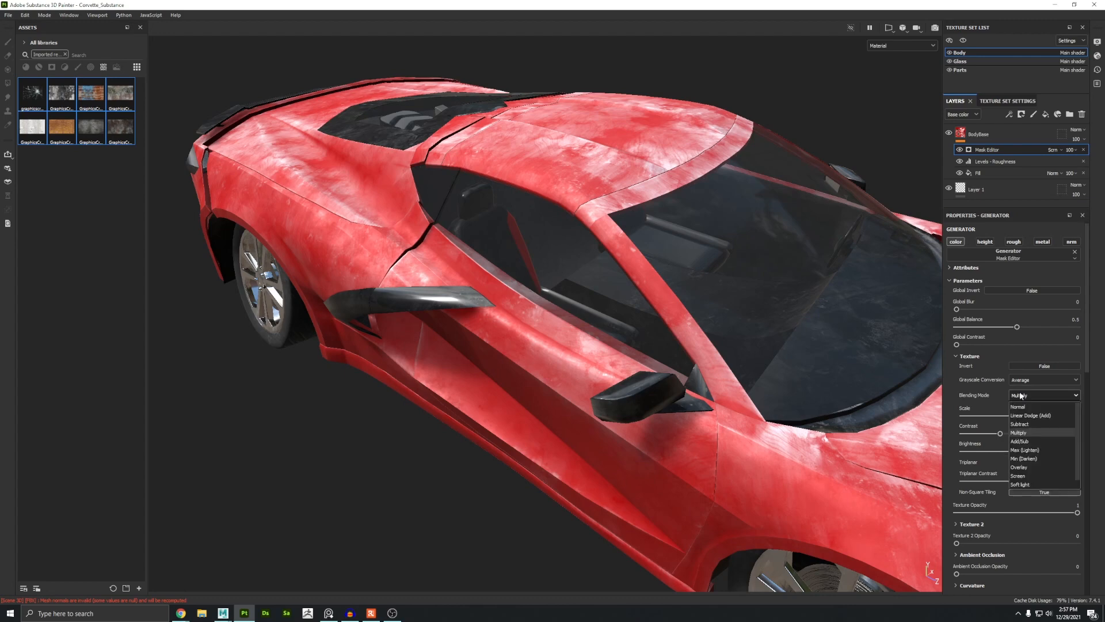
pyautogui.click(1024, 467)
pyautogui.click(1041, 512)
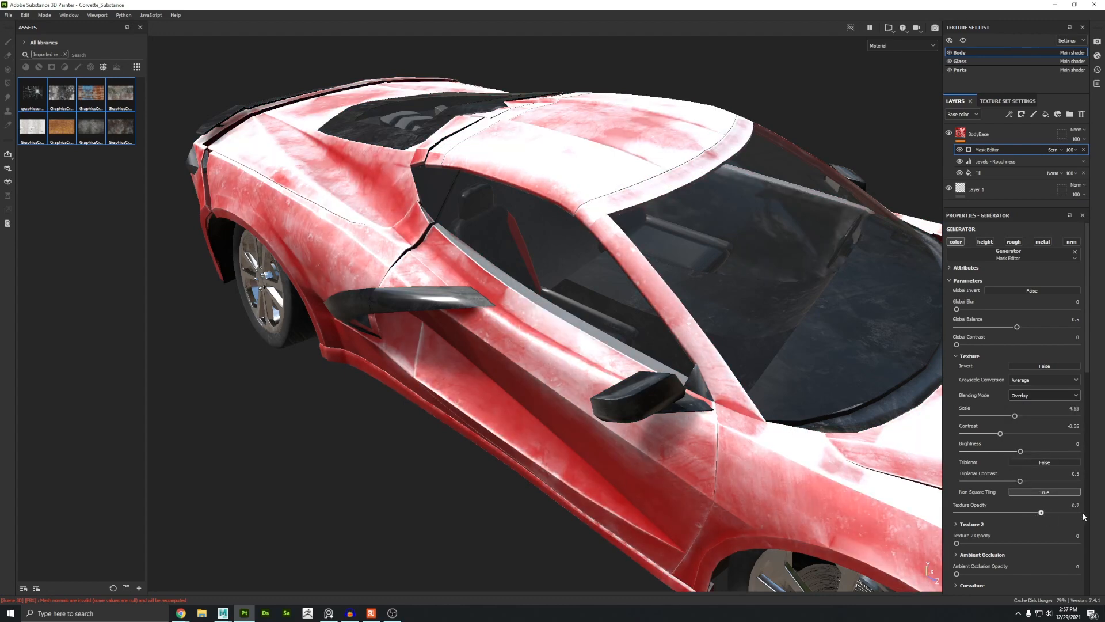
pyautogui.moveTo(1085, 517); pyautogui.dragTo(1093, 516)
# Step: Set the generator's Texture 2 opacity to 1
pyautogui.scroll(-3, 1076, 506)
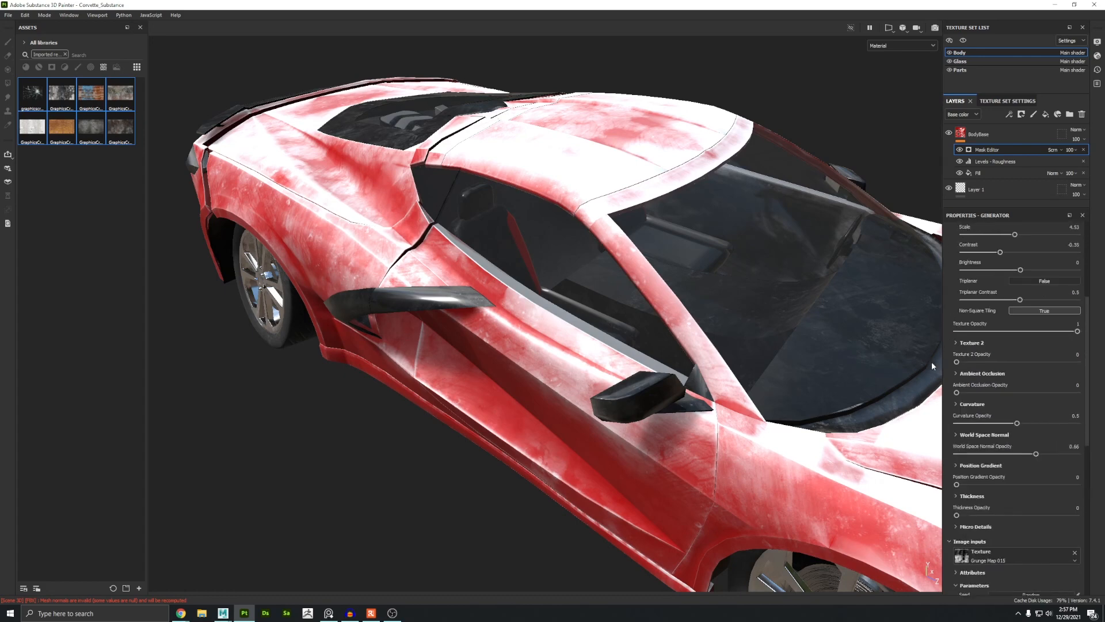
pyautogui.moveTo(956, 362); pyautogui.dragTo(1094, 365)
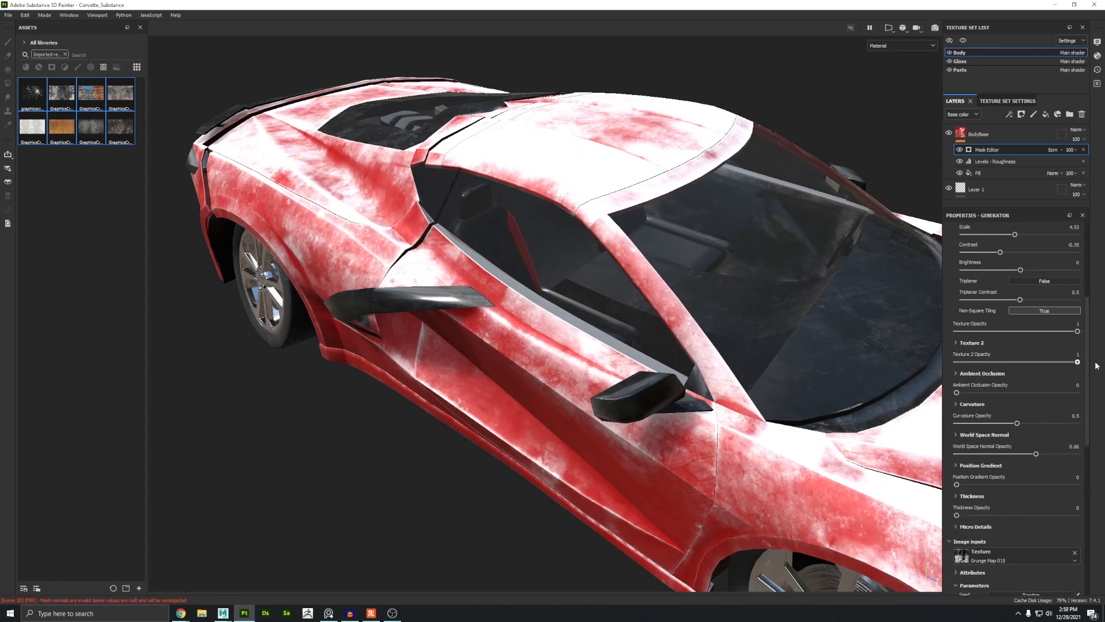
# Step: Expand Texture 2, set its Scale to 2.2, blending mode to Multiply and opacity to about 0.67
pyautogui.click(957, 344)
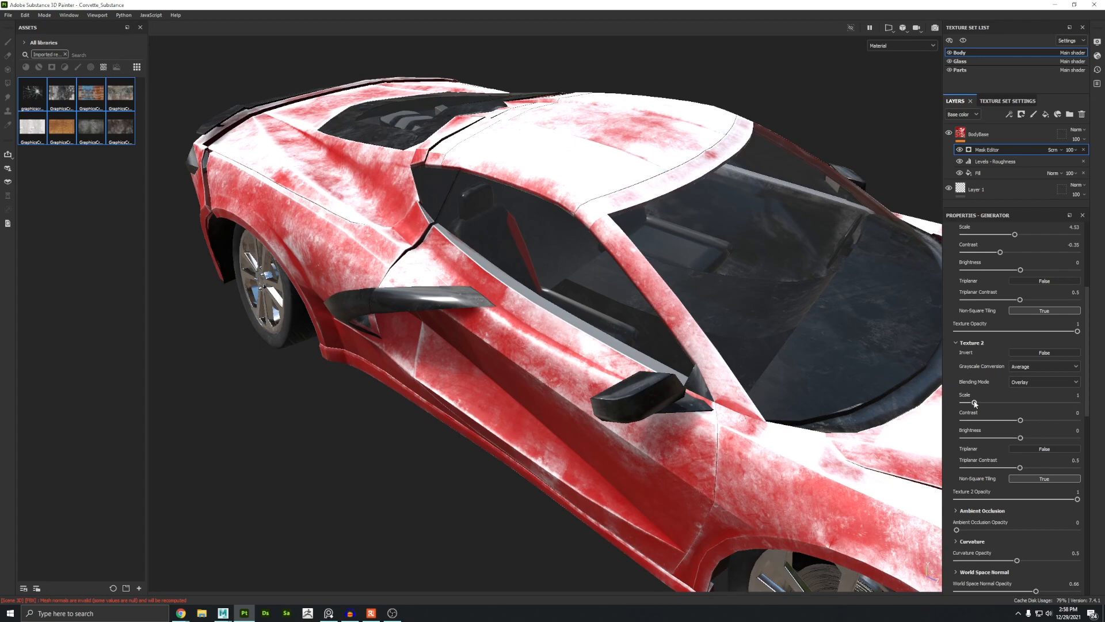
pyautogui.moveTo(975, 403); pyautogui.dragTo(987, 402)
pyautogui.click(1021, 382)
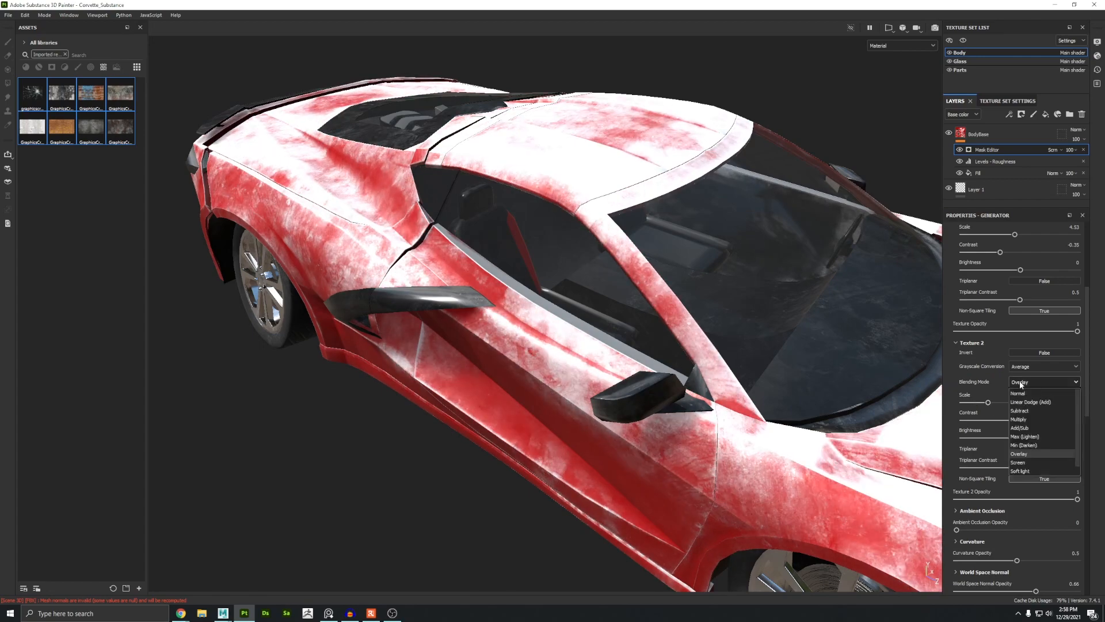
pyautogui.click(1032, 419)
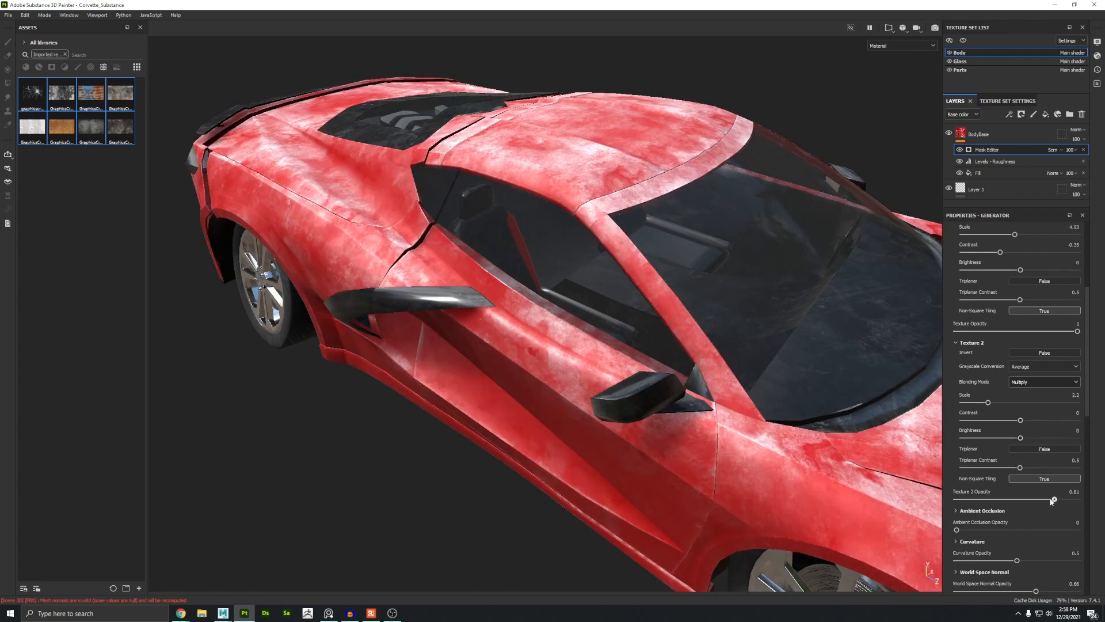
pyautogui.moveTo(1052, 500)
pyautogui.mouseDown()
pyautogui.moveTo(957, 500)
pyautogui.moveTo(1037, 503)
pyautogui.mouseUp()
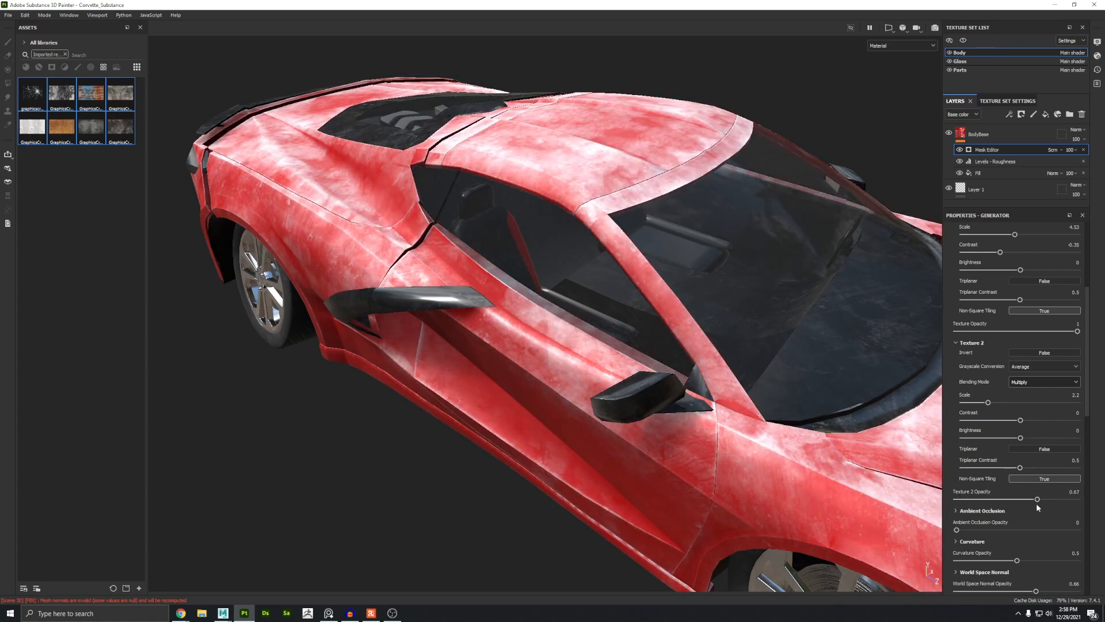
# Step: Try different blend modes for the Mask Editor generator layer
pyautogui.scroll(-5, 651, 323)
pyautogui.keyDown('alt'); pyautogui.moveTo(650, 322); pyautogui.dragTo(517, 265); pyautogui.keyUp('alt')
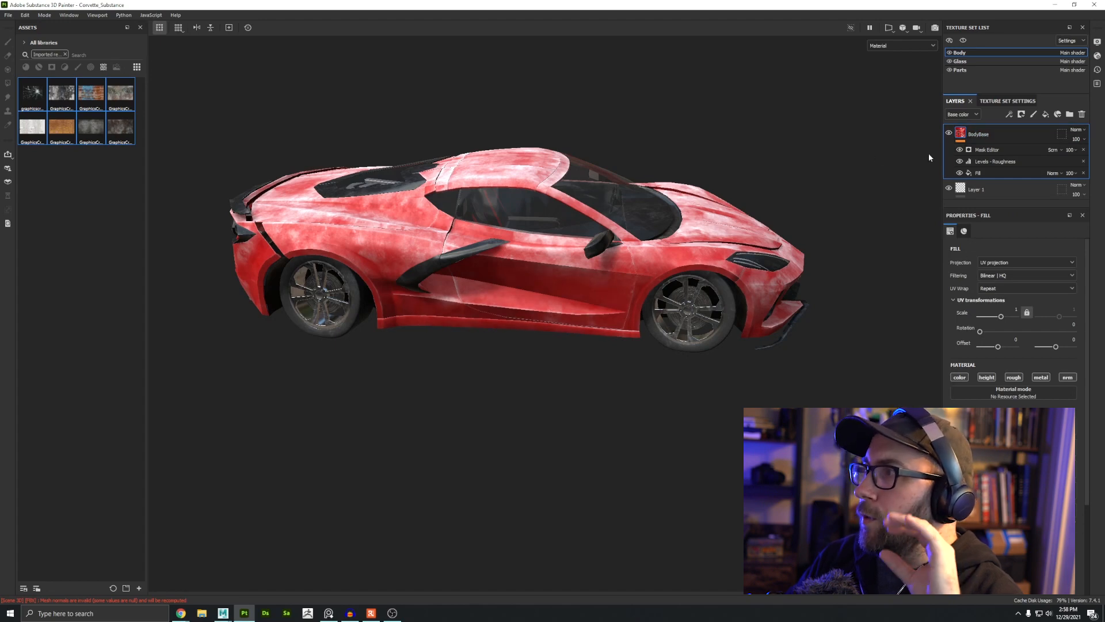
pyautogui.click(1007, 151)
pyautogui.click(1072, 149)
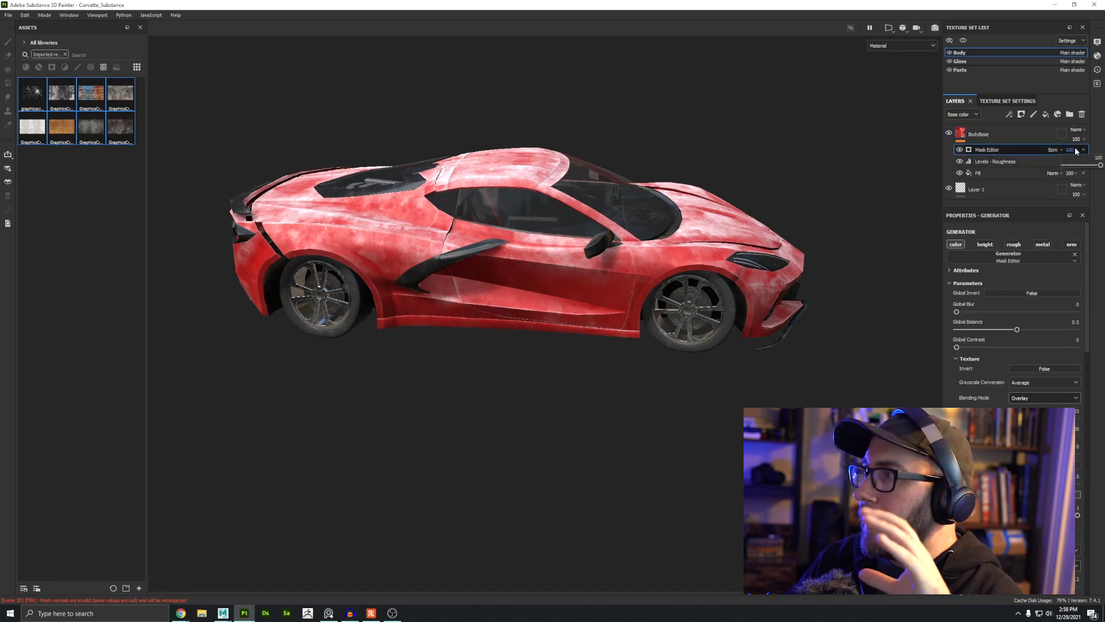
pyautogui.moveTo(1097, 166)
pyautogui.mouseDown()
pyautogui.moveTo(1079, 166)
pyautogui.moveTo(1098, 166)
pyautogui.mouseUp()
pyautogui.click(1056, 150)
pyautogui.click(1058, 280)
pyautogui.click(1074, 151)
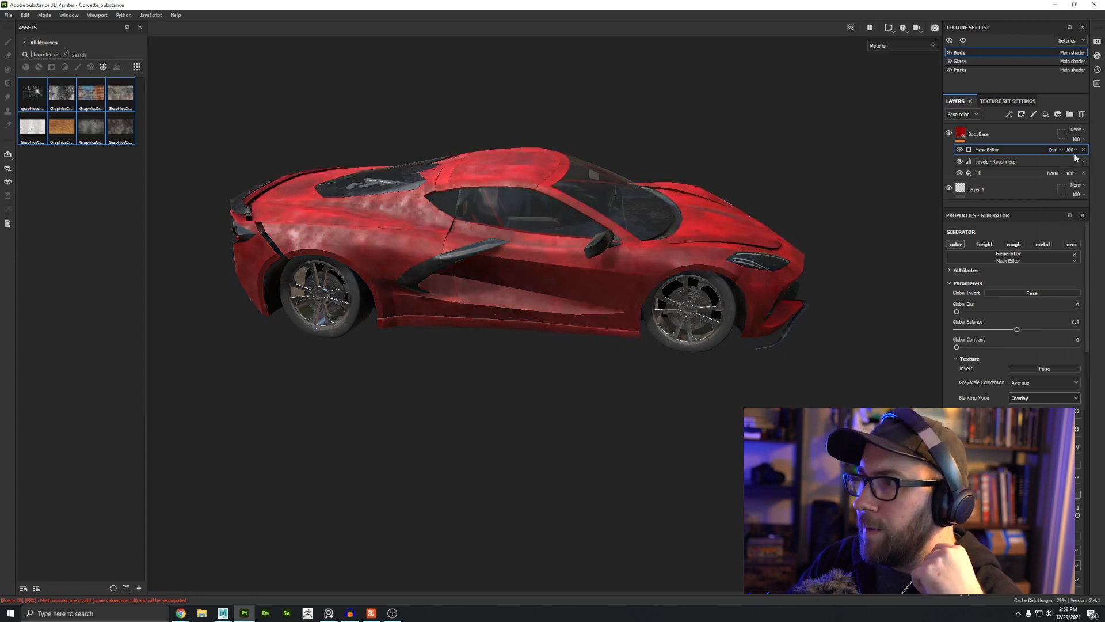
pyautogui.click(1057, 150)
pyautogui.click(1064, 320)
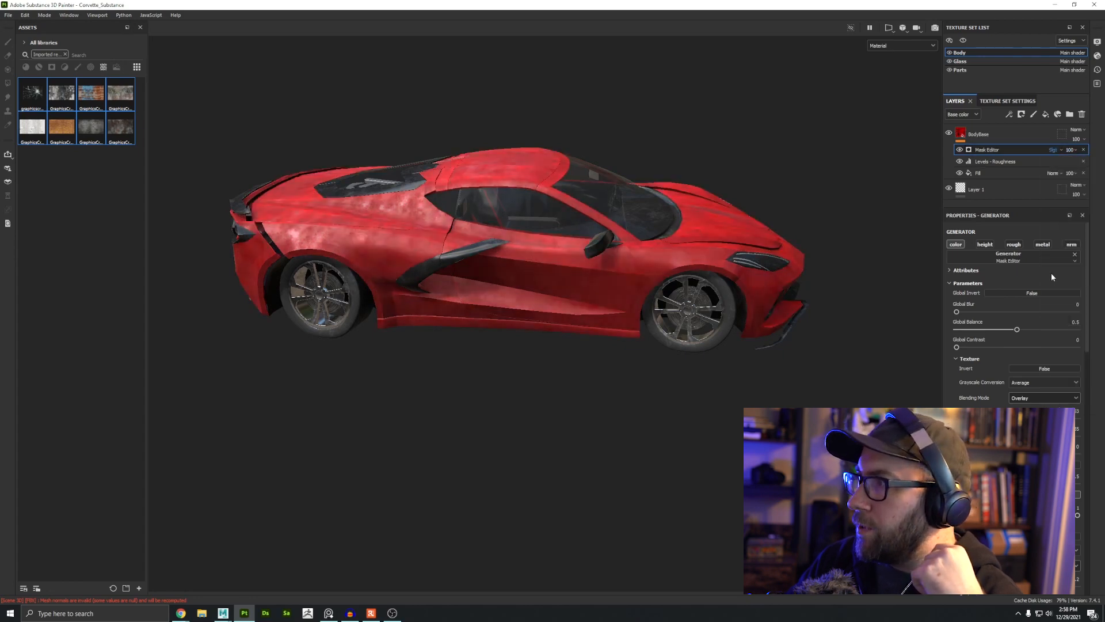
pyautogui.keyDown('alt'); pyautogui.moveTo(645, 249); pyautogui.dragTo(557, 259); pyautogui.keyUp('alt')
pyautogui.keyDown('alt'); pyautogui.moveTo(557, 259); pyautogui.dragTo(581, 288, button='right'); pyautogui.keyUp('alt')
pyautogui.keyDown('alt'); pyautogui.moveTo(582, 288); pyautogui.dragTo(449, 343); pyautogui.keyUp('alt')
# Step: Set the Mask Editor layer's blend mode to Screen and its opacity to 24
pyautogui.click(1055, 150)
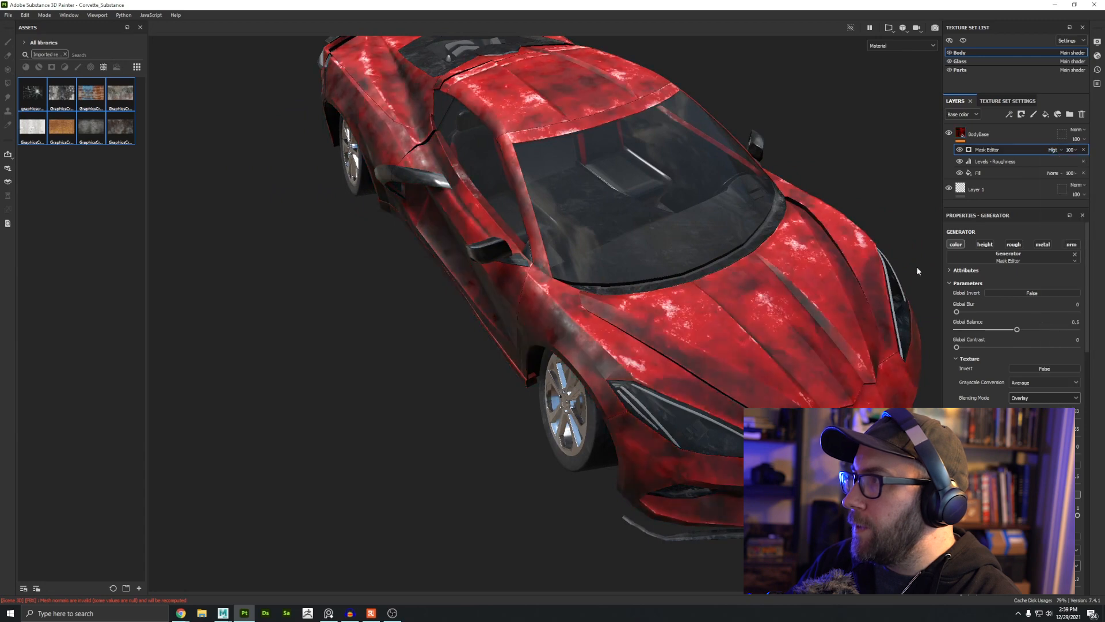
pyautogui.click(1059, 236)
pyautogui.click(1059, 150)
pyautogui.click(1059, 288)
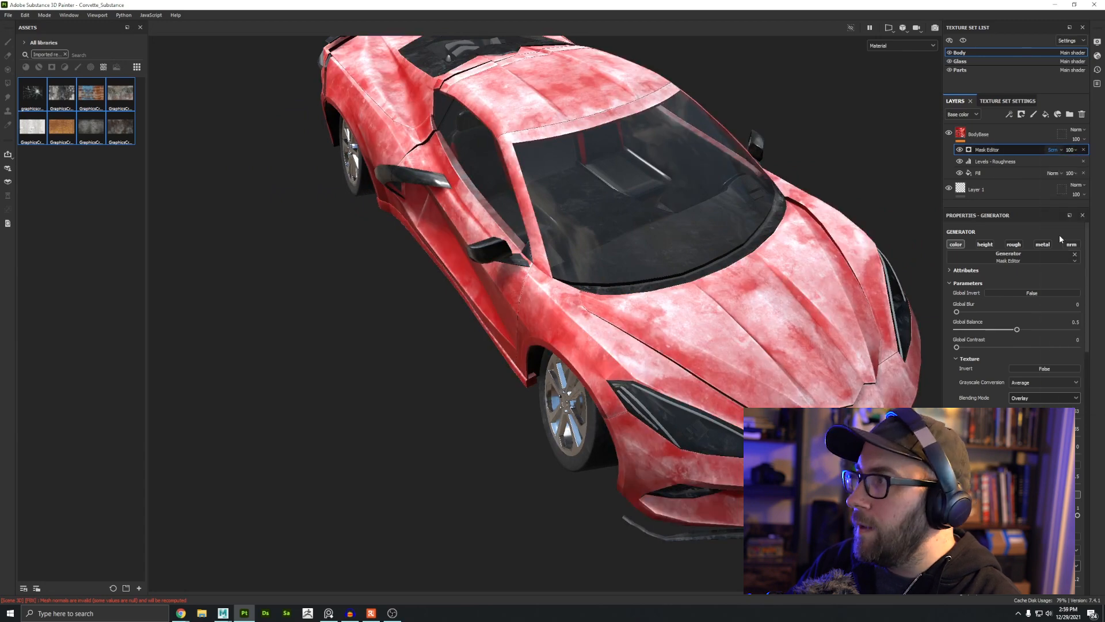
pyautogui.click(1057, 150)
pyautogui.click(1070, 150)
pyautogui.moveTo(1100, 166); pyautogui.dragTo(1073, 167)
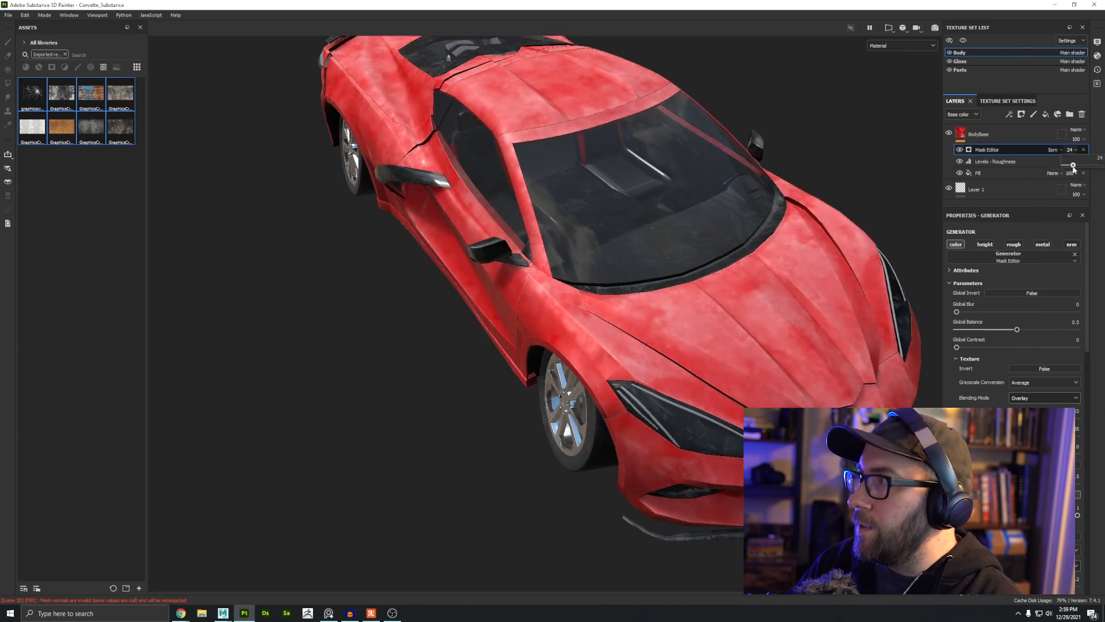
# Step: Switch to the Glass texture set and inspect the windshield
pyautogui.keyDown('alt'); pyautogui.moveTo(891, 240); pyautogui.dragTo(576, 271); pyautogui.keyUp('alt')
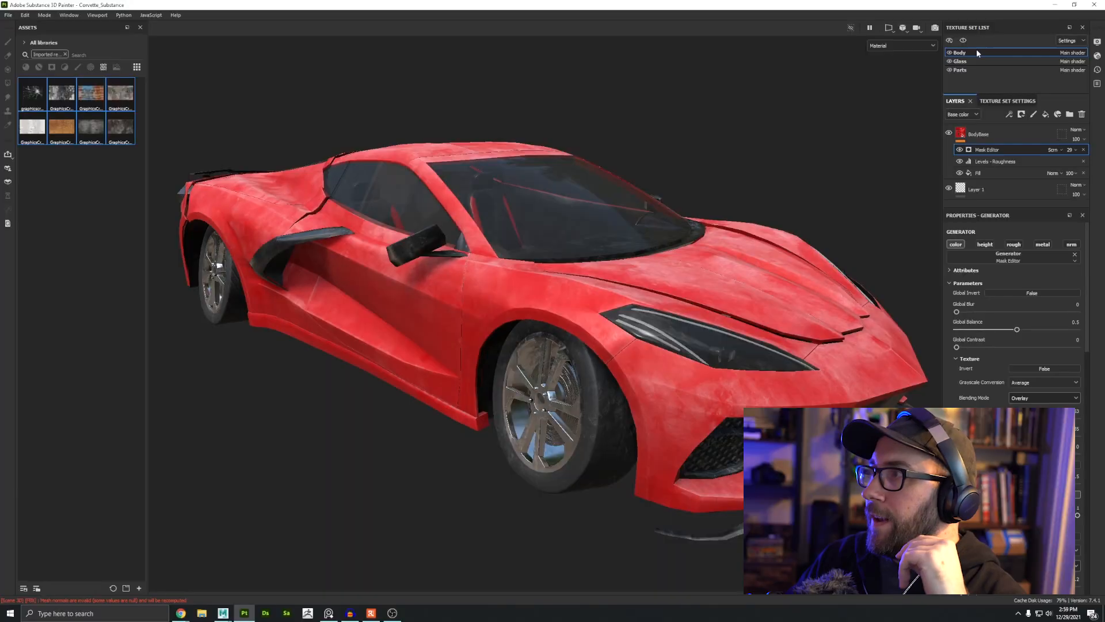
pyautogui.click(973, 61)
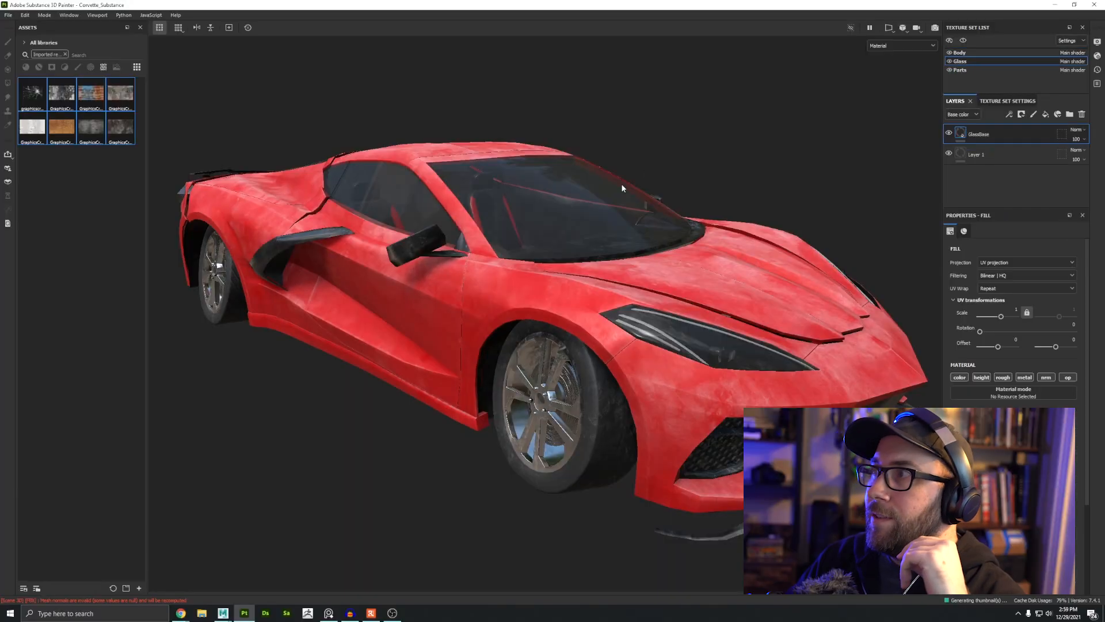
pyautogui.keyDown('alt'); pyautogui.moveTo(453, 317); pyautogui.dragTo(403, 368); pyautogui.keyUp('alt')
pyautogui.keyDown('alt'); pyautogui.moveTo(402, 368); pyautogui.dragTo(653, 410, button='right'); pyautogui.keyUp('alt')
pyautogui.keyDown('alt'); pyautogui.moveTo(523, 382); pyautogui.dragTo(430, 335); pyautogui.keyUp('alt')
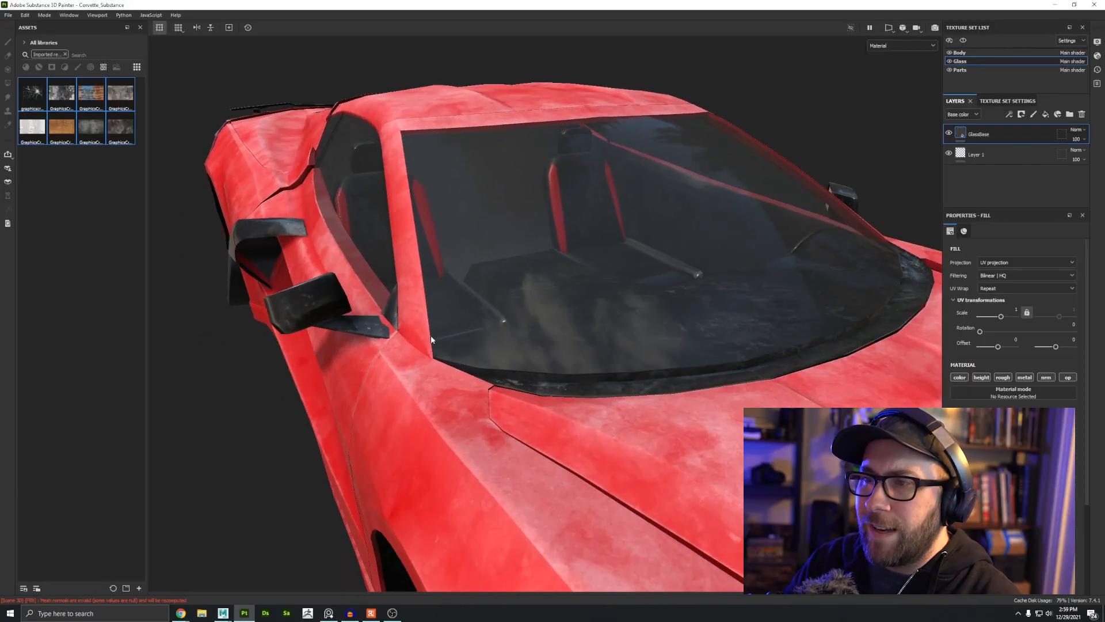
pyautogui.keyDown('alt'); pyautogui.moveTo(520, 324); pyautogui.dragTo(585, 341); pyautogui.keyUp('alt')
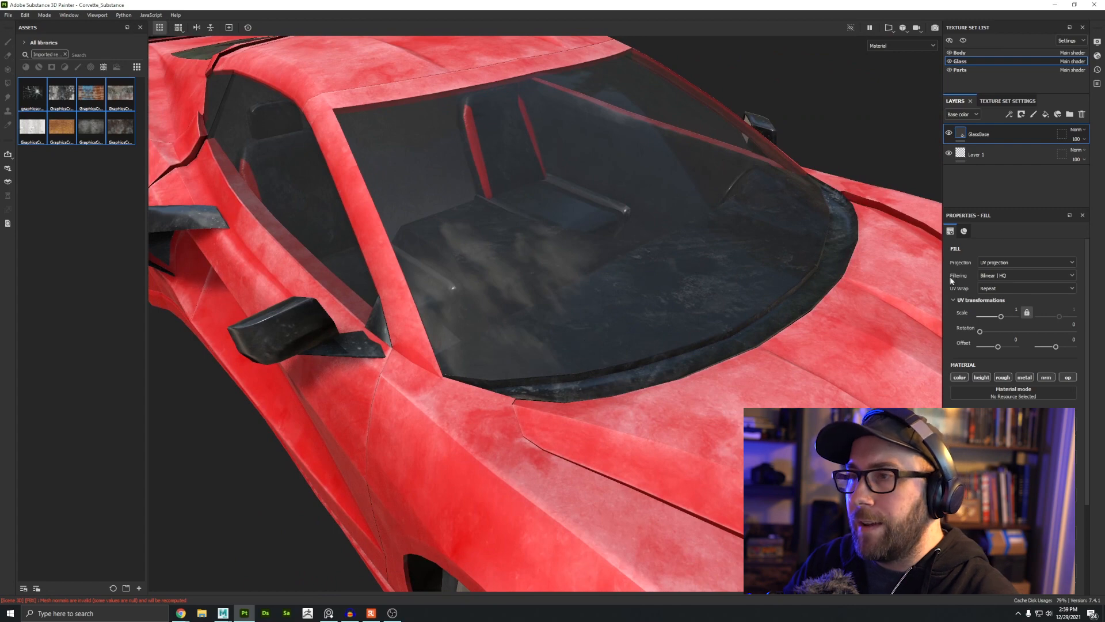
# Step: Add a fill layer to the Glass texture set and name it Glass
pyautogui.click(1045, 115)
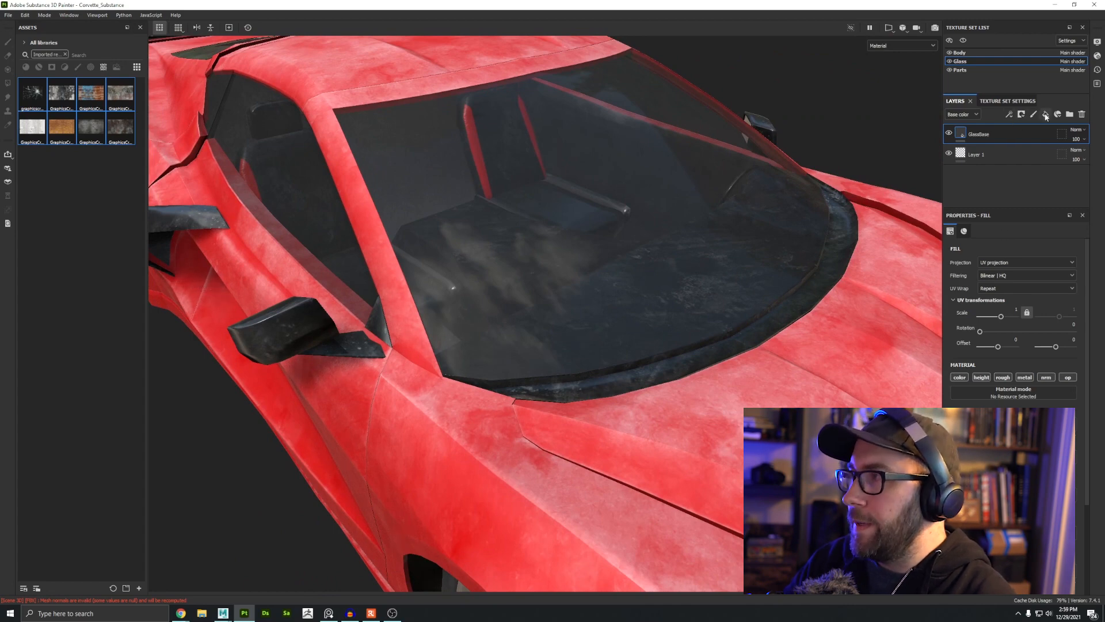
pyautogui.doubleClick(978, 134)
pyautogui.write('GlassRoughnes')
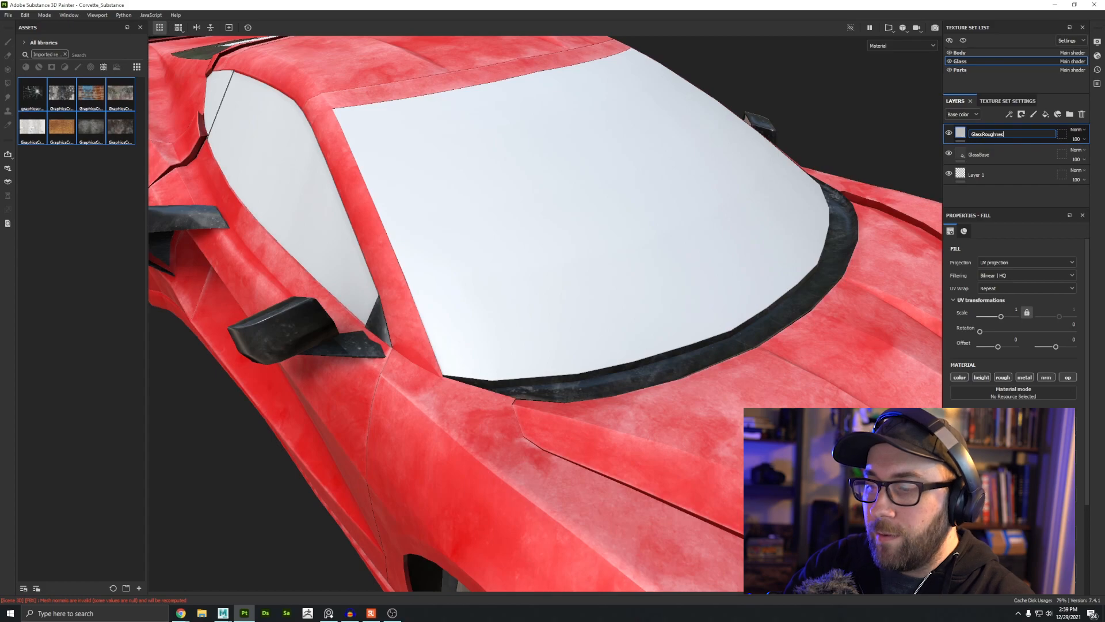
pyautogui.press('Return')
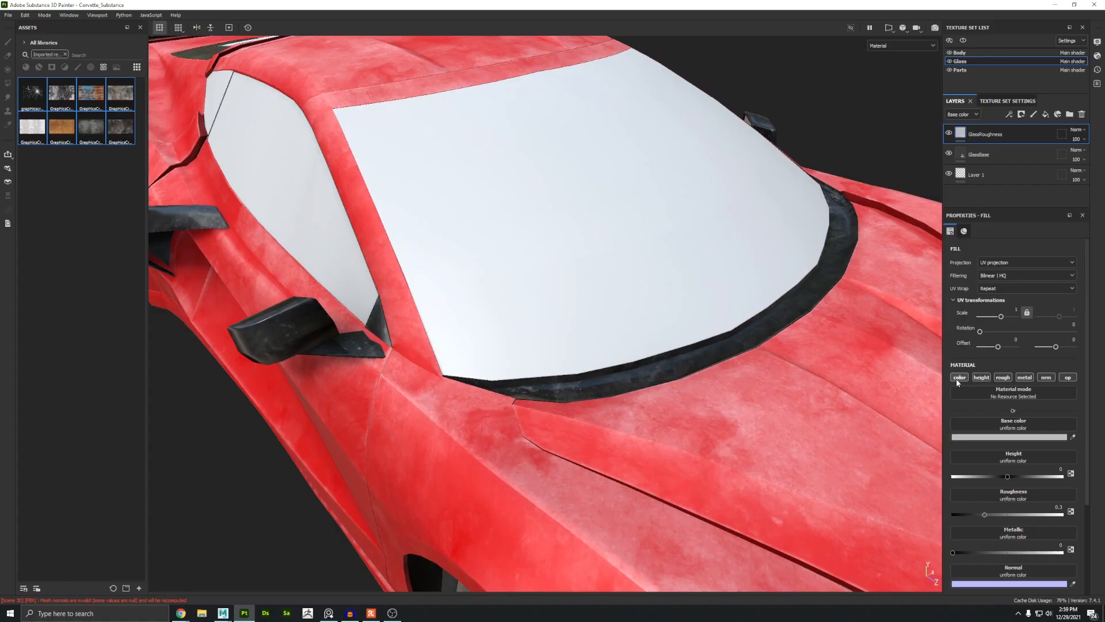
# Step: Restrict the GlassRoughness fill layer to the roughness channel only
pyautogui.click(956, 380)
pyautogui.click(981, 378)
pyautogui.click(1025, 378)
pyautogui.click(1047, 378)
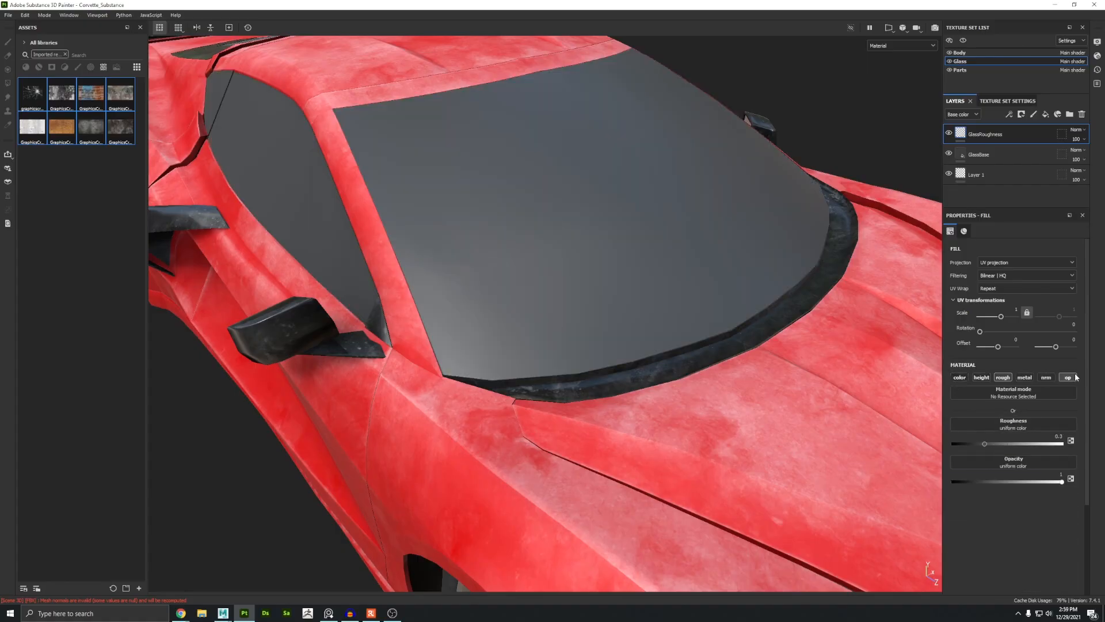
pyautogui.click(1068, 378)
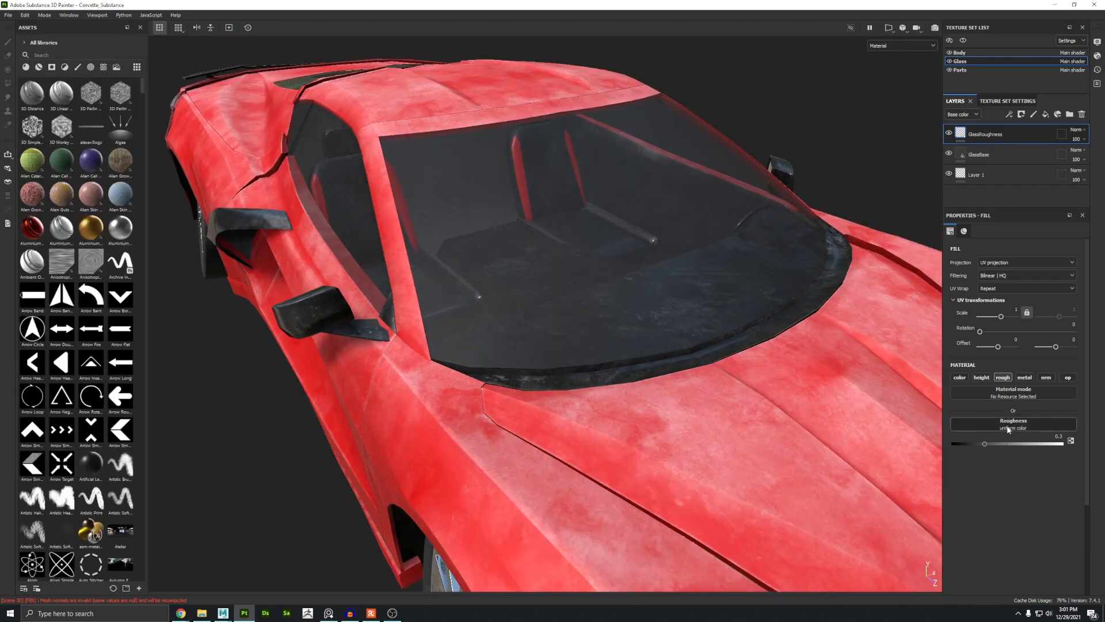
# Step: Try Grunge Wipe Smudgy Heavy as the windshield's roughness texture and lower its balance to about 0.41
pyautogui.click(1008, 426)
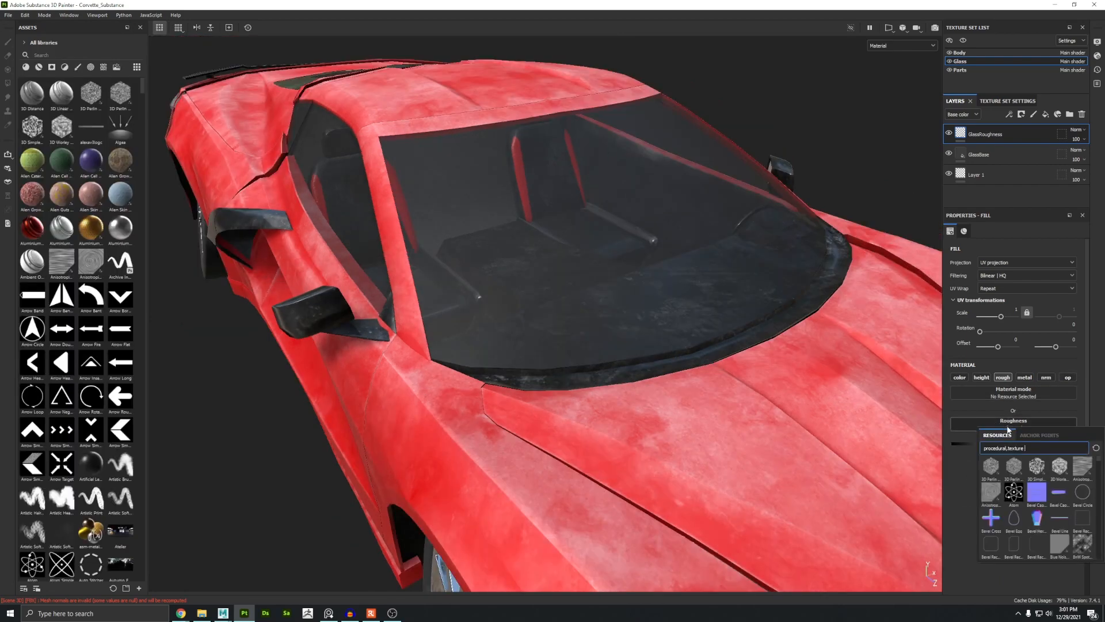
pyautogui.write('smudge')
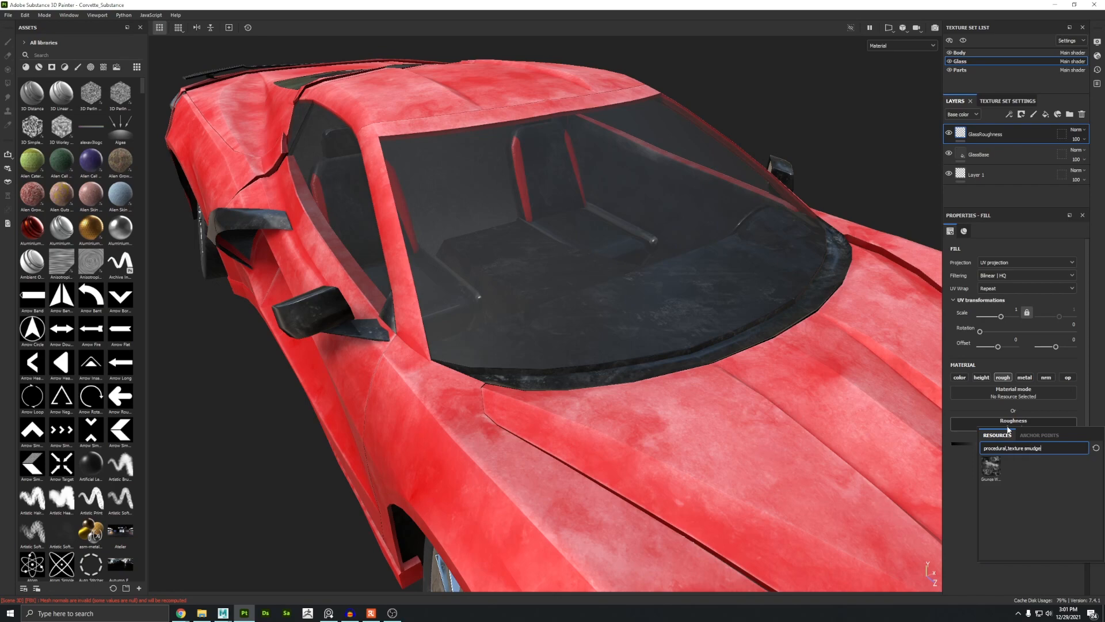
pyautogui.moveTo(989, 465)
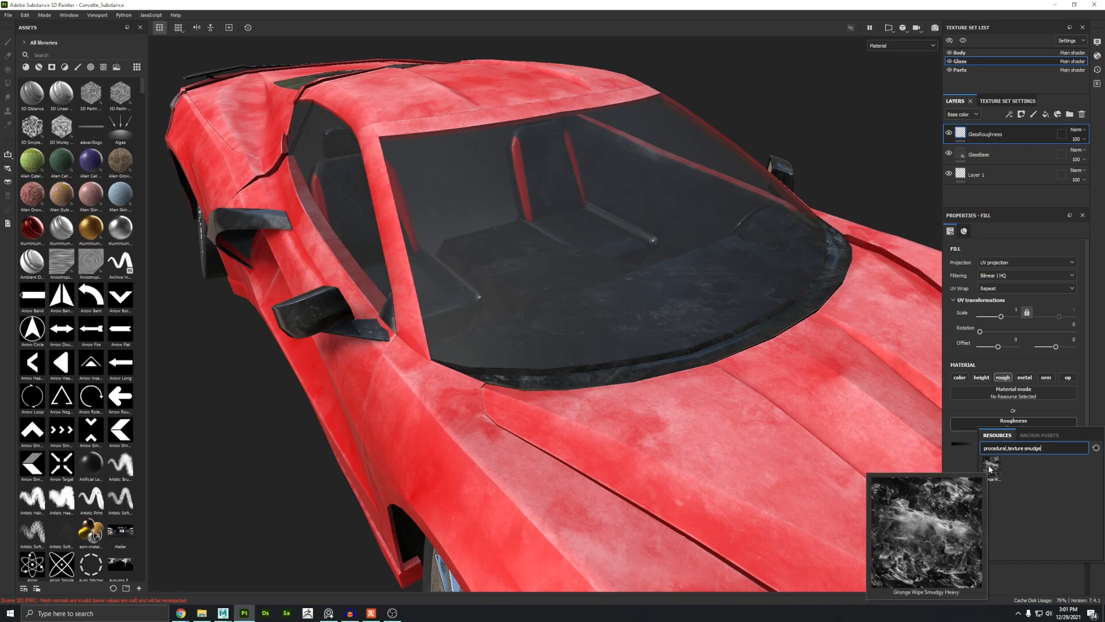
pyautogui.click(989, 465)
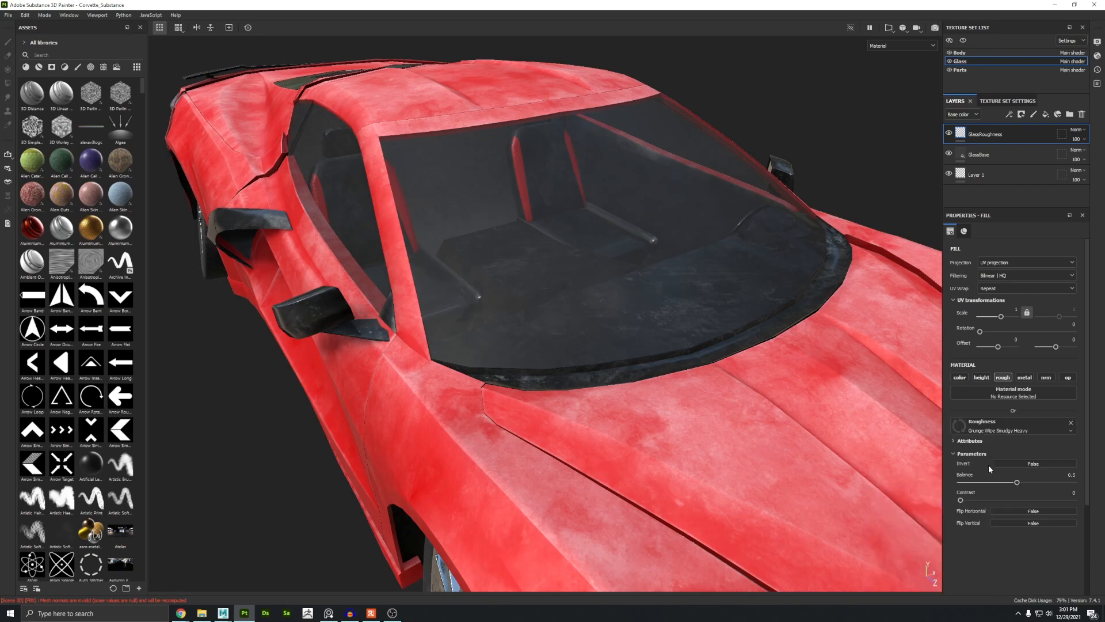
pyautogui.moveTo(576, 374)
pyautogui.keyDown('alt'); pyautogui.mouseDown()
pyautogui.moveTo(438, 380)
pyautogui.moveTo(387, 288)
pyautogui.moveTo(560, 362)
pyautogui.mouseUp(); pyautogui.keyUp('alt')
pyautogui.keyDown('shift'); pyautogui.moveTo(560, 362); pyautogui.dragTo(555, 361, button='right'); pyautogui.keyUp('shift')
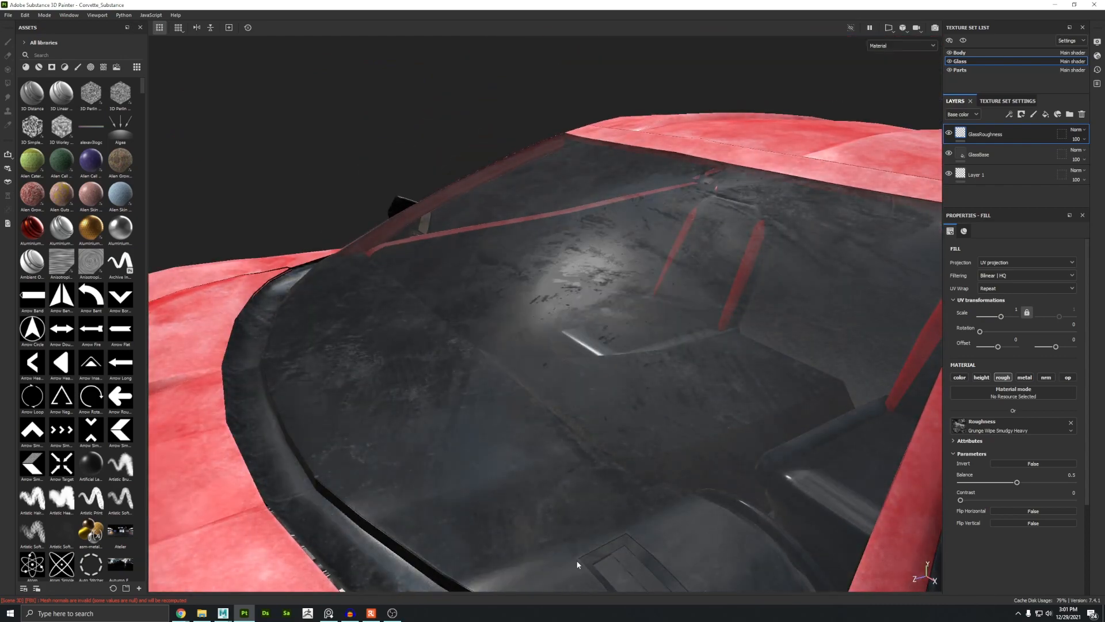
pyautogui.moveTo(1017, 482)
pyautogui.mouseDown()
pyautogui.moveTo(1027, 481)
pyautogui.moveTo(1011, 482)
pyautogui.mouseUp()
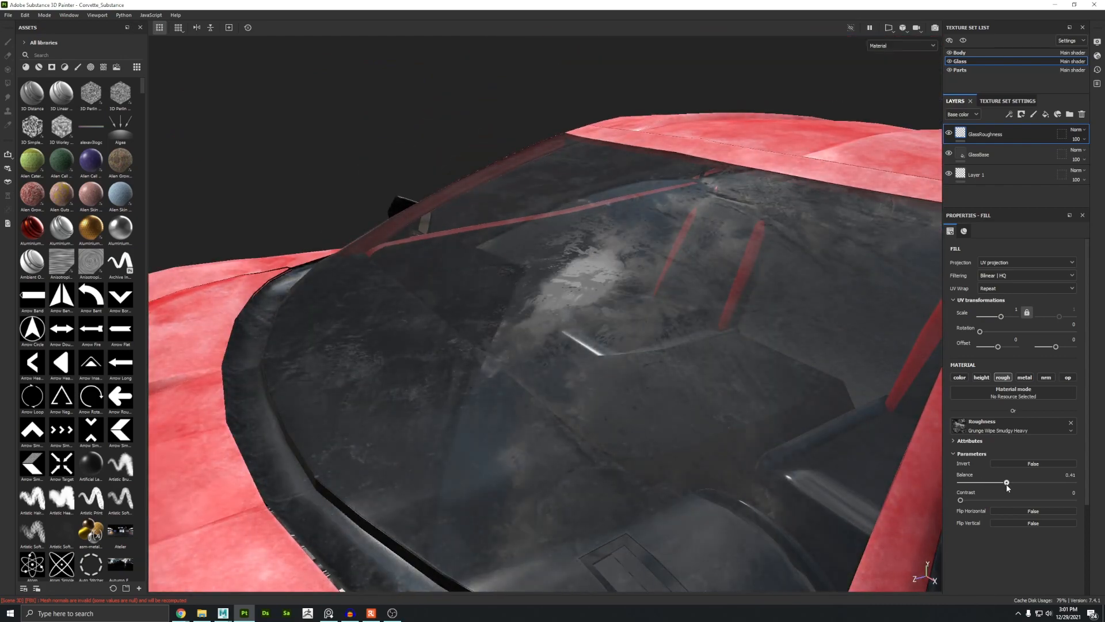
pyautogui.keyDown('alt'); pyautogui.moveTo(499, 395); pyautogui.dragTo(460, 371, button='right'); pyautogui.keyUp('alt')
pyautogui.keyDown('alt'); pyautogui.moveTo(460, 371); pyautogui.dragTo(526, 387); pyautogui.keyUp('alt')
pyautogui.keyDown('shift'); pyautogui.moveTo(525, 386); pyautogui.dragTo(493, 385, button='right'); pyautogui.keyUp('shift')
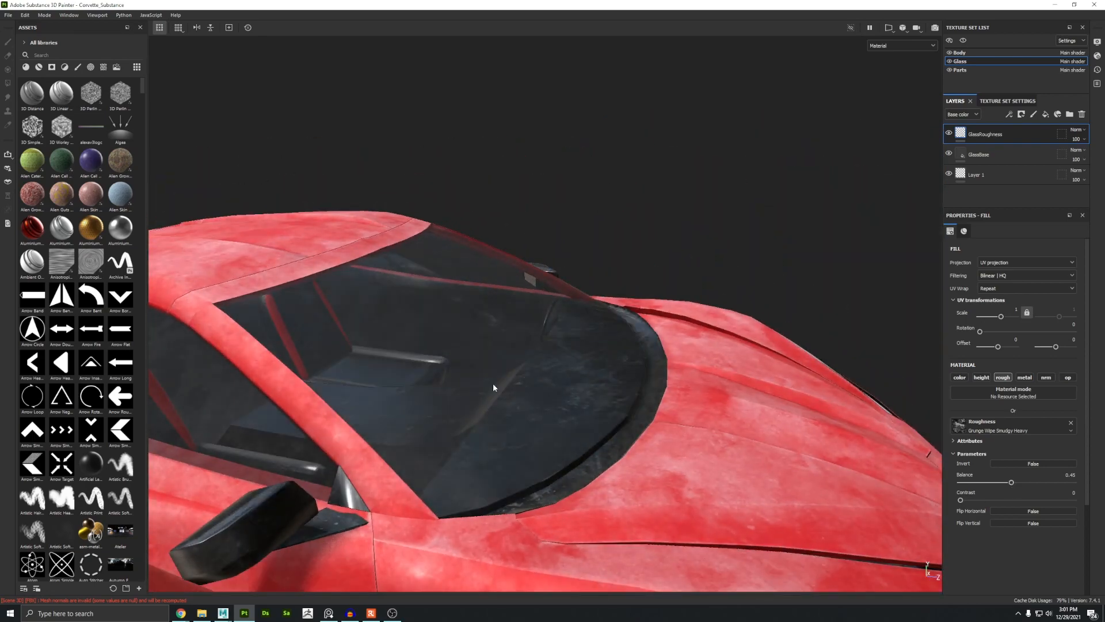
pyautogui.keyDown('alt'); pyautogui.moveTo(493, 386); pyautogui.dragTo(532, 380); pyautogui.keyUp('alt')
# Step: Replace the roughness texture with the Grunge Rough Dirty procedural
pyautogui.click(988, 432)
pyautogui.press('BackSpace')
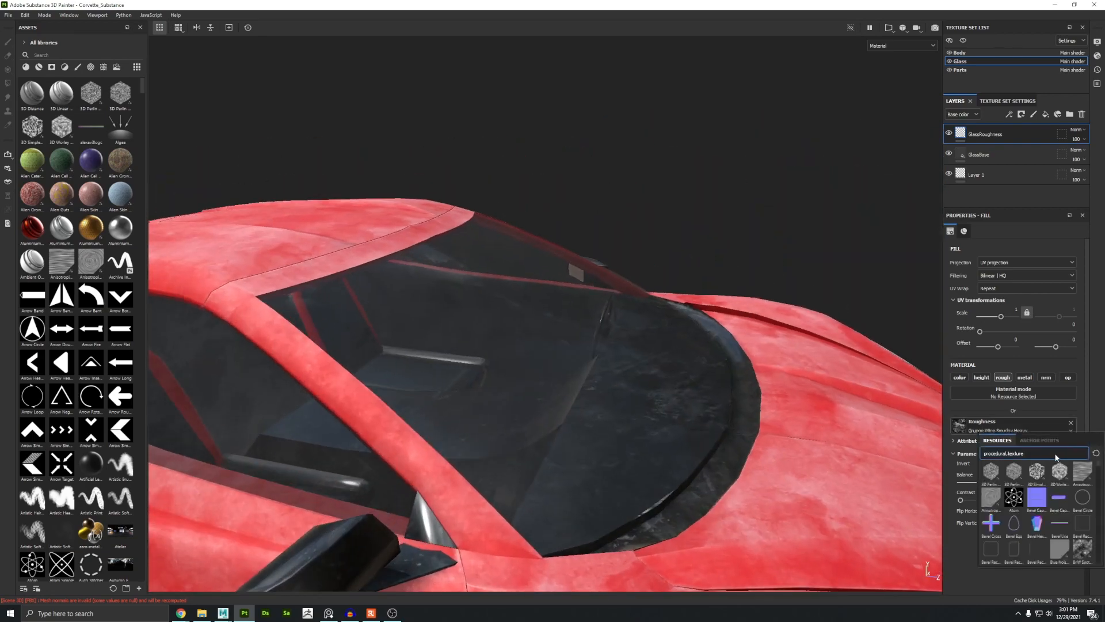
pyautogui.write('grunge')
pyautogui.scroll(-5, 1043, 510)
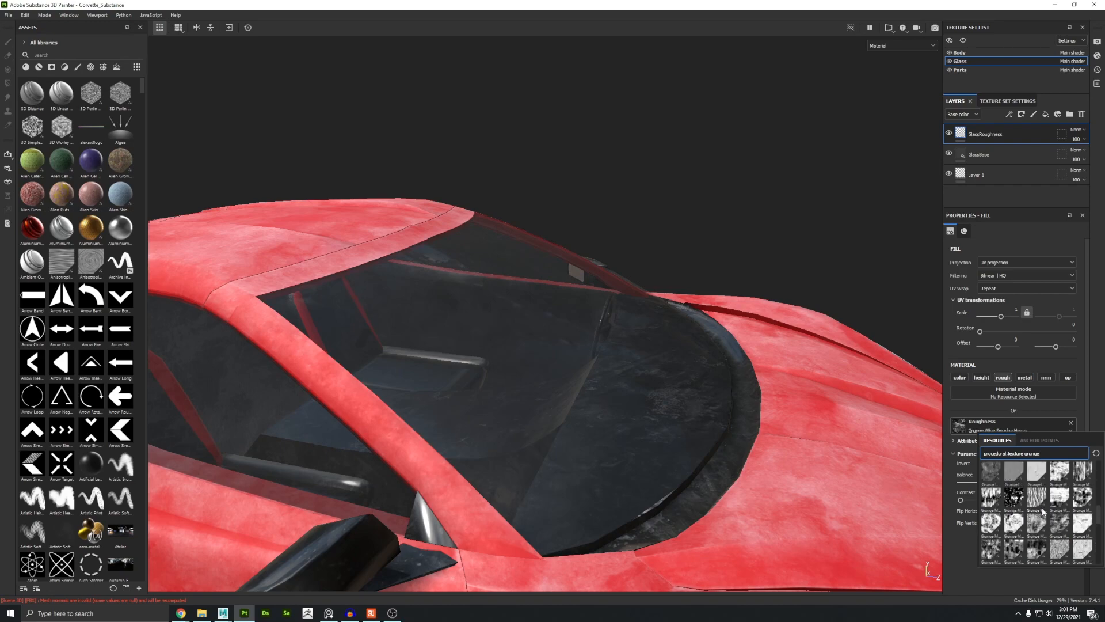
pyautogui.moveTo(1087, 528)
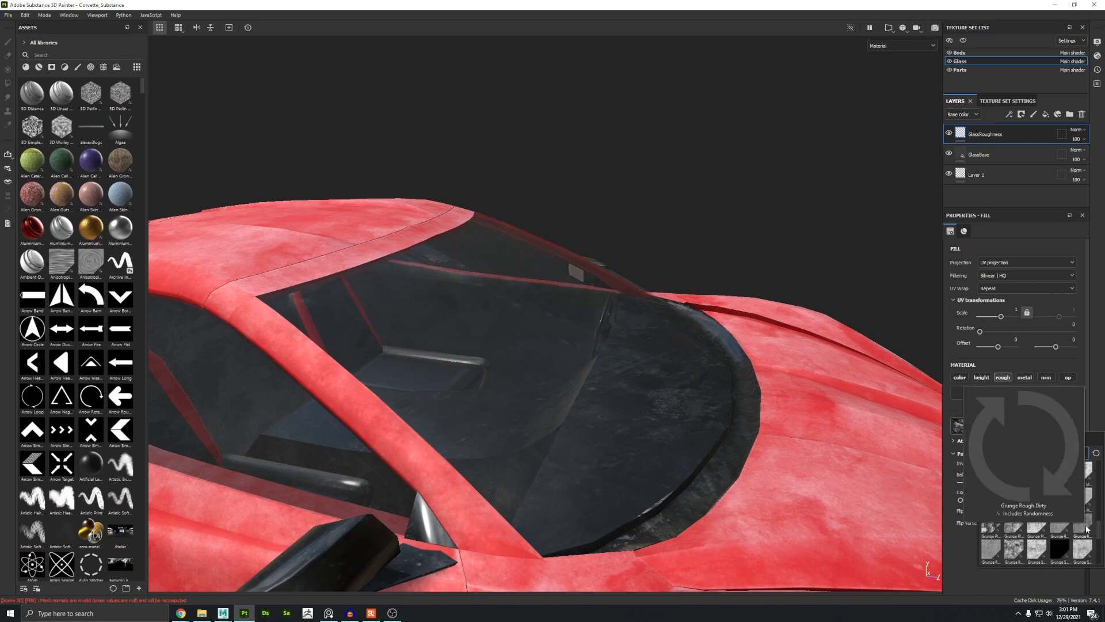
pyautogui.click(1080, 526)
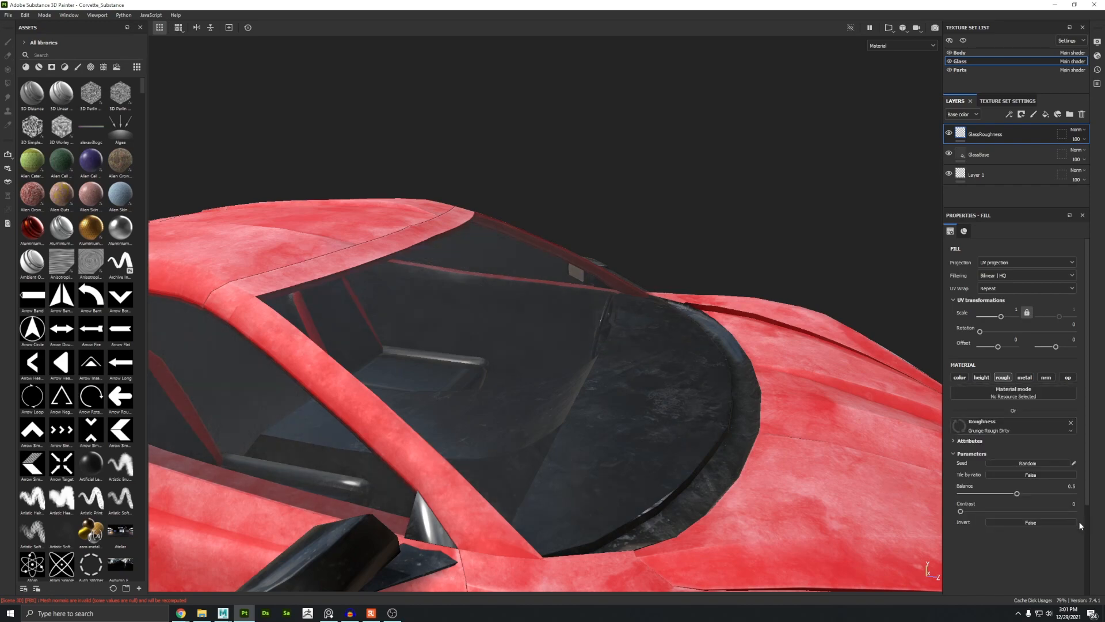
# Step: Add a Levels filter on the roughness channel to the GlassRoughness layer and narrow its output range
pyautogui.keyDown('alt'); pyautogui.moveTo(613, 389); pyautogui.dragTo(506, 369); pyautogui.keyUp('alt')
pyautogui.keyDown('alt'); pyautogui.moveTo(551, 428); pyautogui.dragTo(462, 295); pyautogui.keyUp('alt')
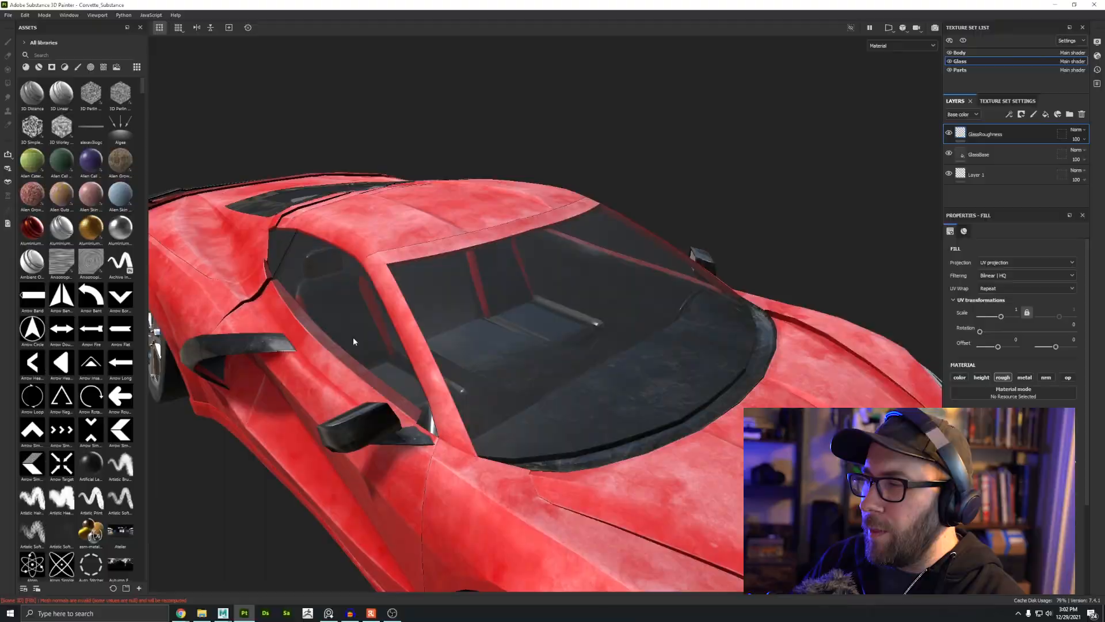
pyautogui.moveTo(472, 403)
pyautogui.keyDown('alt'); pyautogui.mouseDown()
pyautogui.moveTo(506, 431)
pyautogui.moveTo(457, 374)
pyautogui.moveTo(626, 382)
pyautogui.moveTo(552, 410)
pyautogui.mouseUp(); pyautogui.keyUp('alt')
pyautogui.keyDown('shift'); pyautogui.moveTo(551, 410); pyautogui.dragTo(582, 424, button='right'); pyautogui.keyUp('shift')
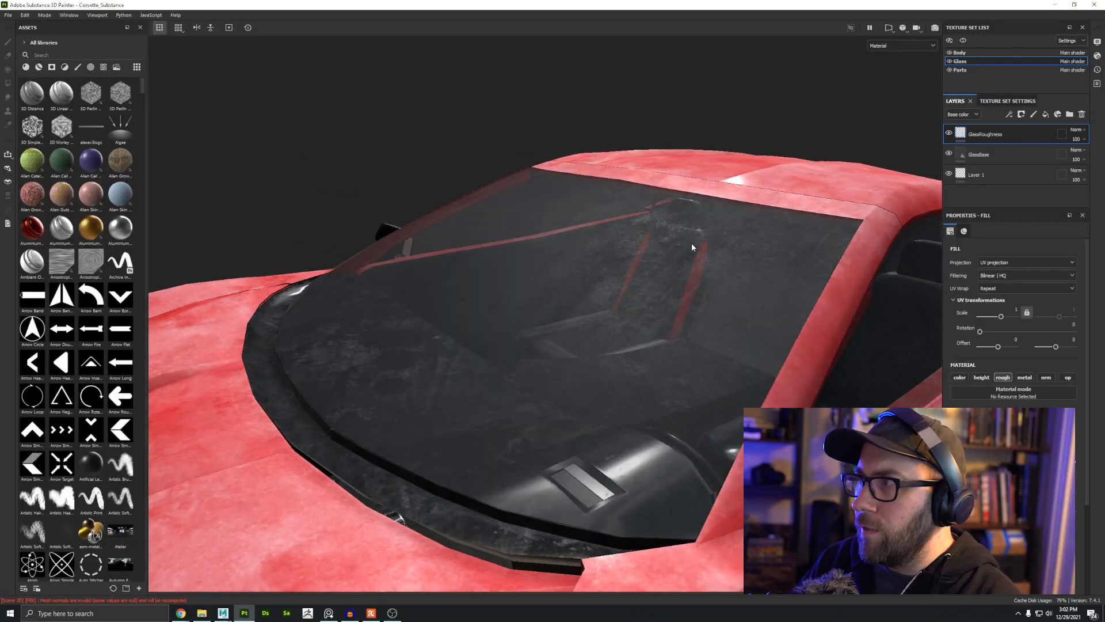
pyautogui.click(1009, 116)
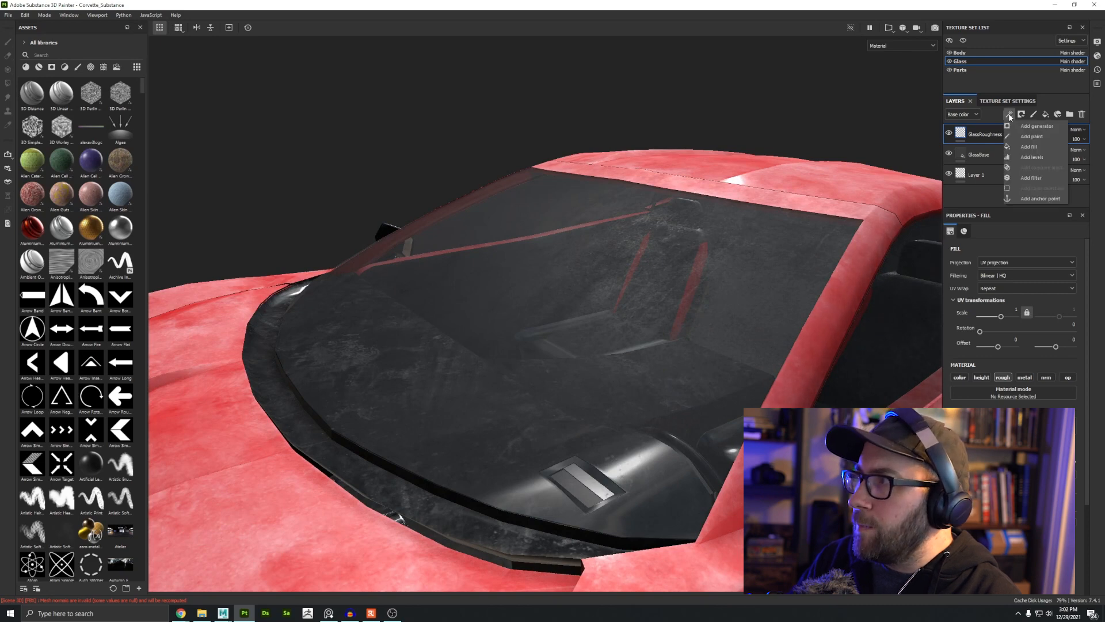
pyautogui.click(1029, 157)
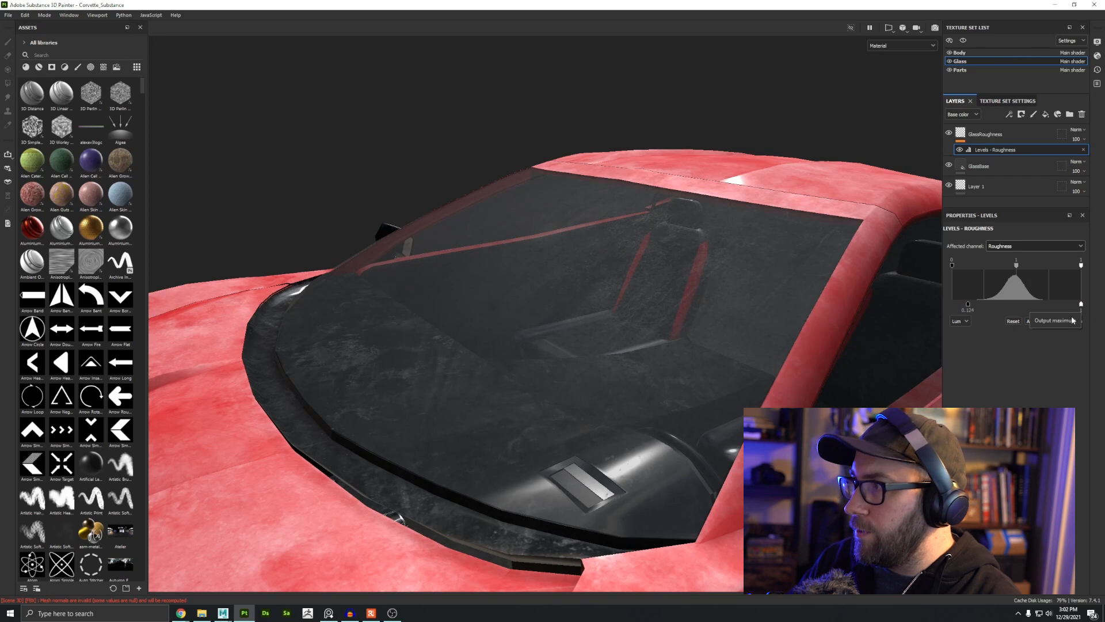
pyautogui.moveTo(1074, 308); pyautogui.dragTo(1047, 309)
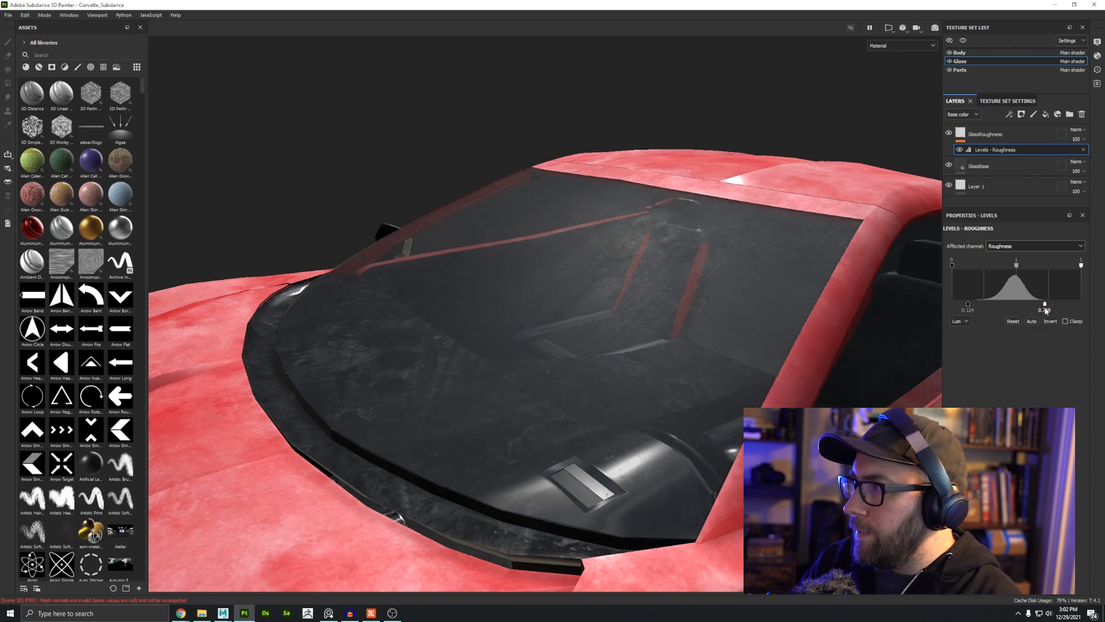
pyautogui.moveTo(970, 306)
pyautogui.mouseDown()
pyautogui.moveTo(1075, 304)
pyautogui.moveTo(955, 306)
pyautogui.mouseUp()
# Step: Raise the Levels output maximum to about 0.56
pyautogui.keyDown('alt'); pyautogui.moveTo(499, 279); pyautogui.dragTo(651, 303); pyautogui.keyUp('alt')
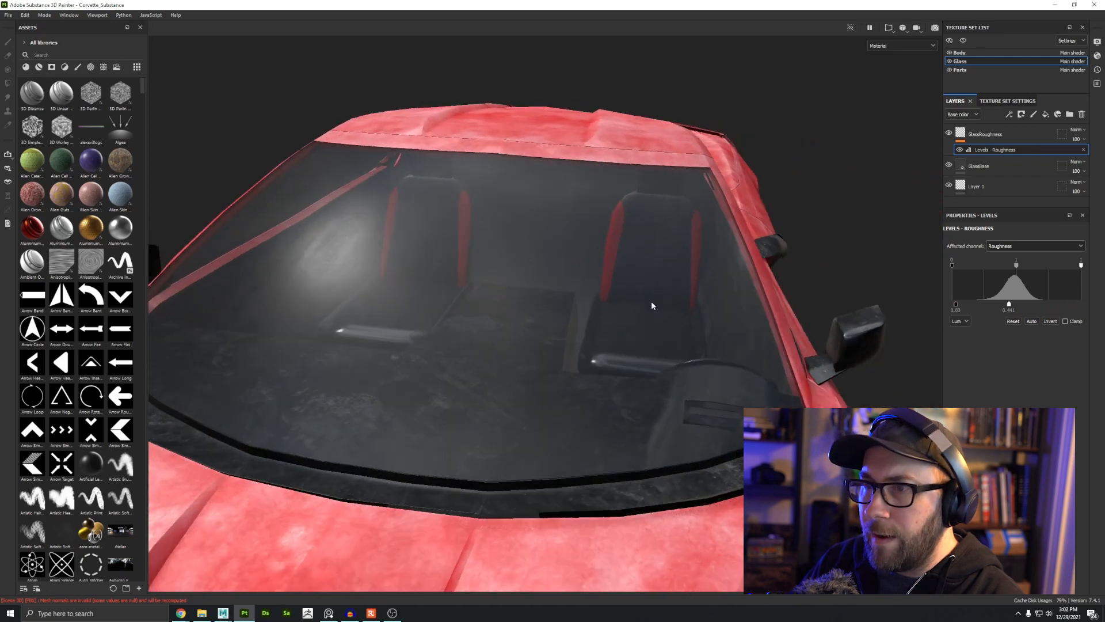
pyautogui.keyDown('shift'); pyautogui.moveTo(651, 304); pyautogui.dragTo(834, 359, button='right'); pyautogui.keyUp('shift')
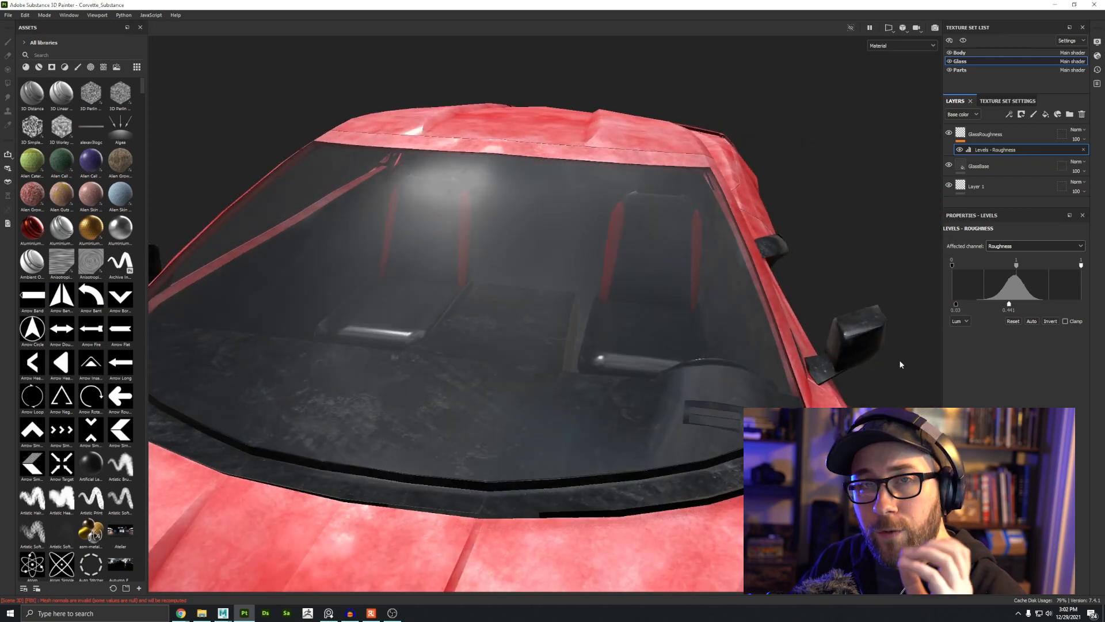
pyautogui.moveTo(1025, 306); pyautogui.dragTo(1052, 308)
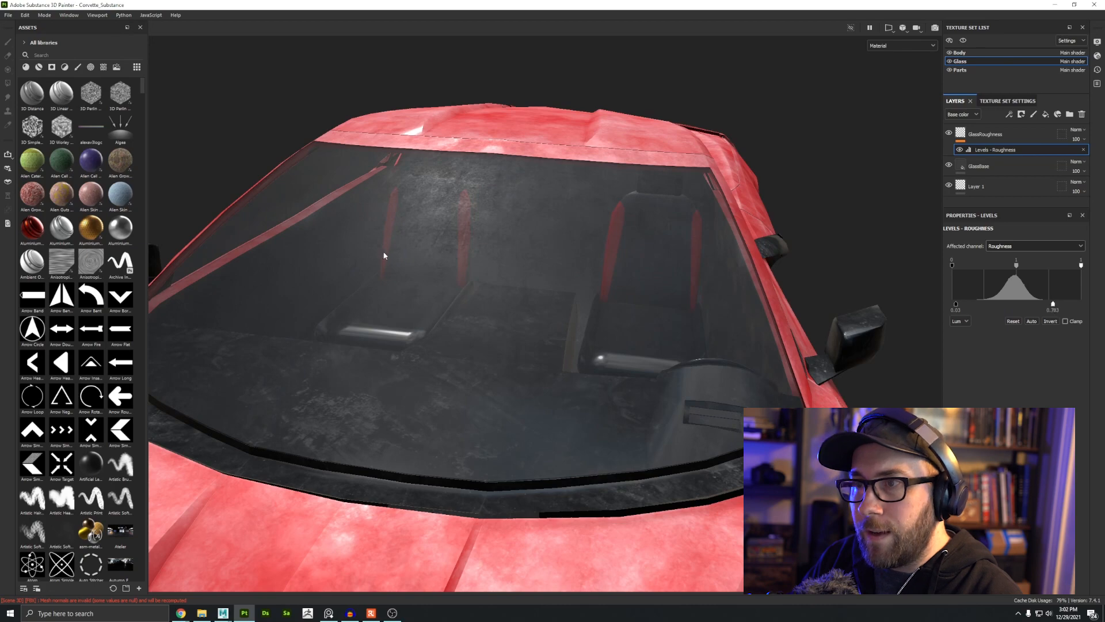
pyautogui.moveTo(385, 256)
pyautogui.keyDown('alt'); pyautogui.mouseDown()
pyautogui.moveTo(407, 351)
pyautogui.moveTo(399, 239)
pyautogui.mouseUp(); pyautogui.keyUp('alt')
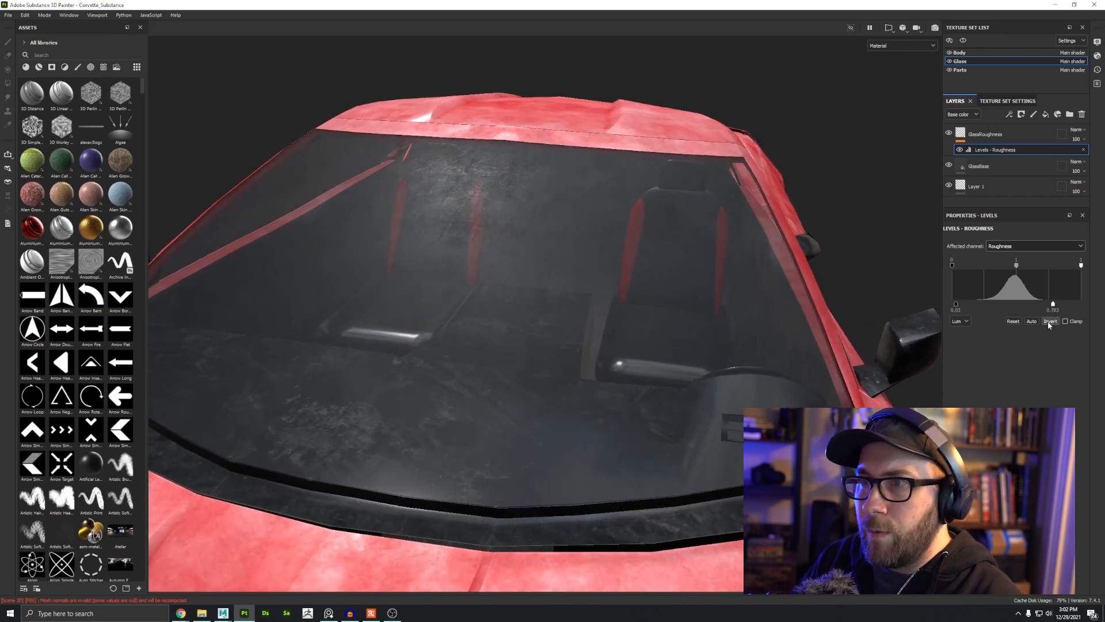
pyautogui.click(1049, 322)
pyautogui.moveTo(515, 262)
pyautogui.keyDown('alt'); pyautogui.mouseDown()
pyautogui.moveTo(496, 295)
pyautogui.moveTo(520, 282)
pyautogui.mouseUp(); pyautogui.keyUp('alt')
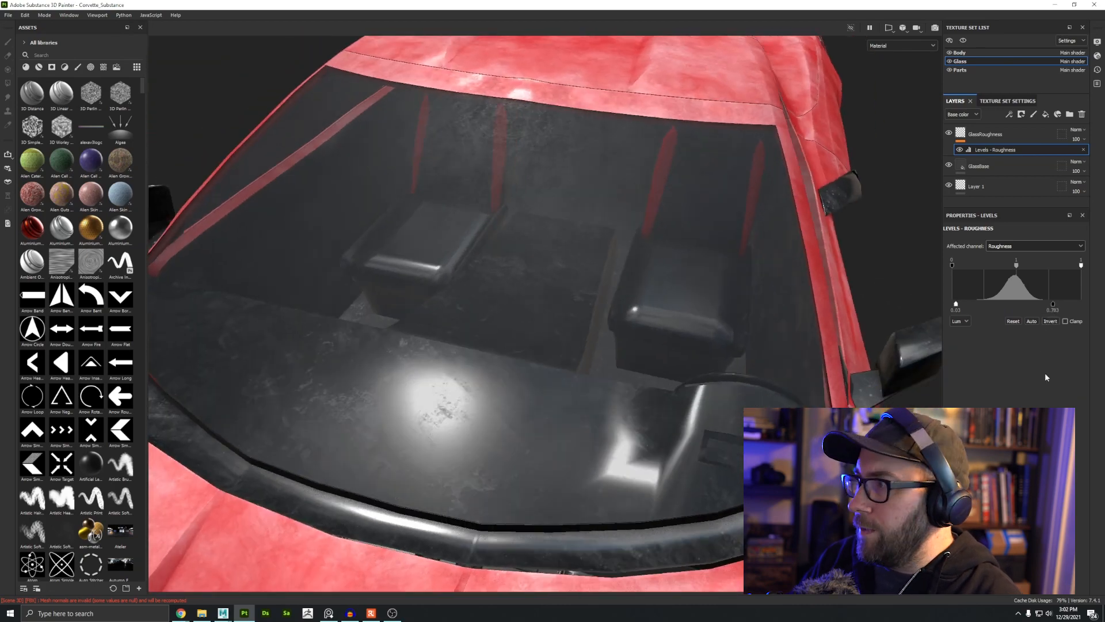
pyautogui.click(1049, 323)
# Step: Orbit around the windshield to examine the roughness variation
pyautogui.keyDown('alt'); pyautogui.moveTo(555, 361); pyautogui.dragTo(528, 227, button='right'); pyautogui.keyUp('alt')
pyautogui.keyDown('alt'); pyautogui.moveTo(528, 227); pyautogui.dragTo(610, 247); pyautogui.keyUp('alt')
pyautogui.keyDown('shift'); pyautogui.moveTo(610, 259); pyautogui.dragTo(580, 299, button='right'); pyautogui.keyUp('shift')
pyautogui.keyDown('alt'); pyautogui.moveTo(580, 299); pyautogui.dragTo(629, 428); pyautogui.keyUp('alt')
pyautogui.keyDown('alt'); pyautogui.moveTo(629, 429); pyautogui.dragTo(581, 414, button='right'); pyautogui.keyUp('alt')
pyautogui.keyDown('alt'); pyautogui.moveTo(581, 414); pyautogui.dragTo(540, 394, button='middle'); pyautogui.keyUp('alt')
pyautogui.keyDown('alt'); pyautogui.moveTo(540, 394); pyautogui.dragTo(553, 277); pyautogui.keyUp('alt')
pyautogui.keyDown('alt'); pyautogui.moveTo(553, 276); pyautogui.dragTo(589, 244, button='right'); pyautogui.keyUp('alt')
pyautogui.keyDown('alt'); pyautogui.moveTo(589, 243); pyautogui.dragTo(594, 282); pyautogui.keyUp('alt')
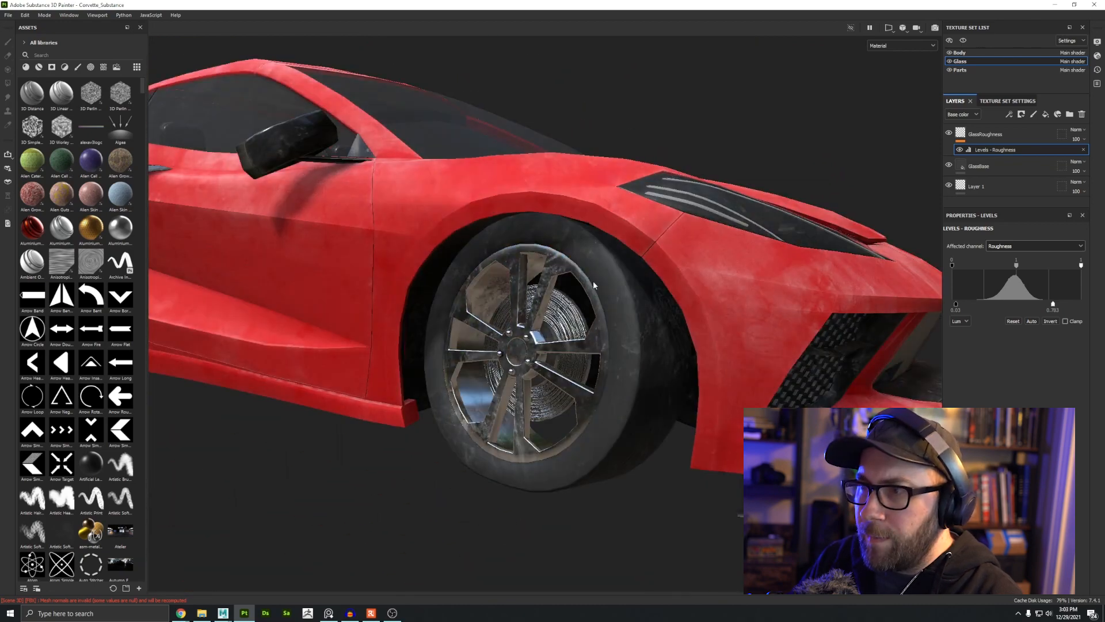
# Step: Switch to the Parts texture set and examine the front wheel
pyautogui.click(960, 70)
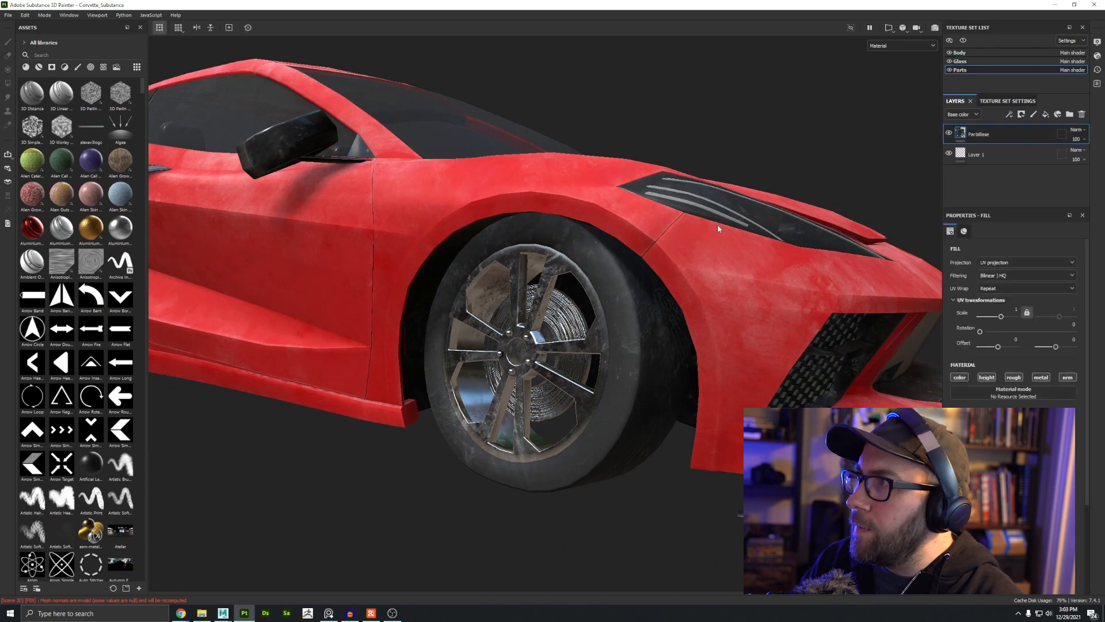
pyautogui.keyDown('alt'); pyautogui.moveTo(699, 334); pyautogui.dragTo(726, 368); pyautogui.keyUp('alt')
pyautogui.keyDown('alt'); pyautogui.moveTo(576, 357); pyautogui.dragTo(627, 328, button='right'); pyautogui.keyUp('alt')
pyautogui.keyDown('alt'); pyautogui.moveTo(449, 323); pyautogui.dragTo(367, 316, button='right'); pyautogui.keyUp('alt')
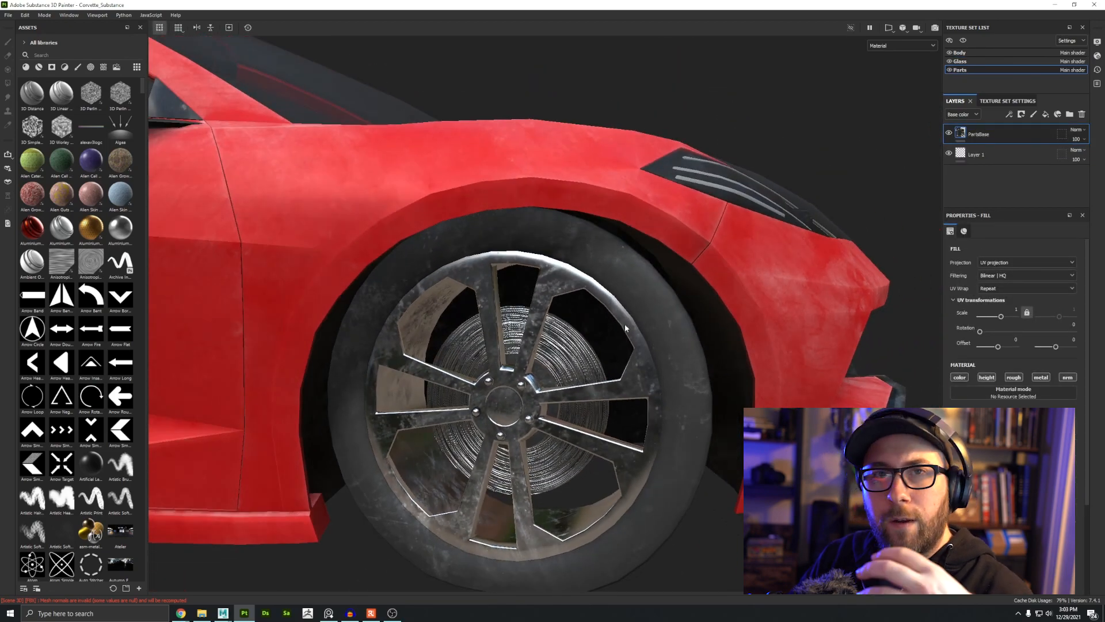
pyautogui.keyDown('alt'); pyautogui.moveTo(626, 326); pyautogui.dragTo(428, 422); pyautogui.keyUp('alt')
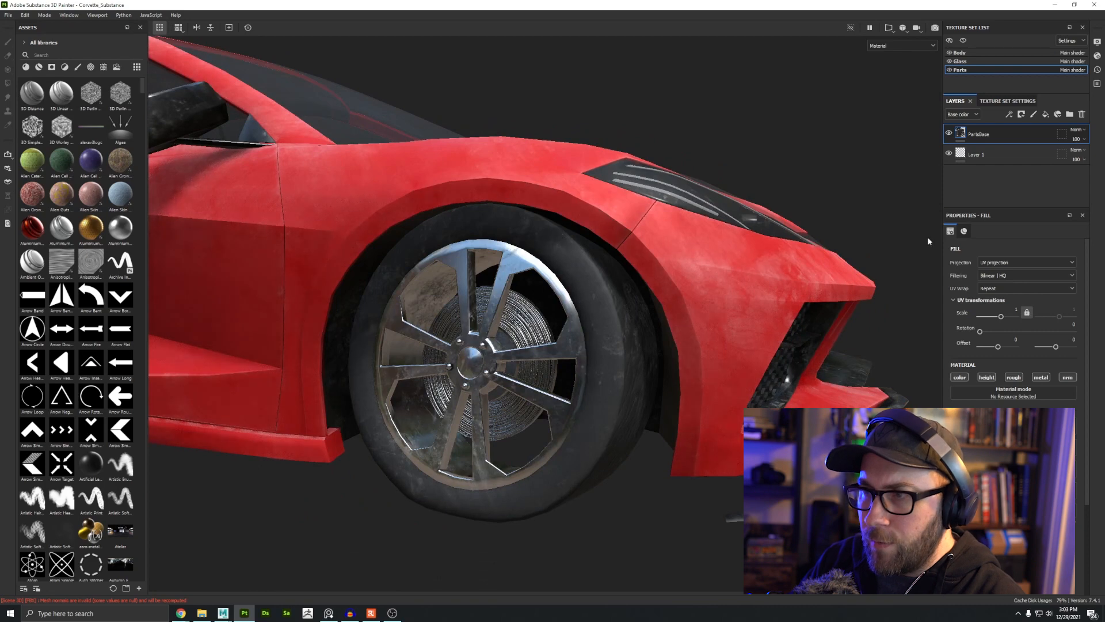
# Step: Add a Levels filter on the Roughness channel to the PartsBase layer and raise its minimum to about 0.27
pyautogui.click(1009, 114)
pyautogui.click(1027, 158)
pyautogui.click(1030, 246)
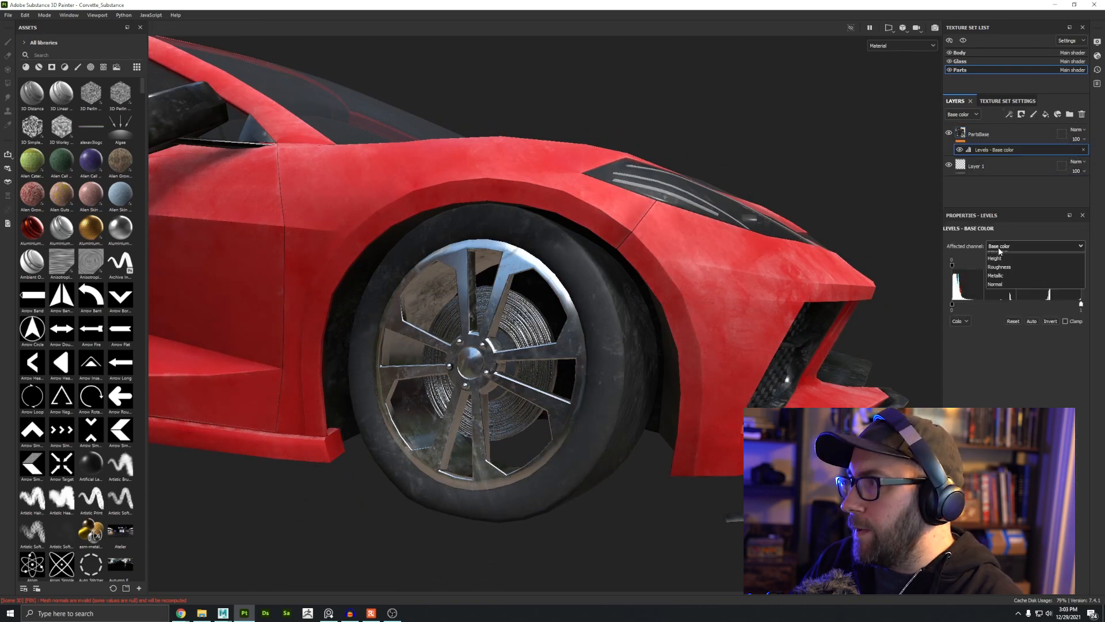
pyautogui.click(1002, 275)
pyautogui.moveTo(952, 307); pyautogui.dragTo(989, 306)
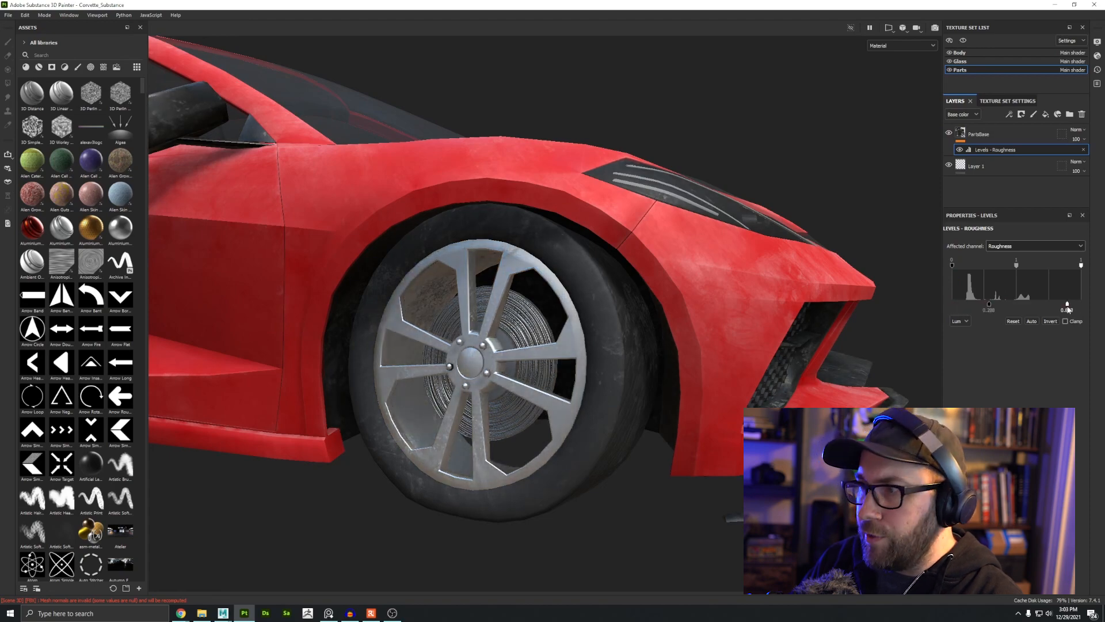
pyautogui.moveTo(989, 304); pyautogui.dragTo(986, 305)
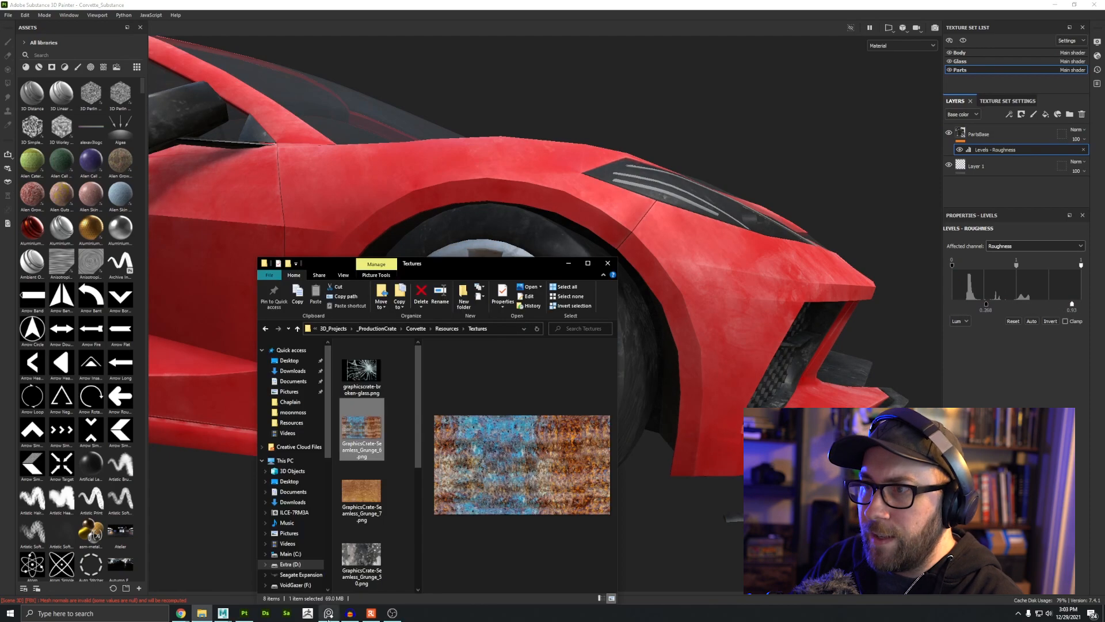
# Step: Browse the wrecked car reference photos
pyautogui.click(328, 614)
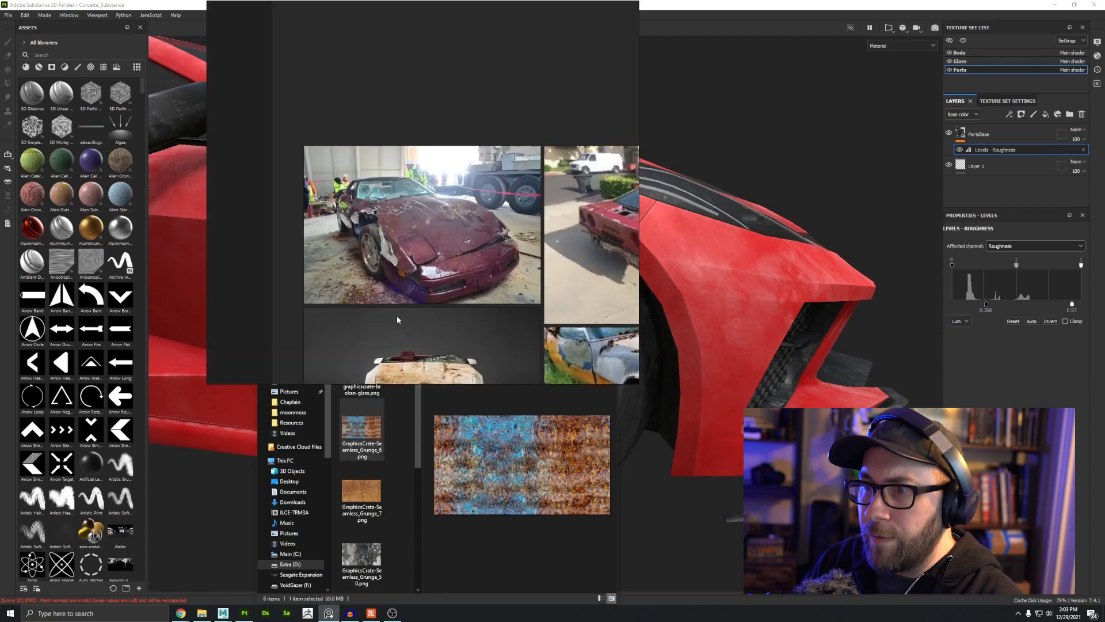
pyautogui.scroll(-10, 397, 322)
pyautogui.scroll(-10, 370, 226)
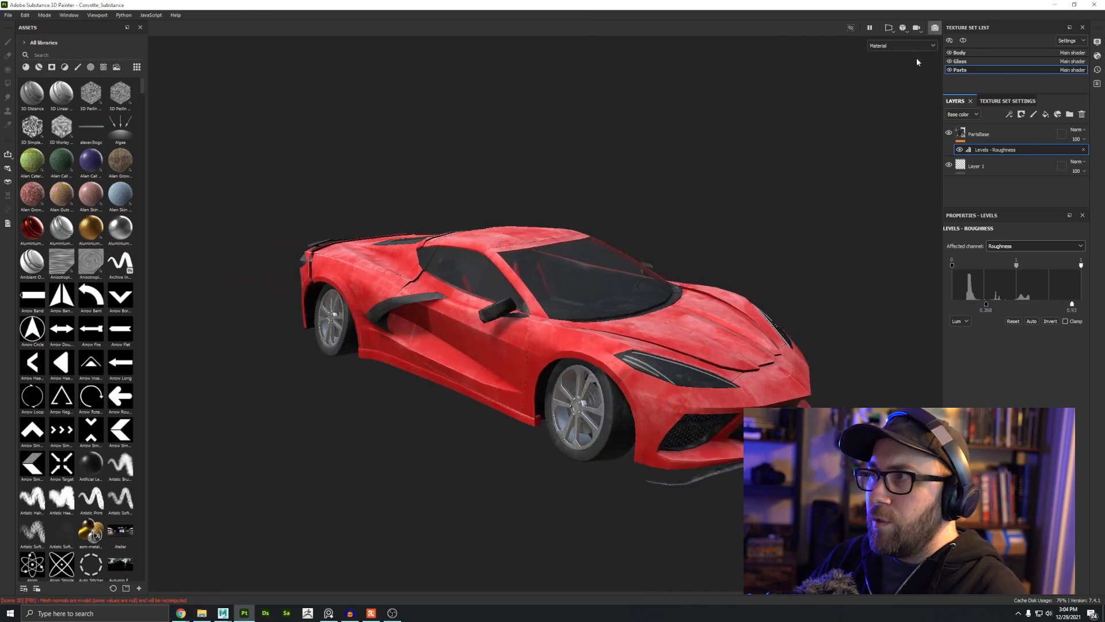
# Step: Preview the car in the Iray render view and orbit around it
pyautogui.click(942, 28)
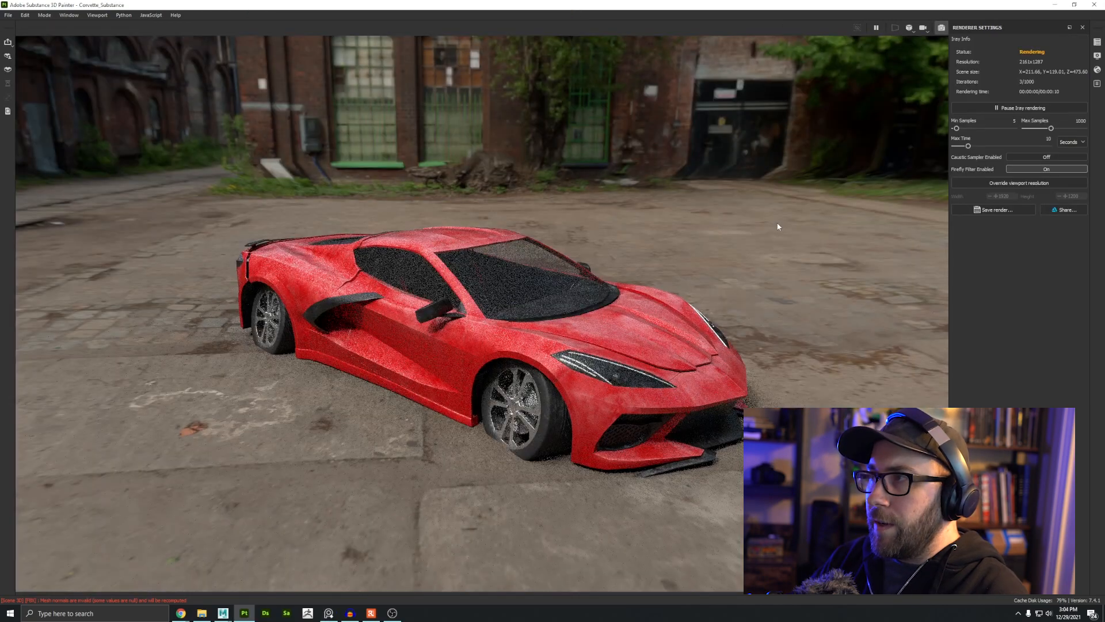
pyautogui.keyDown('alt'); pyautogui.moveTo(699, 383); pyautogui.dragTo(489, 368); pyautogui.keyUp('alt')
pyautogui.keyDown('shift'); pyautogui.moveTo(490, 368); pyautogui.dragTo(604, 368, button='right'); pyautogui.keyUp('shift')
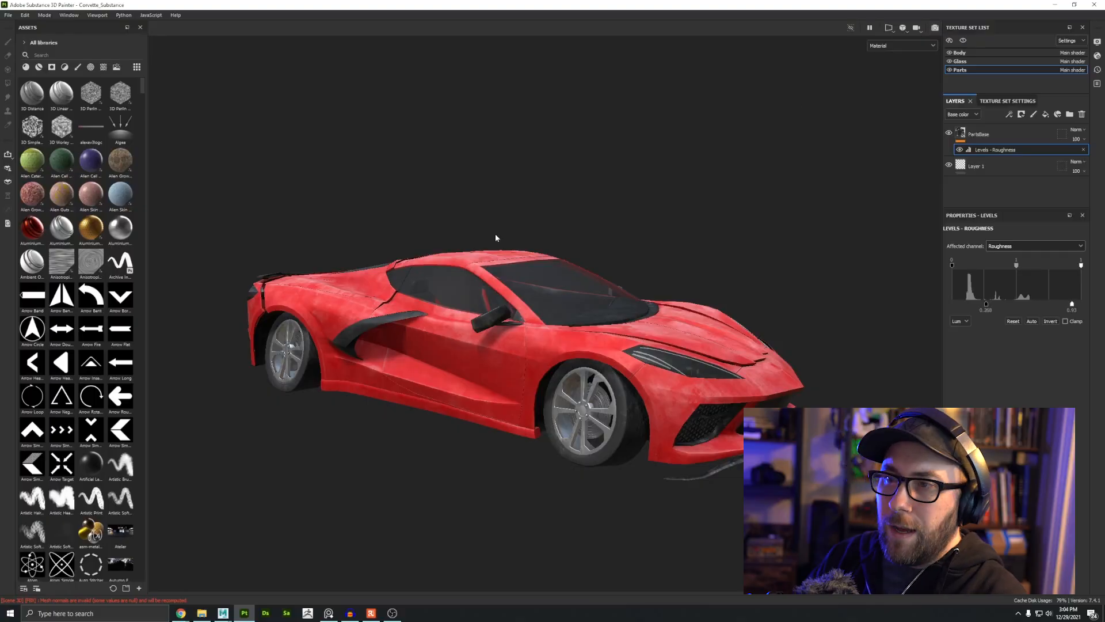
pyautogui.keyDown('alt'); pyautogui.moveTo(495, 238); pyautogui.dragTo(584, 389); pyautogui.keyUp('alt')
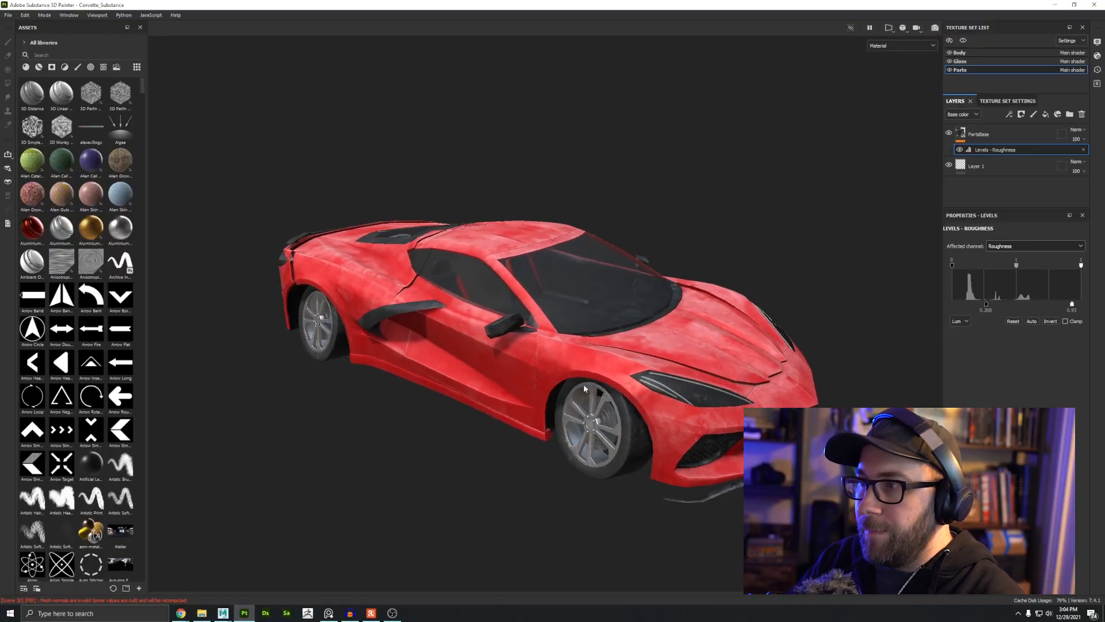
# Step: Open the reference photo viewer again
pyautogui.click(351, 613)
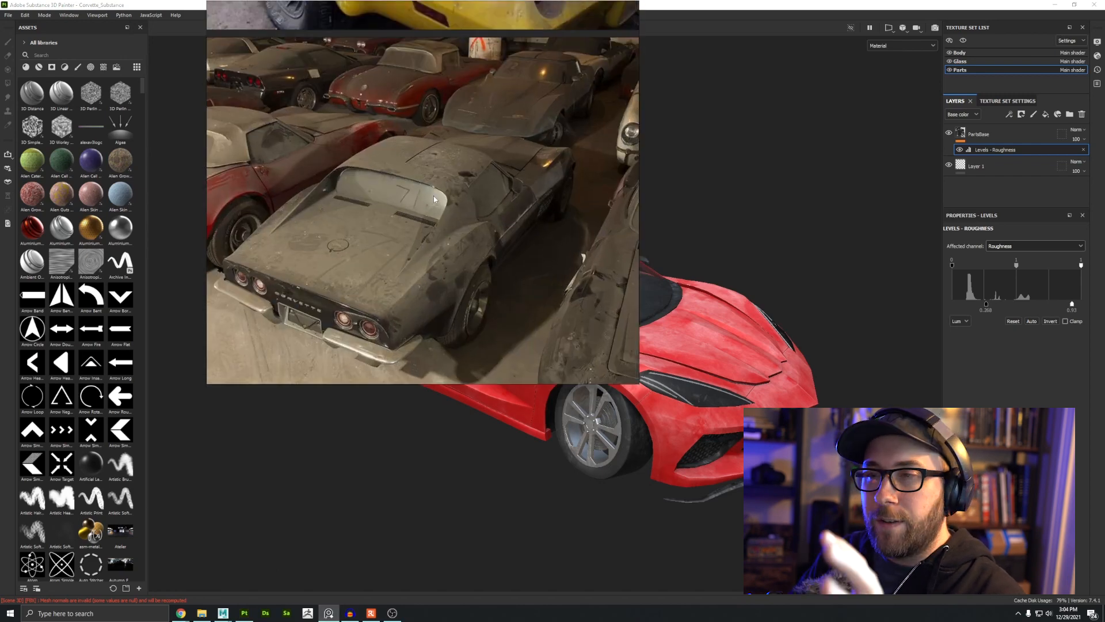
# Step: Examine the dusty parked Corvette reference photo in the viewer
pyautogui.moveTo(514, 257); pyautogui.dragTo(492, 212, button='middle')
pyautogui.scroll(5, 467, 236)
pyautogui.scroll(-4, 468, 236)
pyautogui.scroll(4, 389, 183)
pyautogui.moveTo(389, 182); pyautogui.dragTo(464, 267, button='middle')
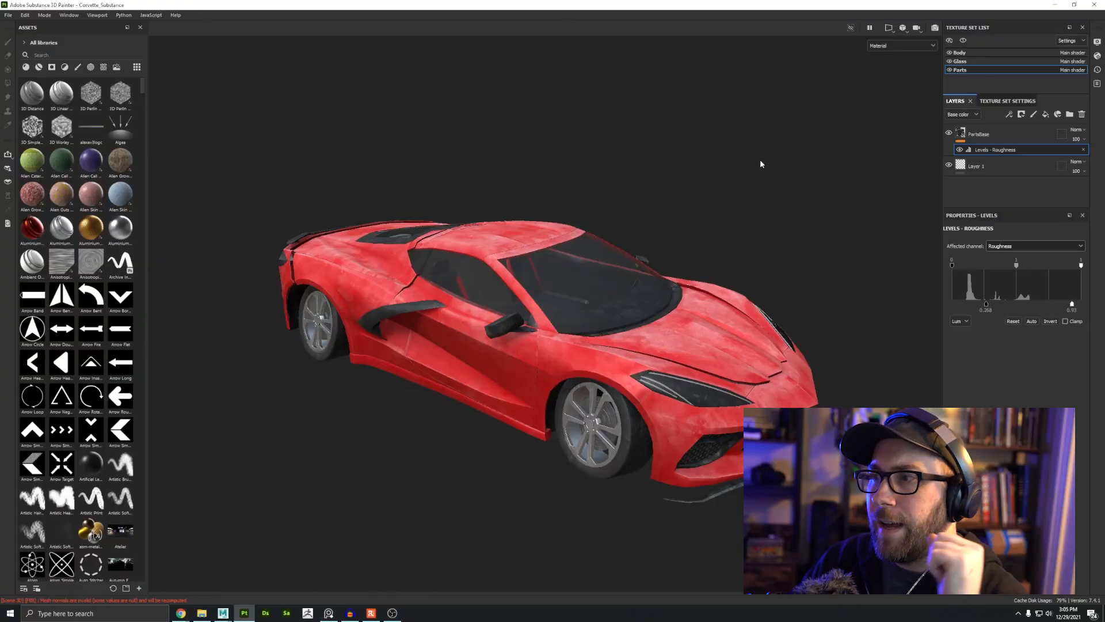
# Step: Select the Body texture set and add a new fill layer above BodyBase
pyautogui.click(959, 52)
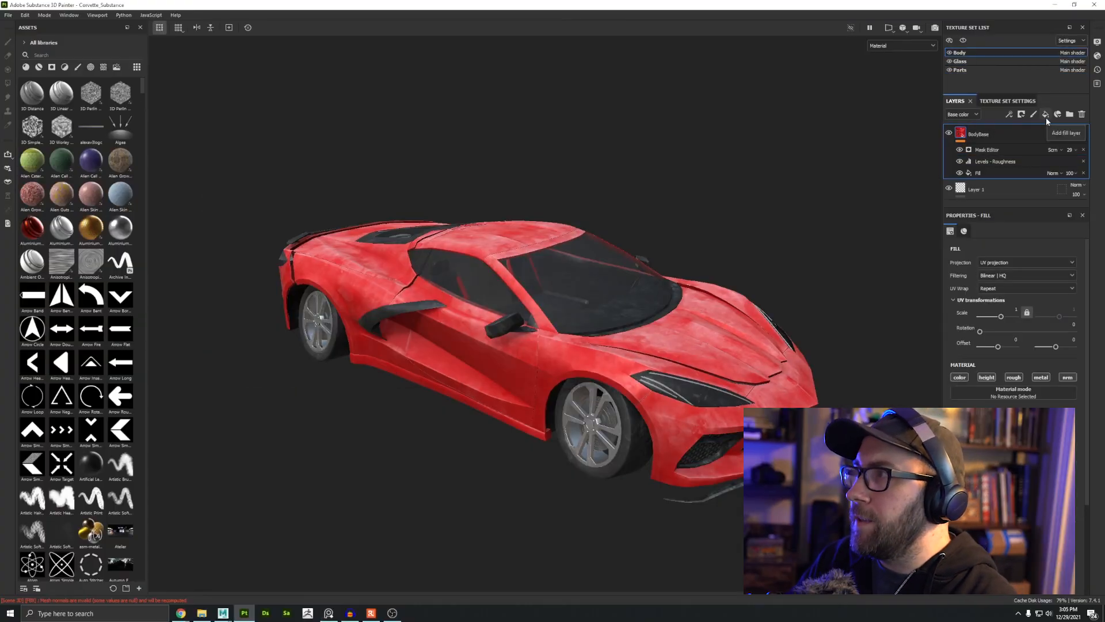
pyautogui.keyDown('alt'); pyautogui.moveTo(766, 218); pyautogui.dragTo(758, 247); pyautogui.keyUp('alt')
pyautogui.keyDown('alt'); pyautogui.moveTo(758, 247); pyautogui.dragTo(748, 300, button='right'); pyautogui.keyUp('alt')
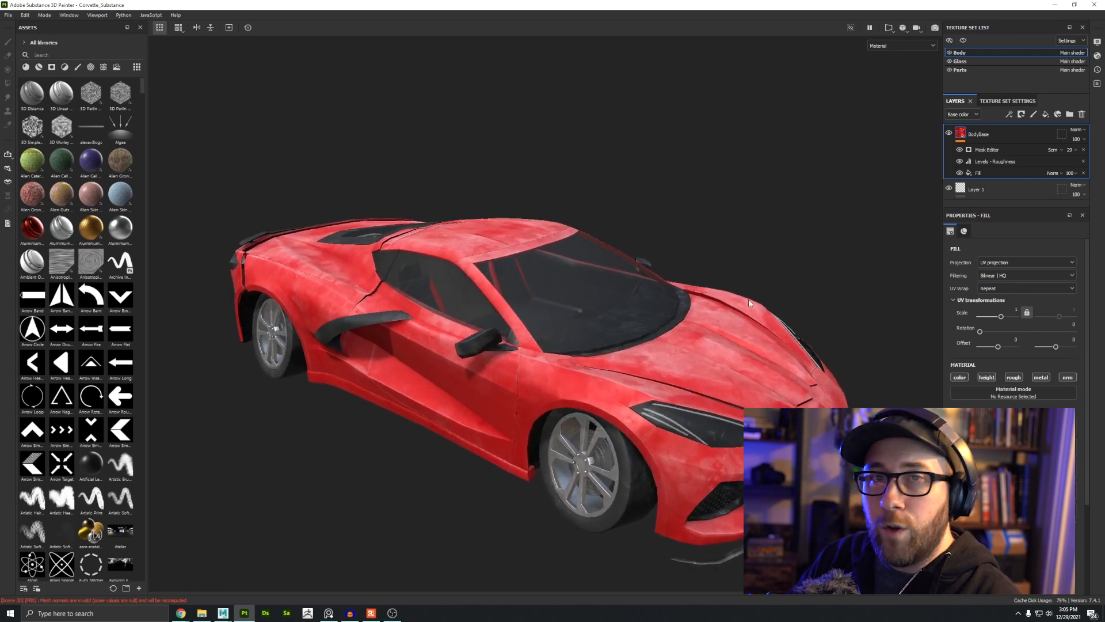
pyautogui.click(1044, 116)
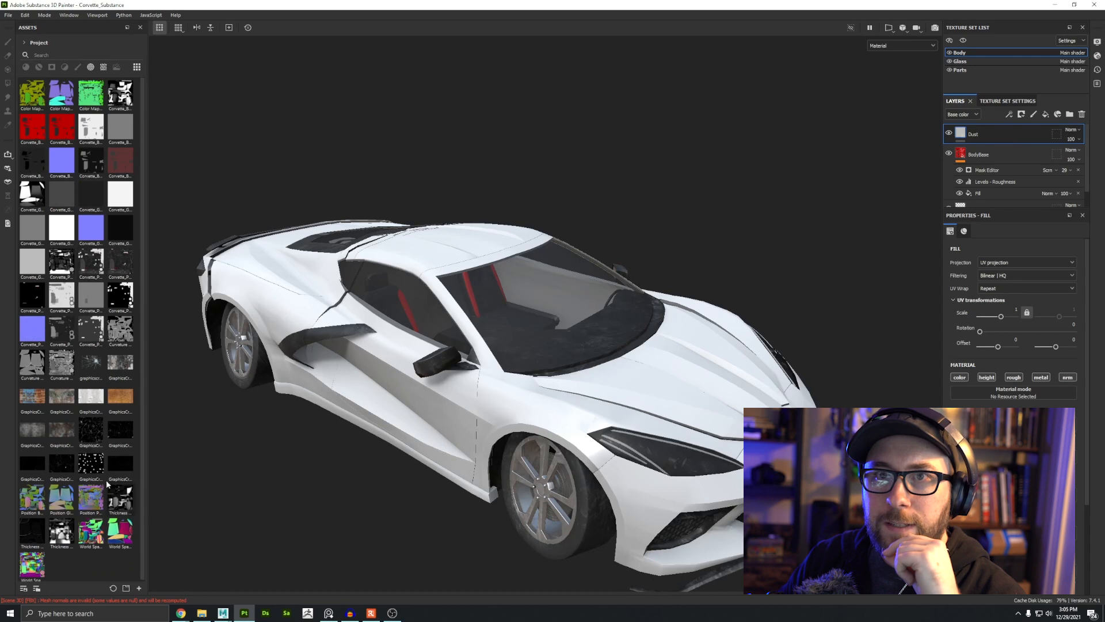
# Step: Search the project assets for graphics and apply a grunge texture to the Dust fill layer
pyautogui.write('graphics')
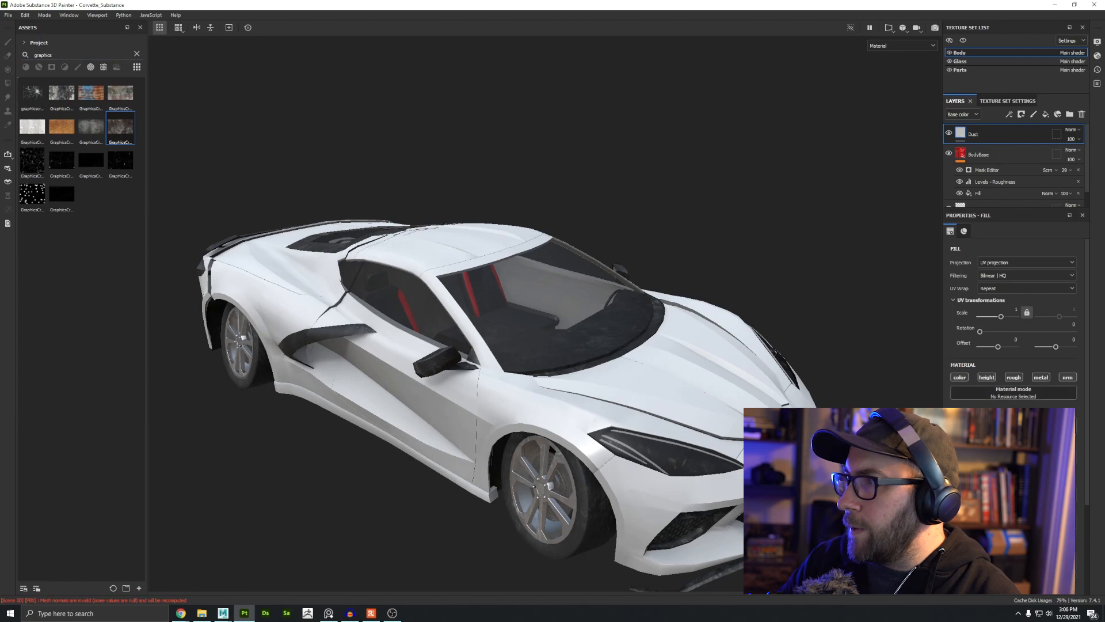
pyautogui.moveTo(120, 128); pyautogui.dragTo(1013, 426)
pyautogui.keyDown('alt'); pyautogui.moveTo(639, 397); pyautogui.dragTo(599, 402); pyautogui.keyUp('alt')
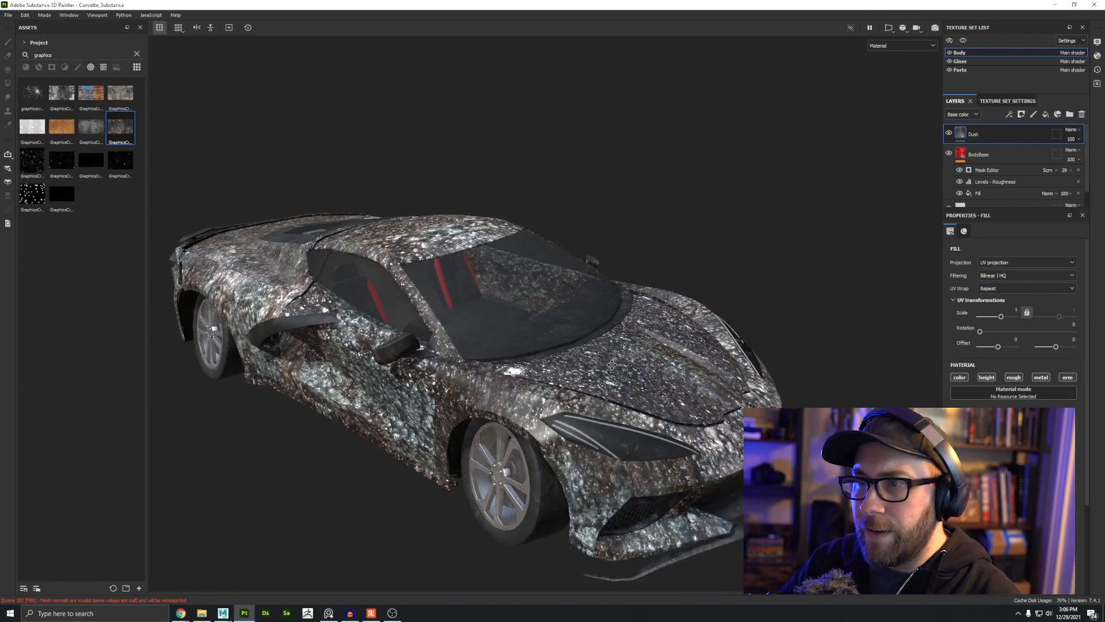
pyautogui.keyDown('alt'); pyautogui.moveTo(598, 402); pyautogui.dragTo(578, 292, button='middle'); pyautogui.keyUp('alt')
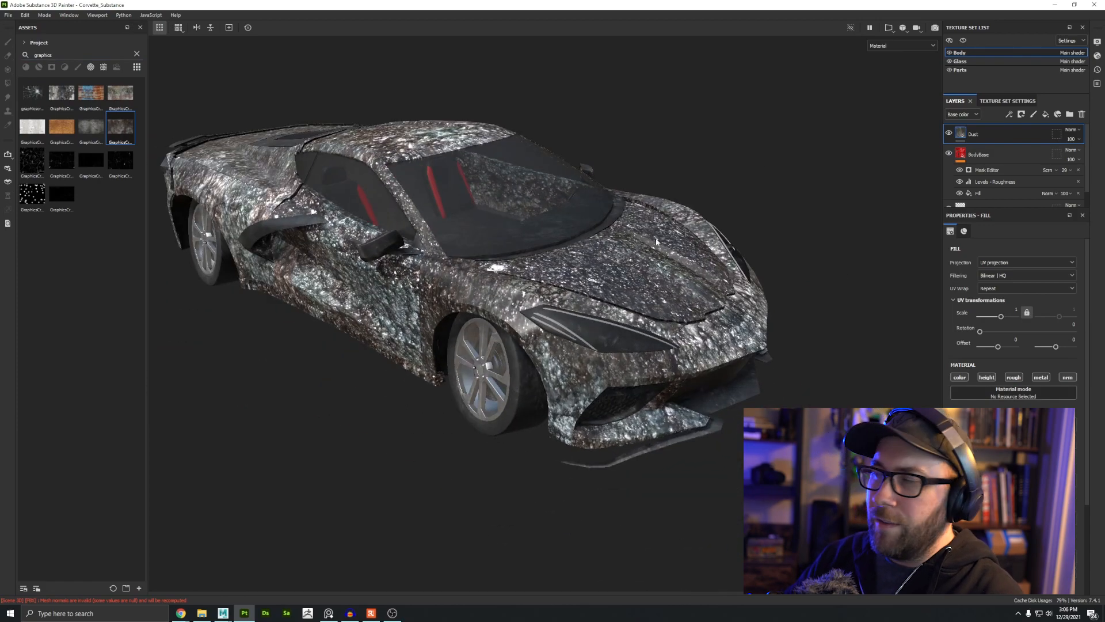
# Step: Raise the Dust fill's UV scale to about 15.43
pyautogui.moveTo(1000, 316); pyautogui.dragTo(1006, 317)
pyautogui.keyDown('alt'); pyautogui.moveTo(353, 265); pyautogui.dragTo(378, 290, button='middle'); pyautogui.keyUp('alt')
pyautogui.keyDown('alt'); pyautogui.moveTo(378, 290); pyautogui.dragTo(575, 346); pyautogui.keyUp('alt')
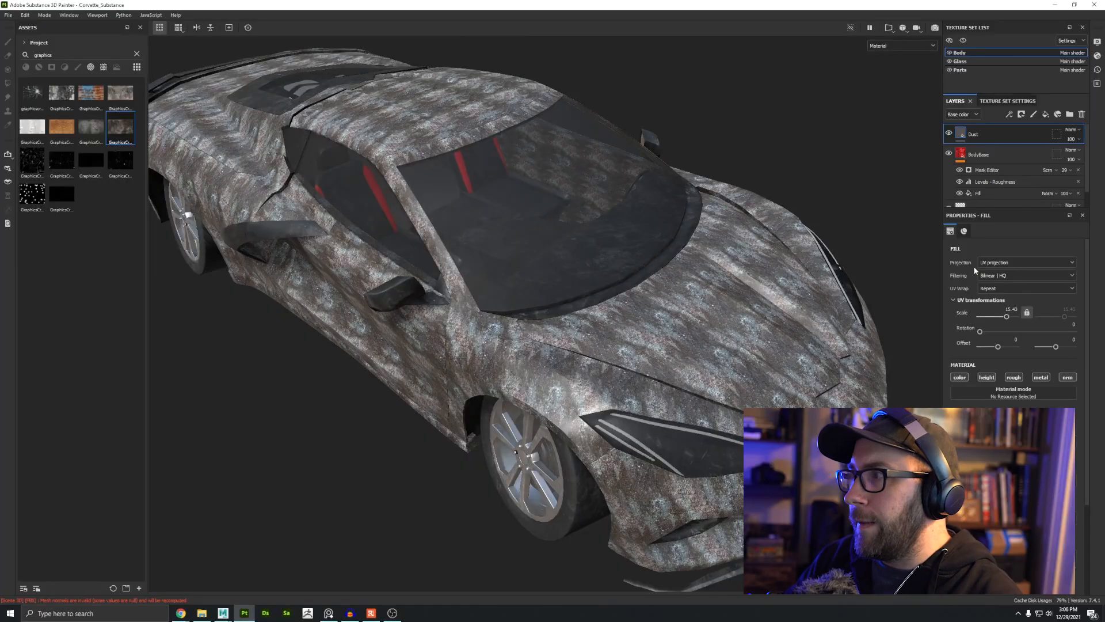
# Step: Switch the Dust fill's projection to Tri-planar projection
pyautogui.click(993, 263)
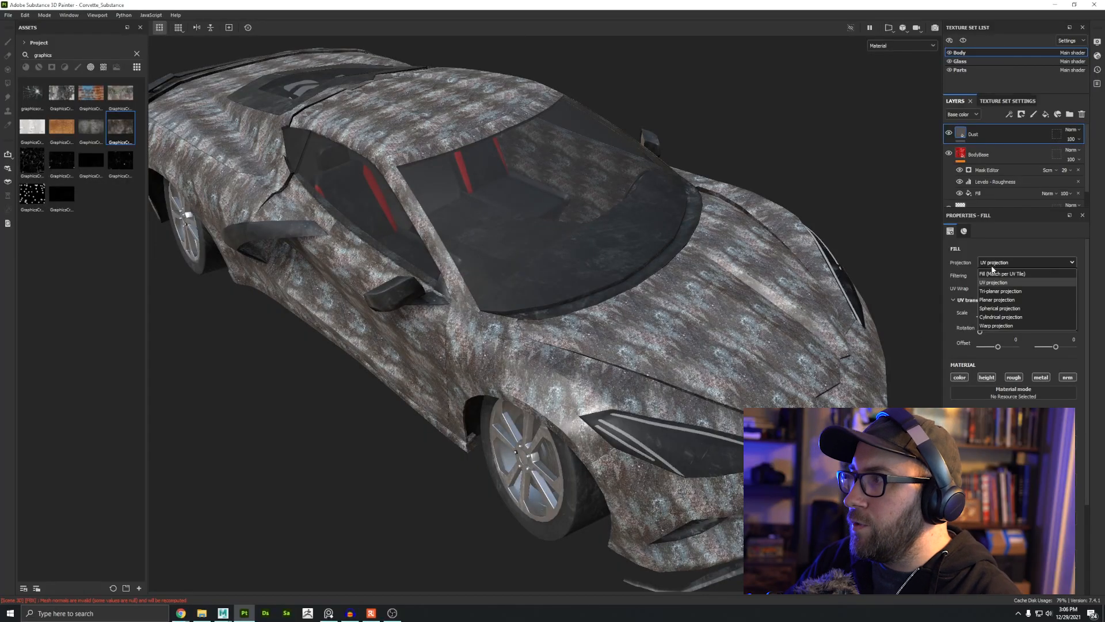
pyautogui.click(1005, 276)
pyautogui.keyDown('alt'); pyautogui.moveTo(704, 314); pyautogui.dragTo(675, 295); pyautogui.keyUp('alt')
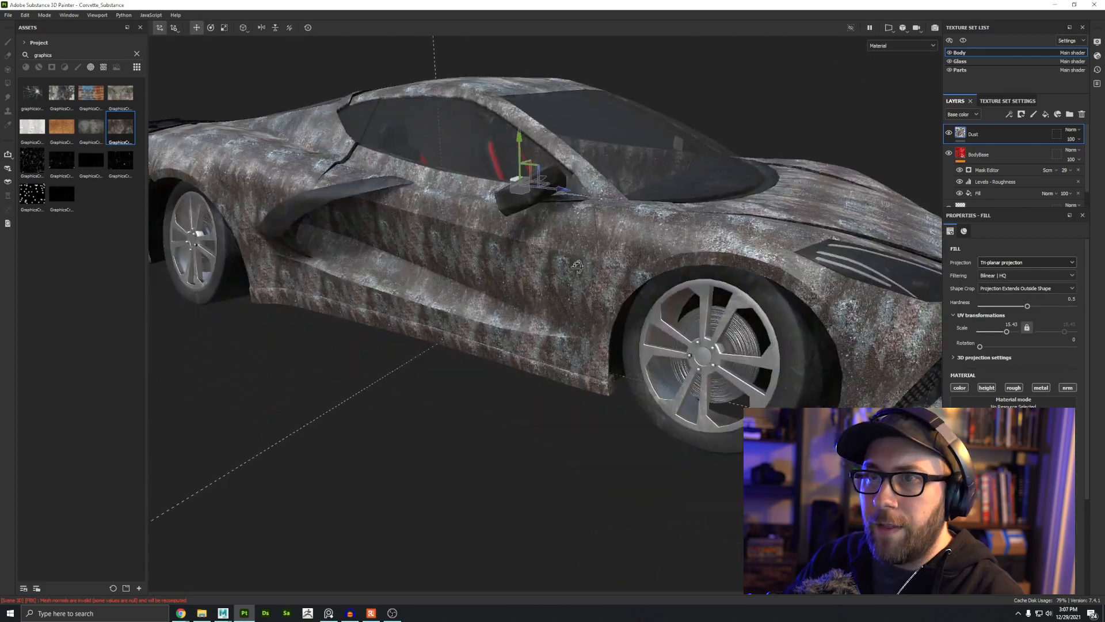
pyautogui.keyDown('alt'); pyautogui.moveTo(577, 266); pyautogui.dragTo(564, 347); pyautogui.keyUp('alt')
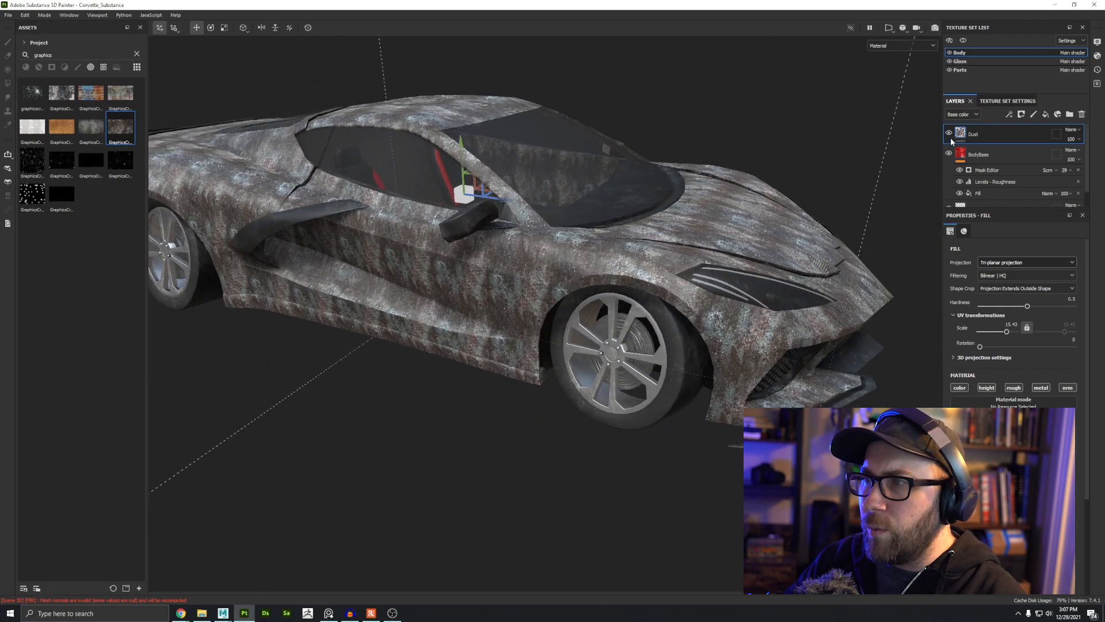
# Step: Add a Levels effect on Base color to the Dust layer, setting the input range to about 0.057–0.378
pyautogui.click(1009, 115)
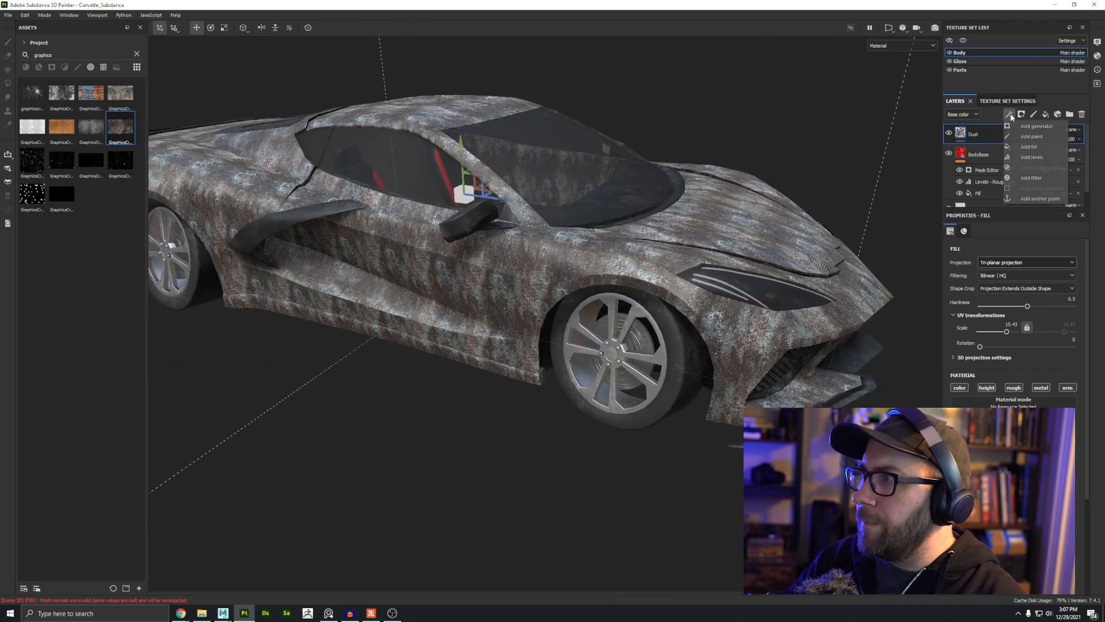
pyautogui.click(1022, 157)
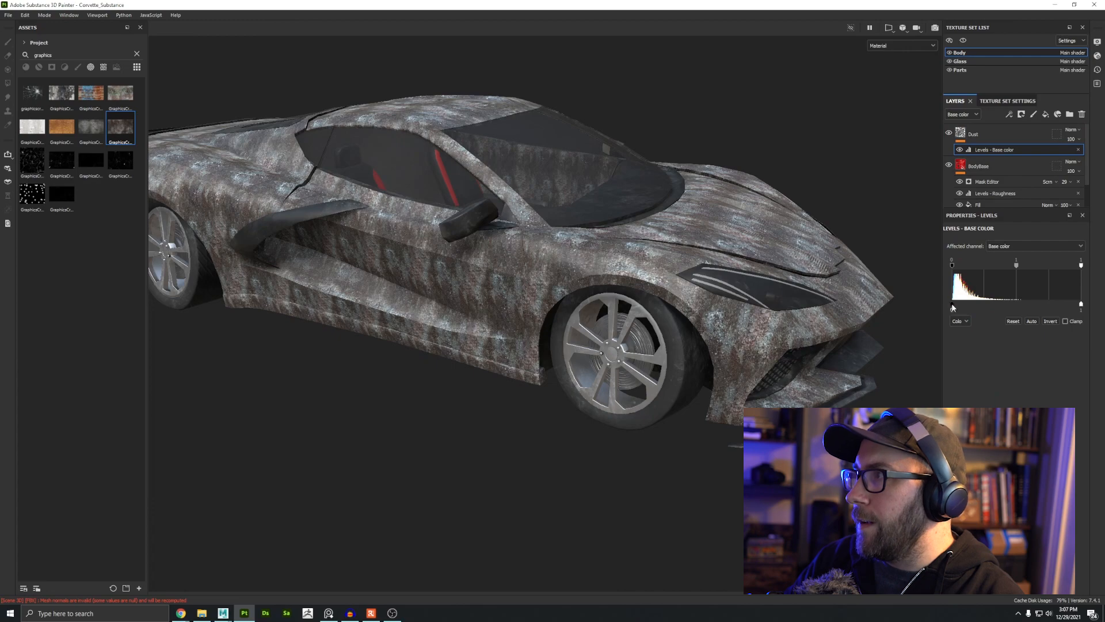
pyautogui.moveTo(953, 308); pyautogui.dragTo(970, 310)
pyautogui.moveTo(1080, 304); pyautogui.dragTo(1010, 309)
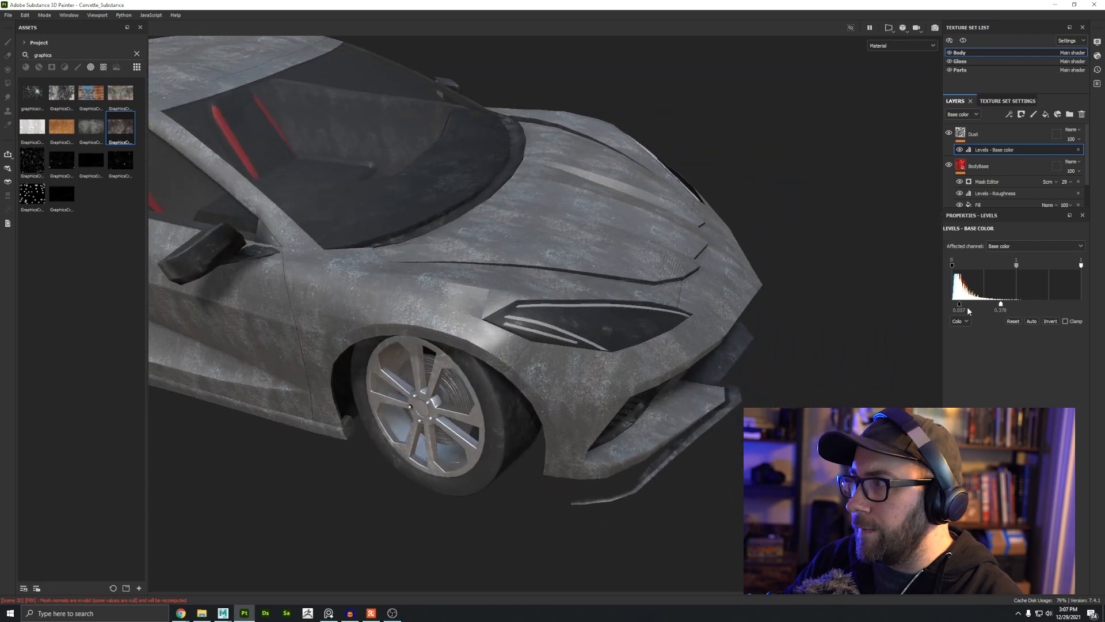
pyautogui.moveTo(959, 306); pyautogui.dragTo(959, 307)
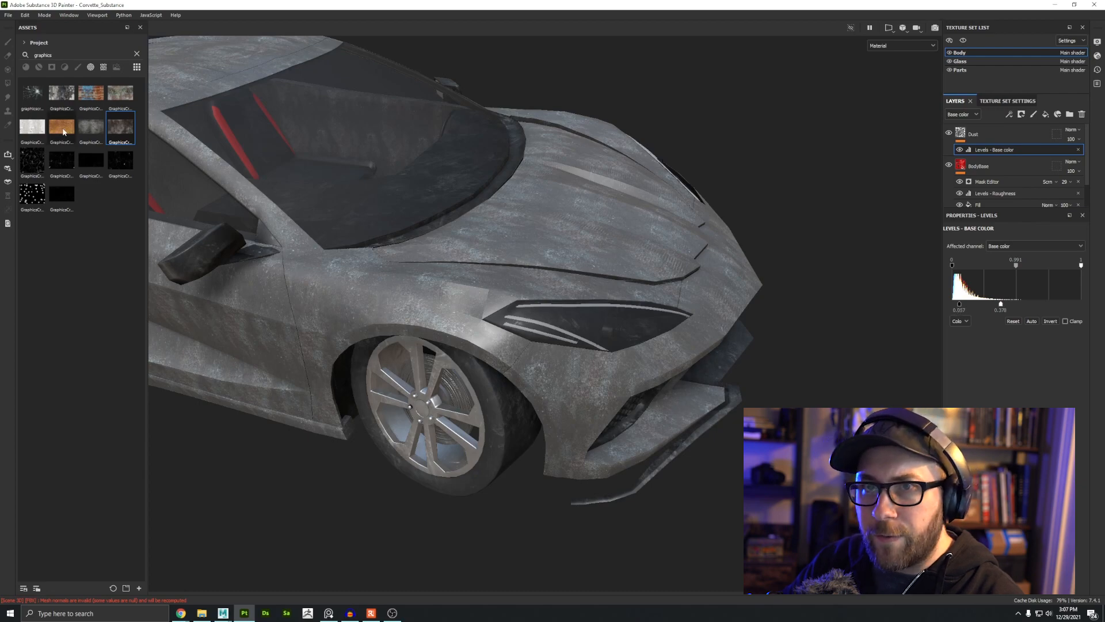
pyautogui.moveTo(63, 131)
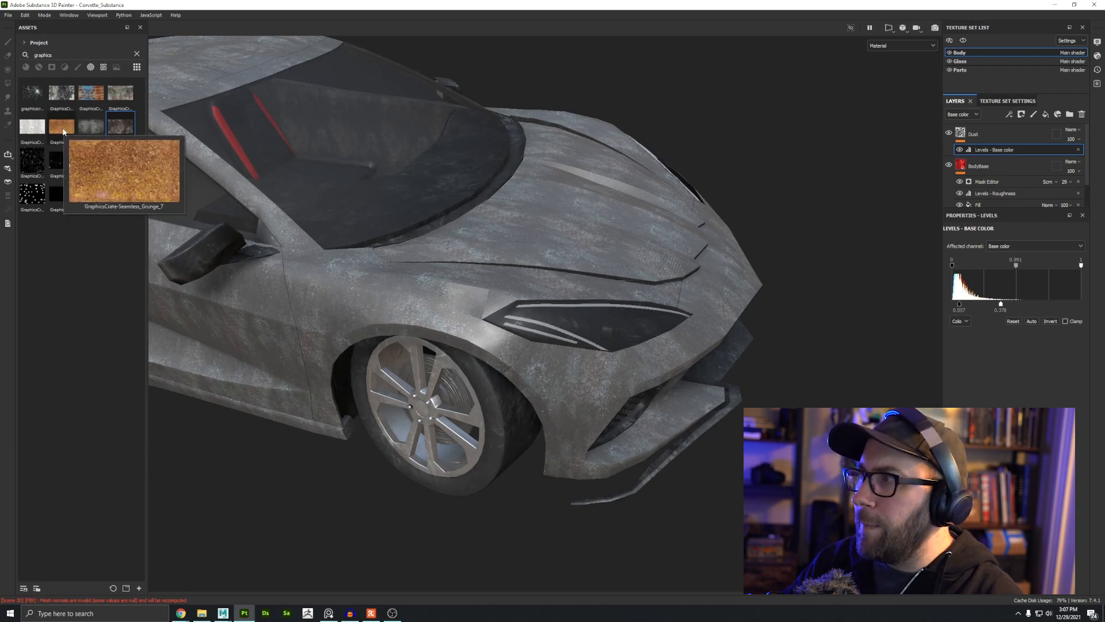
pyautogui.keyDown('alt'); pyautogui.moveTo(415, 300); pyautogui.dragTo(490, 296); pyautogui.keyUp('alt')
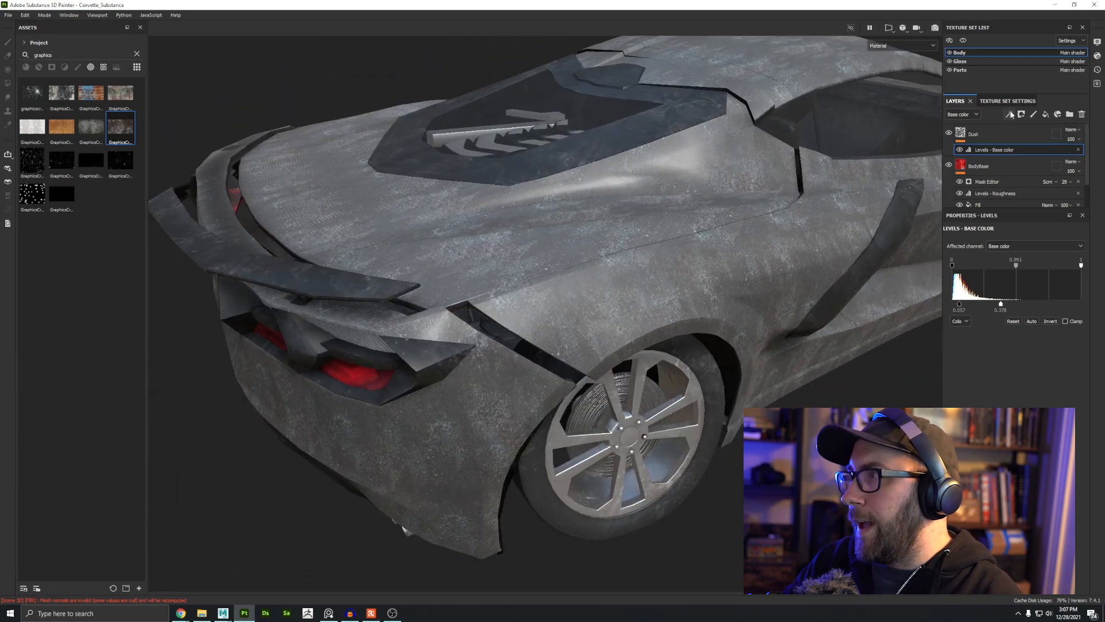
pyautogui.click(1010, 114)
pyautogui.click(1032, 178)
pyautogui.click(1014, 257)
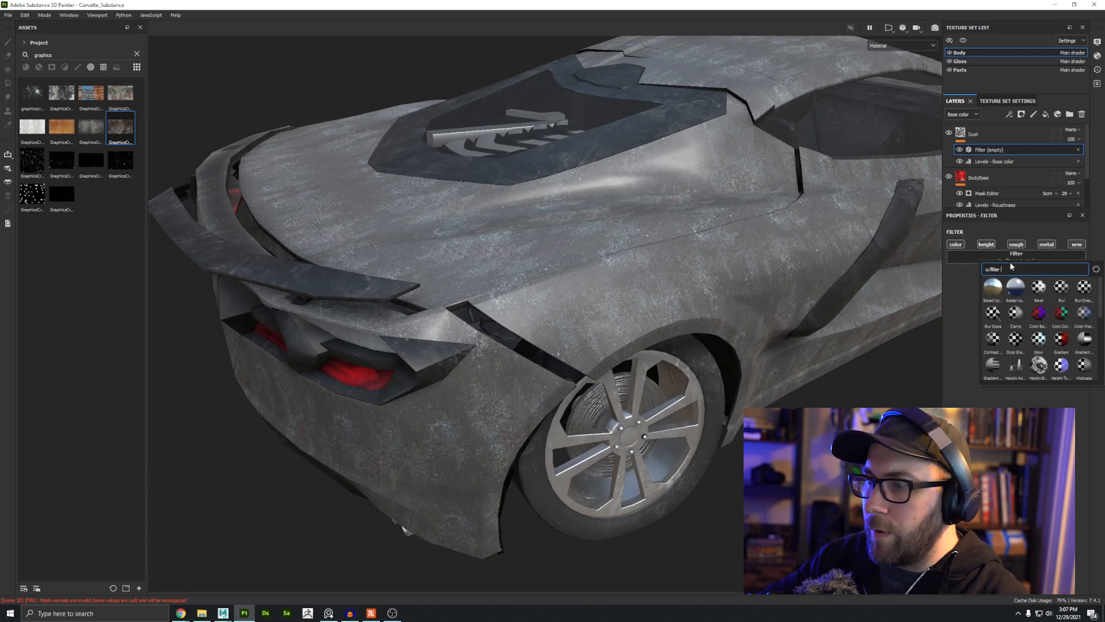
pyautogui.write('hsl')
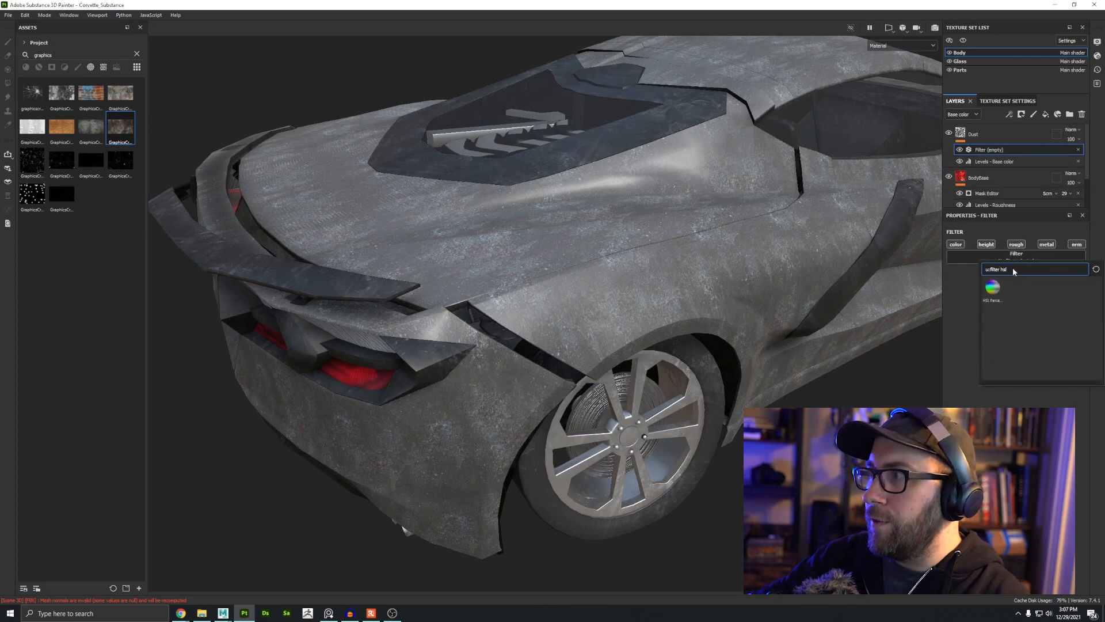
pyautogui.click(992, 287)
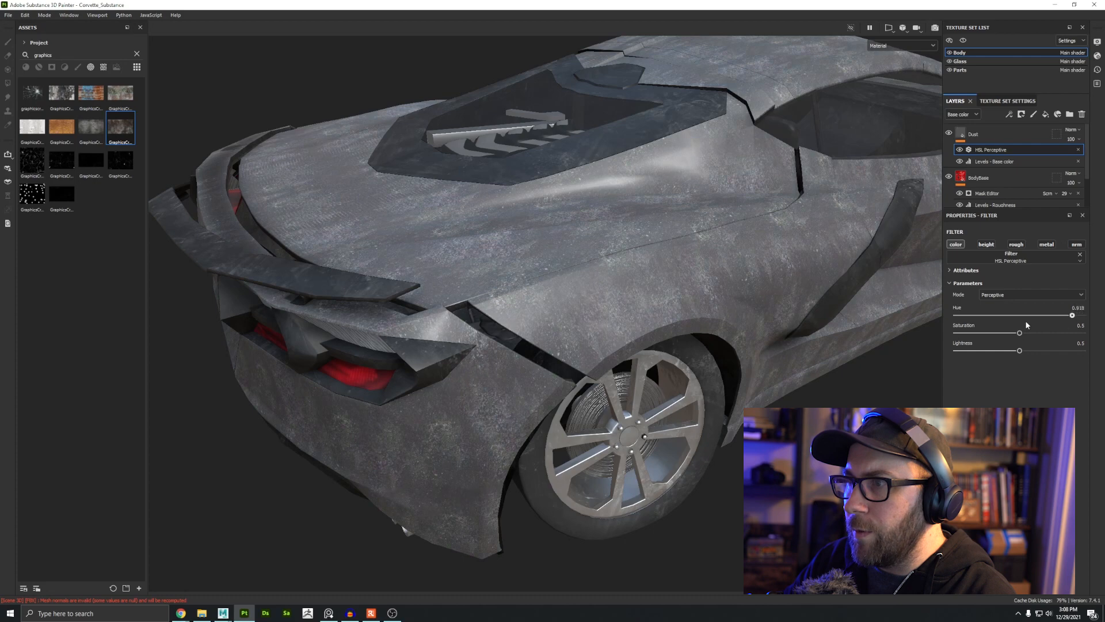
pyautogui.click(1078, 150)
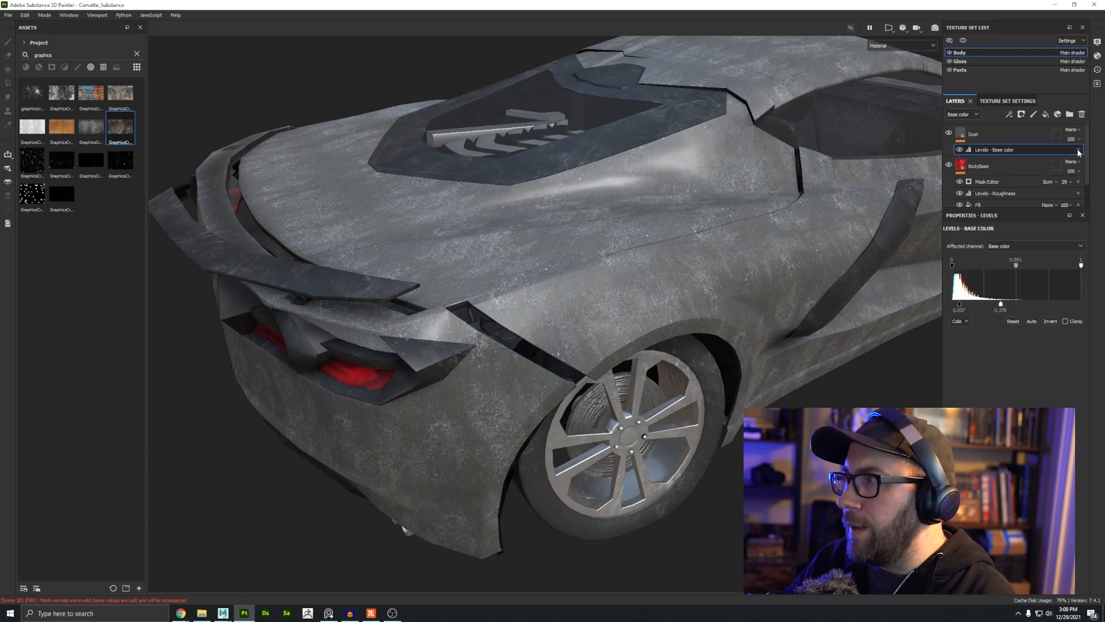
# Step: Add a Gradient filter to the Dust layer
pyautogui.click(1009, 114)
pyautogui.click(1025, 178)
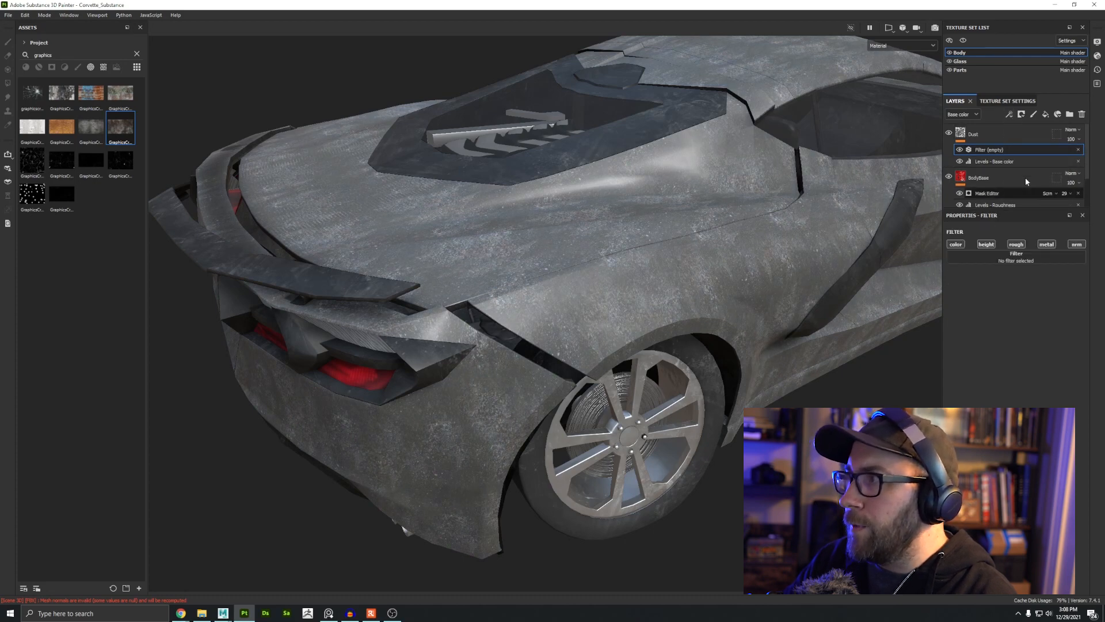
pyautogui.click(1011, 259)
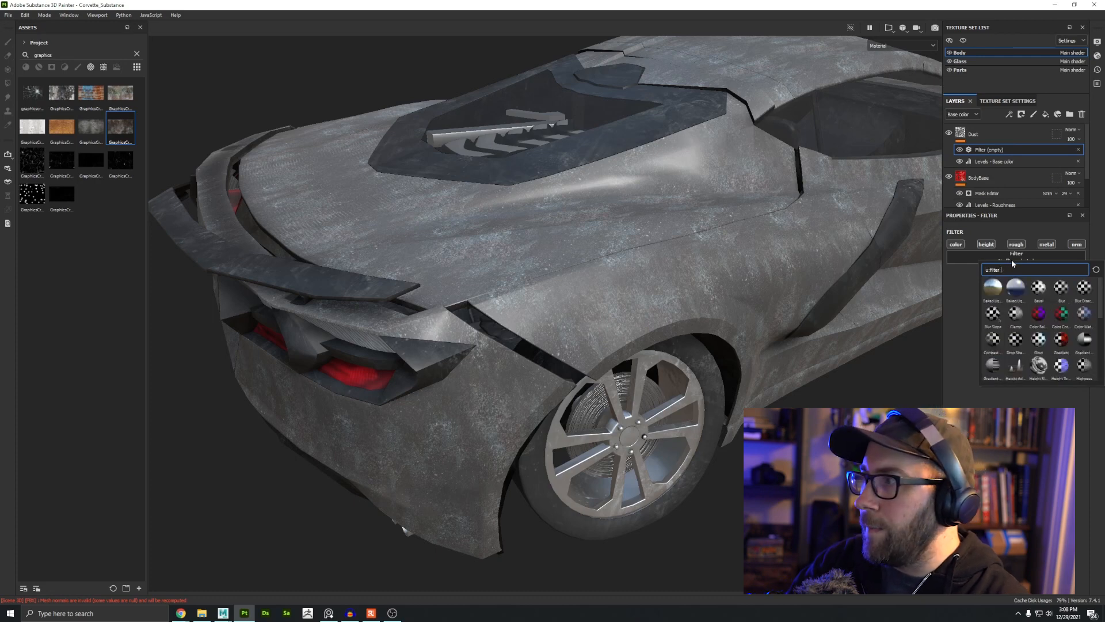
pyautogui.write('gradi')
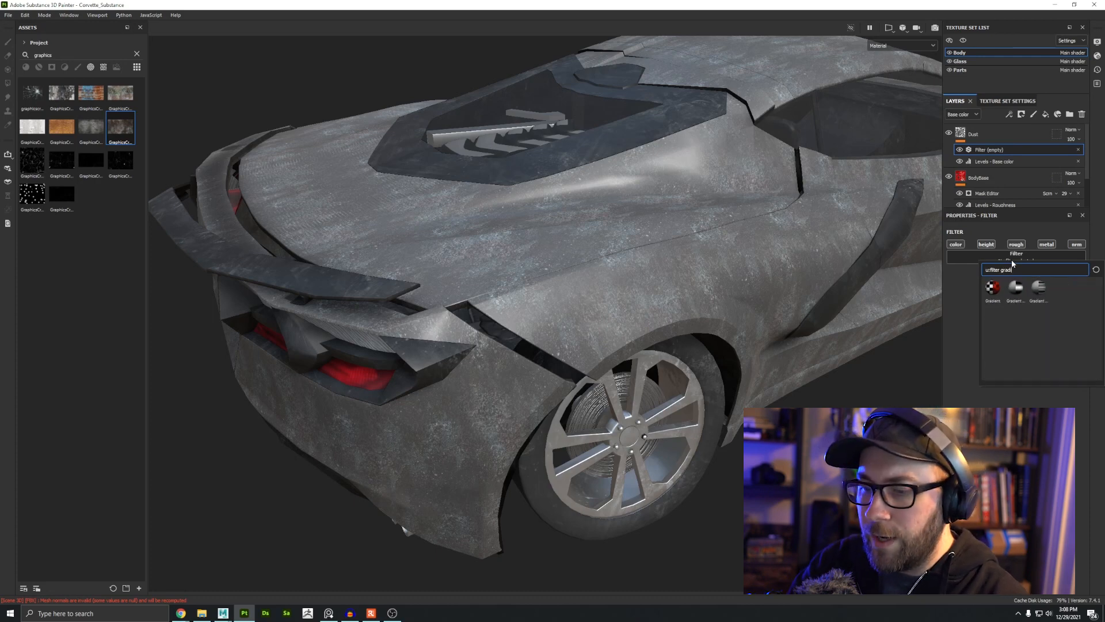
pyautogui.click(992, 287)
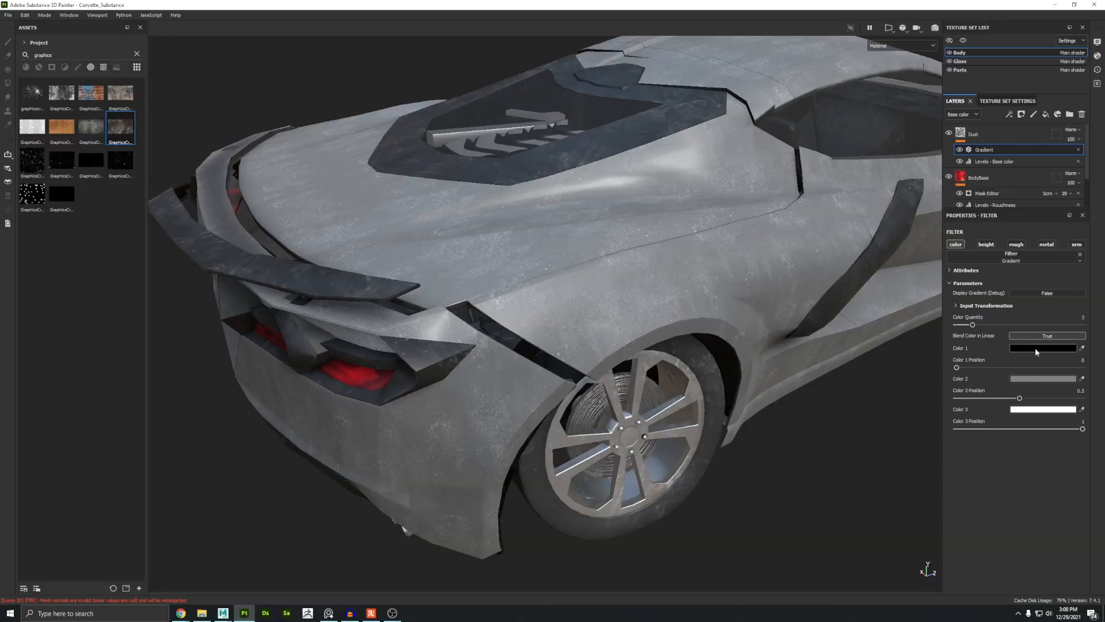
# Step: Set the gradient's three colours to dark brown, muted grey-brown and dusty tan
pyautogui.click(1035, 349)
pyautogui.click(956, 434)
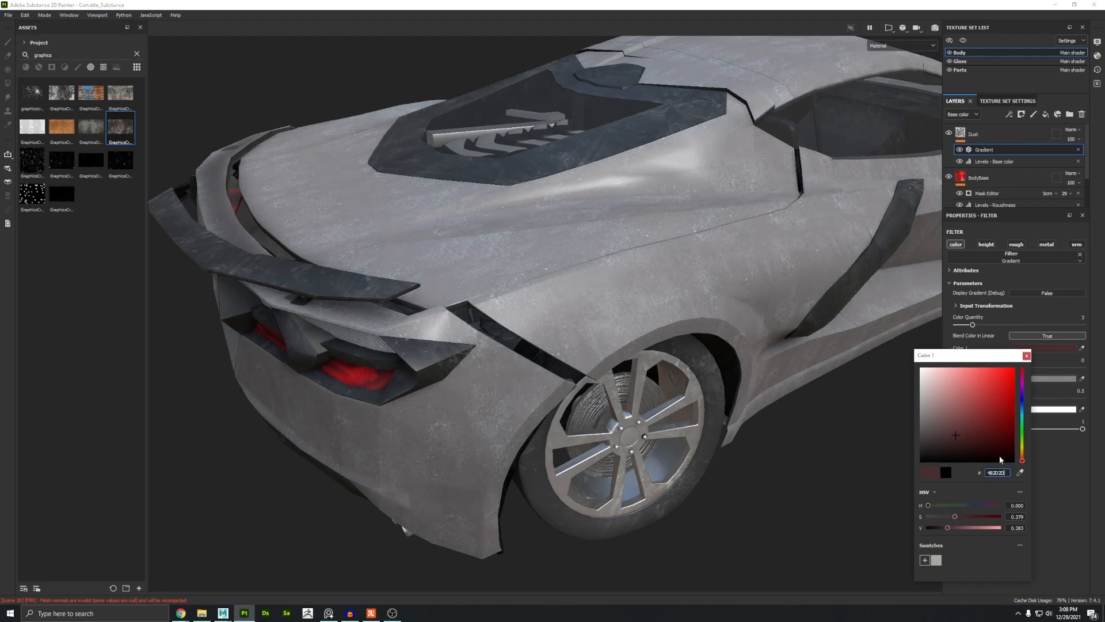
pyautogui.moveTo(1024, 461); pyautogui.dragTo(1022, 460)
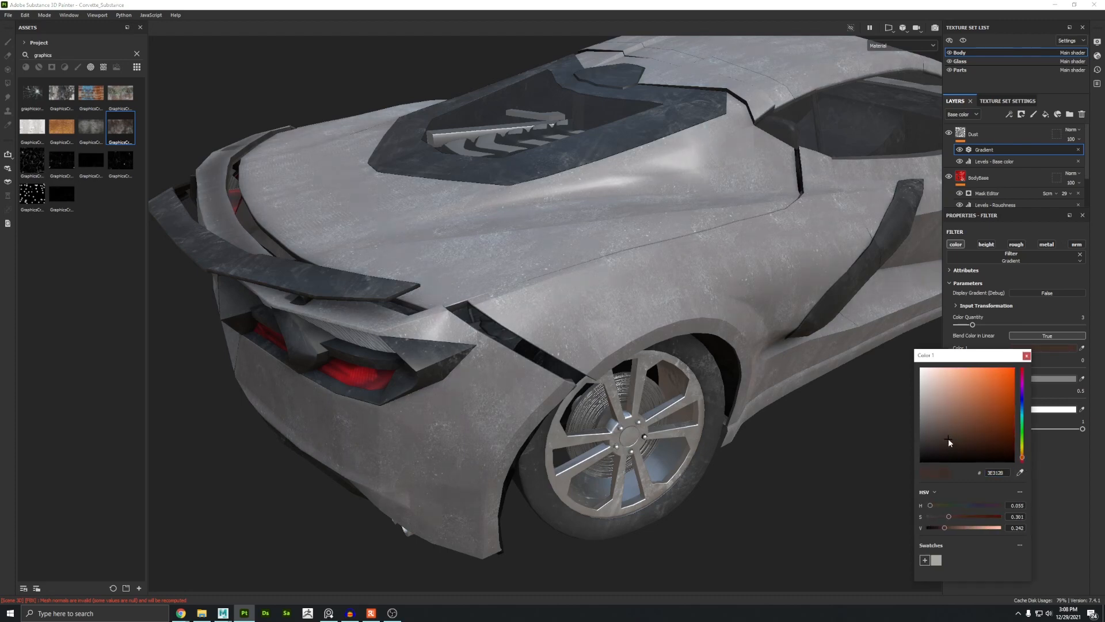
pyautogui.moveTo(948, 438); pyautogui.dragTo(947, 444)
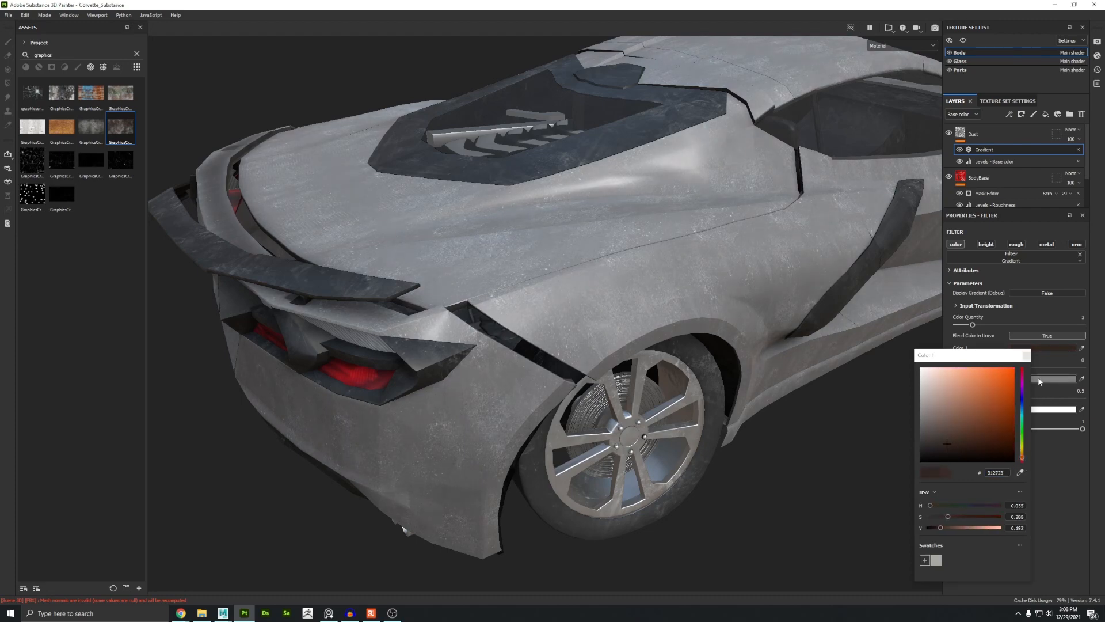
pyautogui.click(1053, 378)
pyautogui.click(945, 429)
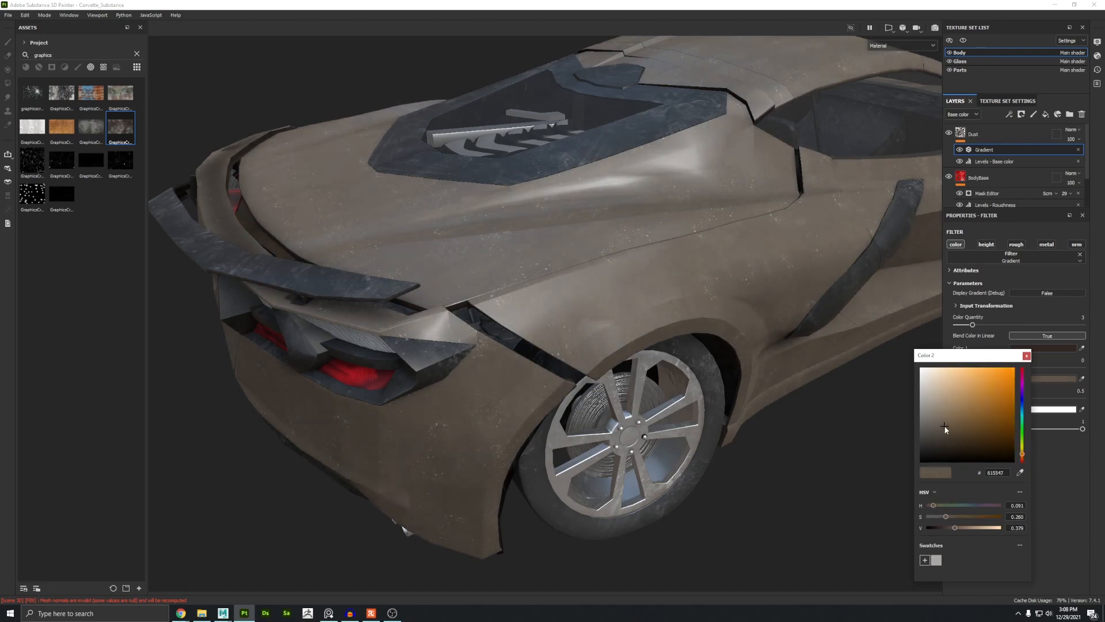
pyautogui.click(1053, 409)
pyautogui.click(932, 464)
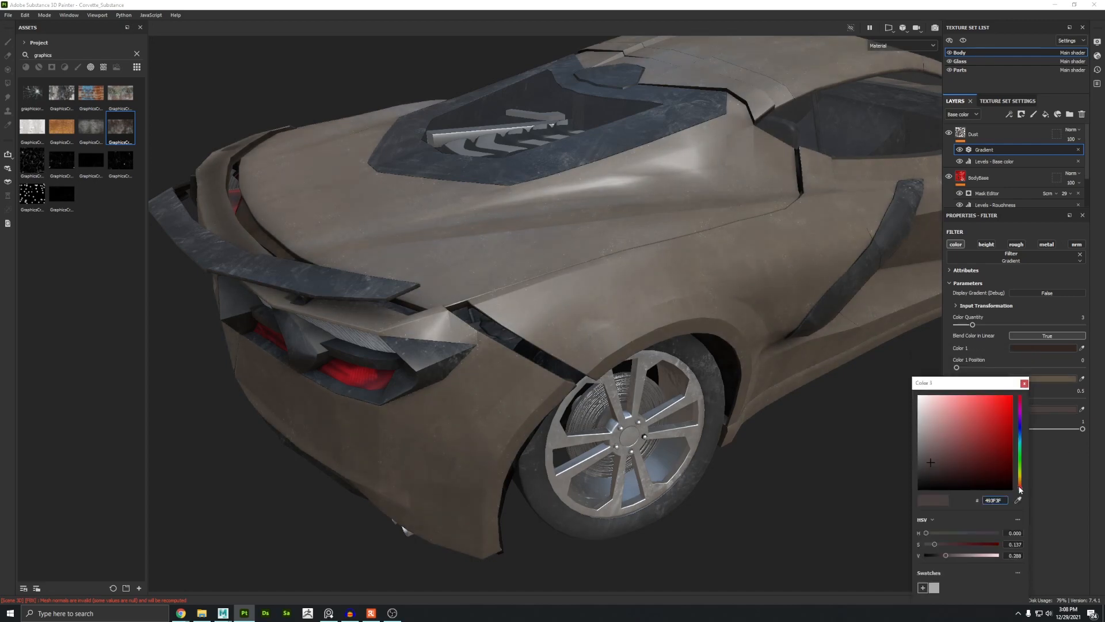
pyautogui.moveTo(1021, 490); pyautogui.dragTo(1020, 483)
pyautogui.click(947, 440)
pyautogui.click(1021, 475)
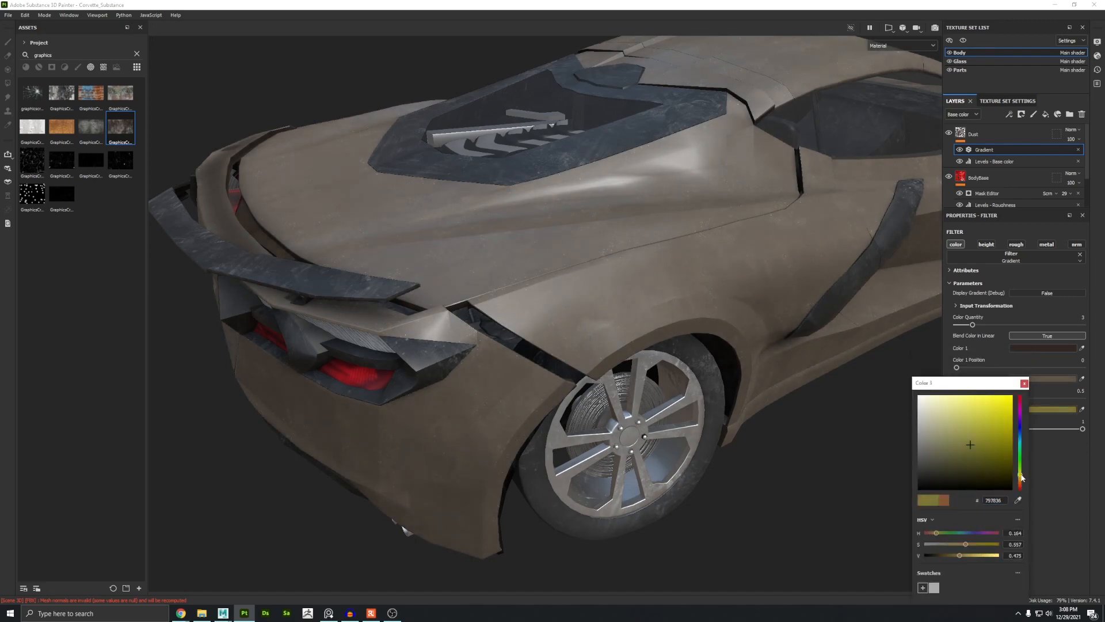
pyautogui.moveTo(958, 447); pyautogui.dragTo(954, 429)
pyautogui.moveTo(1020, 475); pyautogui.dragTo(1021, 479)
pyautogui.keyDown('alt'); pyautogui.moveTo(728, 248); pyautogui.dragTo(556, 262); pyautogui.keyUp('alt')
pyautogui.click(1024, 383)
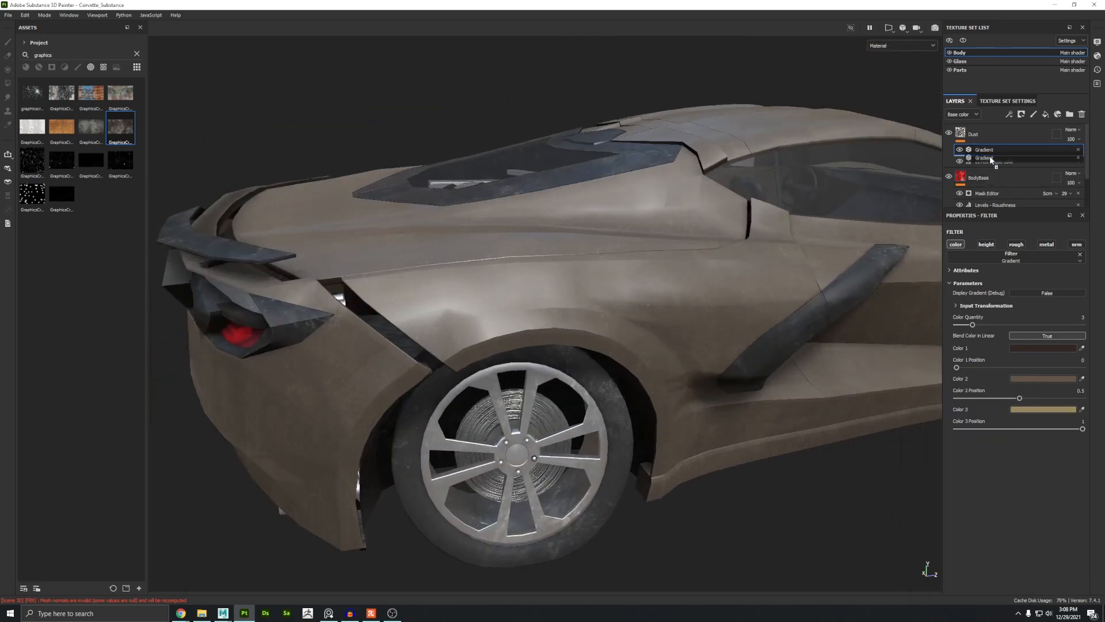
# Step: Switch to the reference photo viewer and browse the dusty car photos
pyautogui.keyDown('alt'); pyautogui.moveTo(488, 292); pyautogui.dragTo(461, 374); pyautogui.keyUp('alt')
pyautogui.keyDown('alt'); pyautogui.moveTo(461, 375); pyautogui.dragTo(723, 443, button='right'); pyautogui.keyUp('alt')
pyautogui.hotkey('alt', 'Tab')
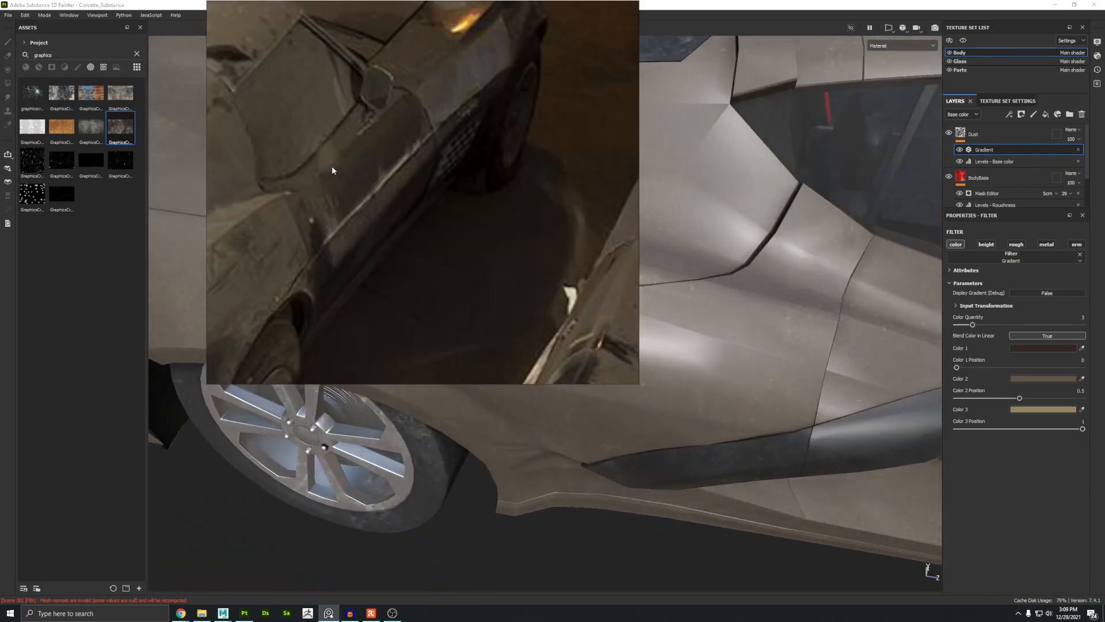
pyautogui.scroll(-6, 332, 171)
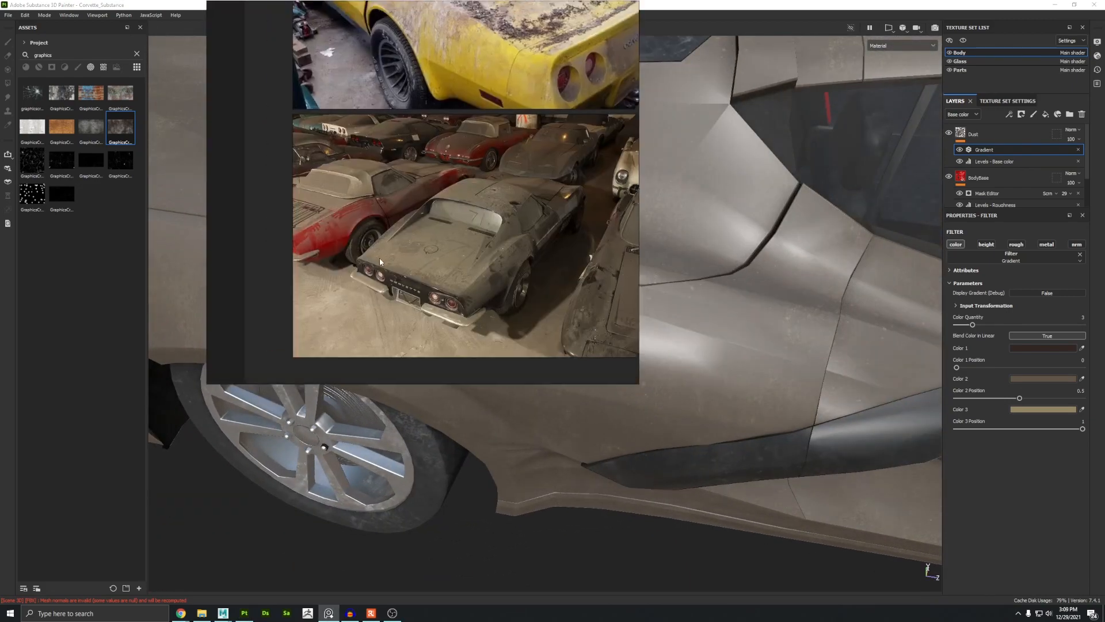
pyautogui.moveTo(379, 257); pyautogui.dragTo(367, 354, button='middle')
pyautogui.moveTo(529, 373); pyautogui.dragTo(434, 247, button='middle')
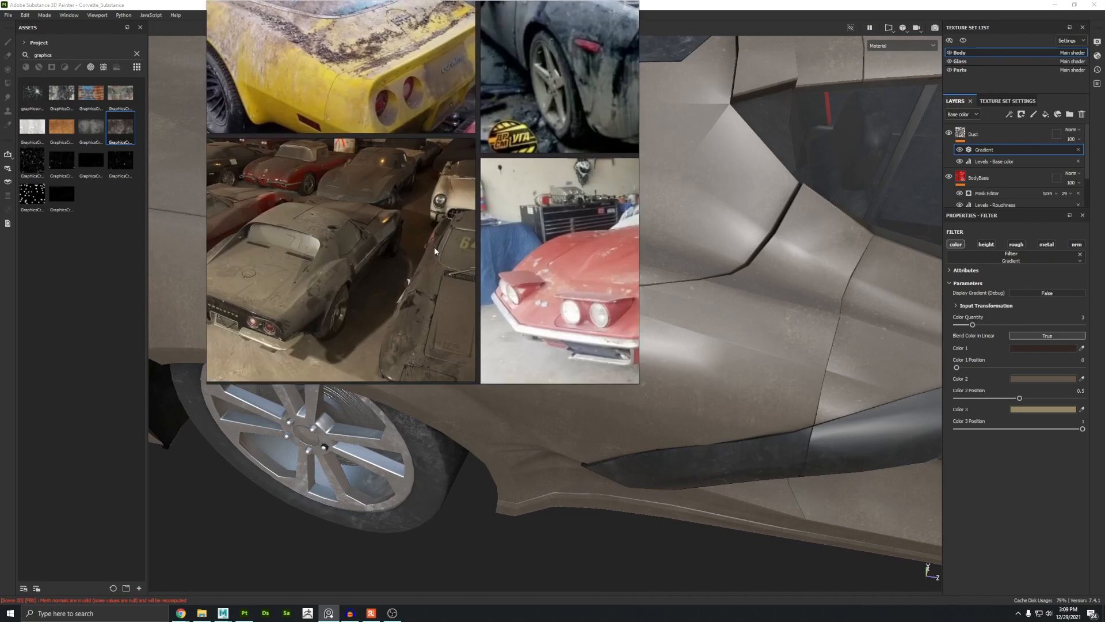
# Step: Close the reference photos and raise the Dust layer's roughness to about 0.9
pyautogui.click(436, 489)
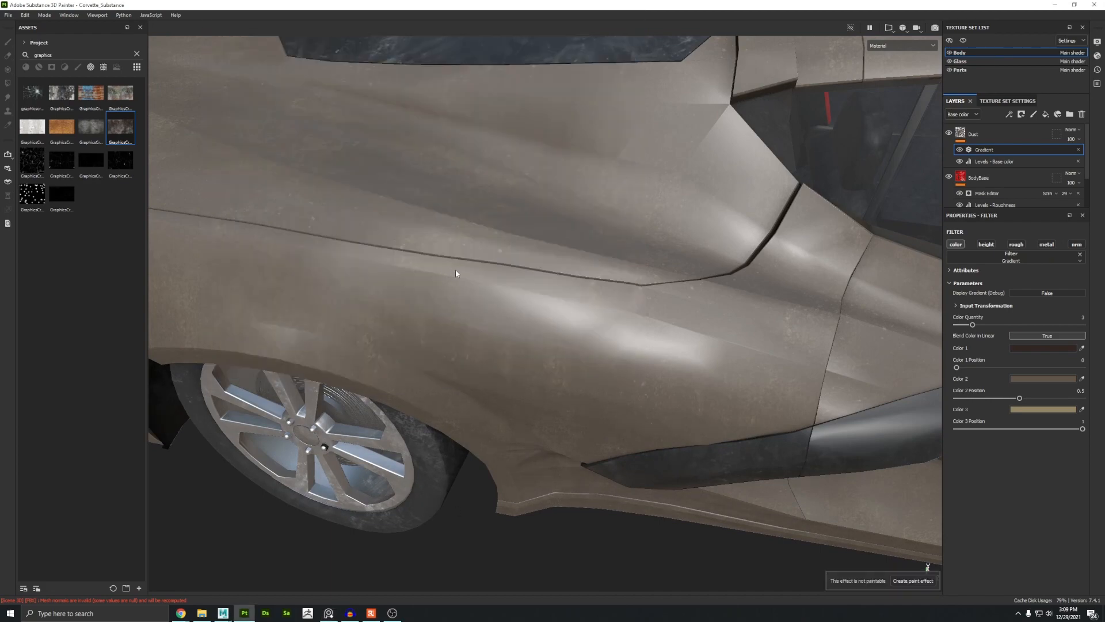
pyautogui.keyDown('alt'); pyautogui.moveTo(456, 271); pyautogui.dragTo(705, 270); pyautogui.keyUp('alt')
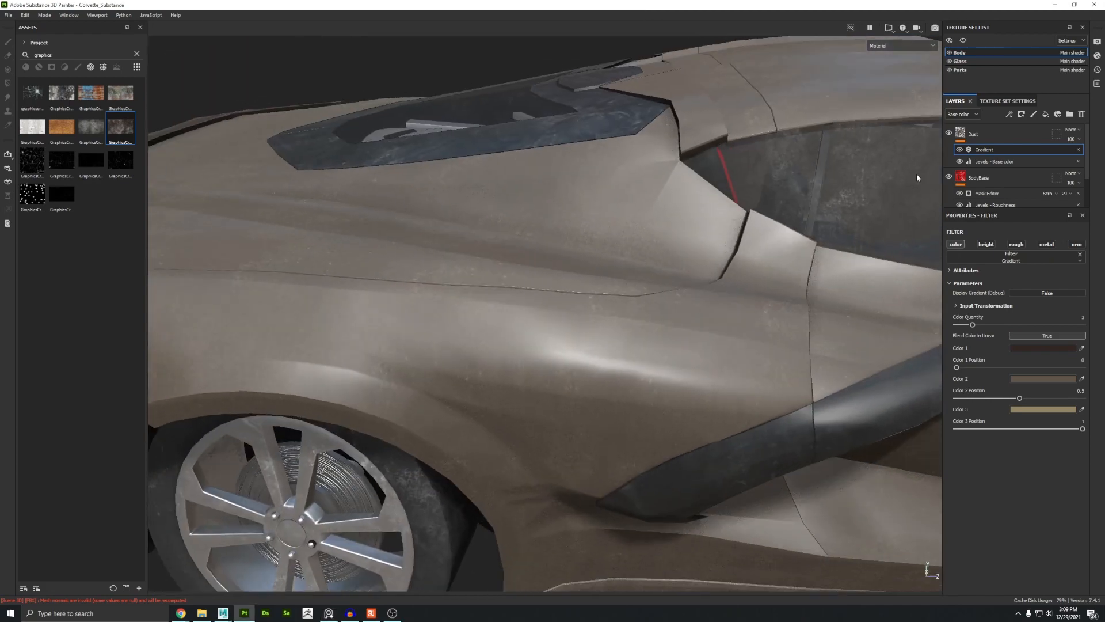
pyautogui.click(970, 133)
pyautogui.scroll(-3, 1014, 371)
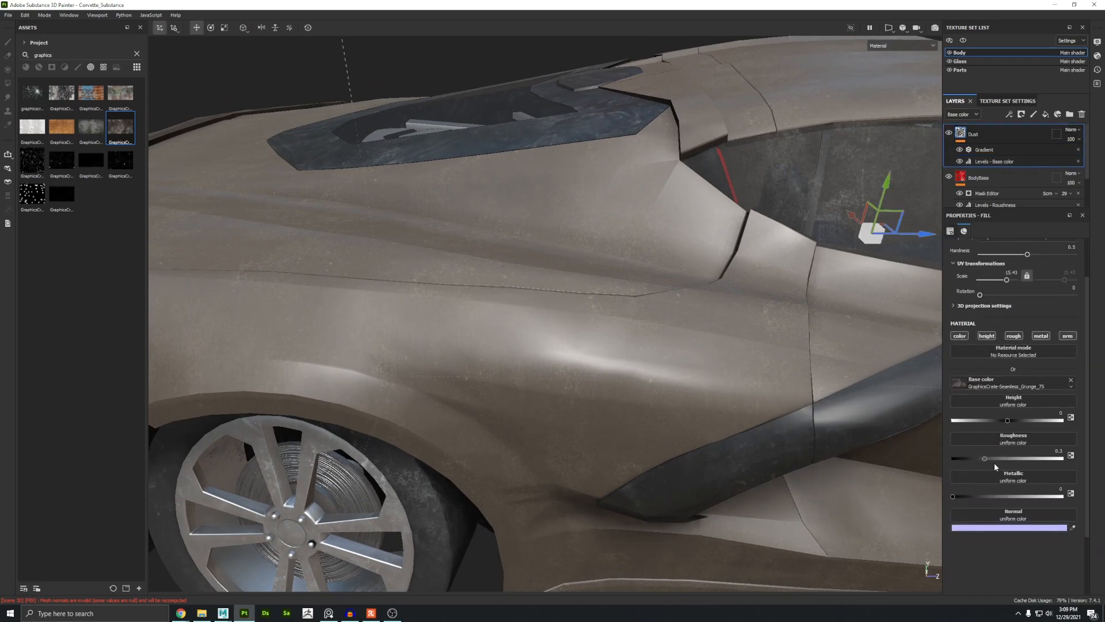
pyautogui.moveTo(998, 461); pyautogui.dragTo(1058, 459)
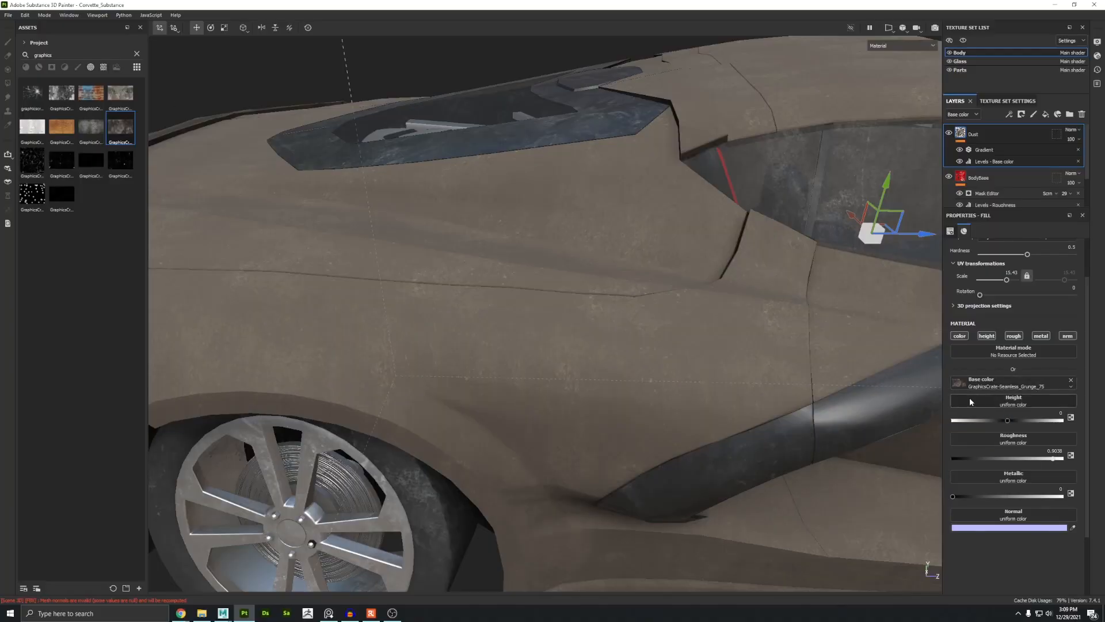
# Step: Apply the GraphicsCrate Seamless Grunge 75 texture to the Dust layer's Height channel
pyautogui.moveTo(121, 123); pyautogui.dragTo(1008, 402)
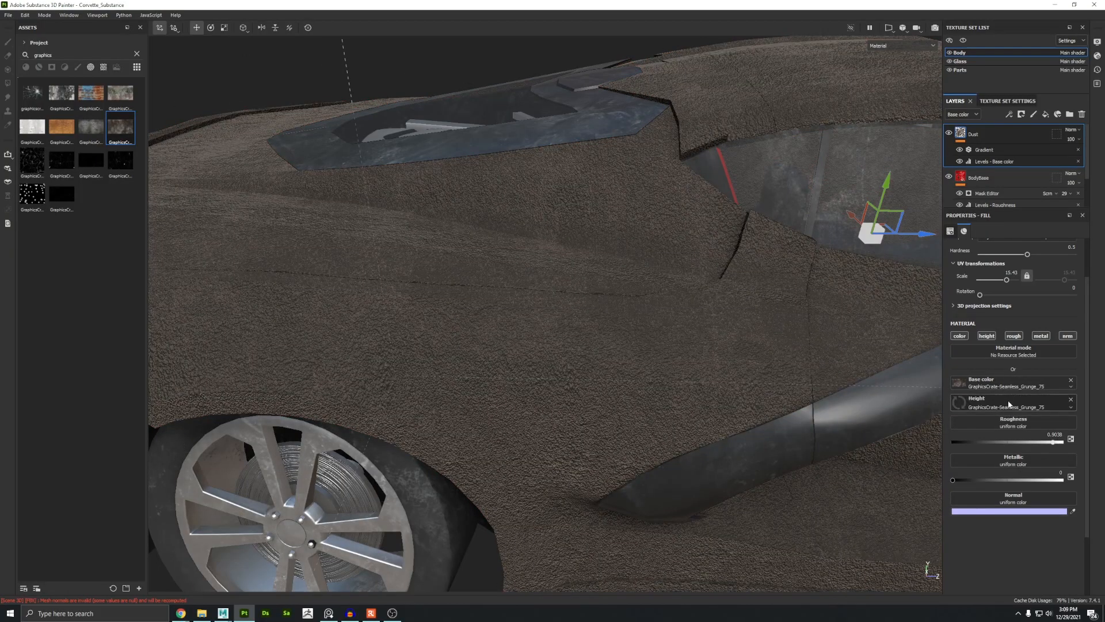
pyautogui.keyDown('alt'); pyautogui.moveTo(818, 434); pyautogui.dragTo(540, 308); pyautogui.keyUp('alt')
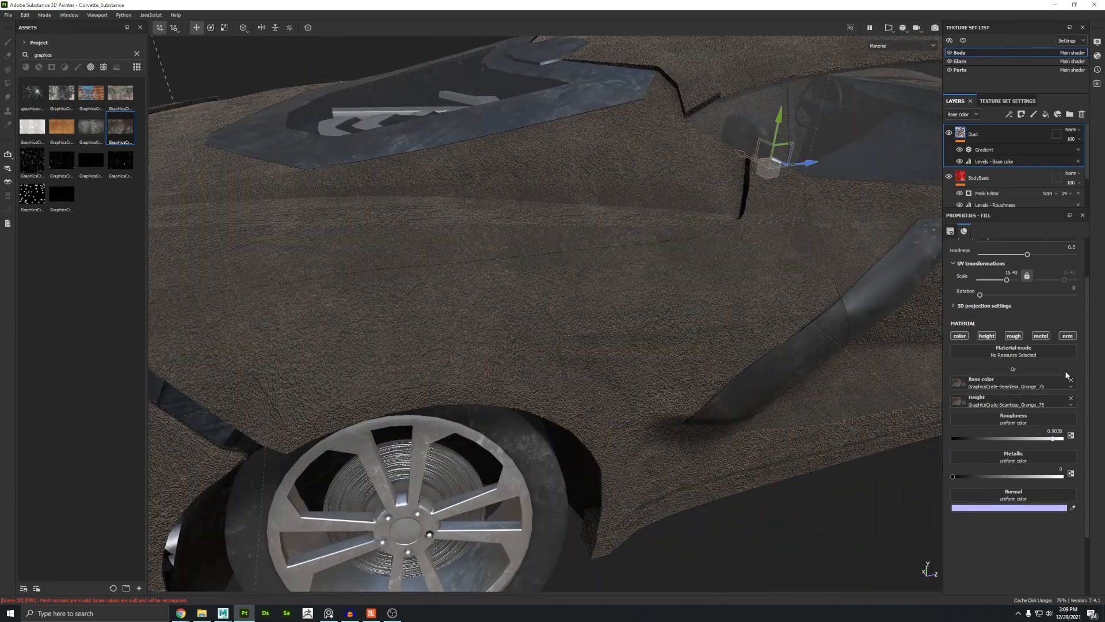
pyautogui.click(1070, 398)
pyautogui.press('ctrl')
pyautogui.press('ctrl')
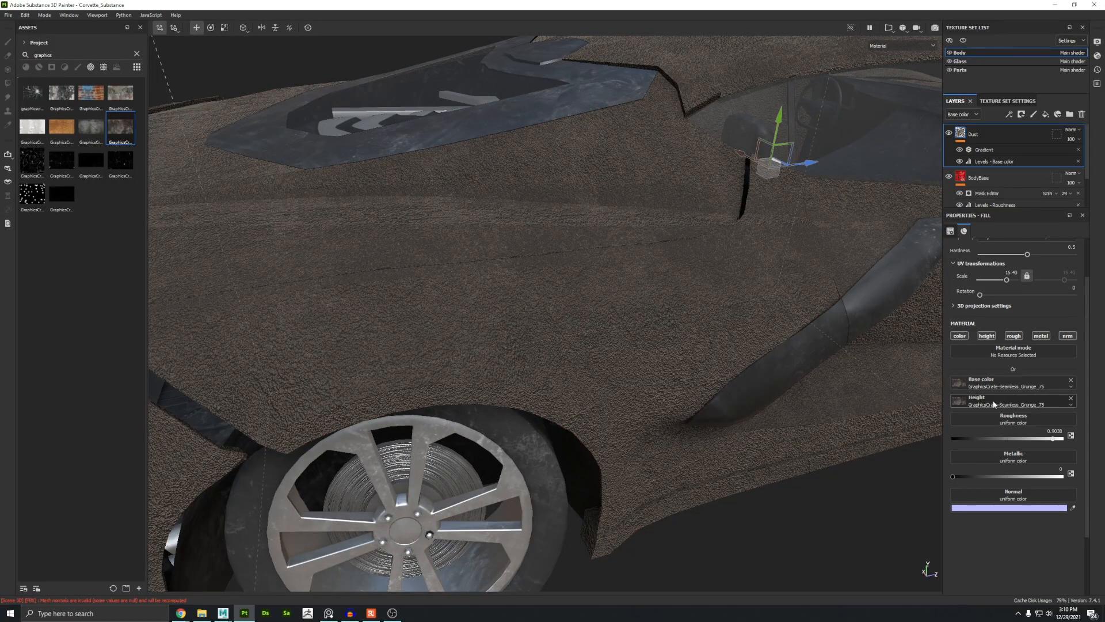
# Step: Add a Levels effect on the Height channel to the Dust layer and lower its midpoint slightly
pyautogui.click(984, 149)
pyautogui.click(1009, 114)
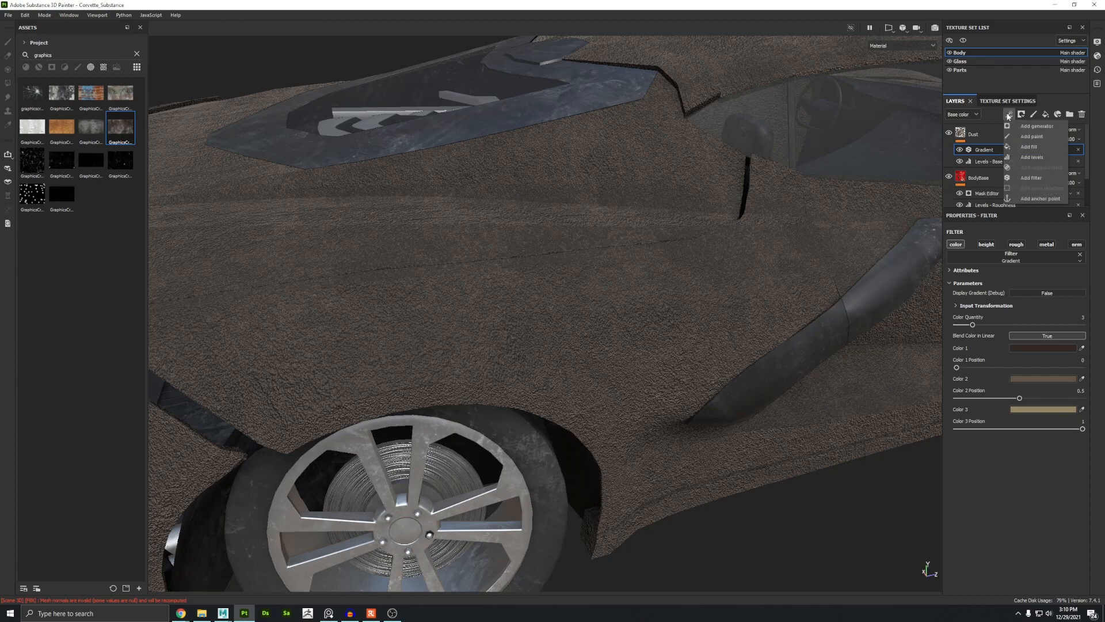
pyautogui.click(1027, 157)
pyautogui.click(995, 246)
pyautogui.click(1004, 273)
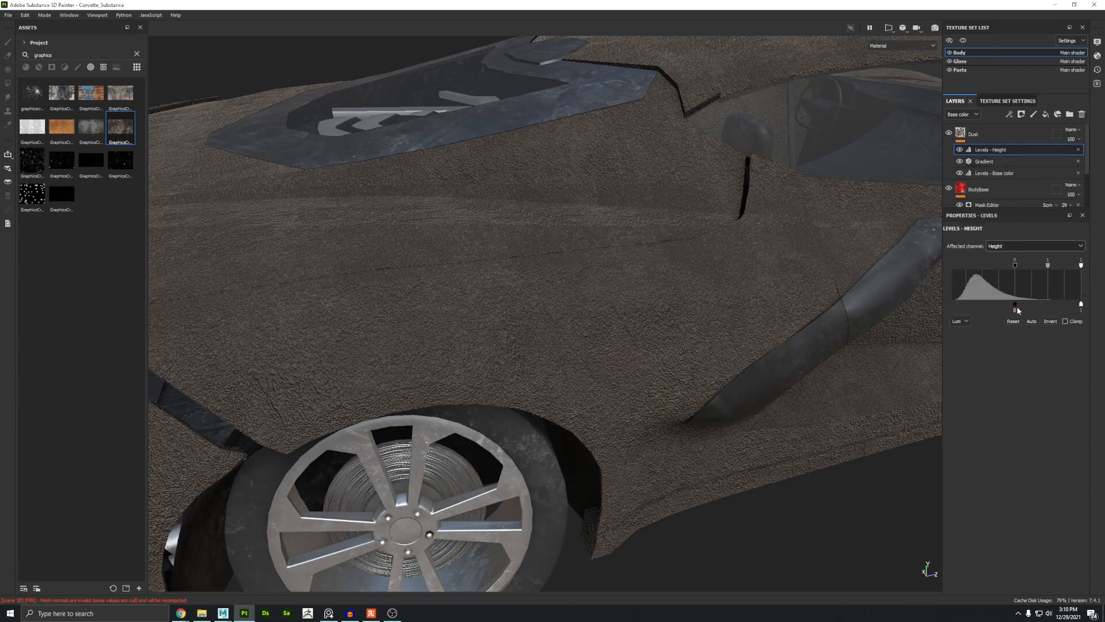
pyautogui.moveTo(1049, 307); pyautogui.dragTo(1026, 309)
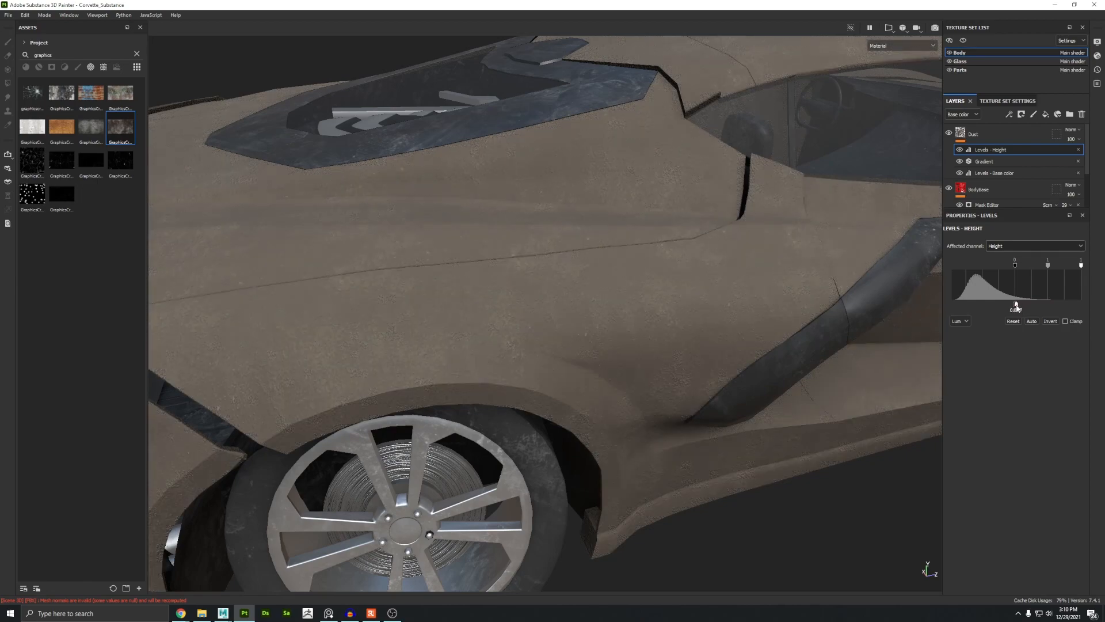
# Step: Add a black mask to the Dust layer
pyautogui.keyDown('alt'); pyautogui.moveTo(570, 288); pyautogui.dragTo(625, 415, button='right'); pyautogui.keyUp('alt')
pyautogui.keyDown('shift'); pyautogui.moveTo(605, 352); pyautogui.dragTo(480, 273, button='right'); pyautogui.keyUp('shift')
pyautogui.keyDown('alt'); pyautogui.moveTo(740, 419); pyautogui.dragTo(732, 383, button='right'); pyautogui.keyUp('alt')
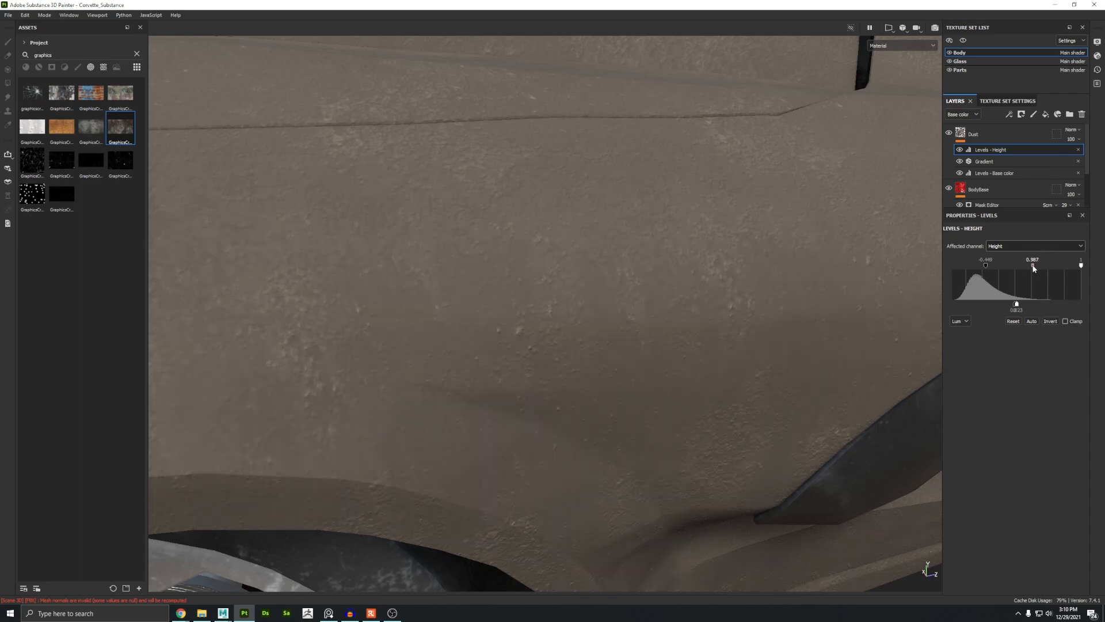
pyautogui.keyDown('alt'); pyautogui.moveTo(616, 345); pyautogui.dragTo(469, 261, button='right'); pyautogui.keyUp('alt')
pyautogui.keyDown('alt'); pyautogui.moveTo(468, 261); pyautogui.dragTo(493, 279); pyautogui.keyUp('alt')
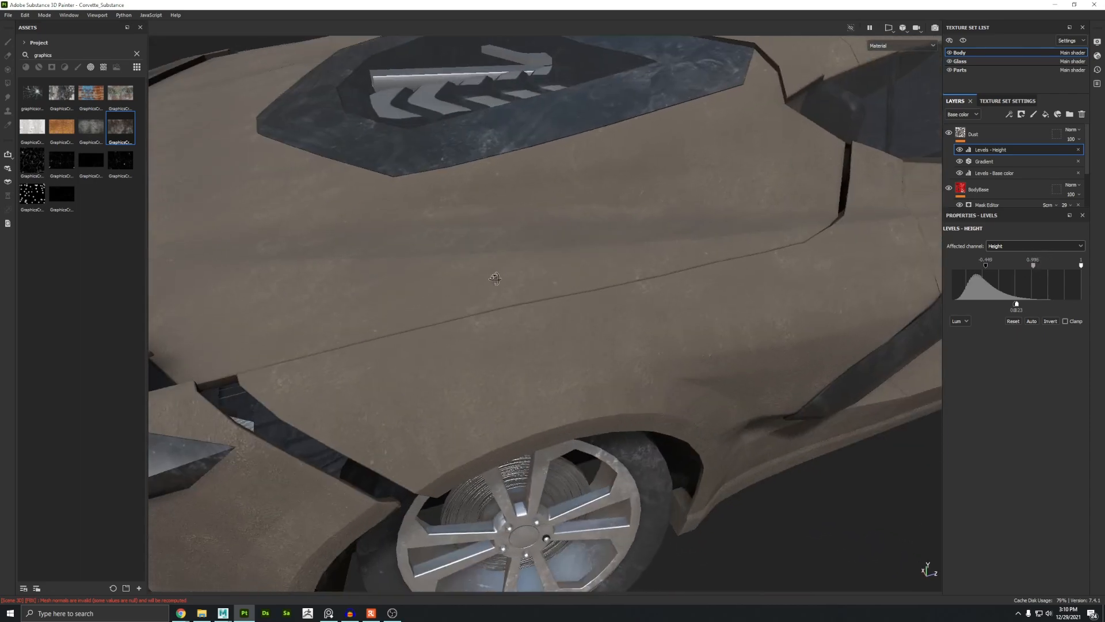
pyautogui.keyDown('alt'); pyautogui.moveTo(493, 278); pyautogui.dragTo(545, 337, button='right'); pyautogui.keyUp('alt')
pyautogui.keyDown('alt'); pyautogui.moveTo(545, 338); pyautogui.dragTo(461, 321); pyautogui.keyUp('alt')
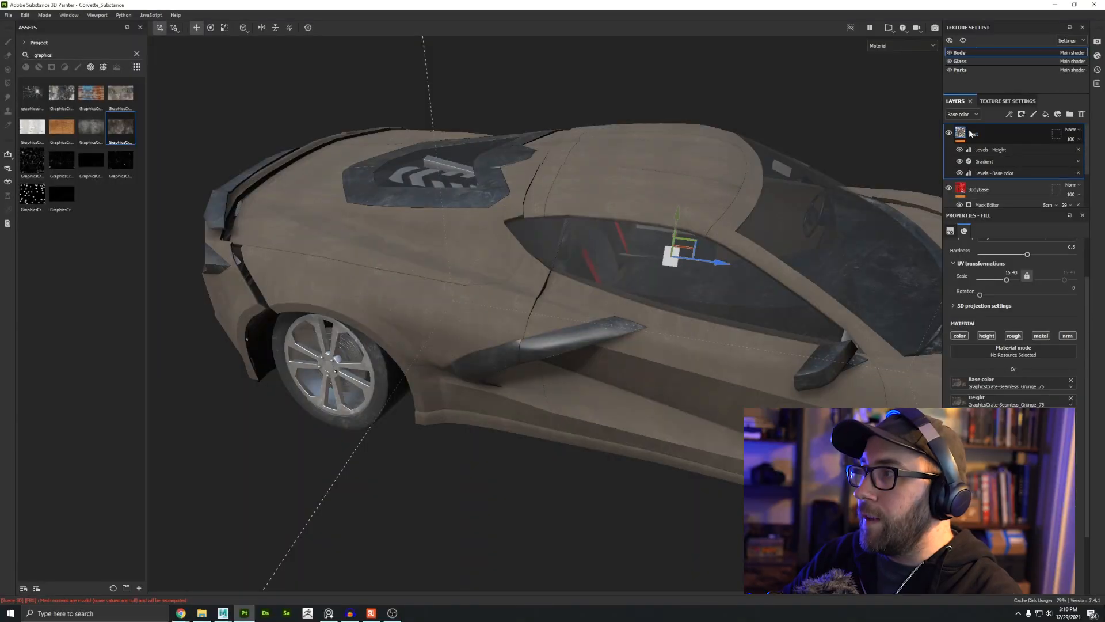
pyautogui.rightClick(976, 135)
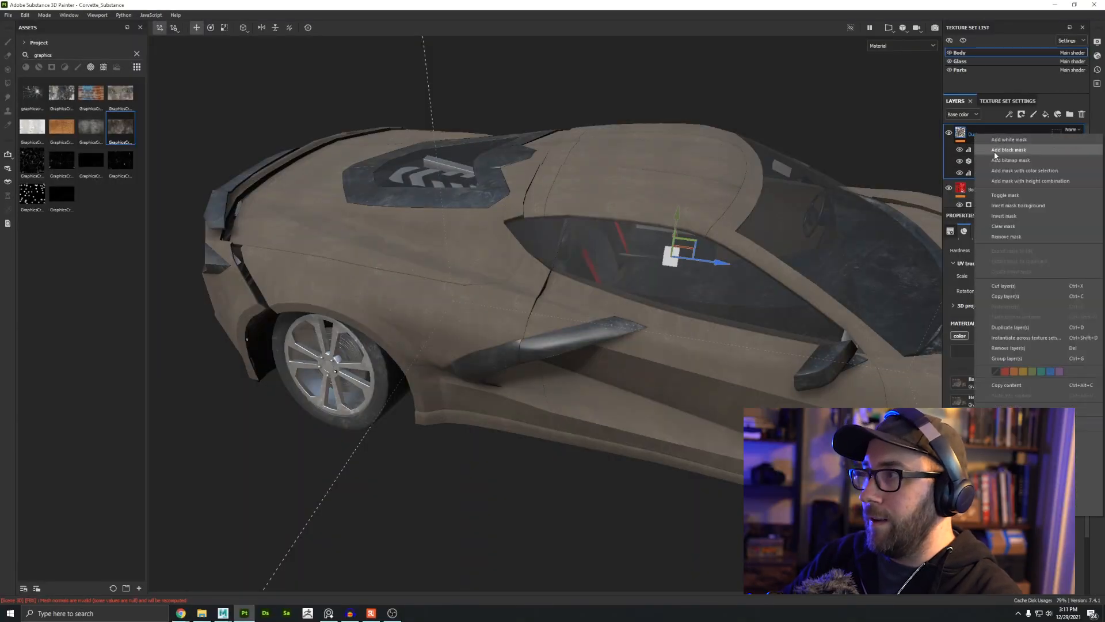
pyautogui.click(994, 152)
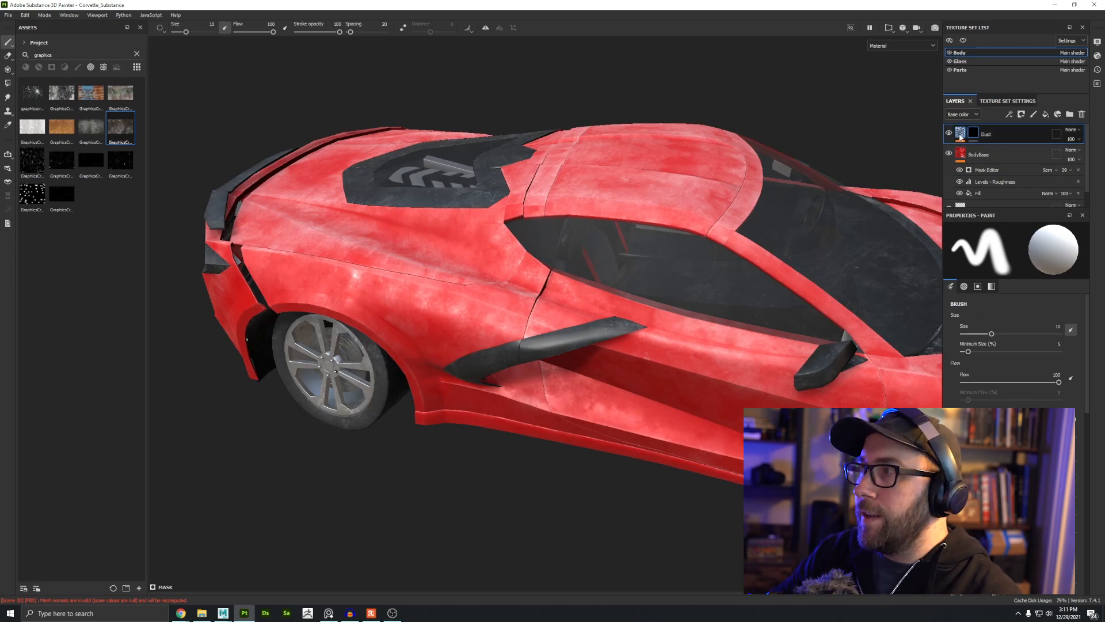
# Step: Paint a couple of brush strokes onto the Dust layer's mask
pyautogui.click(959, 135)
pyautogui.click(973, 134)
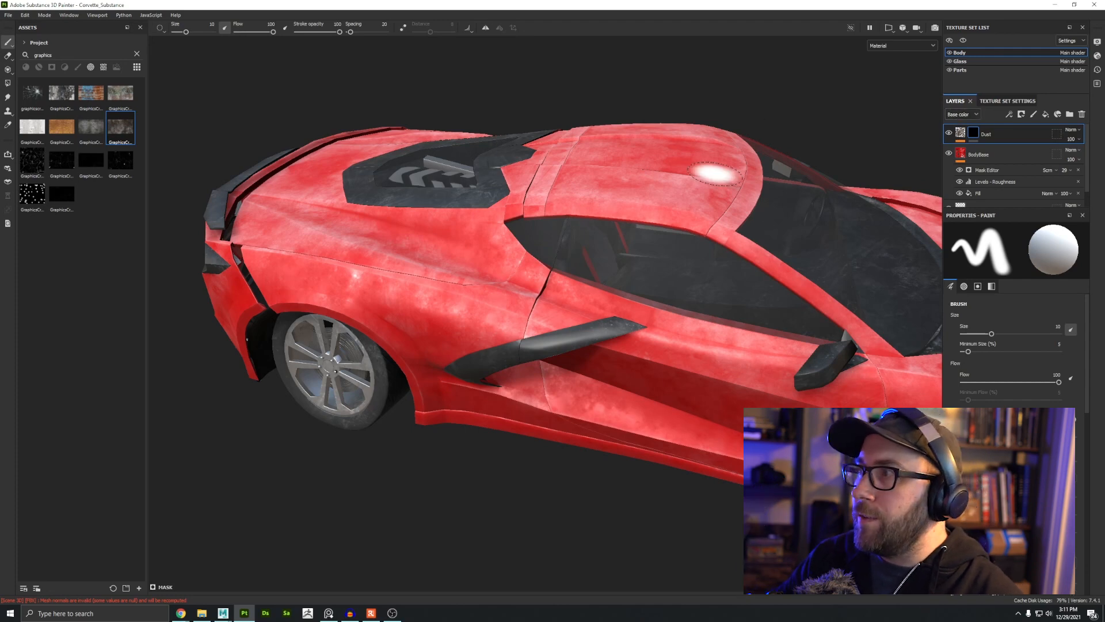
pyautogui.moveTo(587, 193)
pyautogui.mouseDown()
pyautogui.moveTo(649, 182)
pyautogui.moveTo(684, 194)
pyautogui.mouseUp()
pyautogui.moveTo(440, 265)
pyautogui.mouseDown()
pyautogui.moveTo(438, 342)
pyautogui.moveTo(725, 383)
pyautogui.mouseUp()
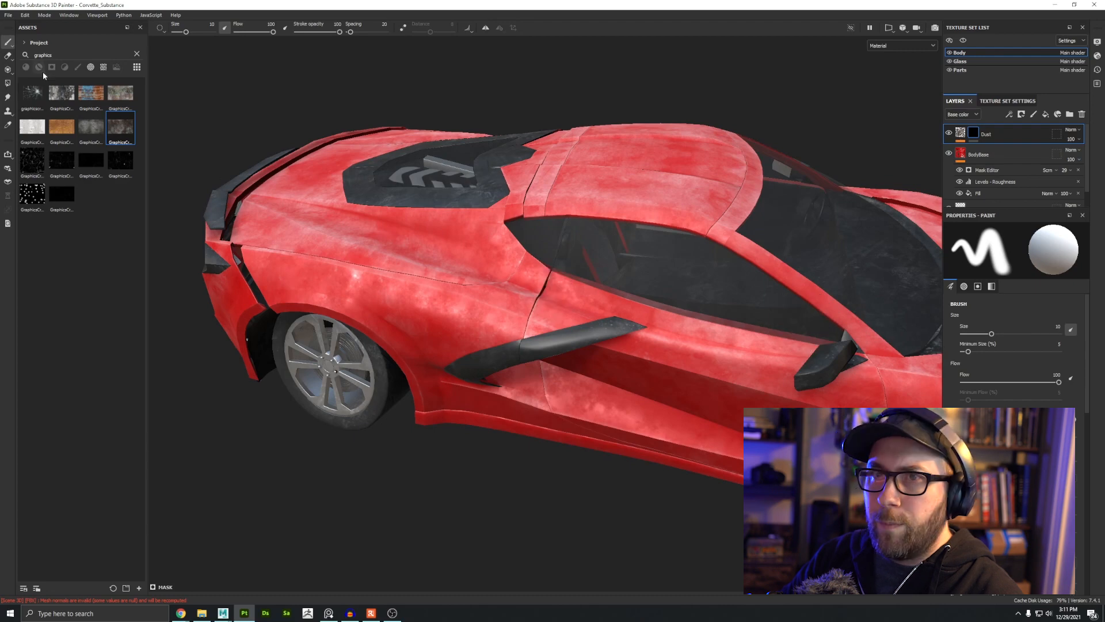
# Step: Search the smart masks for dust and apply the Dust Wide smart mask to the Dust layer
pyautogui.click(52, 66)
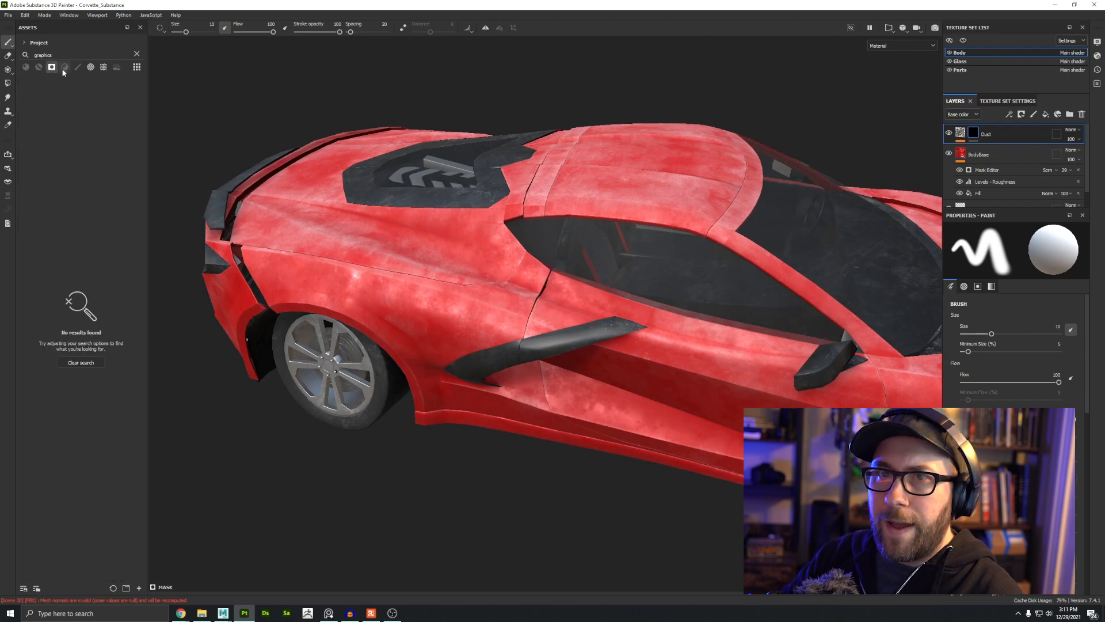
pyautogui.click(21, 44)
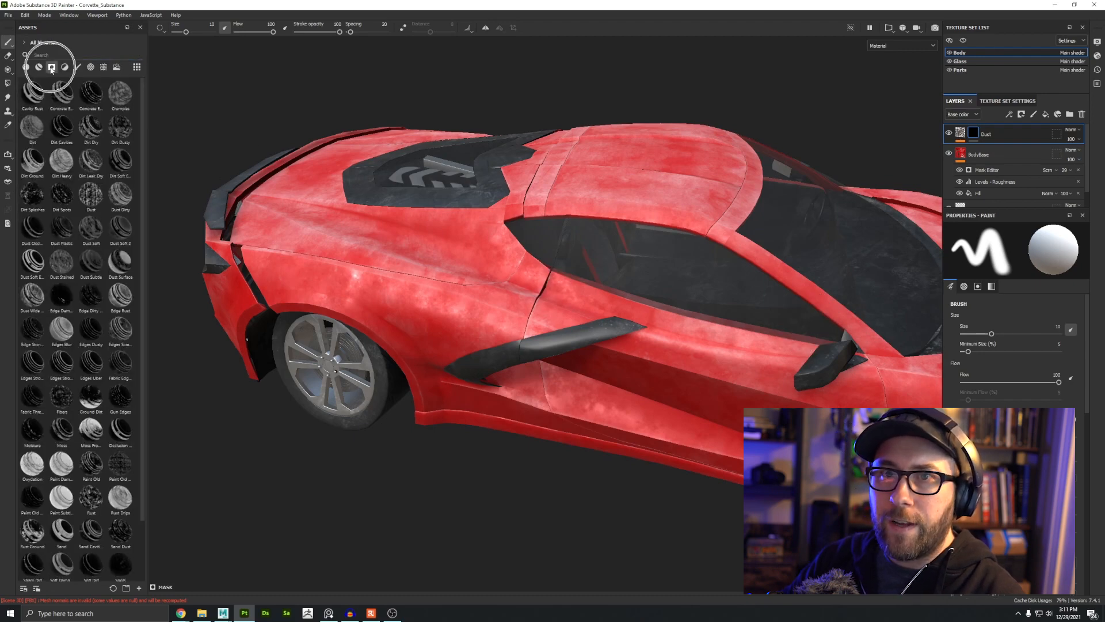
pyautogui.scroll(-2, 92, 259)
pyautogui.scroll(2, 88, 326)
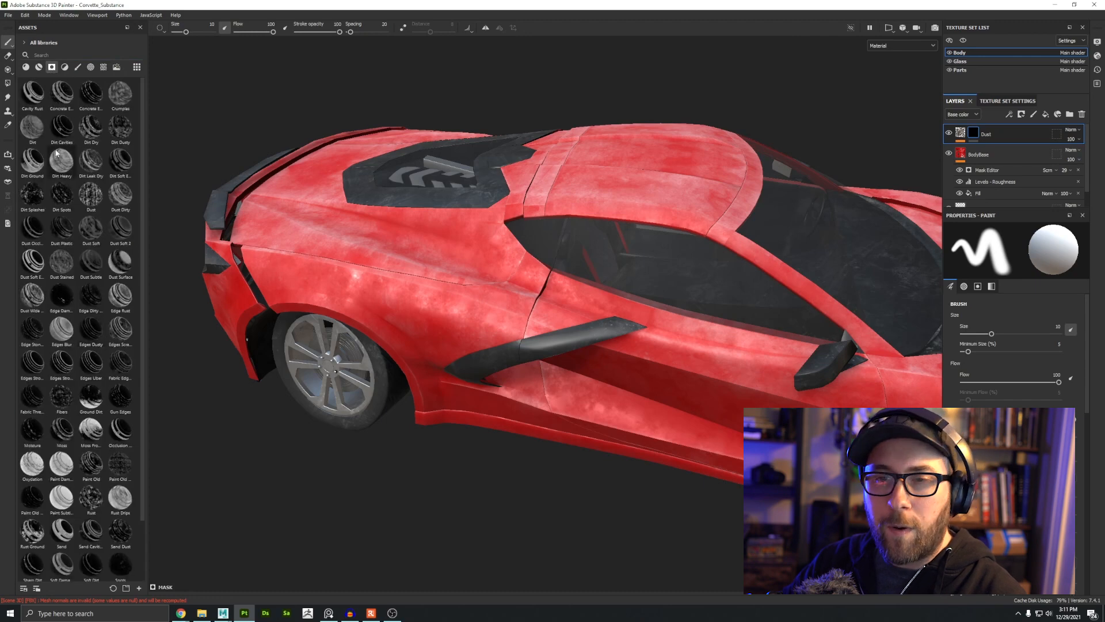
pyautogui.write('dust')
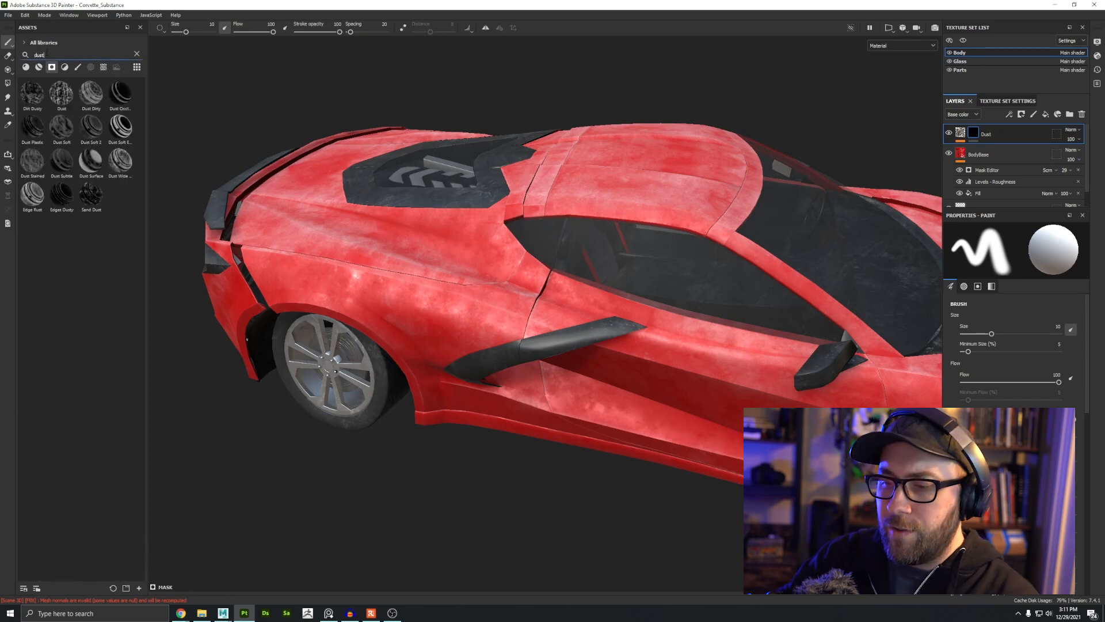
pyautogui.moveTo(120, 161); pyautogui.dragTo(974, 136)
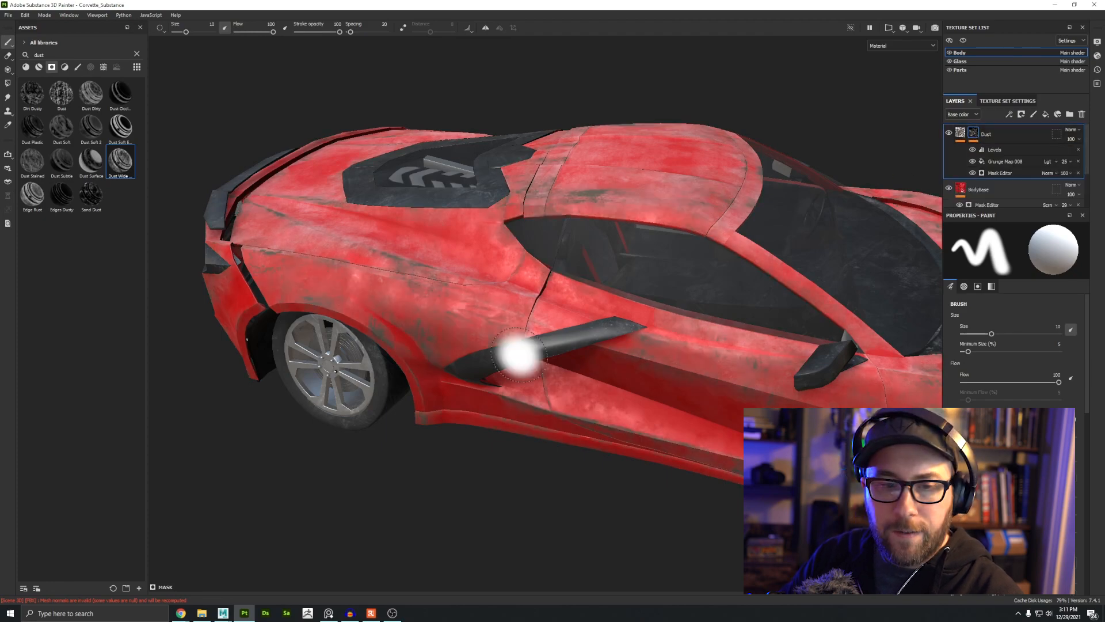
# Step: Undo the Dust Wide smart mask on the Dust layer
pyautogui.keyDown('alt'); pyautogui.moveTo(520, 355); pyautogui.dragTo(357, 322); pyautogui.keyUp('alt')
pyautogui.keyDown('alt'); pyautogui.moveTo(357, 322); pyautogui.dragTo(449, 231, button='right'); pyautogui.keyUp('alt')
pyautogui.moveTo(449, 230)
pyautogui.keyDown('alt'); pyautogui.mouseDown()
pyautogui.moveTo(353, 232)
pyautogui.moveTo(407, 370)
pyautogui.moveTo(582, 299)
pyautogui.mouseUp(); pyautogui.keyUp('alt')
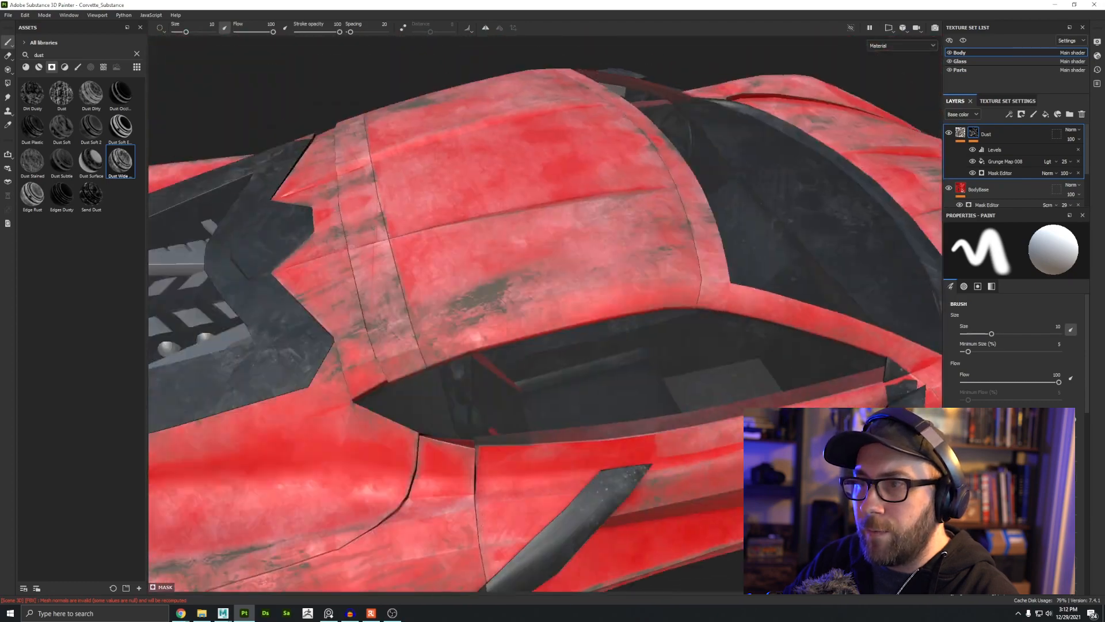
pyautogui.keyDown('alt'); pyautogui.moveTo(582, 299); pyautogui.dragTo(449, 265, button='right'); pyautogui.keyUp('alt')
pyautogui.keyDown('alt'); pyautogui.moveTo(449, 265); pyautogui.dragTo(506, 220); pyautogui.keyUp('alt')
pyautogui.keyDown('alt'); pyautogui.moveTo(700, 403); pyautogui.dragTo(610, 368, button='right'); pyautogui.keyUp('alt')
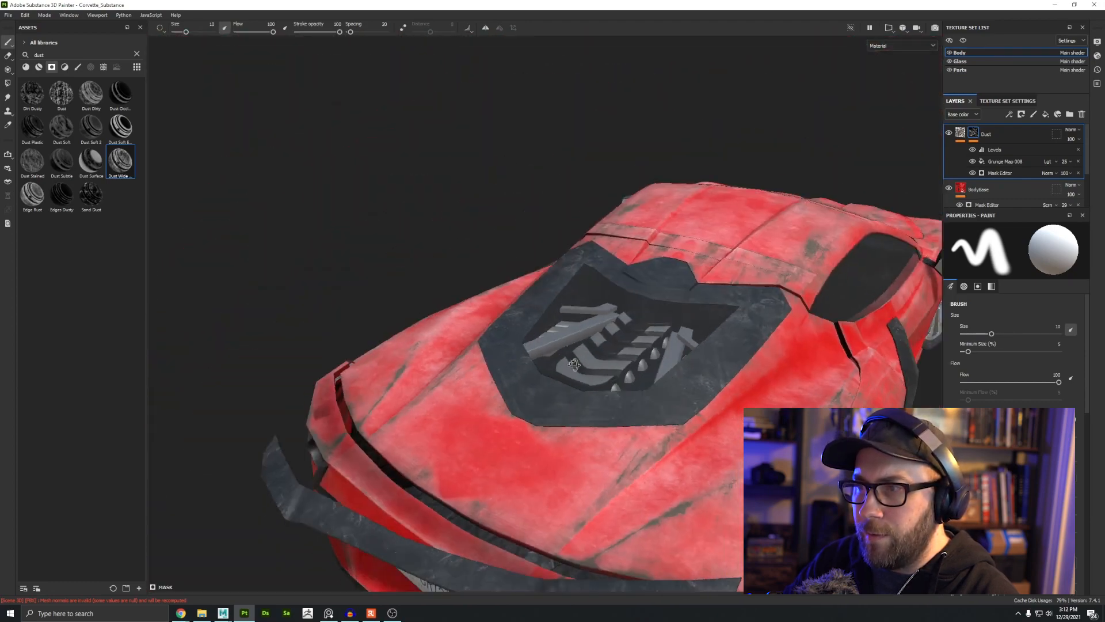
pyautogui.keyDown('alt'); pyautogui.moveTo(611, 369); pyautogui.dragTo(449, 265); pyautogui.keyUp('alt')
pyautogui.keyDown('alt'); pyautogui.moveTo(449, 265); pyautogui.dragTo(552, 297, button='right'); pyautogui.keyUp('alt')
pyautogui.moveTo(552, 296)
pyautogui.keyDown('alt'); pyautogui.mouseDown()
pyautogui.moveTo(574, 302)
pyautogui.moveTo(544, 309)
pyautogui.mouseUp(); pyautogui.keyUp('alt')
pyautogui.hotkey('ctrl', 'z')
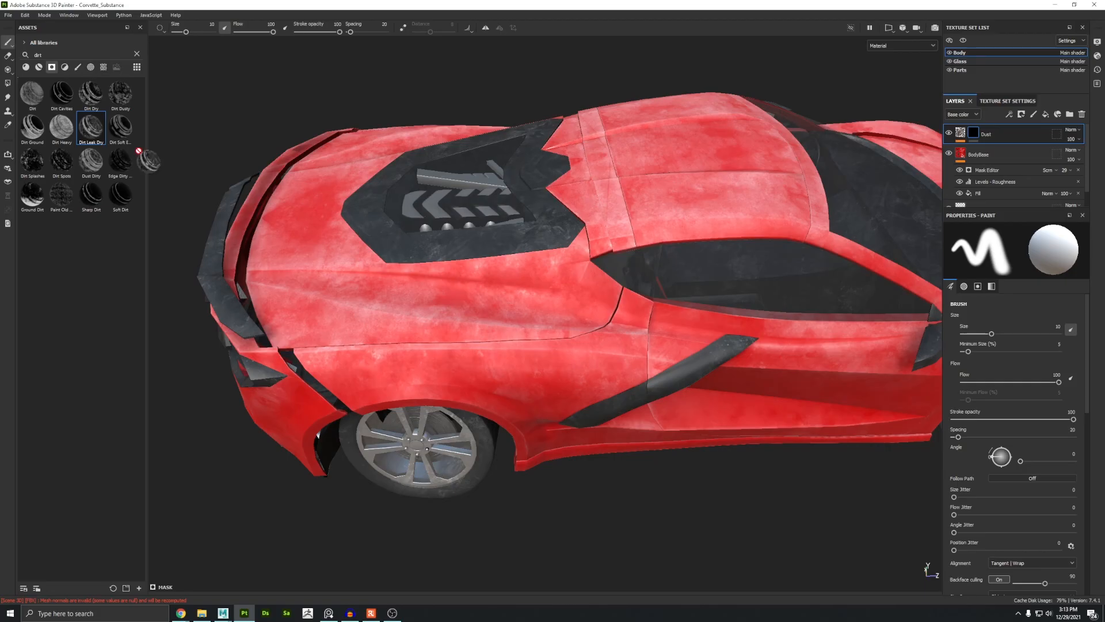
# Step: Apply the Dirt Leak Dry smart mask from the dirt search to the Dust layer
pyautogui.moveTo(148, 157); pyautogui.dragTo(973, 135)
pyautogui.keyDown('alt'); pyautogui.moveTo(565, 263); pyautogui.dragTo(422, 296); pyautogui.keyUp('alt')
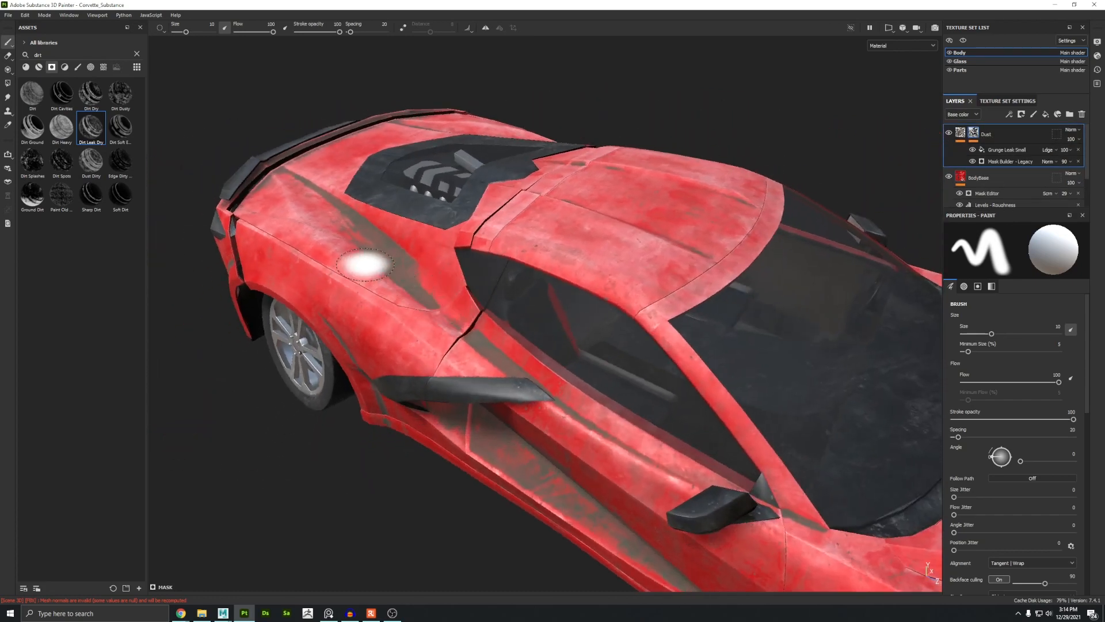
pyautogui.moveTo(521, 320)
pyautogui.keyDown('alt'); pyautogui.mouseDown()
pyautogui.moveTo(380, 247)
pyautogui.moveTo(417, 237)
pyautogui.mouseUp(); pyautogui.keyUp('alt')
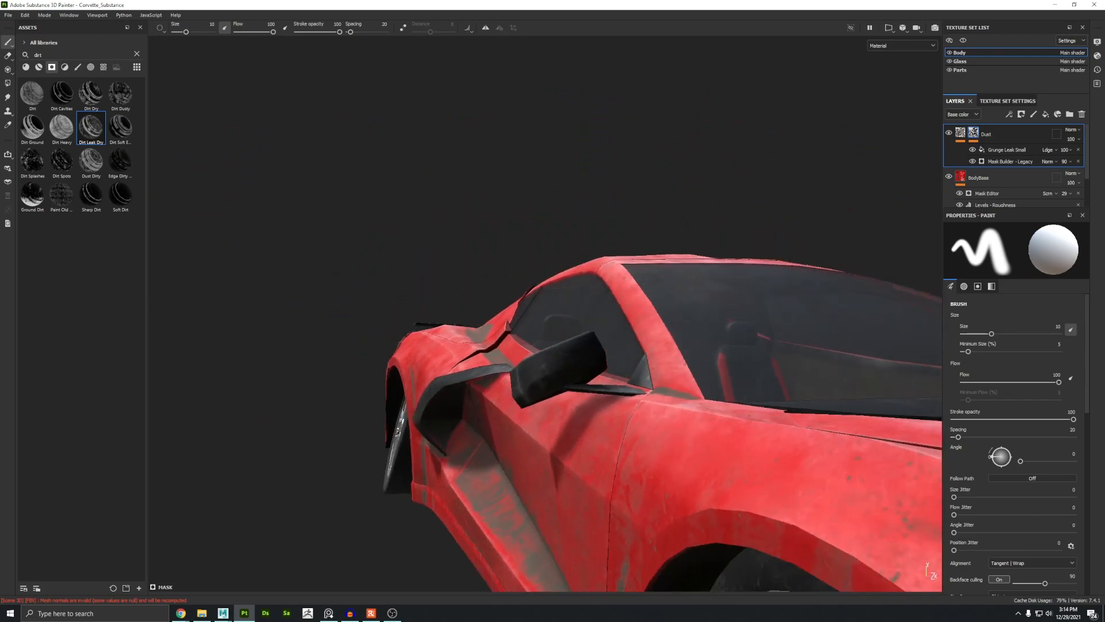
pyautogui.moveTo(478, 334)
pyautogui.keyDown('alt'); pyautogui.mouseDown()
pyautogui.moveTo(445, 378)
pyautogui.moveTo(542, 382)
pyautogui.moveTo(541, 224)
pyautogui.mouseUp(); pyautogui.keyUp('alt')
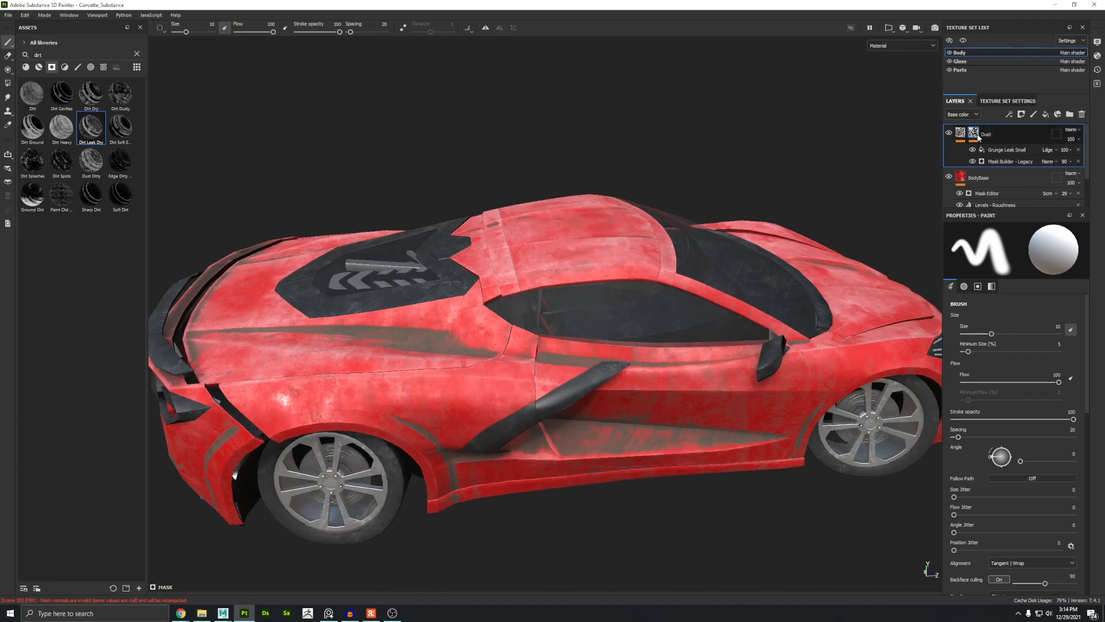
# Step: Select the Mask Builder - Legacy generator in the Dust layer's mask
pyautogui.moveTo(974, 135)
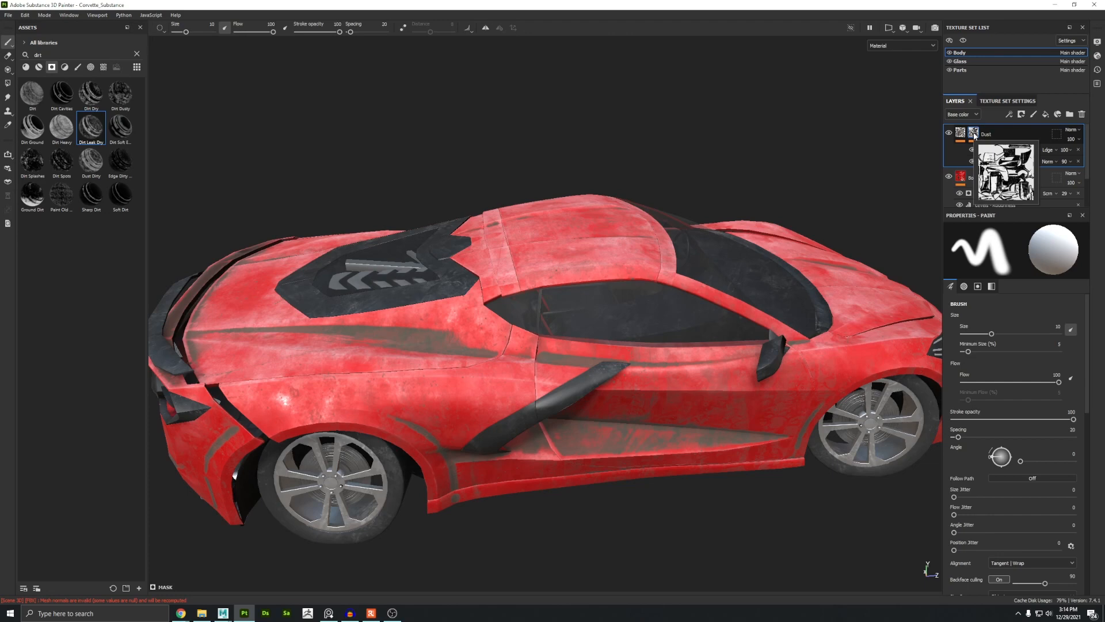
pyautogui.click(1004, 151)
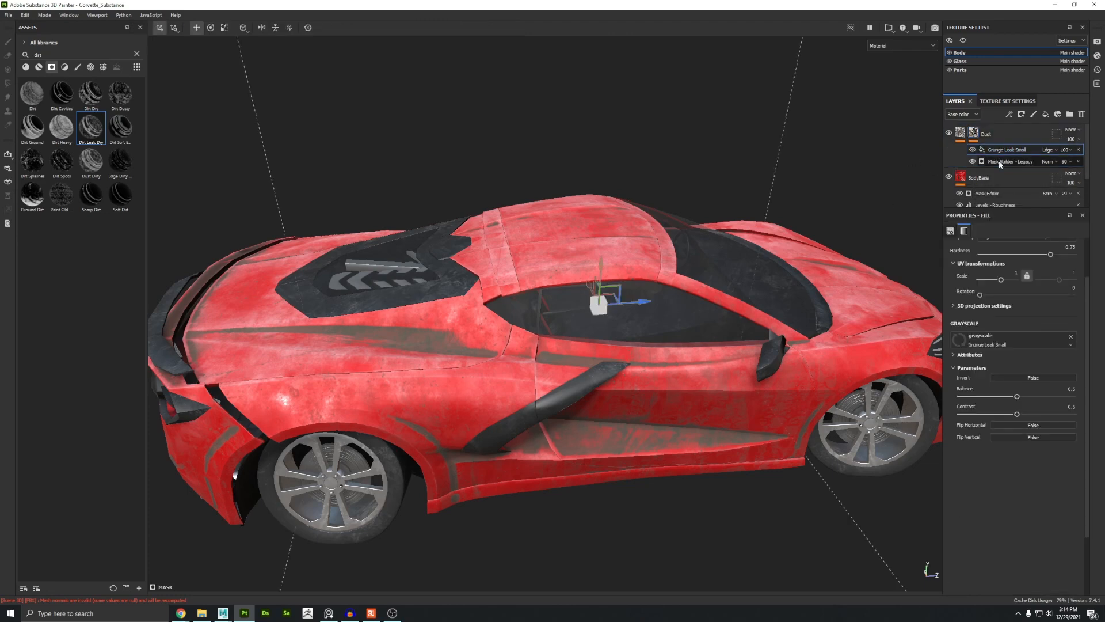
pyautogui.click(1000, 163)
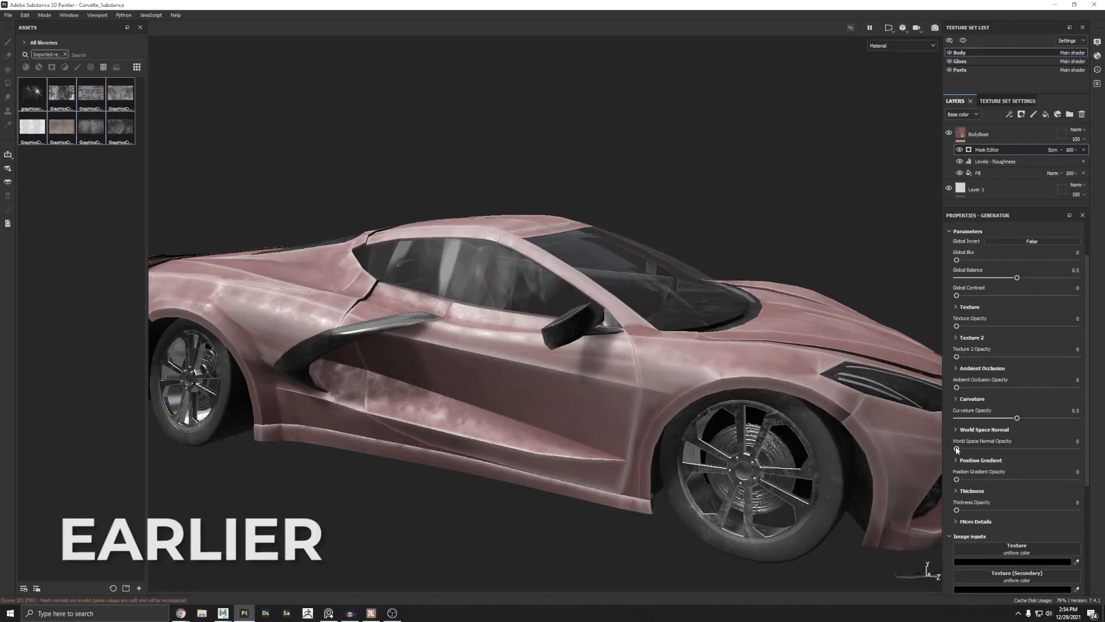
pyautogui.moveTo(1039, 455); pyautogui.dragTo(1102, 459)
pyautogui.scroll(-3, 708, 344)
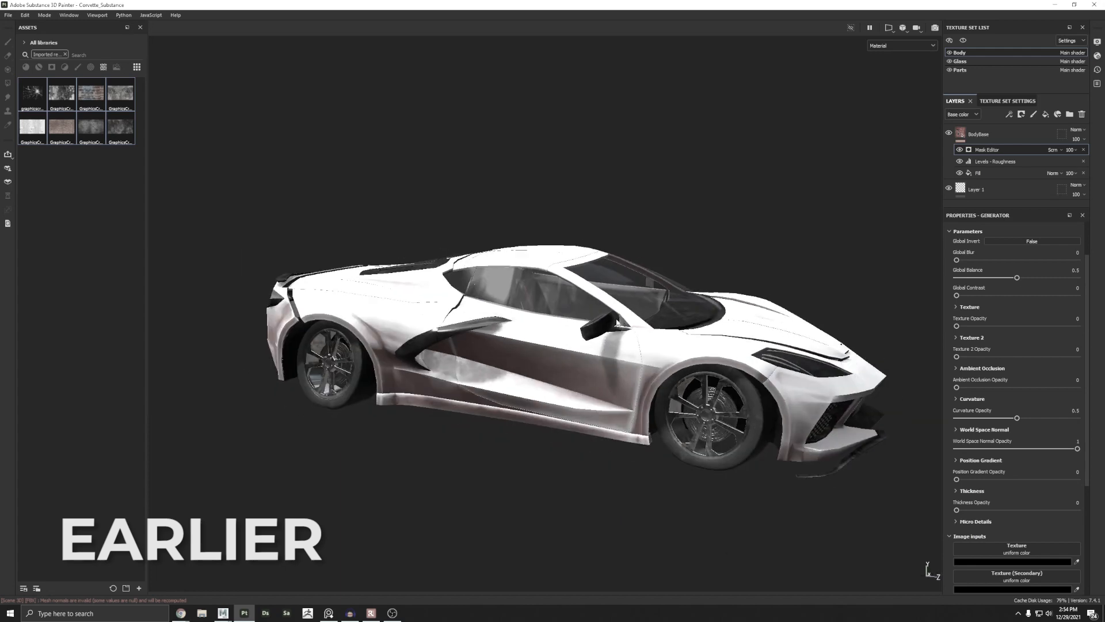
pyautogui.keyDown('alt'); pyautogui.moveTo(709, 344); pyautogui.dragTo(605, 370); pyautogui.keyUp('alt')
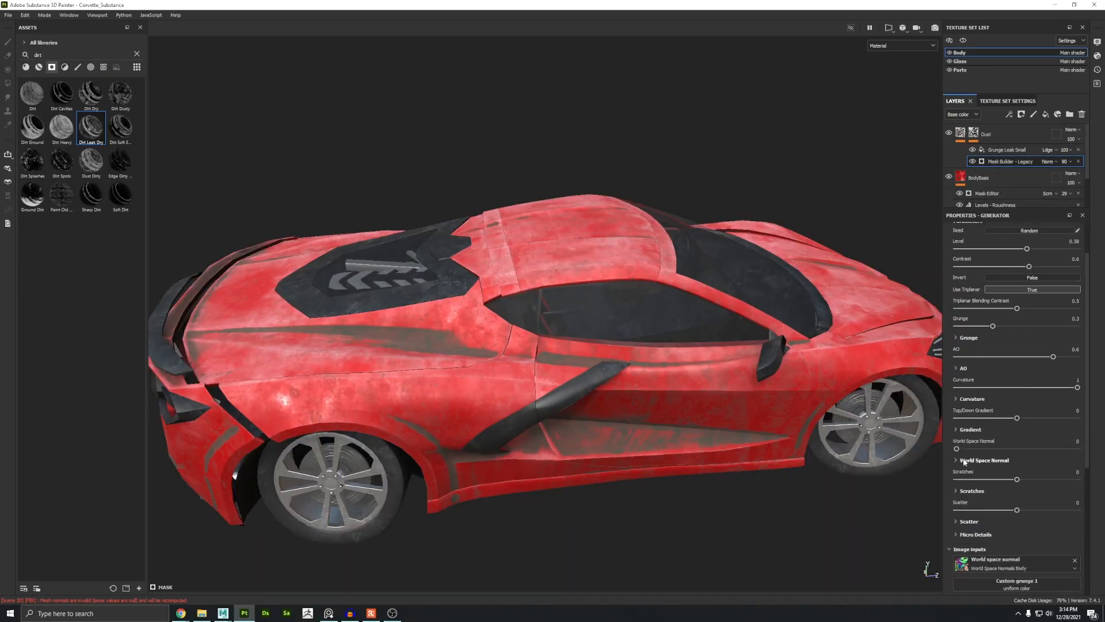
# Step: Expand the generator's World Space Normal section and set Top Intensity to 0.4
pyautogui.click(964, 461)
pyautogui.moveTo(1020, 478); pyautogui.dragTo(1046, 479)
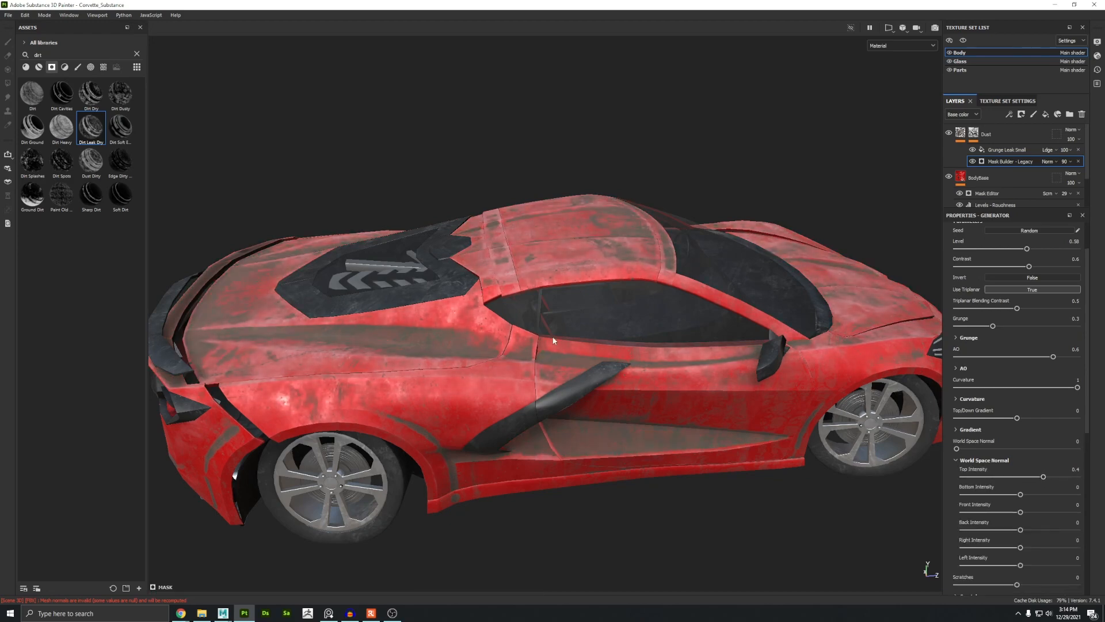
pyautogui.keyDown('alt'); pyautogui.moveTo(554, 341); pyautogui.dragTo(453, 272); pyautogui.keyUp('alt')
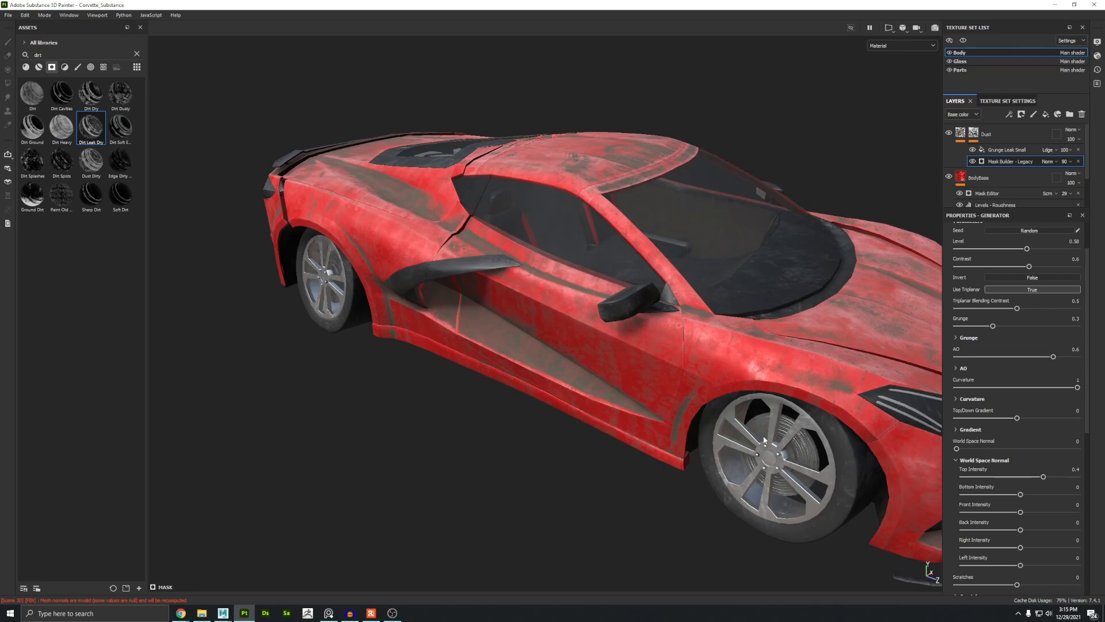
# Step: Copy the Dust layer and paste it into the Glass texture set
pyautogui.click(989, 136)
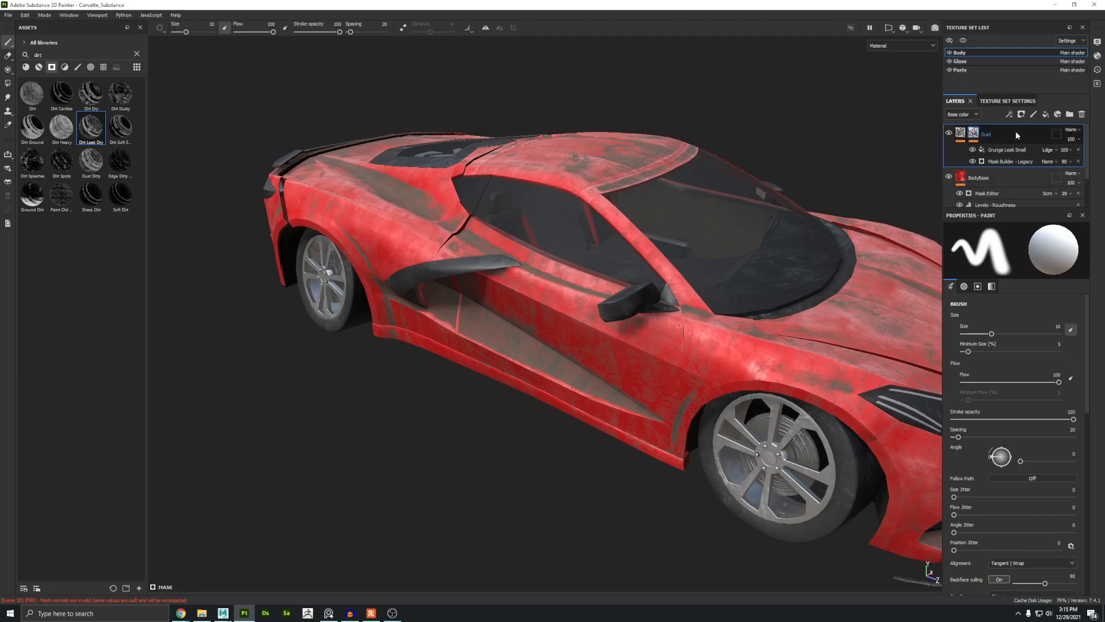
pyautogui.click(994, 62)
pyautogui.hotkey('ctrl', 'v')
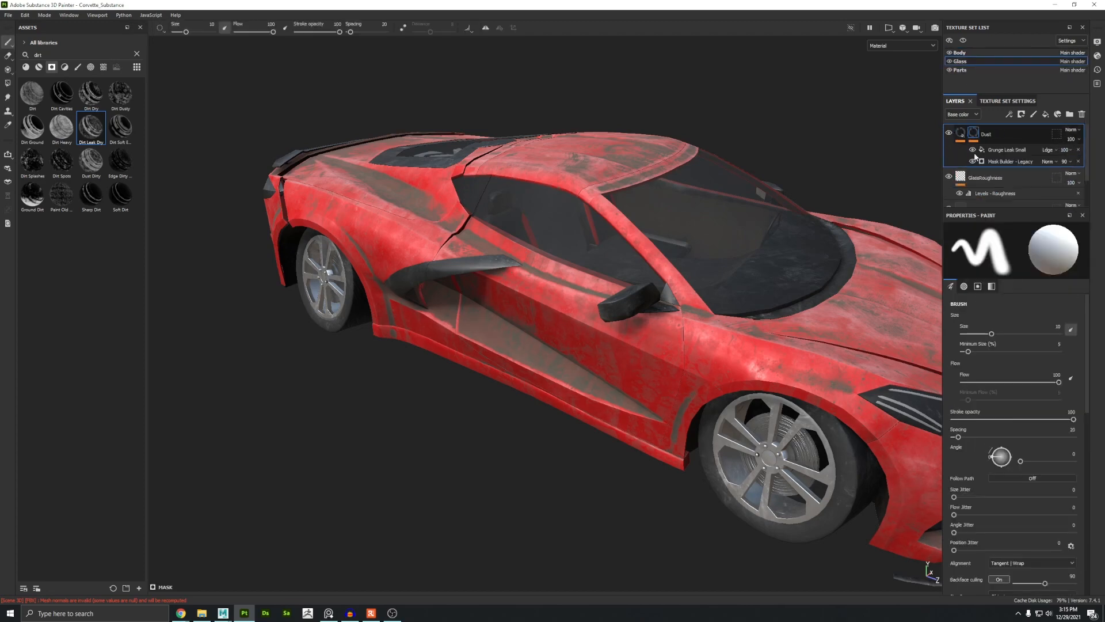
pyautogui.keyDown('alt'); pyautogui.moveTo(734, 265); pyautogui.dragTo(535, 268); pyautogui.keyUp('alt')
pyautogui.keyDown('alt'); pyautogui.moveTo(536, 268); pyautogui.dragTo(654, 365, button='right'); pyautogui.keyUp('alt')
pyautogui.moveTo(654, 364)
pyautogui.keyDown('alt'); pyautogui.mouseDown()
pyautogui.moveTo(614, 375)
pyautogui.moveTo(588, 405)
pyautogui.moveTo(630, 278)
pyautogui.moveTo(610, 322)
pyautogui.moveTo(635, 349)
pyautogui.moveTo(546, 326)
pyautogui.mouseUp(); pyautogui.keyUp('alt')
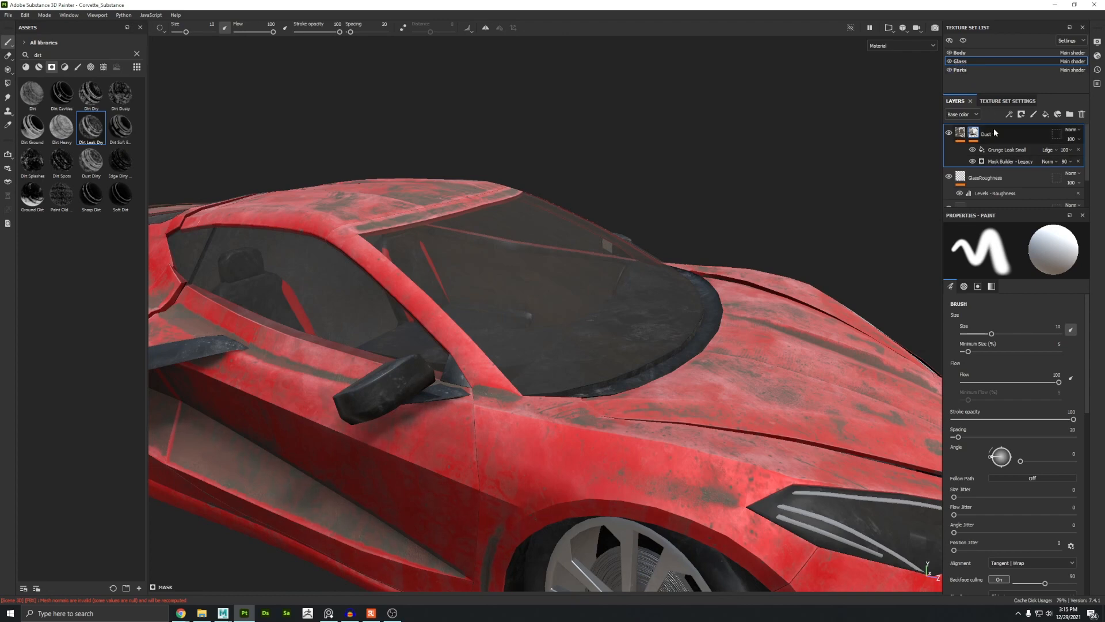
# Step: In the pasted layer's Mask Builder generator, set Level to 0.79 and World Space Normal Top Intensity to 0.62
pyautogui.click(994, 162)
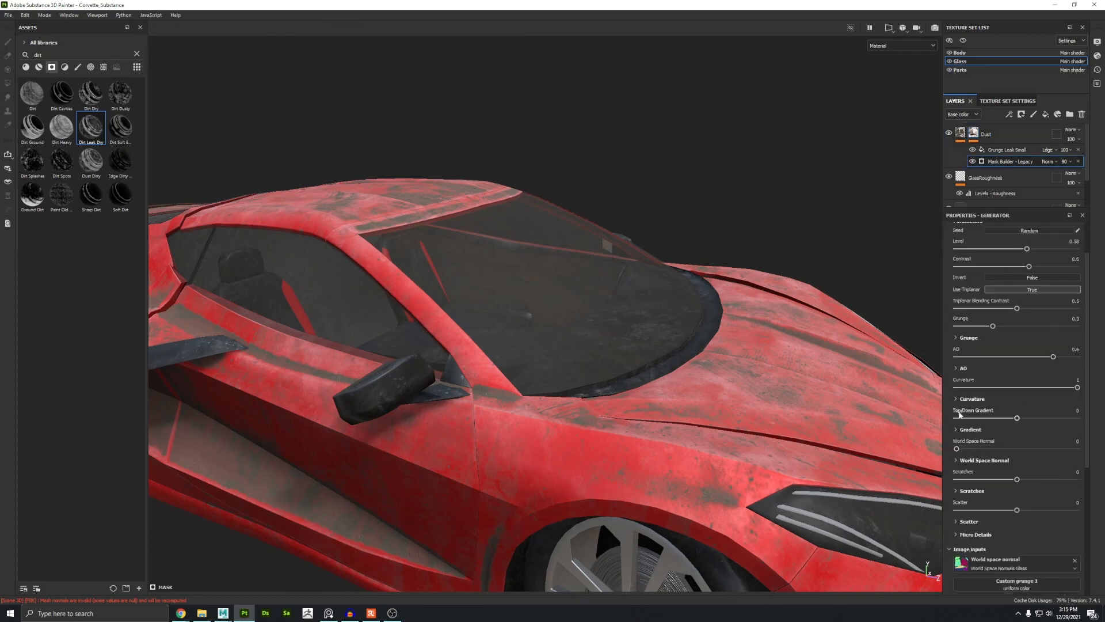
pyautogui.click(956, 461)
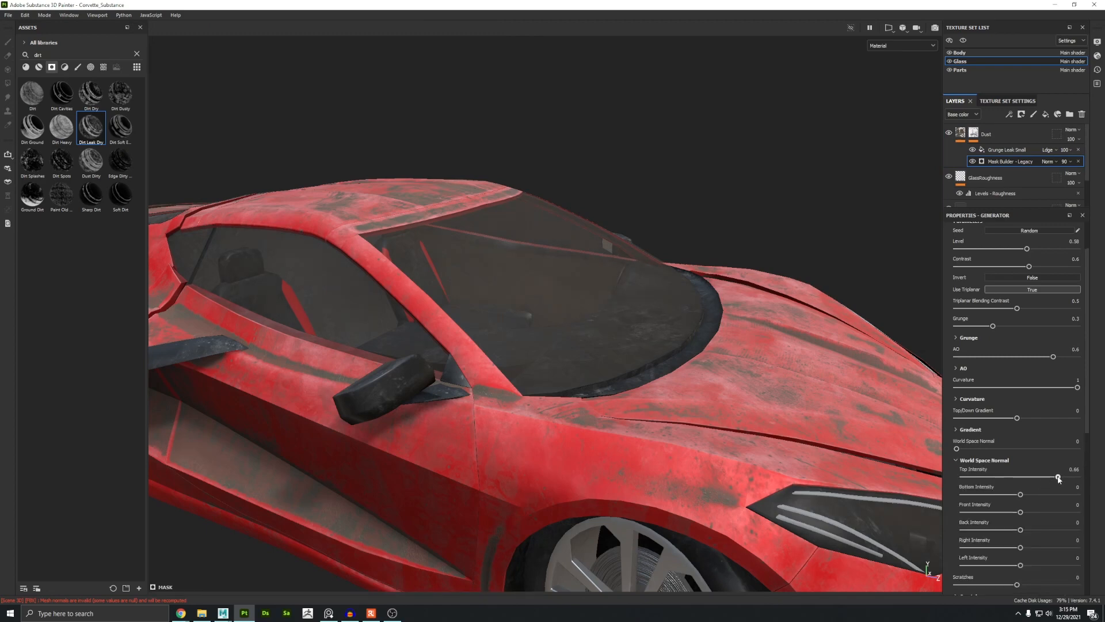
pyautogui.scroll(2, 1005, 305)
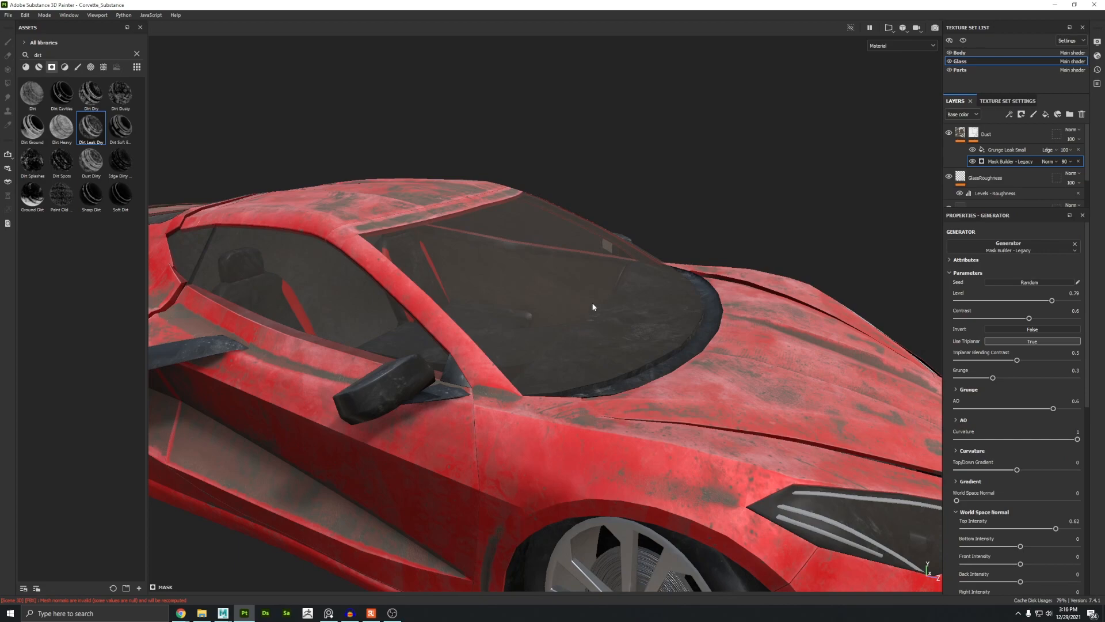
pyautogui.keyDown('alt'); pyautogui.moveTo(594, 307); pyautogui.dragTo(794, 283); pyautogui.keyUp('alt')
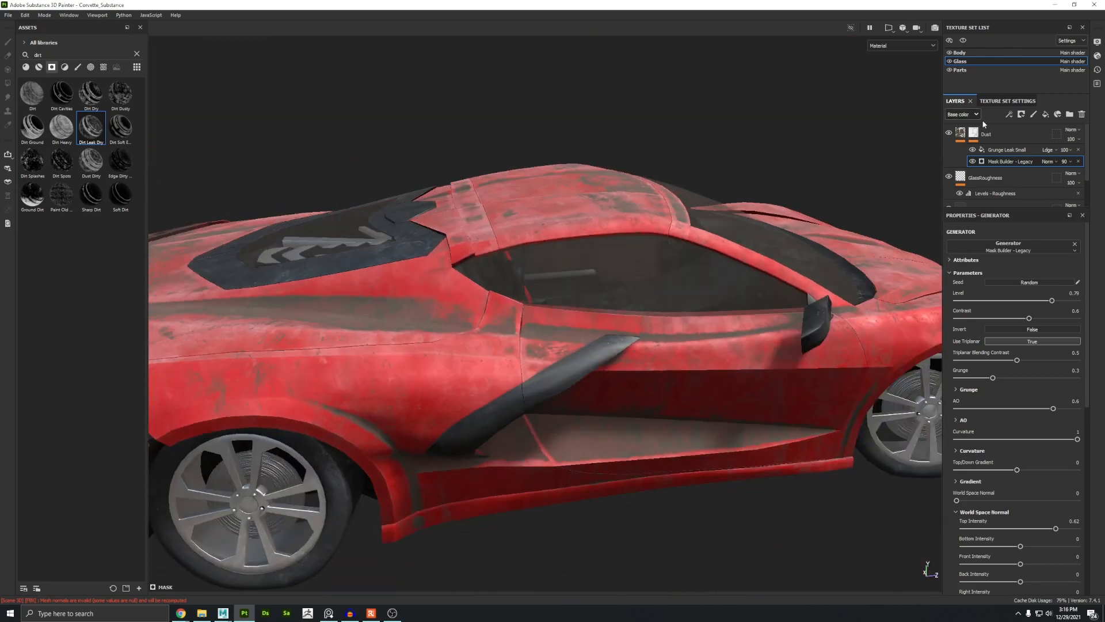
# Step: Paste the Dust layer into the Parts texture set as well
pyautogui.click(960, 69)
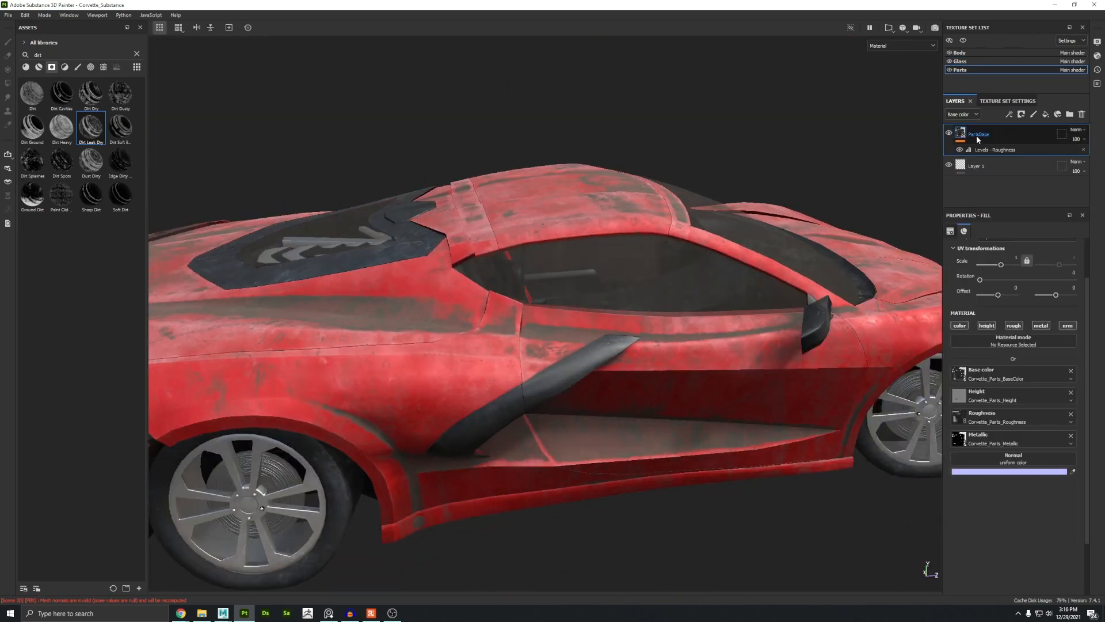
pyautogui.hotkey('ctrl', 'v')
pyautogui.keyDown('alt'); pyautogui.moveTo(525, 356); pyautogui.dragTo(242, 242); pyautogui.keyUp('alt')
pyautogui.keyDown('alt'); pyautogui.moveTo(794, 345); pyautogui.dragTo(515, 369, button='middle'); pyautogui.keyUp('alt')
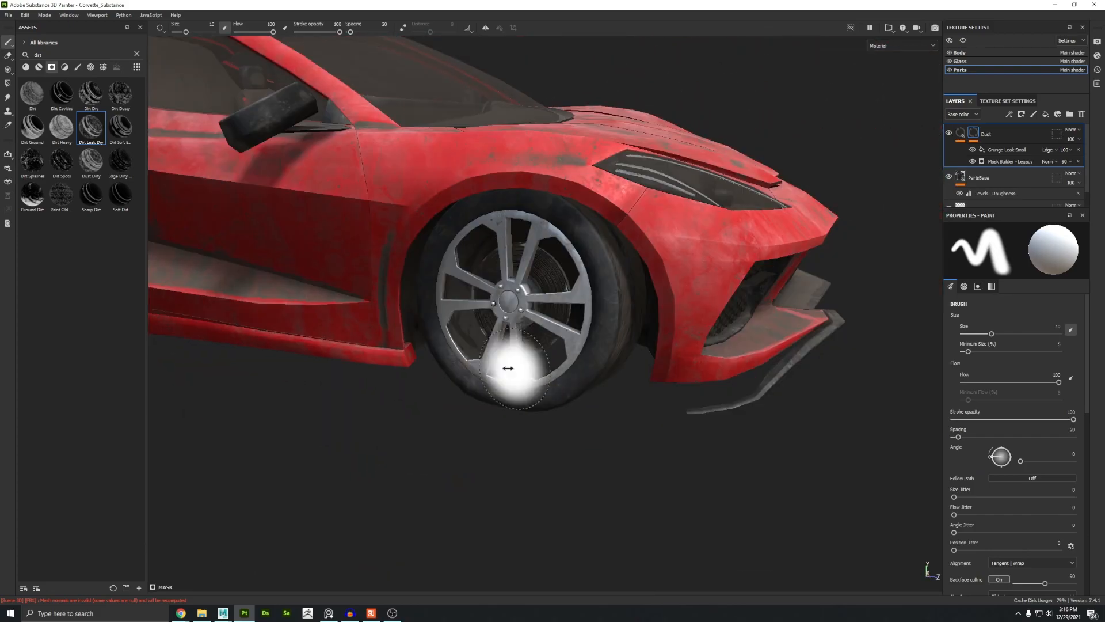
pyautogui.keyDown('alt'); pyautogui.moveTo(508, 368); pyautogui.dragTo(627, 402, button='right'); pyautogui.keyUp('alt')
pyautogui.keyDown('alt'); pyautogui.moveTo(627, 402); pyautogui.dragTo(568, 521, button='middle'); pyautogui.keyUp('alt')
pyautogui.keyDown('alt'); pyautogui.moveTo(567, 521); pyautogui.dragTo(273, 223, button='right'); pyautogui.keyUp('alt')
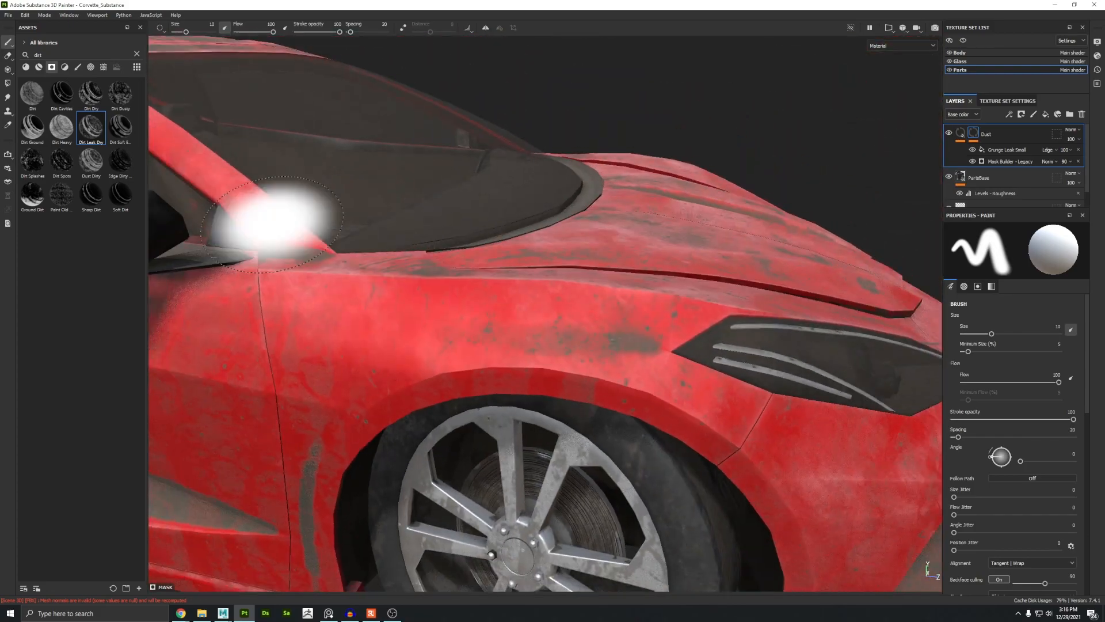
pyautogui.keyDown('alt'); pyautogui.moveTo(272, 223); pyautogui.dragTo(547, 253, button='middle'); pyautogui.keyUp('alt')
pyautogui.keyDown('alt'); pyautogui.moveTo(449, 248); pyautogui.dragTo(420, 284); pyautogui.keyUp('alt')
# Step: Return to the Body texture set and inspect the dust on the rear of the car
pyautogui.click(960, 53)
pyautogui.keyDown('alt'); pyautogui.moveTo(398, 340); pyautogui.dragTo(924, 419, button='middle'); pyautogui.keyUp('alt')
pyautogui.keyDown('alt'); pyautogui.moveTo(588, 305); pyautogui.dragTo(652, 308); pyautogui.keyUp('alt')
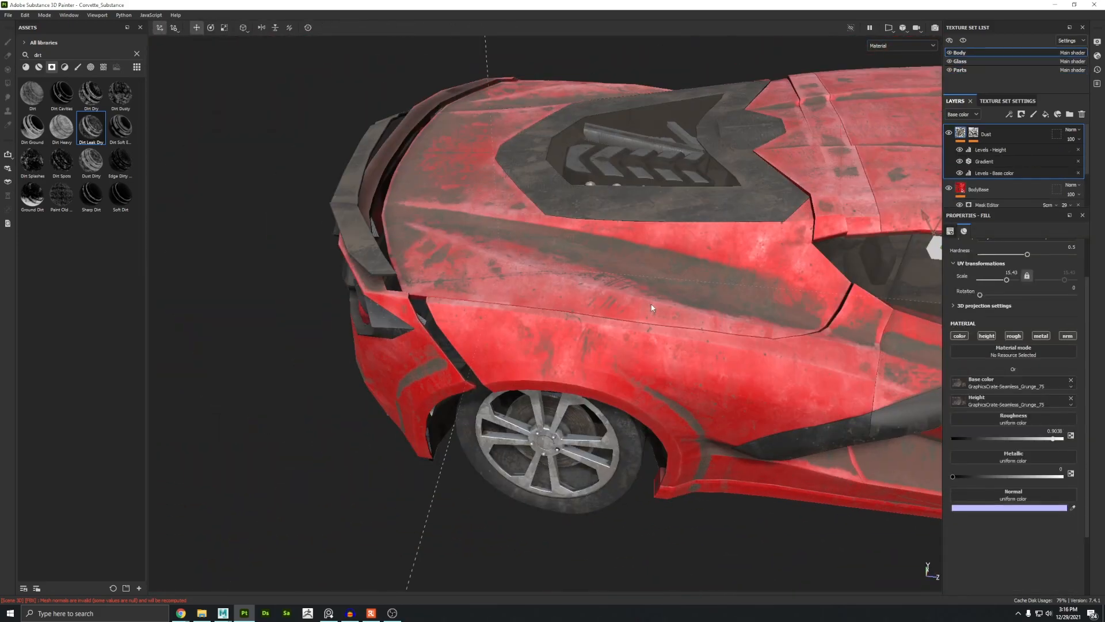
pyautogui.keyDown('alt'); pyautogui.moveTo(664, 224); pyautogui.dragTo(535, 266, button='middle'); pyautogui.keyUp('alt')
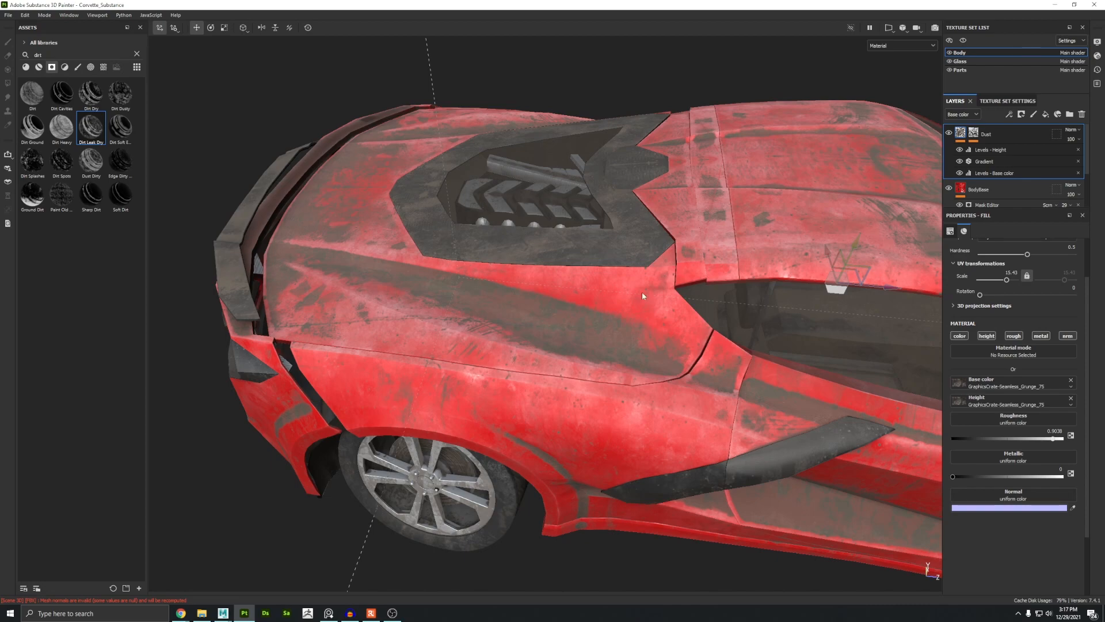
pyautogui.moveTo(345, 311)
pyautogui.keyDown('alt'); pyautogui.mouseDown()
pyautogui.moveTo(308, 323)
pyautogui.moveTo(337, 291)
pyautogui.moveTo(375, 313)
pyautogui.mouseUp(); pyautogui.keyUp('alt')
# Step: Try adding a paint effect to the Dust mask, painting and erasing dust on the rear quarter, then delete that effect
pyautogui.click(974, 134)
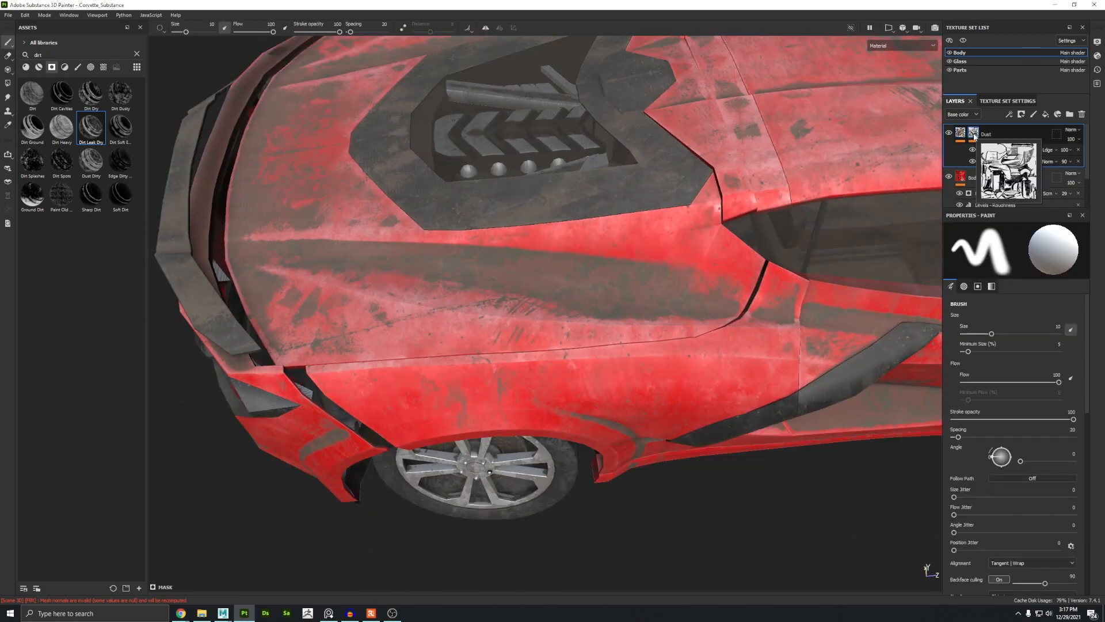
pyautogui.click(1009, 115)
pyautogui.click(1023, 136)
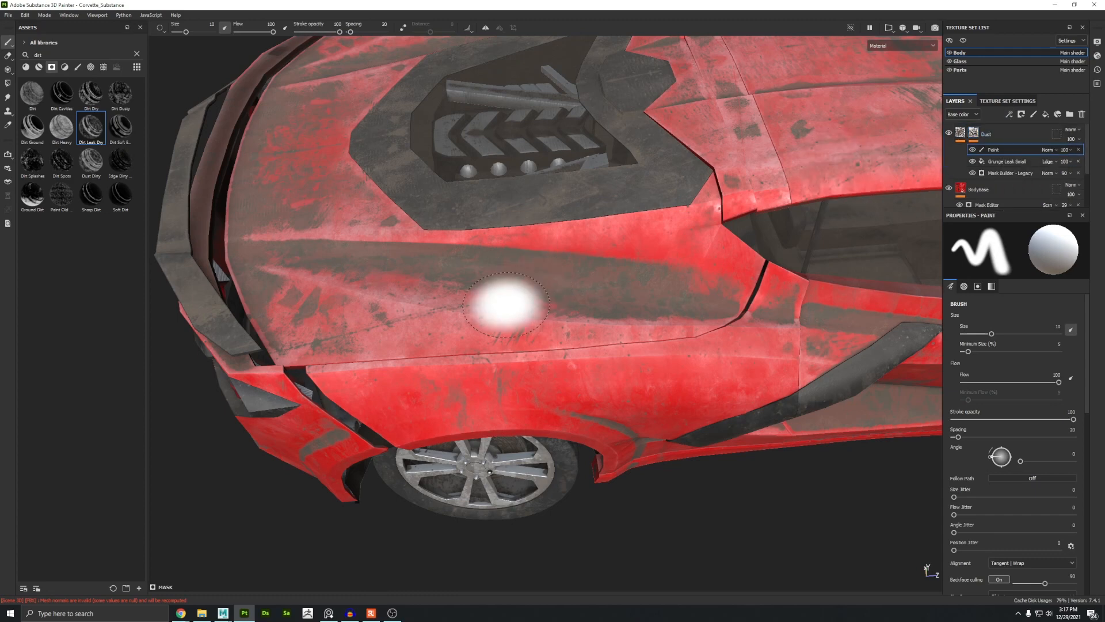
pyautogui.moveTo(458, 303)
pyautogui.mouseDown()
pyautogui.moveTo(360, 321)
pyautogui.moveTo(743, 173)
pyautogui.moveTo(772, 109)
pyautogui.mouseUp()
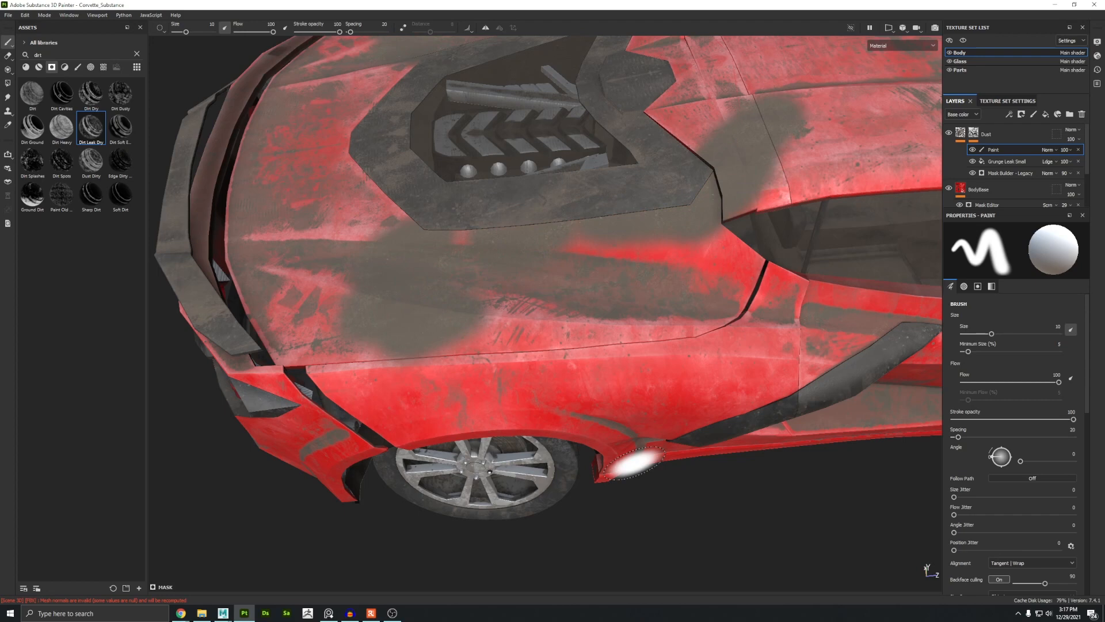
pyautogui.press('x')
pyautogui.moveTo(547, 305)
pyautogui.mouseDown()
pyautogui.moveTo(449, 321)
pyautogui.moveTo(374, 306)
pyautogui.moveTo(584, 214)
pyautogui.mouseUp()
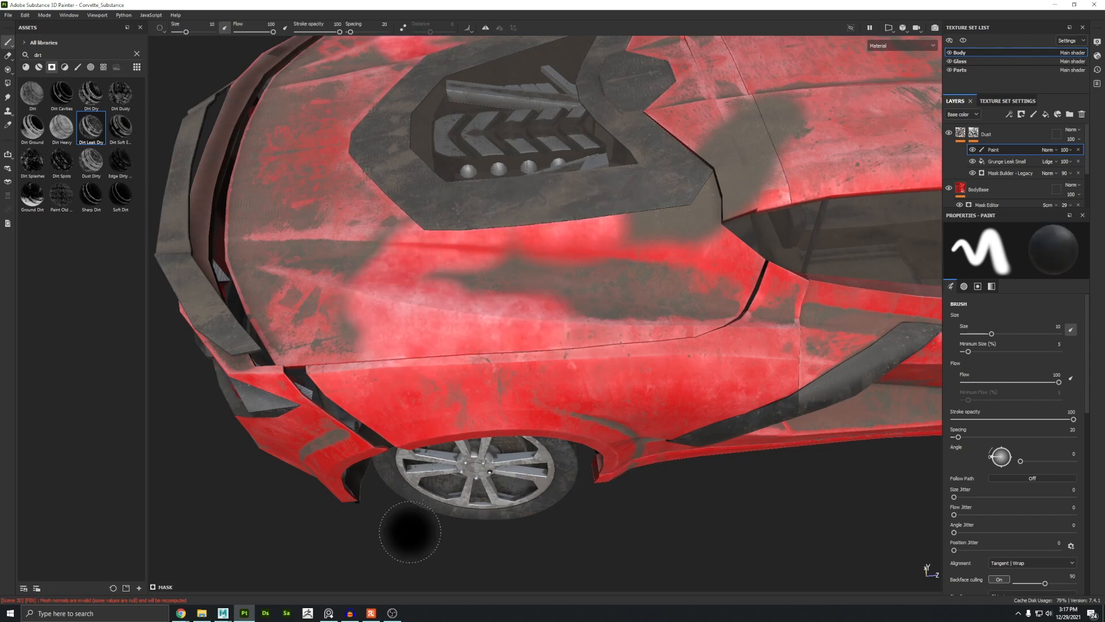
pyautogui.moveTo(656, 311); pyautogui.dragTo(247, 195)
pyautogui.moveTo(675, 331)
pyautogui.mouseDown()
pyautogui.moveTo(679, 165)
pyautogui.moveTo(675, 204)
pyautogui.mouseUp()
pyautogui.click(1078, 150)
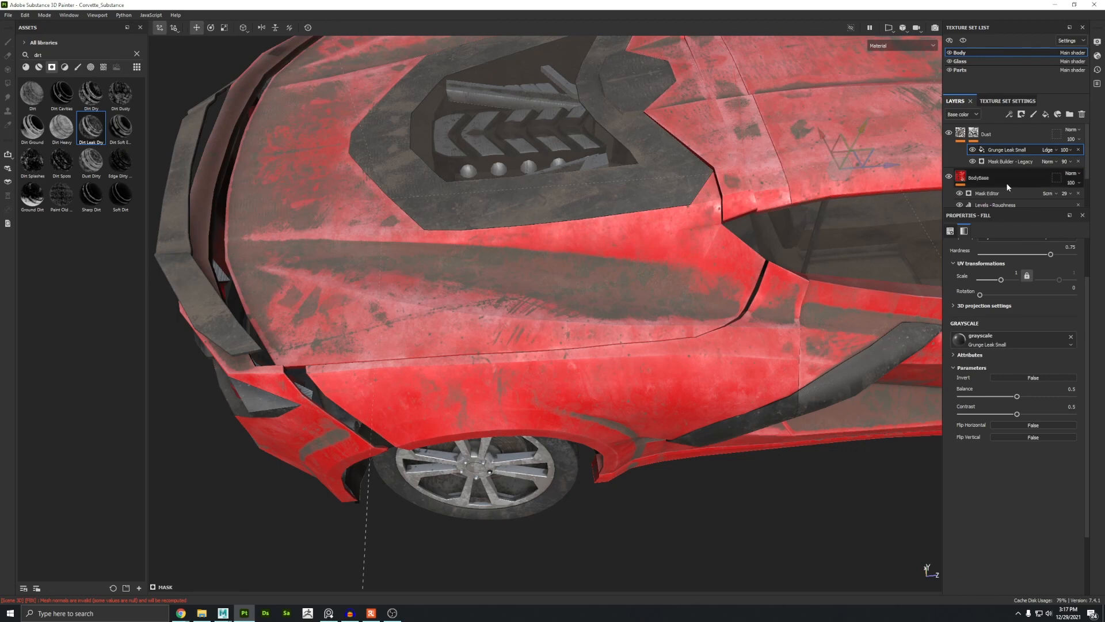
# Step: Add a new paint effect to the Dust layer's mask and pick a handprint brush from a search for hand
pyautogui.click(1009, 114)
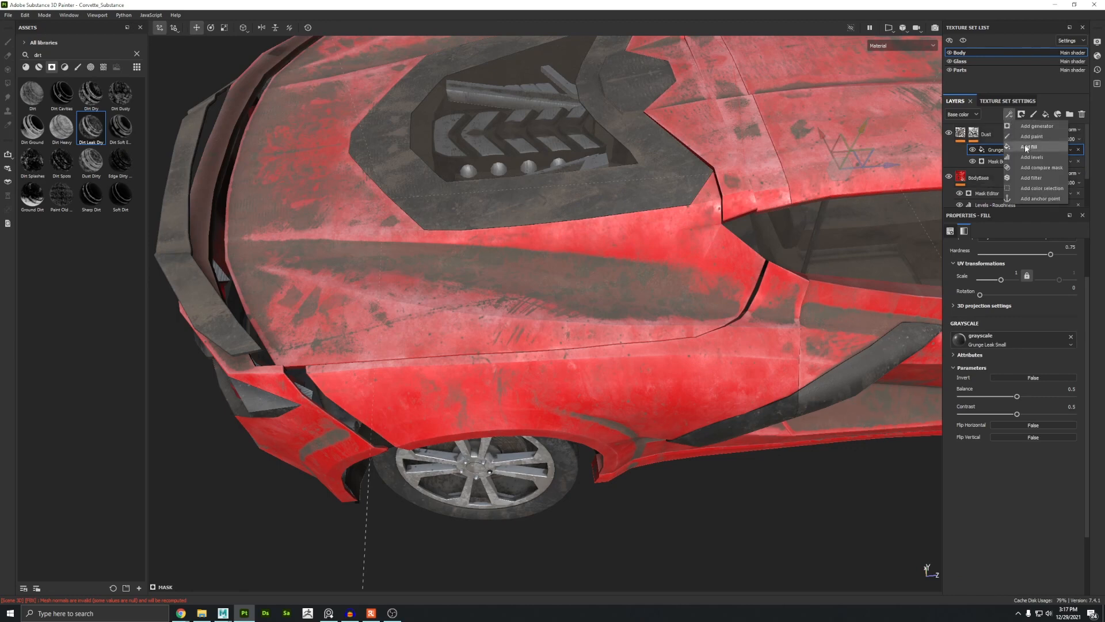
pyautogui.click(1024, 136)
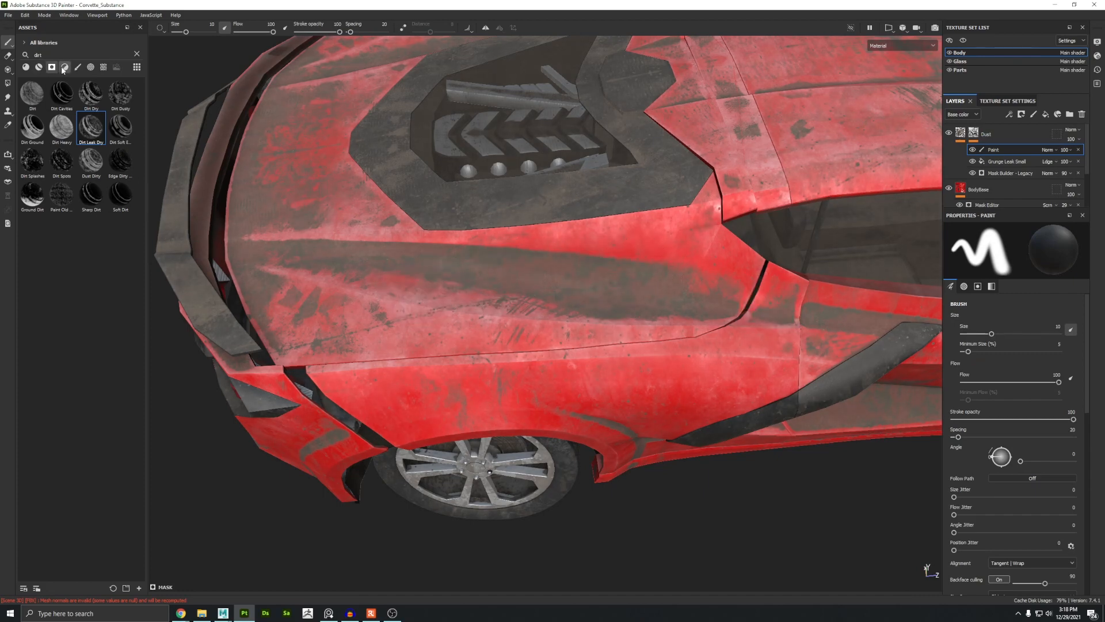
pyautogui.click(91, 66)
pyautogui.click(136, 53)
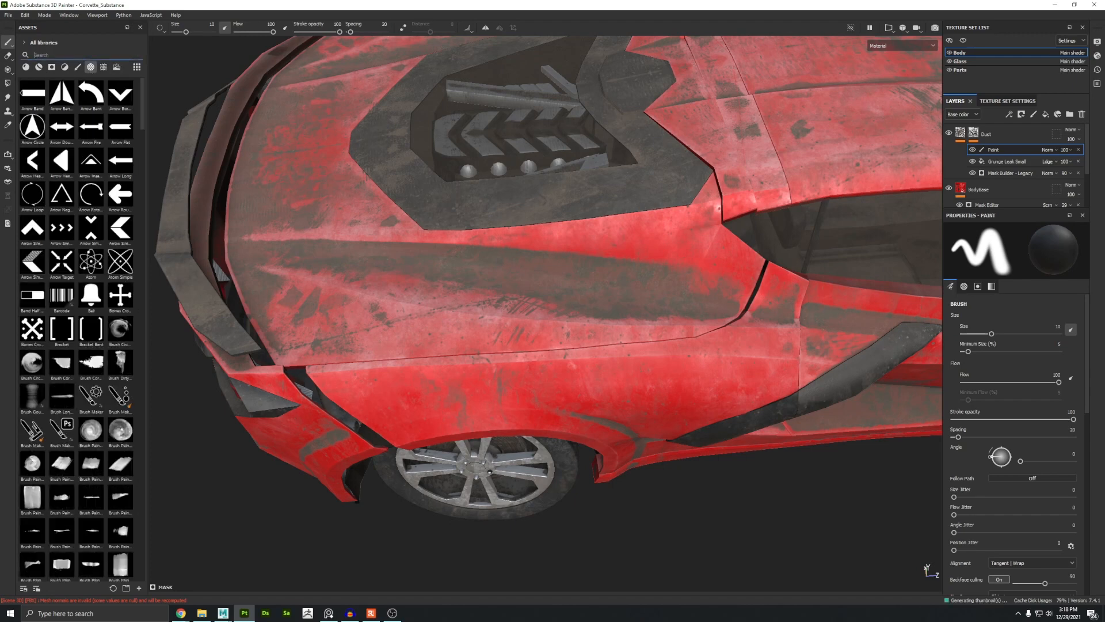
pyautogui.write('hand')
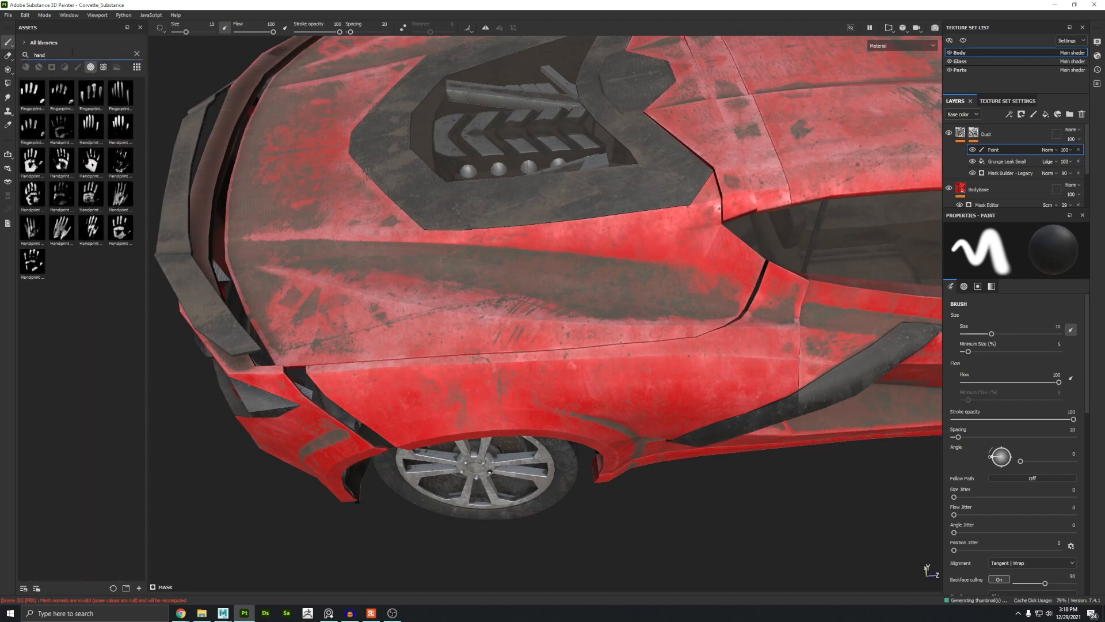
pyautogui.click(120, 198)
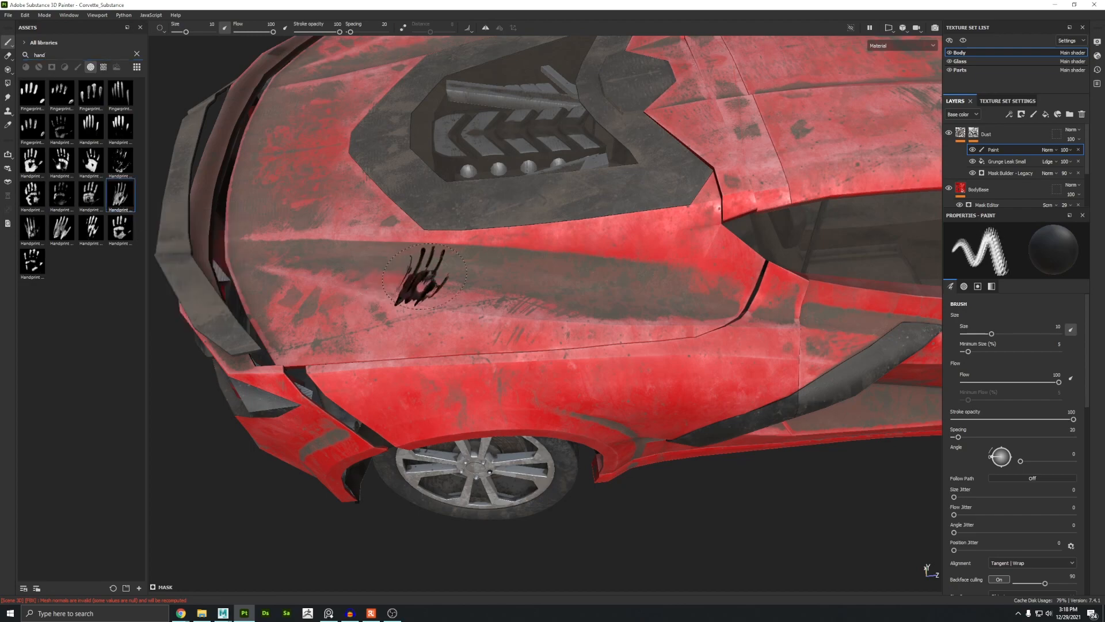
# Step: Stamp a large handprint into the Dust mask on the rear quarter panel
pyautogui.keyDown('alt'); pyautogui.moveTo(501, 277); pyautogui.dragTo(534, 294); pyautogui.keyUp('alt')
pyautogui.keyDown('ctrl'); pyautogui.moveTo(521, 288); pyautogui.dragTo(581, 287, button='right'); pyautogui.keyUp('ctrl')
pyautogui.moveTo(522, 288)
pyautogui.keyDown('ctrl'); pyautogui.mouseDown()
pyautogui.moveTo(523, 310)
pyautogui.moveTo(521, 254)
pyautogui.mouseUp(); pyautogui.keyUp('ctrl')
pyautogui.keyDown('ctrl'); pyautogui.moveTo(397, 290); pyautogui.dragTo(397, 322); pyautogui.keyUp('ctrl')
pyautogui.keyDown('ctrl'); pyautogui.moveTo(287, 278); pyautogui.dragTo(288, 287); pyautogui.keyUp('ctrl')
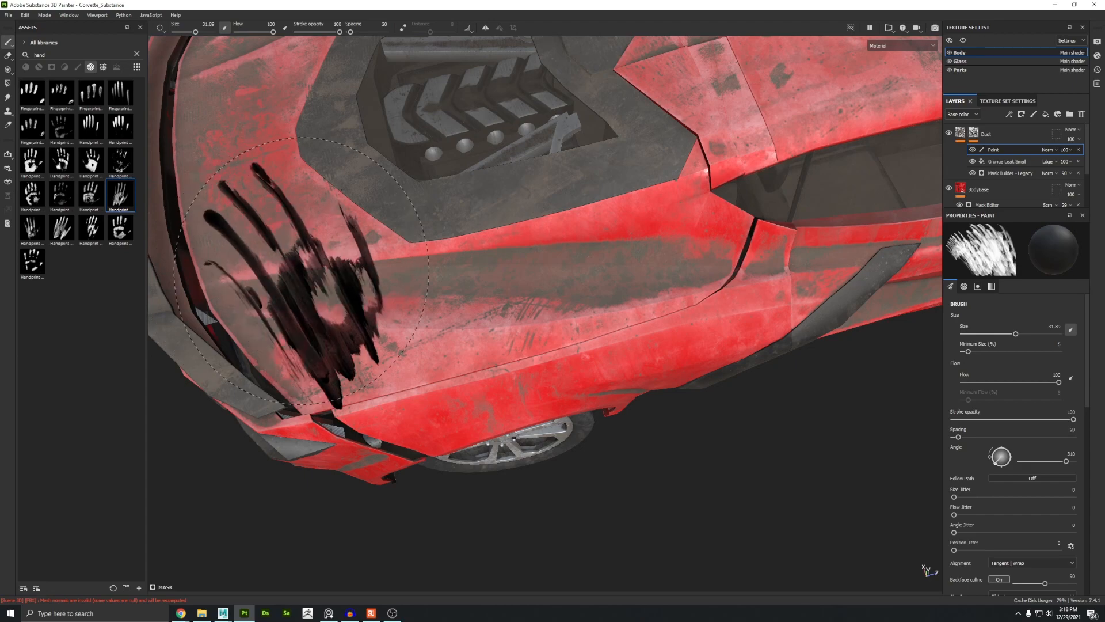
pyautogui.click(303, 279)
# Step: Stamp smaller handprints, brush size about 12.46, into the Dust mask along the door and side skirt
pyautogui.moveTo(478, 331)
pyautogui.keyDown('alt'); pyautogui.mouseDown()
pyautogui.moveTo(500, 270)
pyautogui.moveTo(553, 273)
pyautogui.mouseUp(); pyautogui.keyUp('alt')
pyautogui.keyDown('ctrl'); pyautogui.moveTo(591, 299); pyautogui.dragTo(544, 299, button='right'); pyautogui.keyUp('ctrl')
pyautogui.keyDown('alt'); pyautogui.moveTo(610, 296); pyautogui.dragTo(374, 259, button='middle'); pyautogui.keyUp('alt')
pyautogui.keyDown('alt'); pyautogui.moveTo(498, 288); pyautogui.dragTo(453, 260); pyautogui.keyUp('alt')
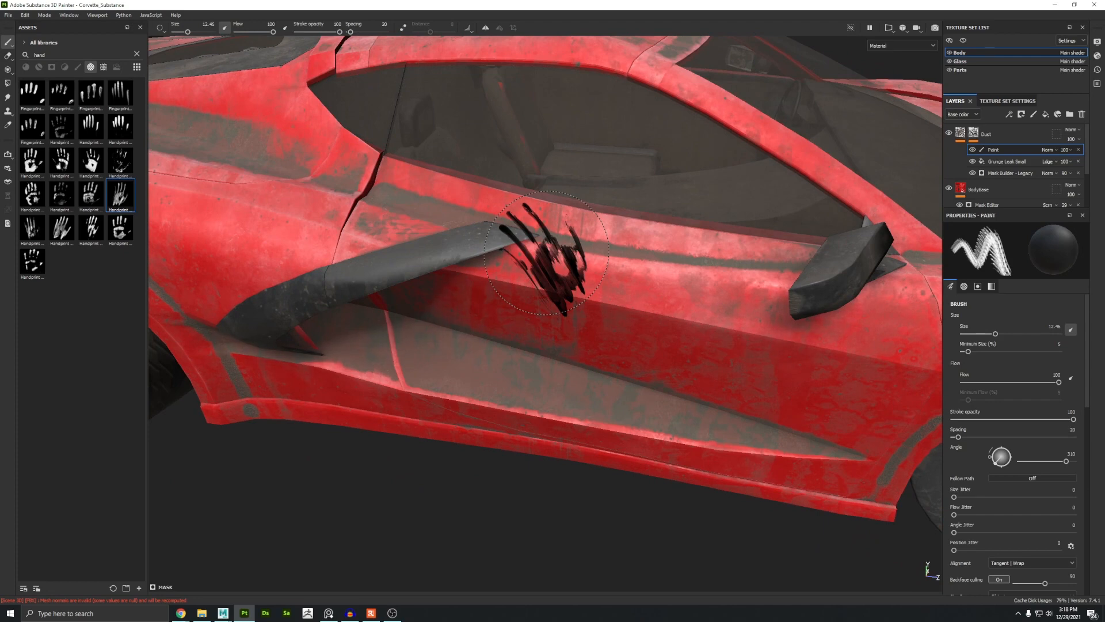
pyautogui.moveTo(542, 321)
pyautogui.keyDown('alt'); pyautogui.mouseDown()
pyautogui.moveTo(466, 253)
pyautogui.moveTo(481, 244)
pyautogui.mouseUp(); pyautogui.keyUp('alt')
pyautogui.keyDown('ctrl'); pyautogui.moveTo(508, 297); pyautogui.dragTo(508, 309); pyautogui.keyUp('ctrl')
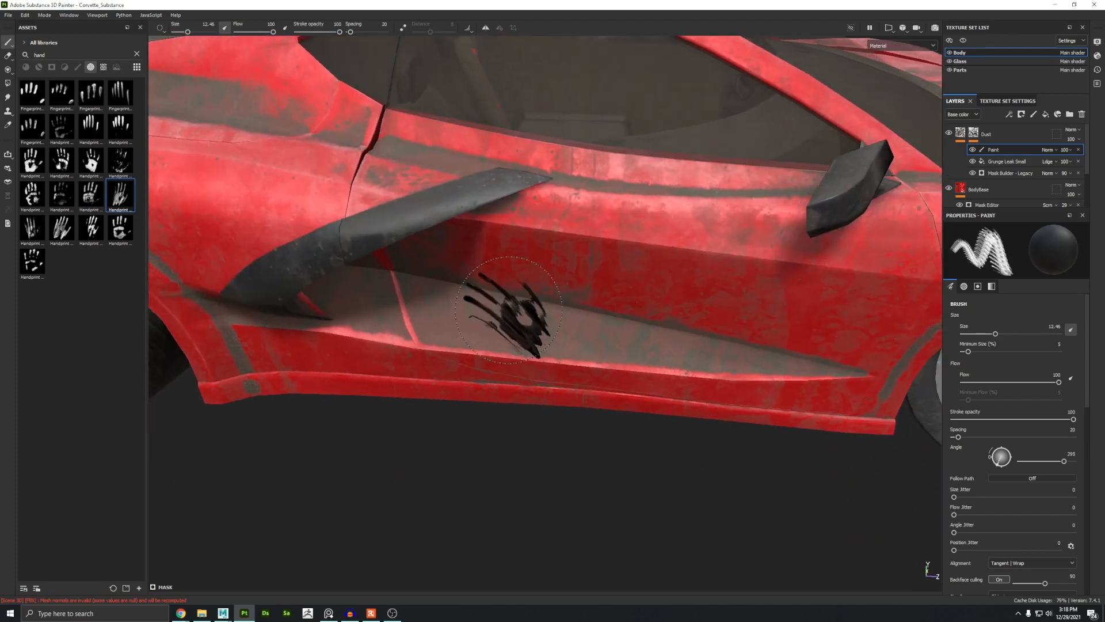
pyautogui.click(508, 310)
pyautogui.keyDown('alt'); pyautogui.moveTo(345, 418); pyautogui.dragTo(416, 347); pyautogui.keyUp('alt')
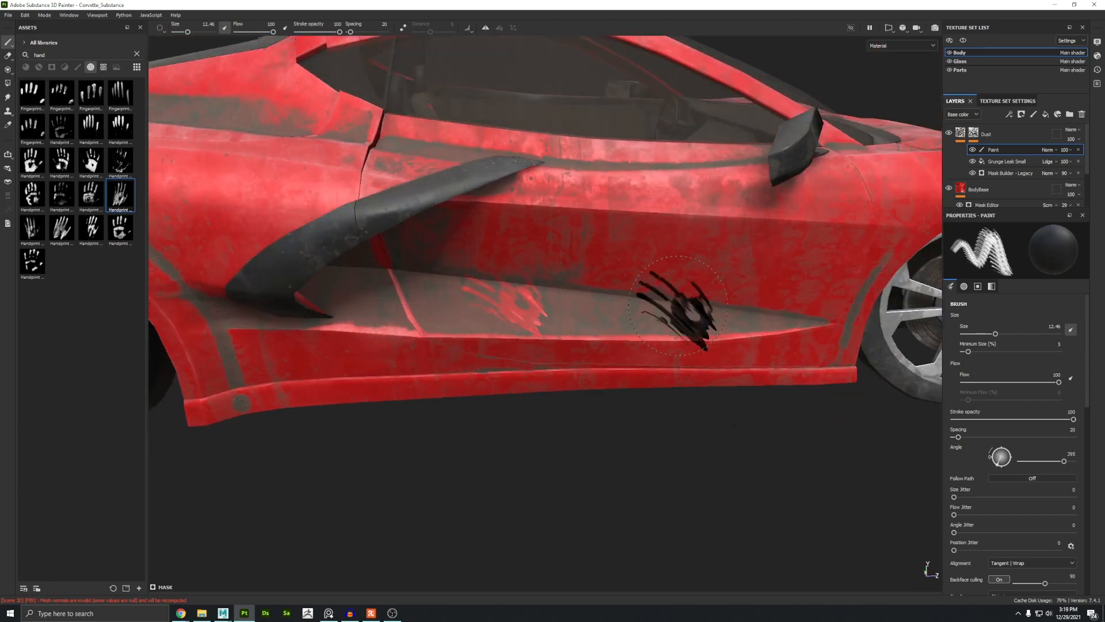
pyautogui.moveTo(666, 316)
pyautogui.keyDown('alt'); pyautogui.mouseDown()
pyautogui.moveTo(518, 247)
pyautogui.moveTo(376, 388)
pyautogui.mouseUp(); pyautogui.keyUp('alt')
pyautogui.keyDown('alt'); pyautogui.moveTo(376, 389); pyautogui.dragTo(403, 352); pyautogui.keyUp('alt')
# Step: Review the reference photos of dusty, damaged Corvettes
pyautogui.click(329, 613)
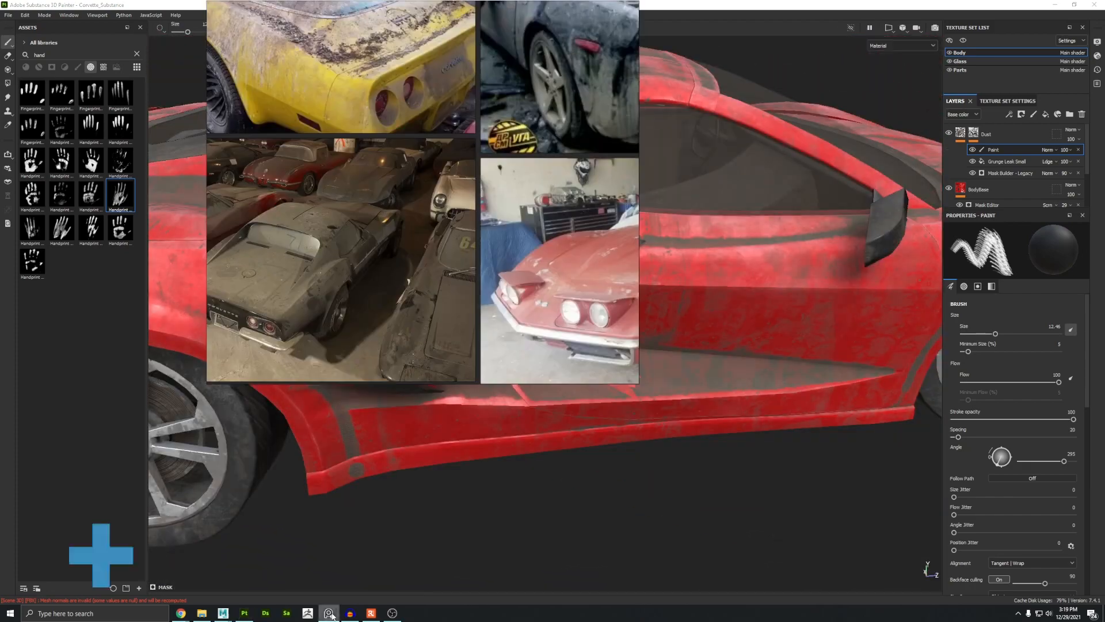
pyautogui.scroll(-5, 503, 256)
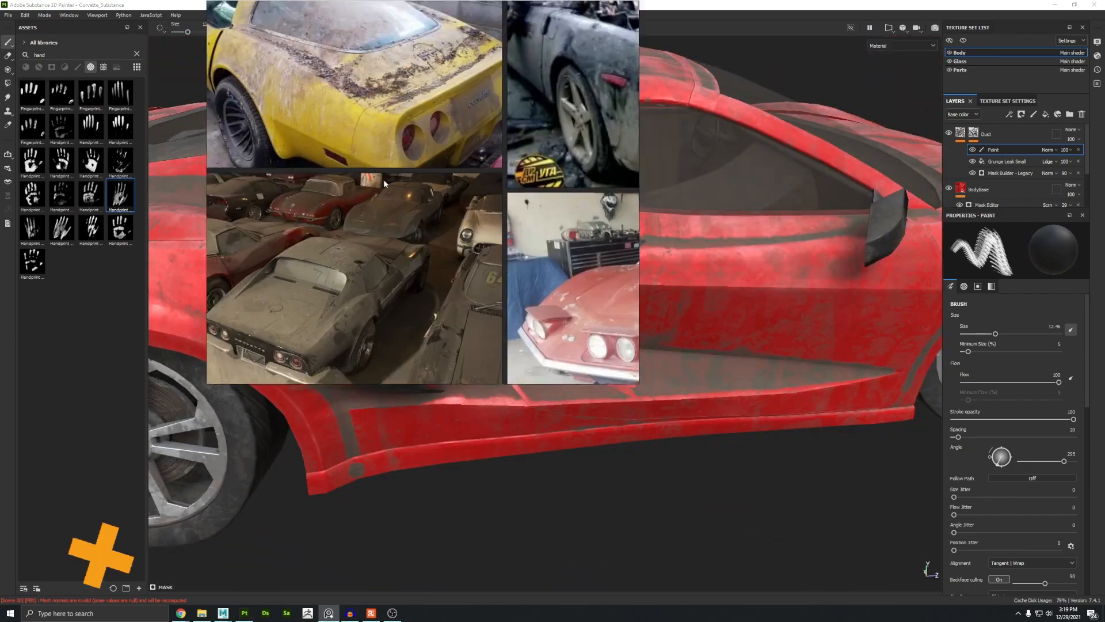
pyautogui.moveTo(625, 166); pyautogui.dragTo(455, 285, button='middle')
pyautogui.scroll(5, 411, 110)
pyautogui.moveTo(411, 110); pyautogui.dragTo(445, 195, button='middle')
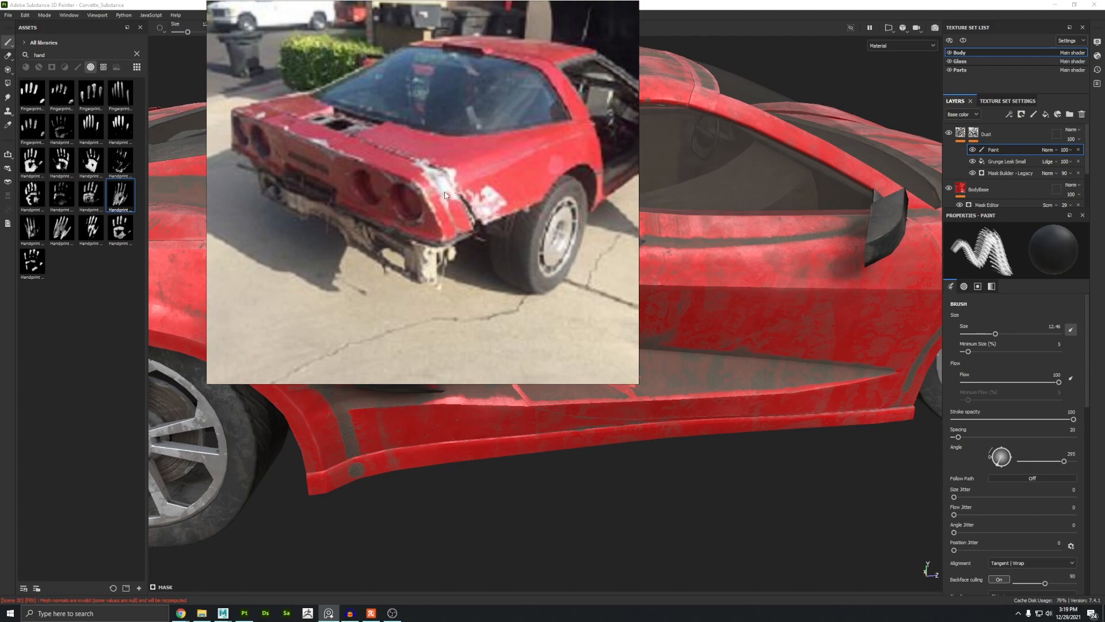
pyautogui.click(799, 4)
pyautogui.keyDown('alt'); pyautogui.moveTo(716, 94); pyautogui.dragTo(612, 266); pyautogui.keyUp('alt')
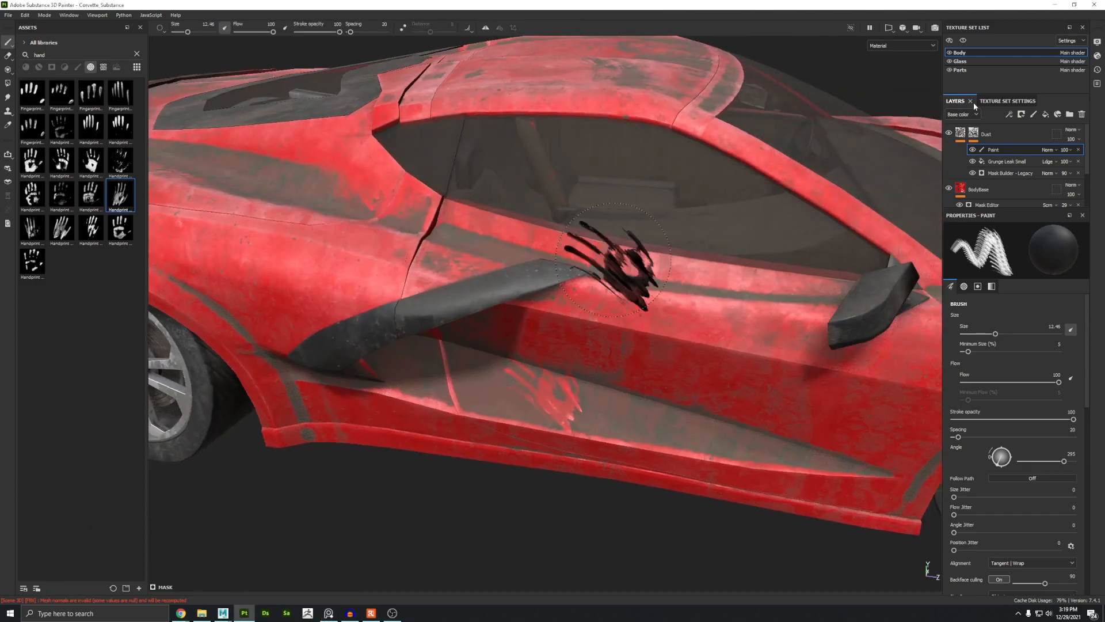
# Step: Add a fill layer above the Dust layer and name it Fiberglass
pyautogui.click(1006, 136)
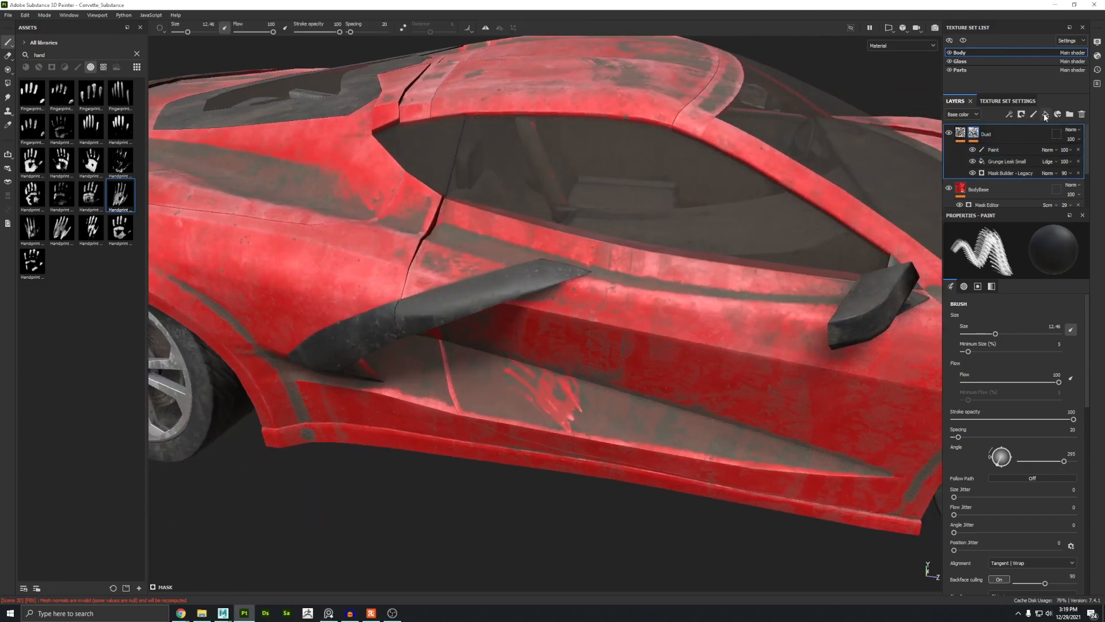
pyautogui.click(1047, 114)
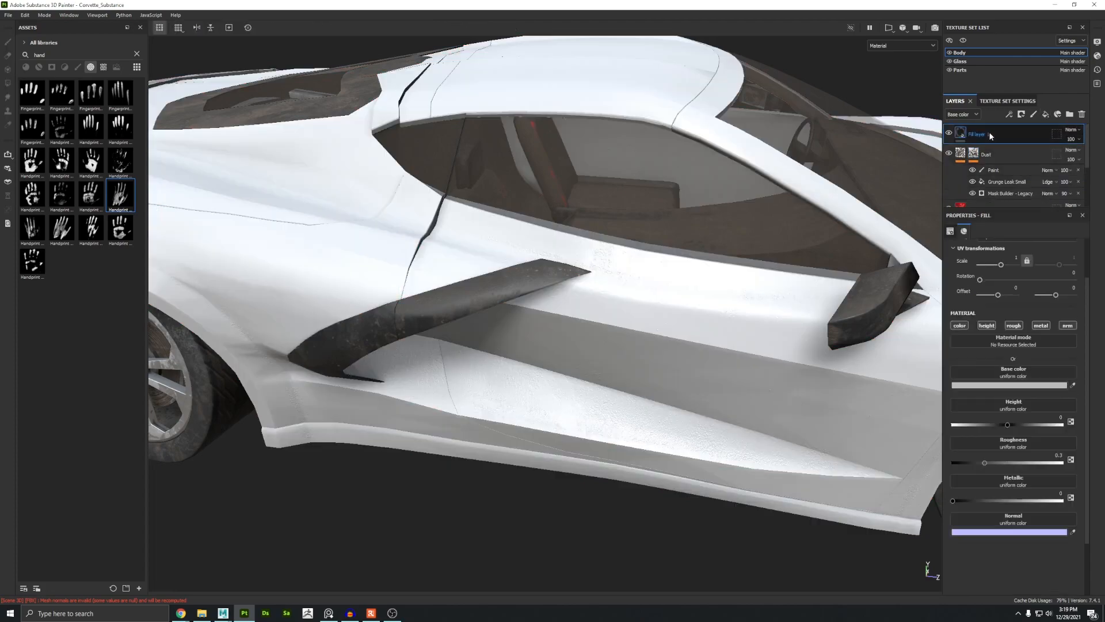
pyautogui.write('Fiberglass')
pyautogui.press('Return')
pyautogui.keyDown('alt'); pyautogui.moveTo(576, 167); pyautogui.dragTo(311, 167); pyautogui.keyUp('alt')
# Step: Set the Fiberglass fill's base color to 938D89 and its roughness to about 0.5652
pyautogui.click(1004, 386)
pyautogui.click(990, 484)
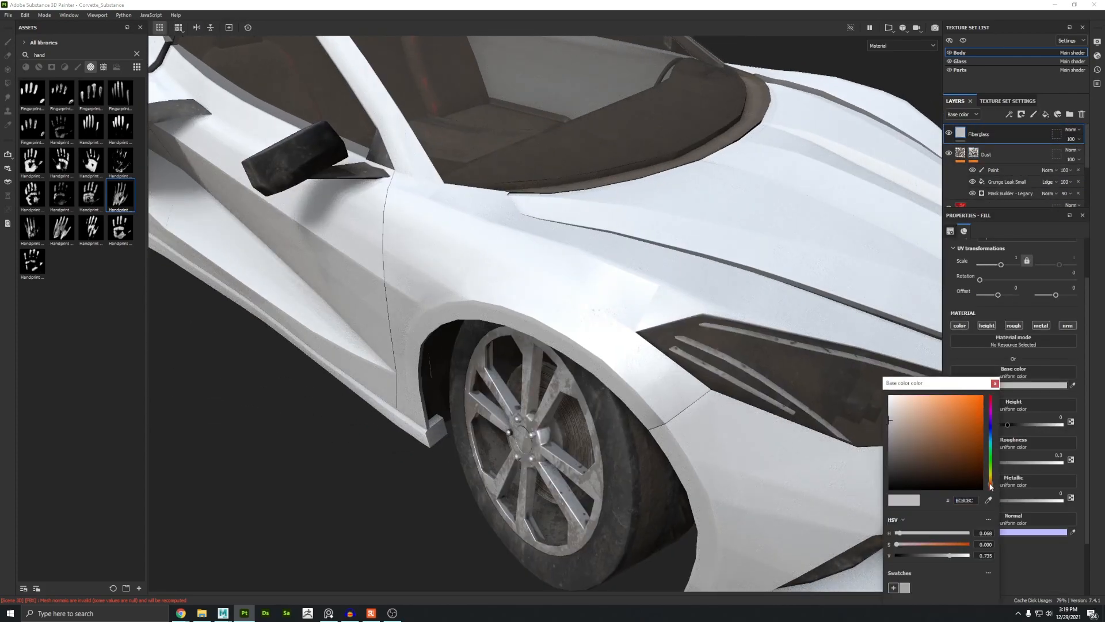
pyautogui.moveTo(894, 421); pyautogui.dragTo(896, 434)
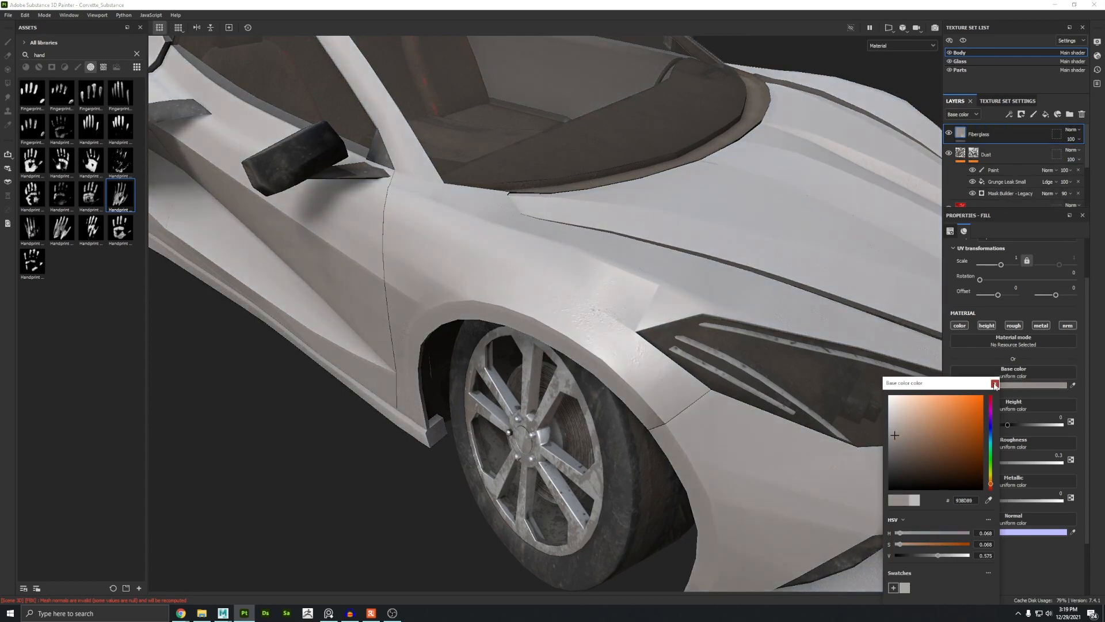
pyautogui.click(1005, 441)
pyautogui.moveTo(985, 463); pyautogui.dragTo(1015, 463)
pyautogui.keyDown('alt'); pyautogui.moveTo(481, 214); pyautogui.dragTo(429, 220); pyautogui.keyUp('alt')
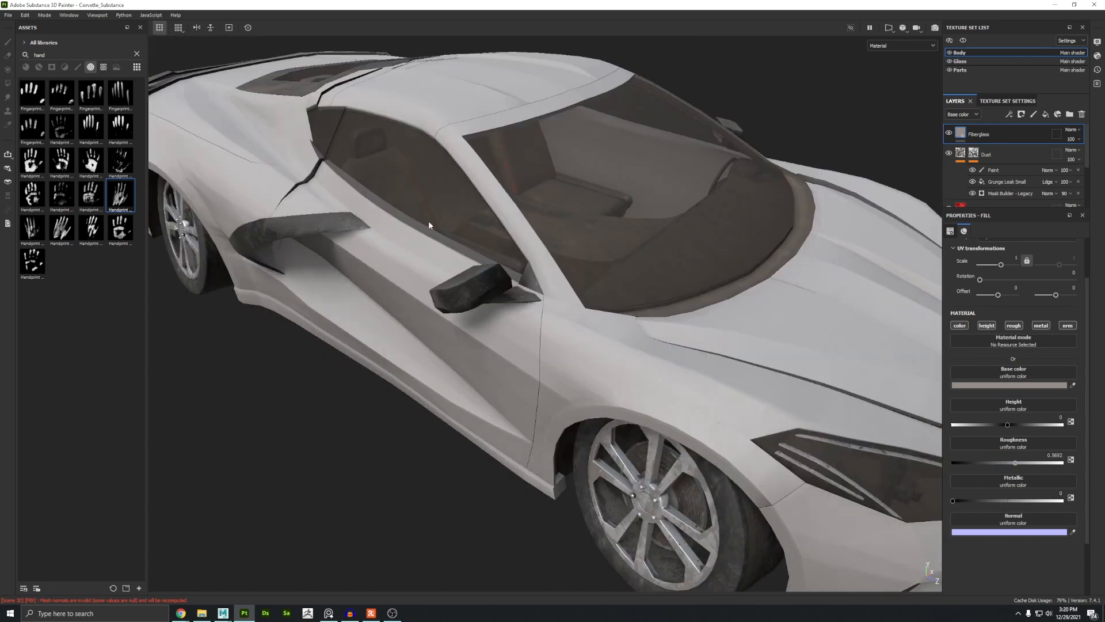
pyautogui.keyDown('alt'); pyautogui.moveTo(554, 296); pyautogui.dragTo(565, 224, button='middle'); pyautogui.keyUp('alt')
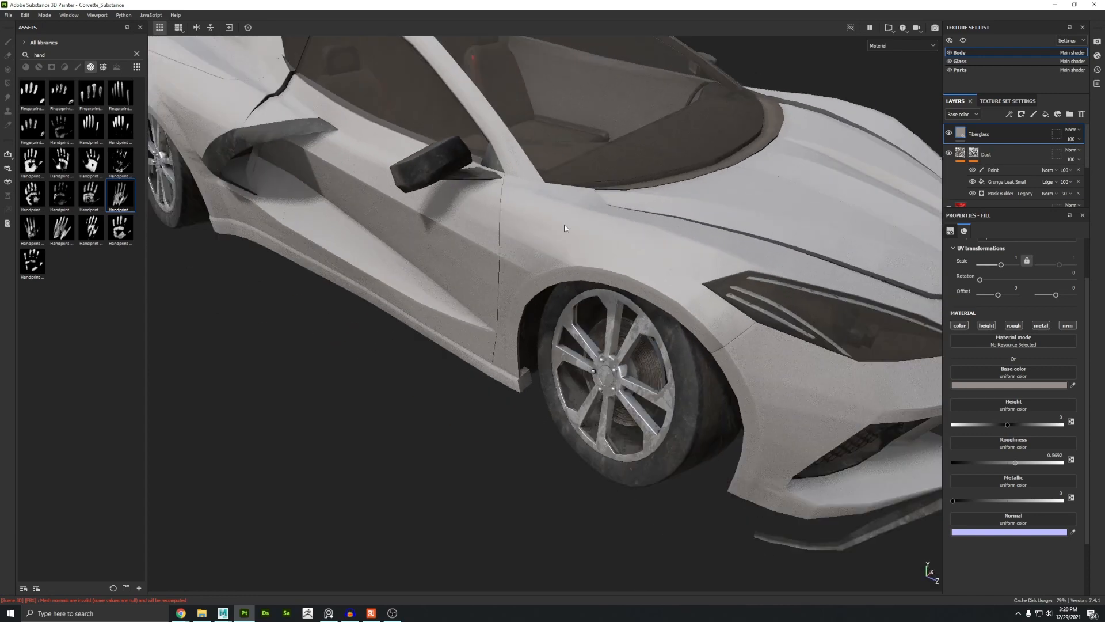
# Step: Add a Mask Editor generator effect inside the Fiberglass fill layer and set its blend mode to Screen
pyautogui.keyDown('alt'); pyautogui.moveTo(564, 225); pyautogui.dragTo(542, 275); pyautogui.keyUp('alt')
pyautogui.click(1010, 115)
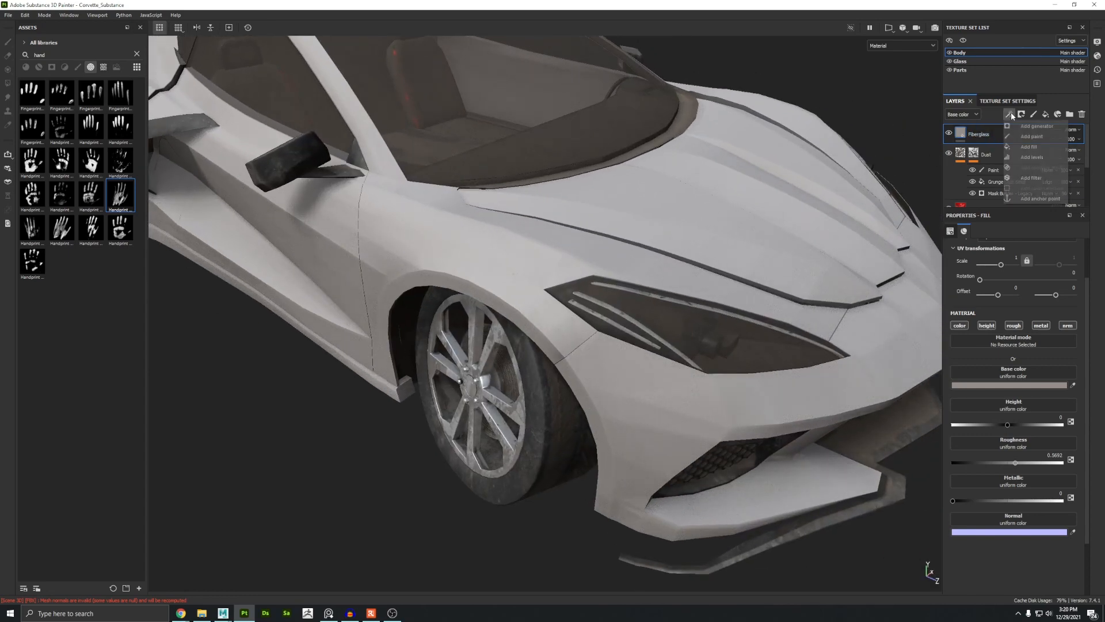
pyautogui.click(1023, 126)
pyautogui.click(989, 261)
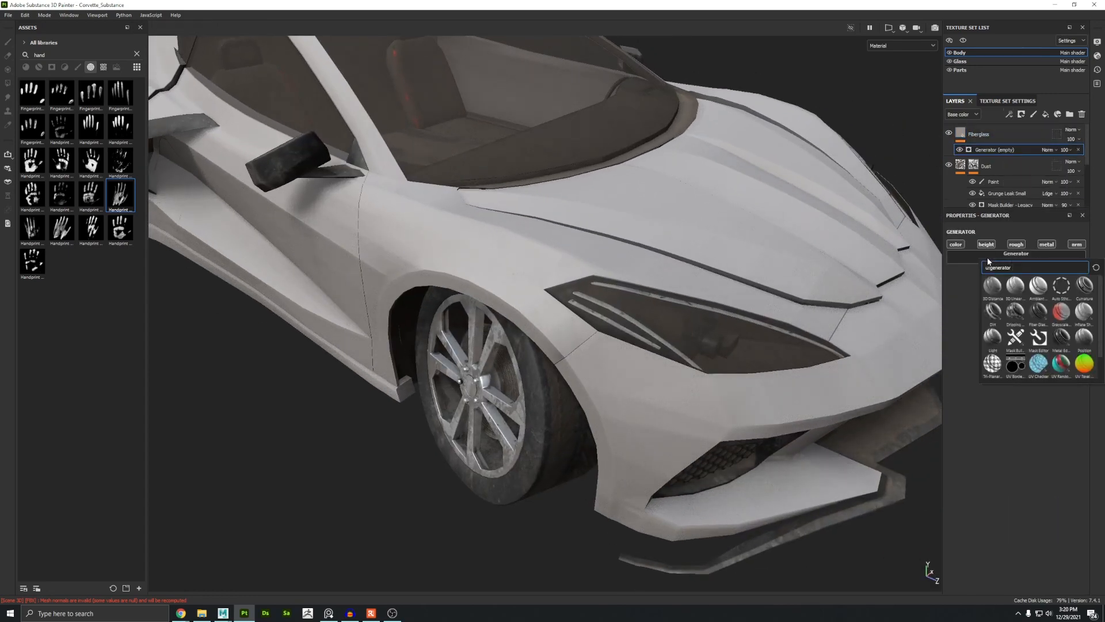
pyautogui.click(1040, 340)
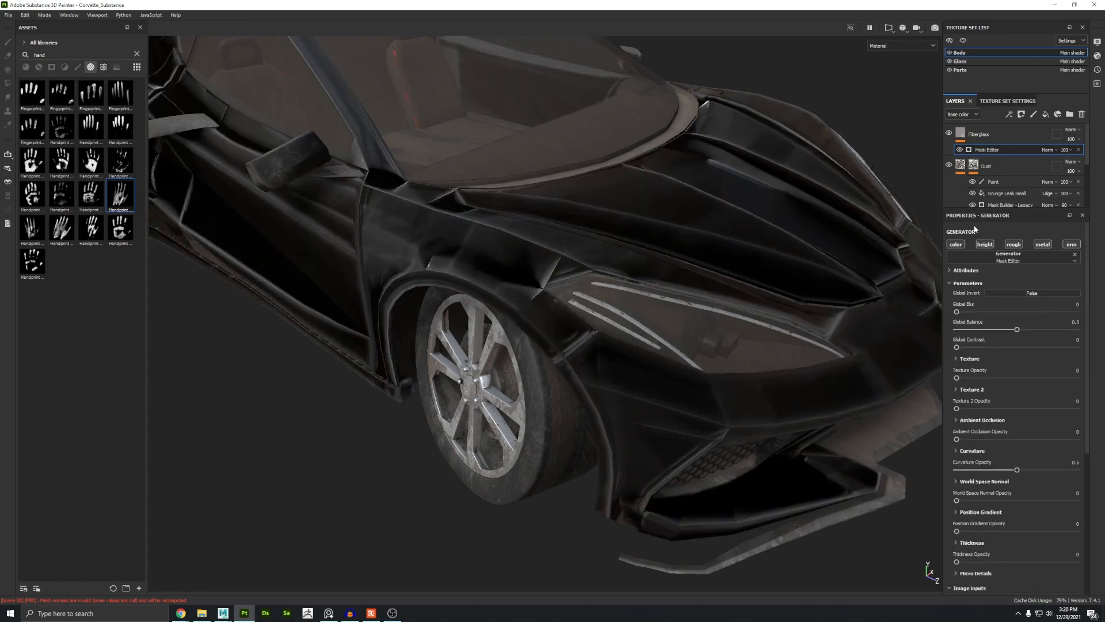
pyautogui.click(1047, 151)
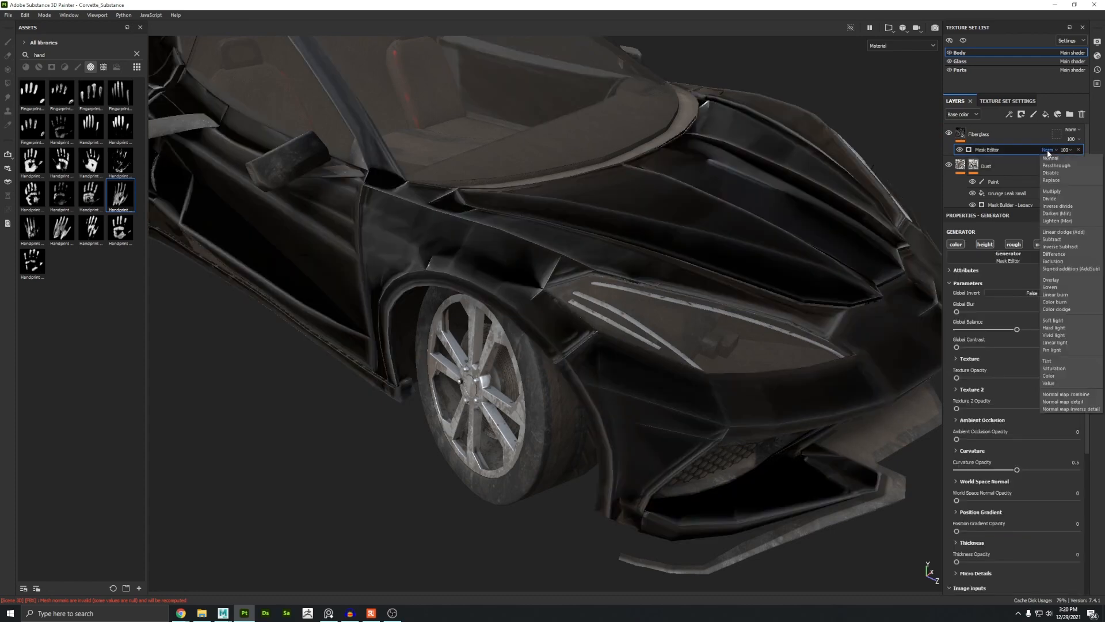
pyautogui.click(1057, 287)
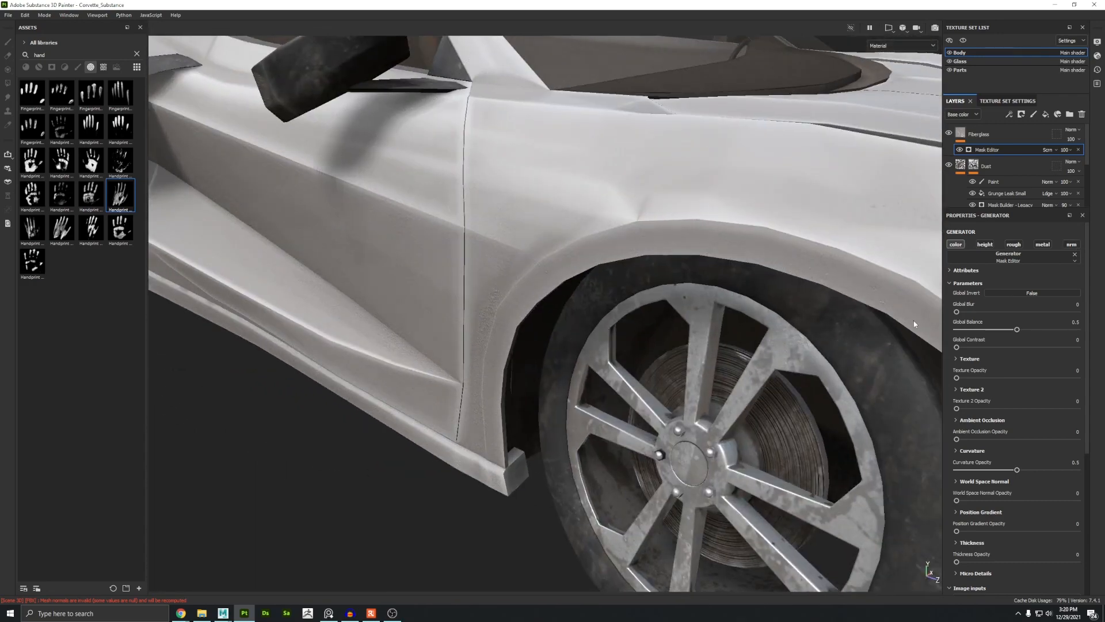
# Step: Set the Mask Editor generator's global blur to about 1.83
pyautogui.moveTo(963, 313); pyautogui.dragTo(965, 315)
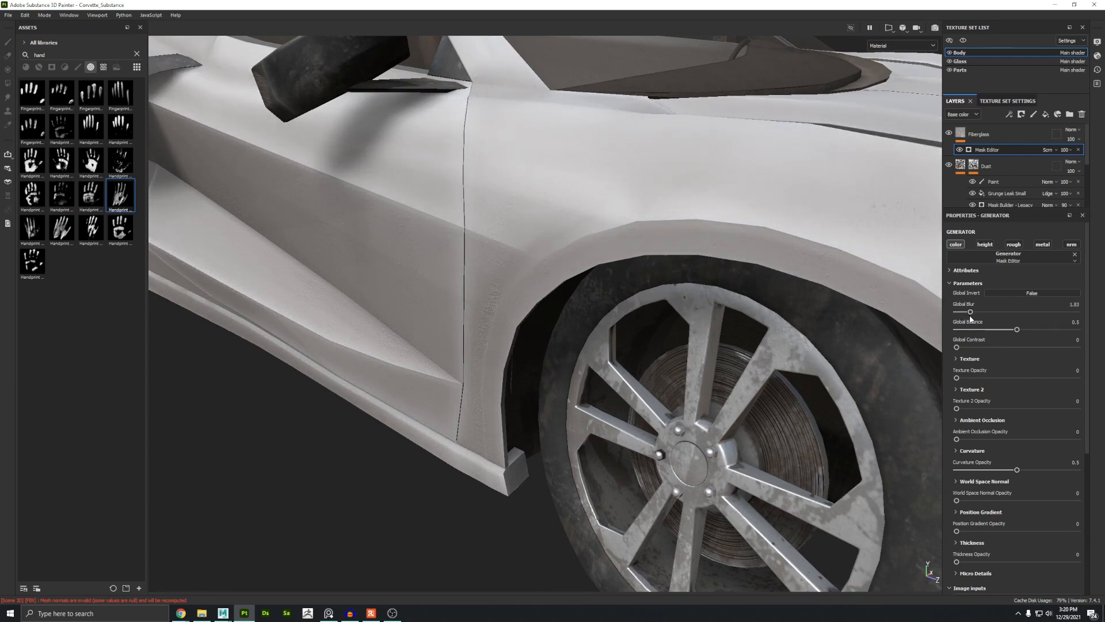
pyautogui.keyDown('alt'); pyautogui.moveTo(477, 253); pyautogui.dragTo(248, 265, button='right'); pyautogui.keyUp('alt')
pyautogui.keyDown('alt'); pyautogui.moveTo(247, 265); pyautogui.dragTo(323, 271); pyautogui.keyUp('alt')
pyautogui.keyDown('alt'); pyautogui.moveTo(231, 271); pyautogui.dragTo(460, 276, button='middle'); pyautogui.keyUp('alt')
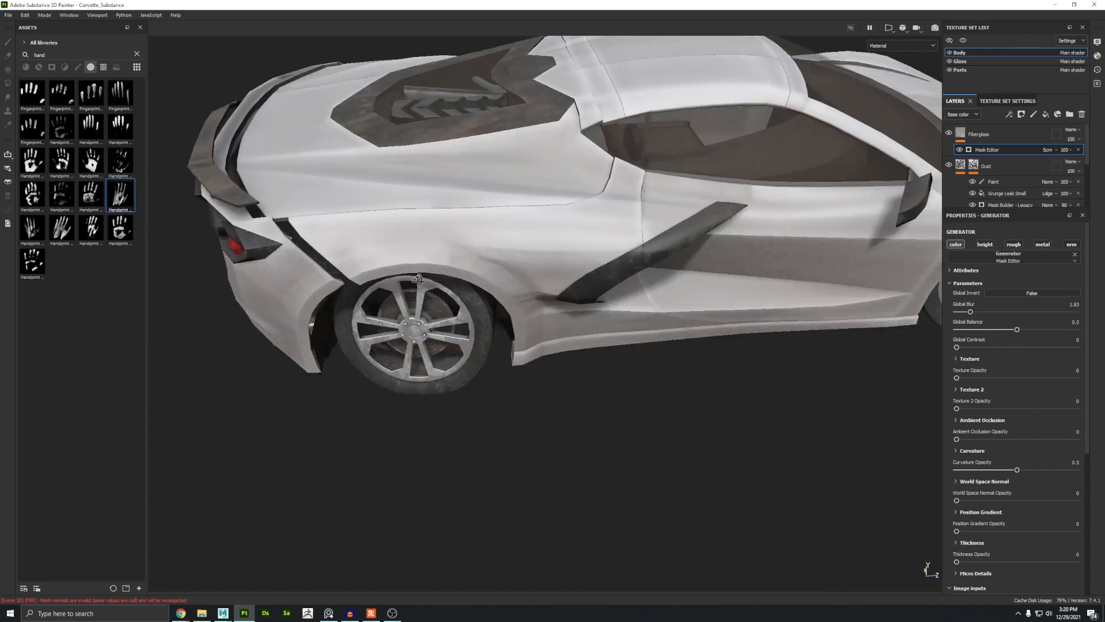
pyautogui.keyDown('alt'); pyautogui.moveTo(322, 271); pyautogui.dragTo(358, 278); pyautogui.keyUp('alt')
pyautogui.keyDown('alt'); pyautogui.moveTo(656, 268); pyautogui.dragTo(543, 276); pyautogui.keyUp('alt')
pyautogui.keyDown('alt'); pyautogui.moveTo(543, 277); pyautogui.dragTo(259, 282, button='middle'); pyautogui.keyUp('alt')
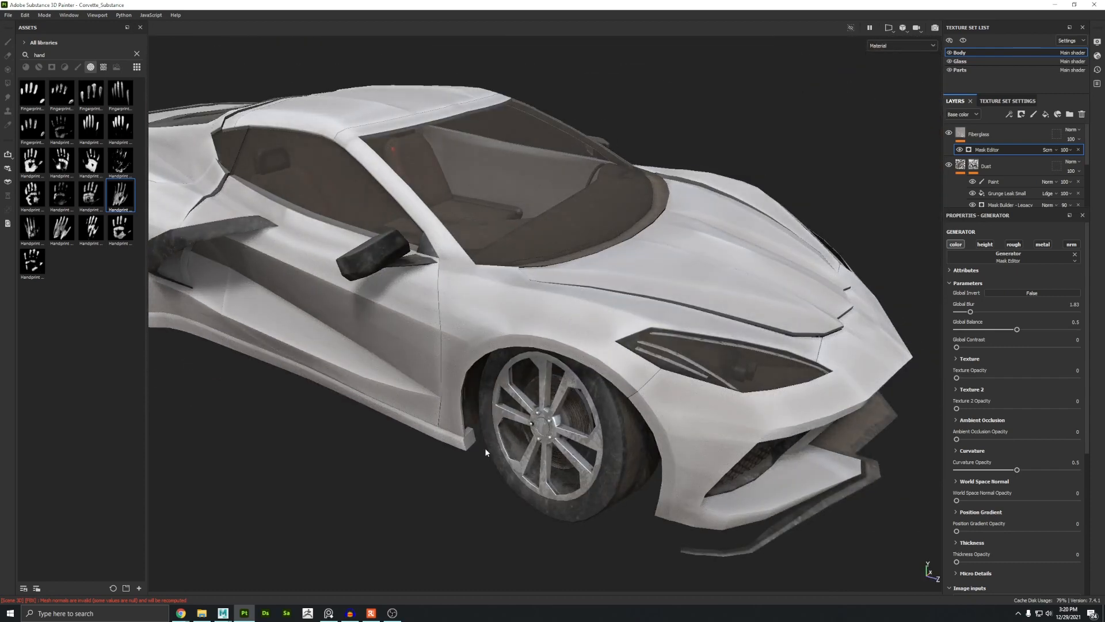
# Step: Add a black mask to the Fiberglass layer
pyautogui.click(997, 137)
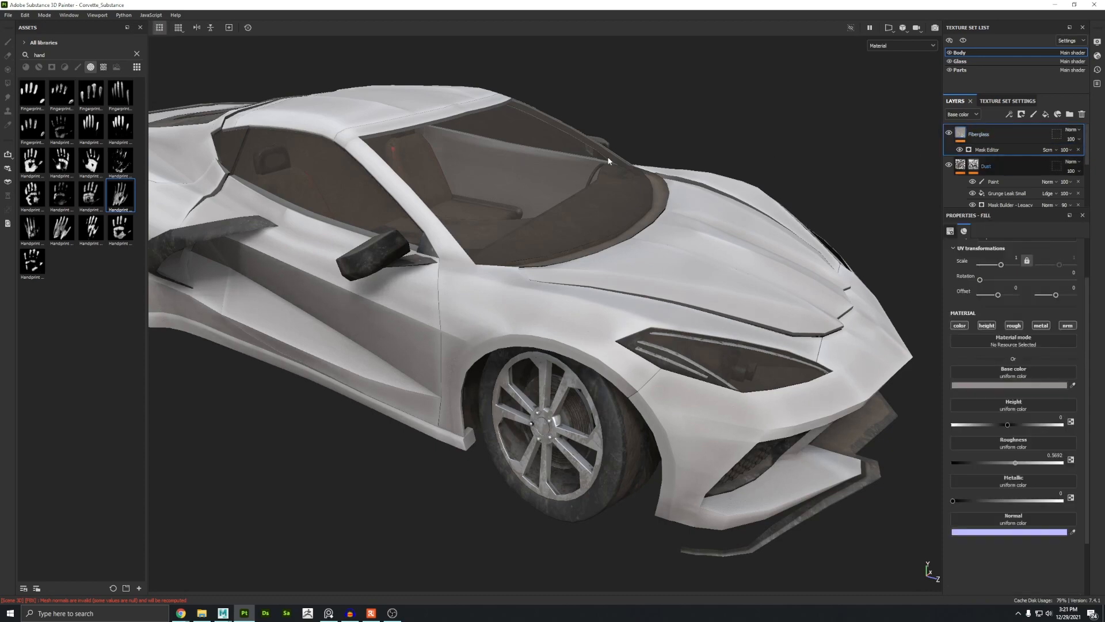
pyautogui.keyDown('alt'); pyautogui.moveTo(599, 202); pyautogui.dragTo(497, 296); pyautogui.keyUp('alt')
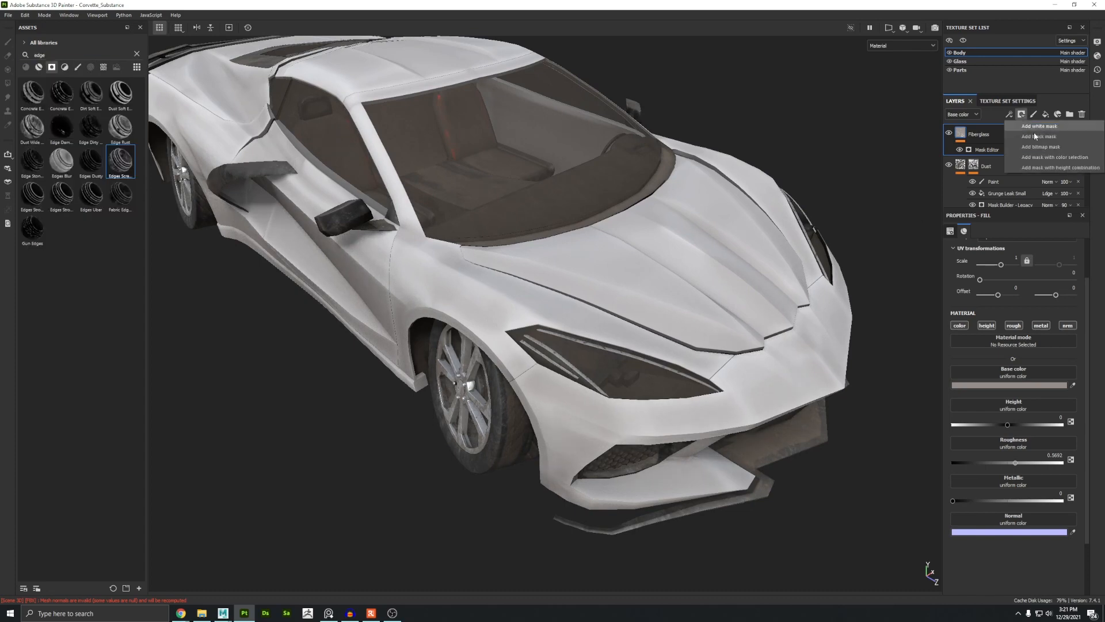
pyautogui.click(1037, 136)
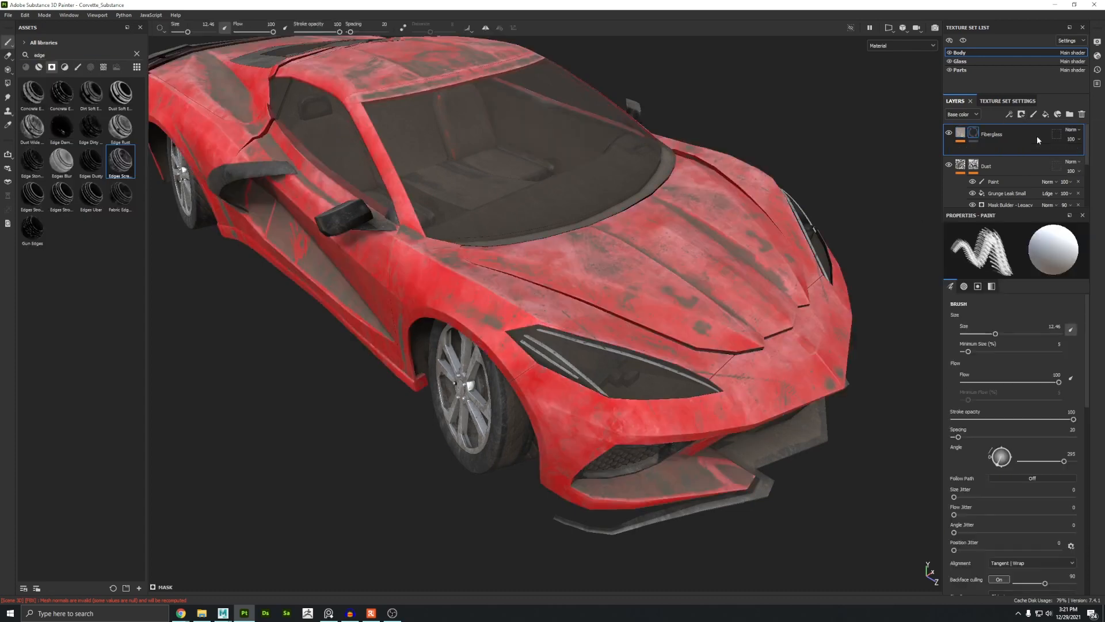
pyautogui.moveTo(121, 172); pyautogui.dragTo(975, 136)
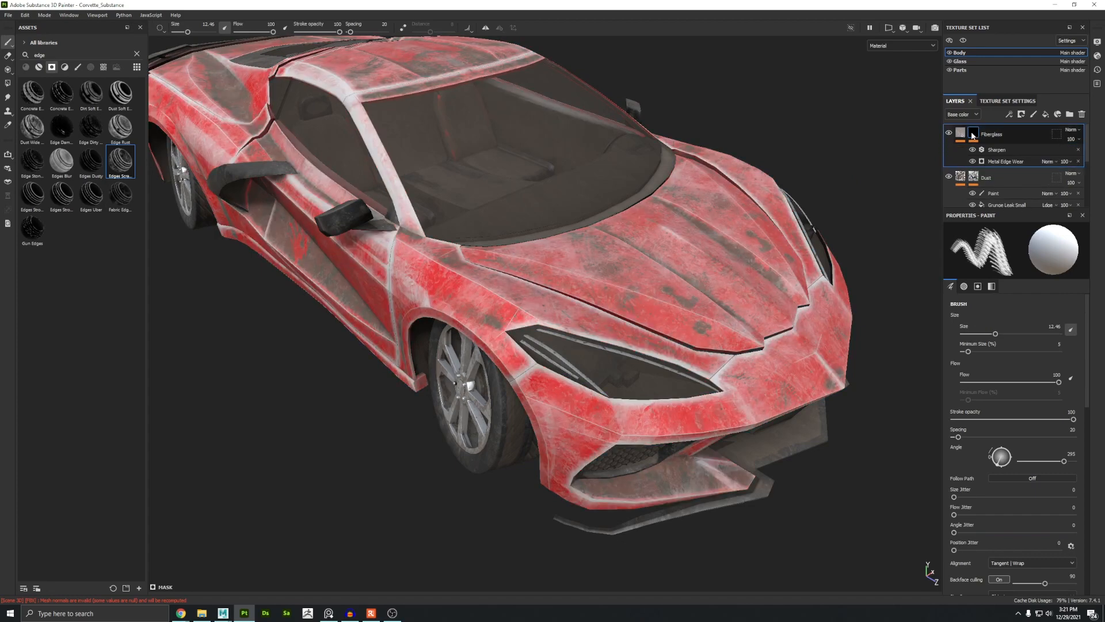
pyautogui.keyDown('alt'); pyautogui.moveTo(576, 259); pyautogui.dragTo(650, 233); pyautogui.keyUp('alt')
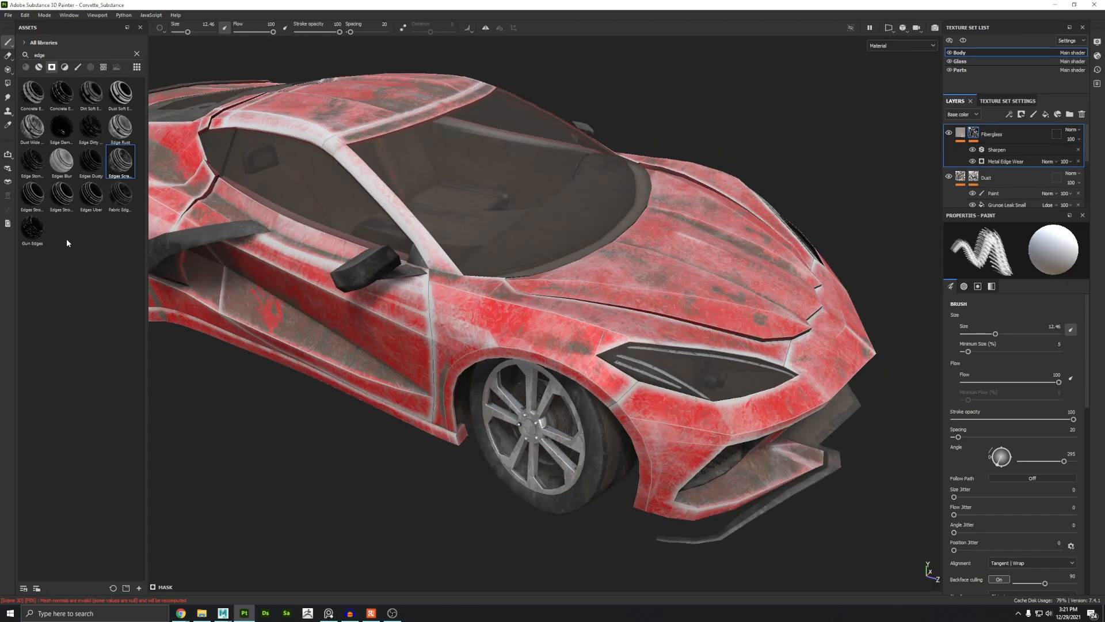
pyautogui.hotkey('ctrl', 'z')
# Step: Apply the Edges Uber smart mask to the Fiberglass mask and lower its global balance to about 0.31
pyautogui.moveTo(89, 198); pyautogui.dragTo(975, 135)
pyautogui.keyDown('alt'); pyautogui.moveTo(567, 295); pyautogui.dragTo(466, 288); pyautogui.keyUp('alt')
pyautogui.keyDown('alt'); pyautogui.moveTo(466, 288); pyautogui.dragTo(599, 382, button='right'); pyautogui.keyUp('alt')
pyautogui.keyDown('alt'); pyautogui.moveTo(599, 382); pyautogui.dragTo(1004, 363); pyautogui.keyUp('alt')
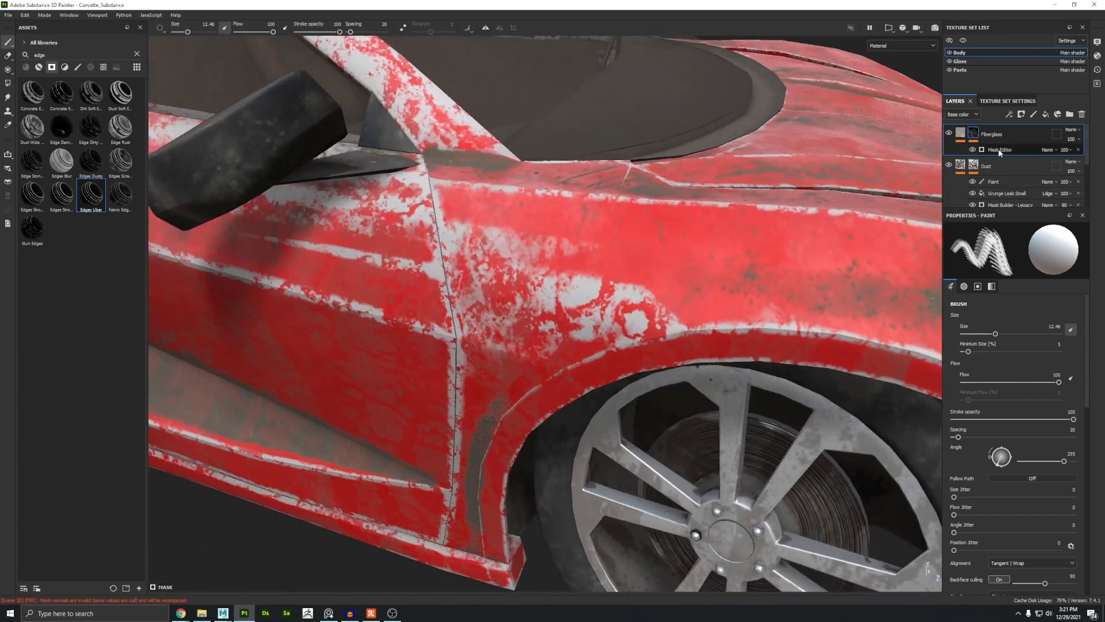
pyautogui.click(1000, 150)
pyautogui.moveTo(1041, 321); pyautogui.dragTo(992, 320)
pyautogui.keyDown('alt'); pyautogui.moveTo(311, 259); pyautogui.dragTo(493, 299); pyautogui.keyUp('alt')
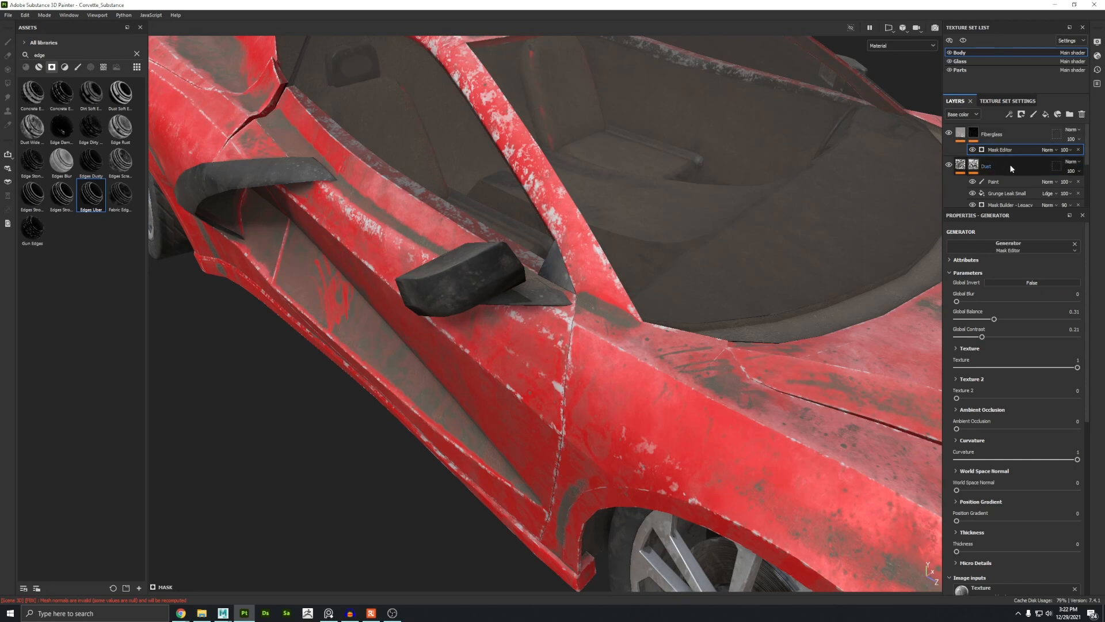
# Step: Move the Dust layer above the Fiberglass layer in the stack
pyautogui.moveTo(1009, 164); pyautogui.dragTo(1002, 127)
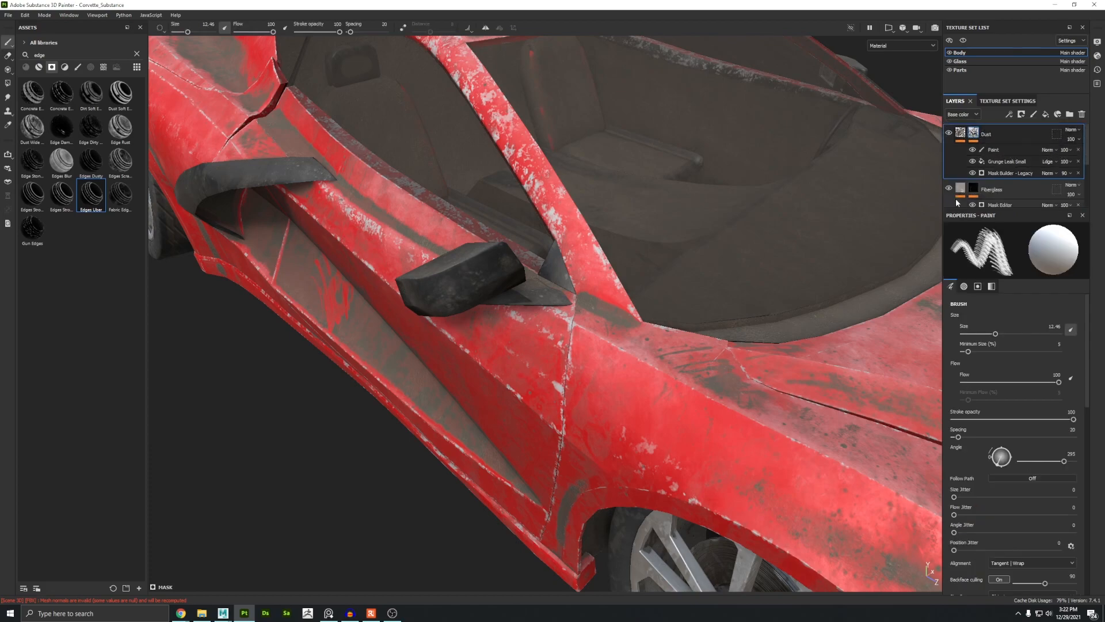
pyautogui.keyDown('alt'); pyautogui.moveTo(605, 360); pyautogui.dragTo(173, 90, button='right'); pyautogui.keyUp('alt')
pyautogui.keyDown('alt'); pyautogui.moveTo(174, 89); pyautogui.dragTo(772, 330); pyautogui.keyUp('alt')
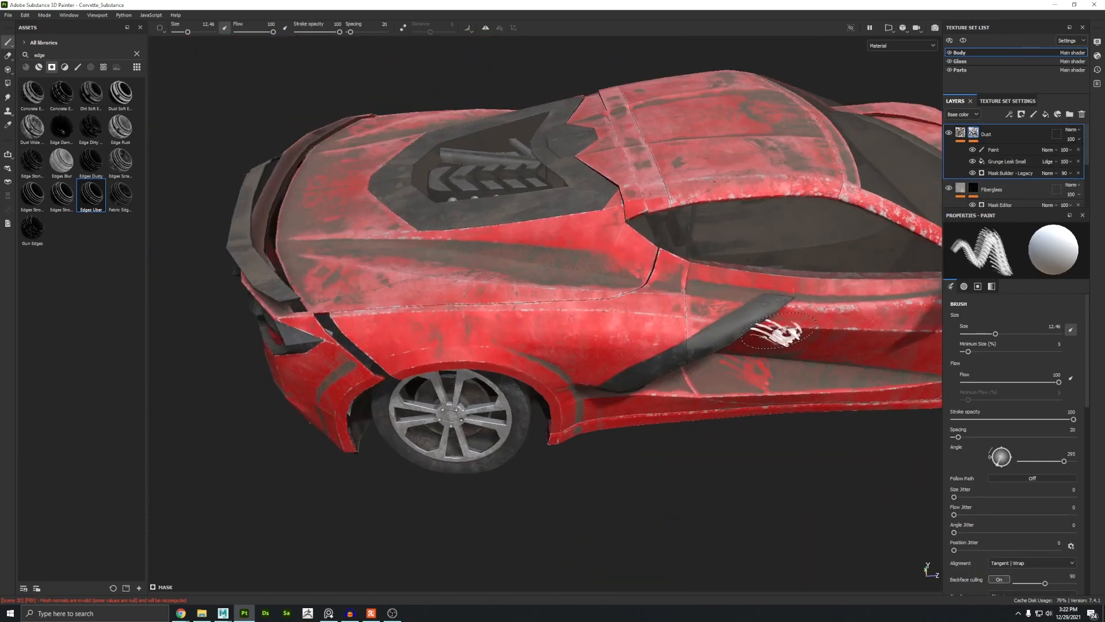
pyautogui.keyDown('alt'); pyautogui.moveTo(368, 351); pyautogui.dragTo(550, 354); pyautogui.keyUp('alt')
pyautogui.keyDown('alt'); pyautogui.moveTo(550, 354); pyautogui.dragTo(478, 370, button='right'); pyautogui.keyUp('alt')
pyautogui.keyDown('alt'); pyautogui.moveTo(478, 370); pyautogui.dragTo(490, 326, button='middle'); pyautogui.keyUp('alt')
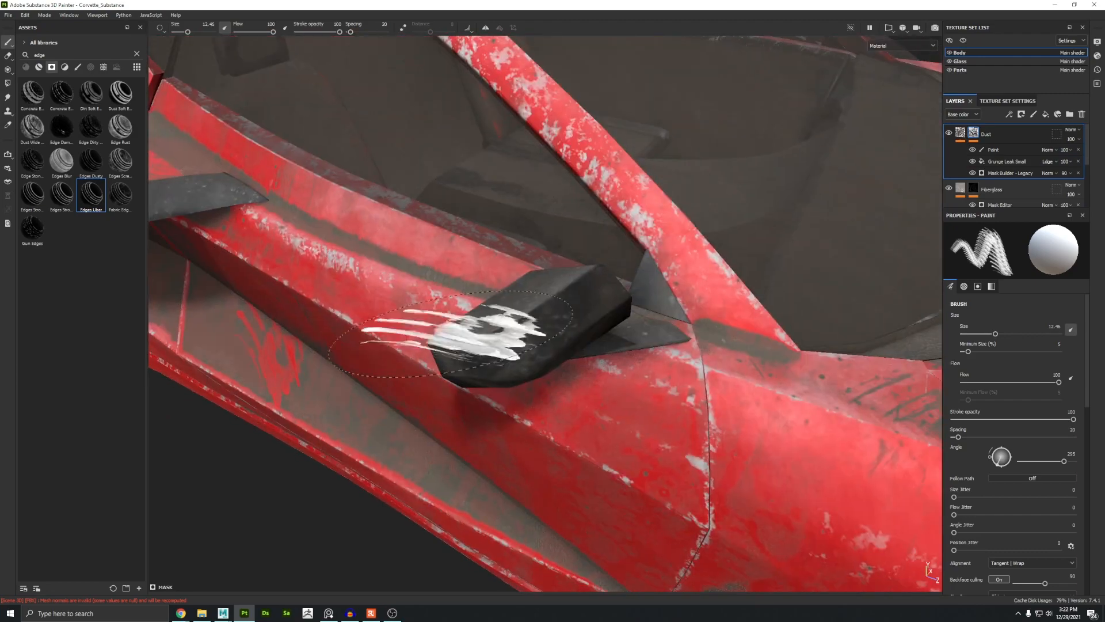
pyautogui.keyDown('alt'); pyautogui.moveTo(489, 326); pyautogui.dragTo(475, 313); pyautogui.keyUp('alt')
pyautogui.keyDown('alt'); pyautogui.moveTo(475, 314); pyautogui.dragTo(371, 239, button='middle'); pyautogui.keyUp('alt')
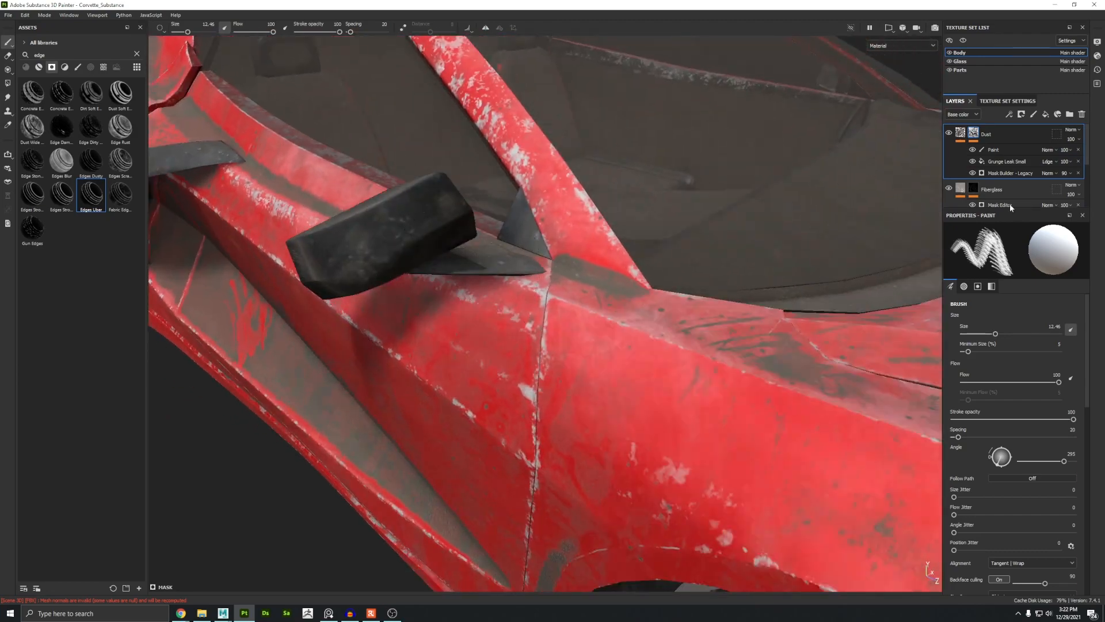
# Step: Set the Fiberglass fill's metallic value to 1
pyautogui.click(961, 188)
pyautogui.keyDown('alt'); pyautogui.moveTo(592, 397); pyautogui.dragTo(173, 49, button='right'); pyautogui.keyUp('alt')
pyautogui.keyDown('alt'); pyautogui.moveTo(460, 288); pyautogui.dragTo(423, 282); pyautogui.keyUp('alt')
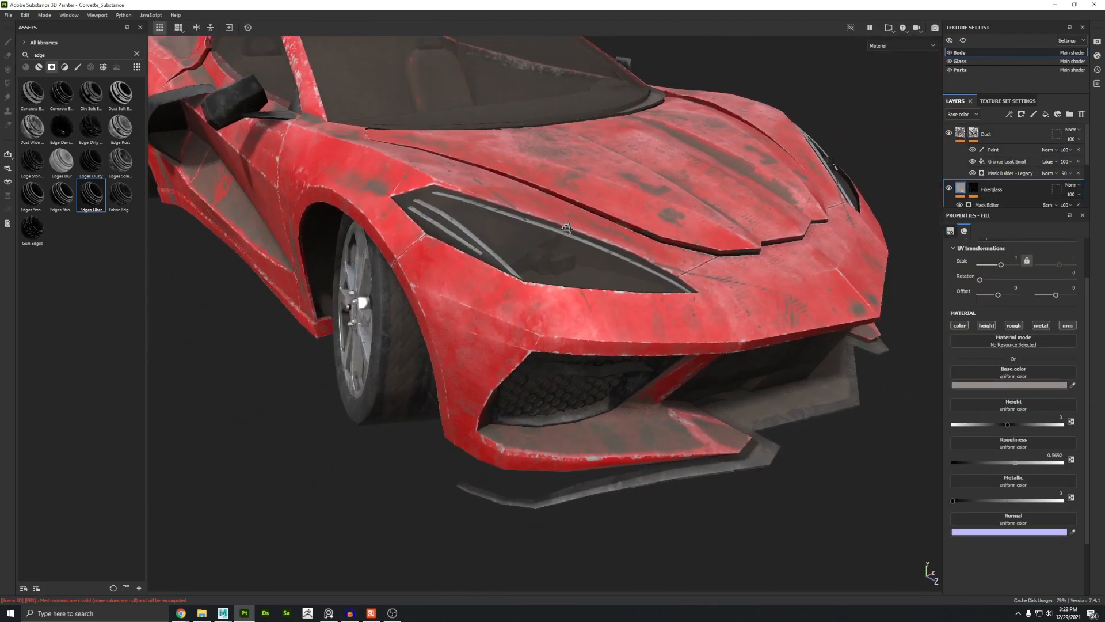
pyautogui.keyDown('alt'); pyautogui.moveTo(455, 259); pyautogui.dragTo(583, 337, button='right'); pyautogui.keyUp('alt')
pyautogui.keyDown('alt'); pyautogui.moveTo(581, 340); pyautogui.dragTo(885, 222); pyautogui.keyUp('alt')
pyautogui.keyDown('alt'); pyautogui.moveTo(376, 215); pyautogui.dragTo(772, 247); pyautogui.keyUp('alt')
pyautogui.keyDown('alt'); pyautogui.moveTo(771, 248); pyautogui.dragTo(948, 404, button='right'); pyautogui.keyUp('alt')
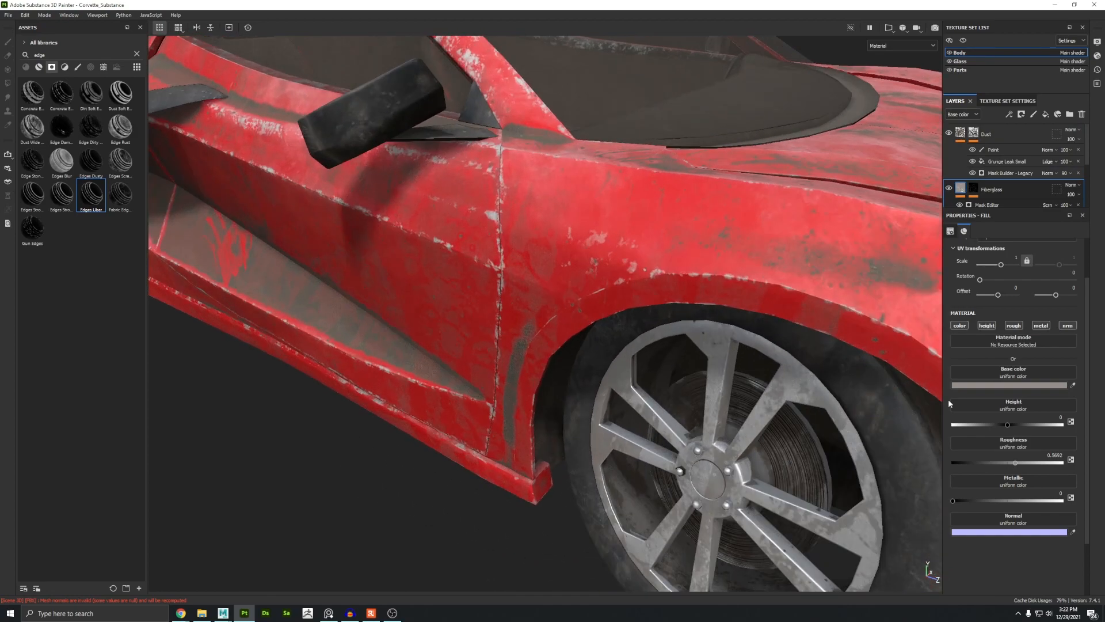
pyautogui.moveTo(957, 500); pyautogui.dragTo(1065, 500)
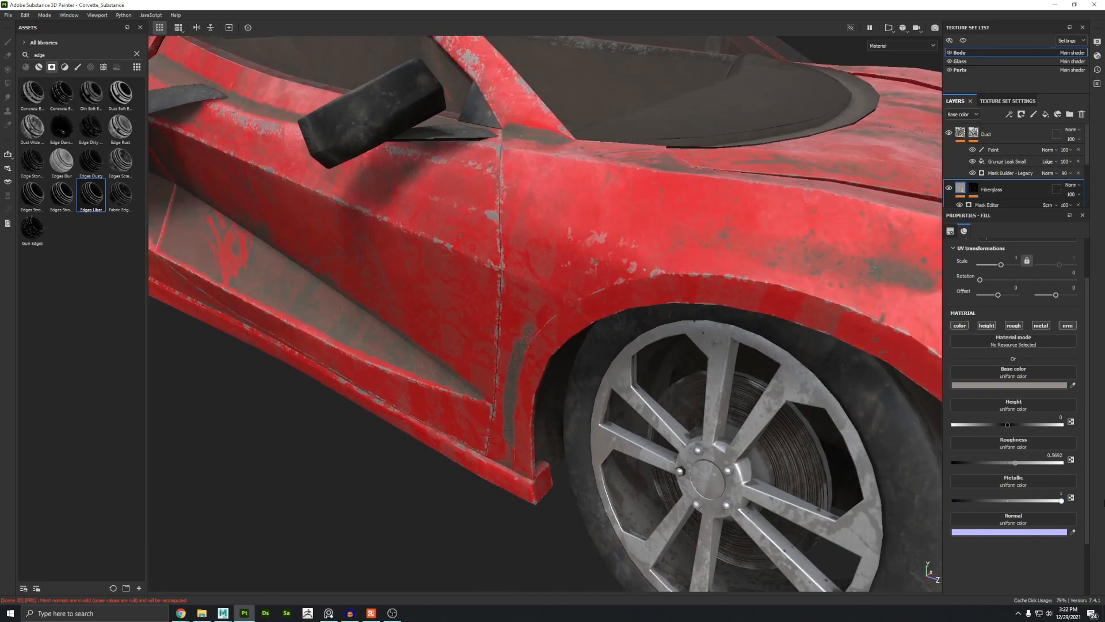
pyautogui.keyDown('alt'); pyautogui.moveTo(580, 275); pyautogui.dragTo(662, 276); pyautogui.keyUp('alt')
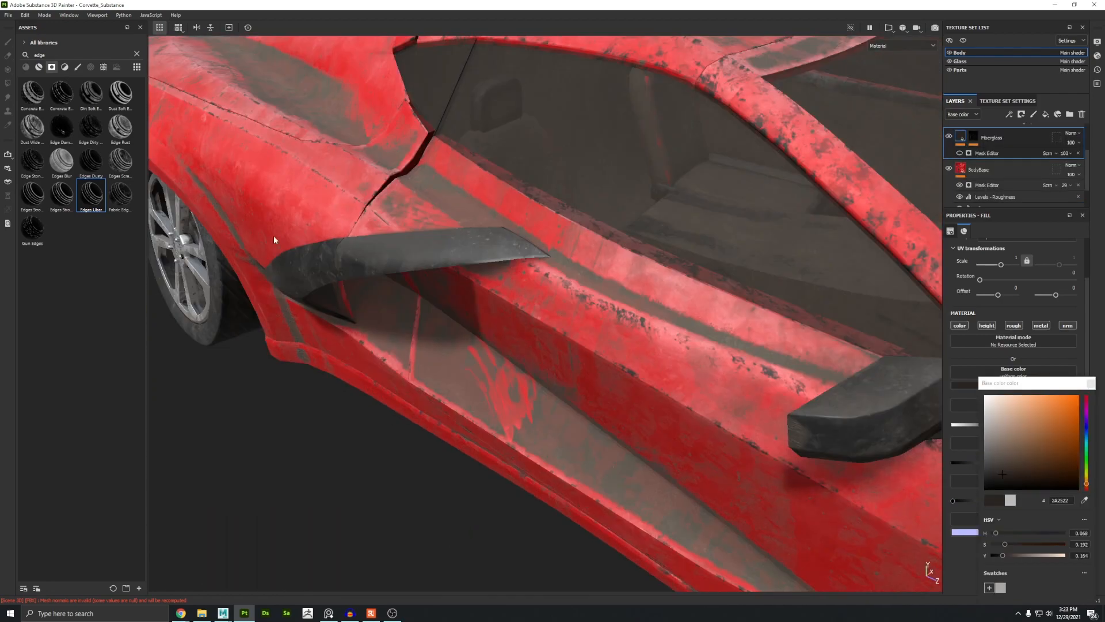
pyautogui.keyDown('alt'); pyautogui.moveTo(274, 236); pyautogui.dragTo(727, 333); pyautogui.keyUp('alt')
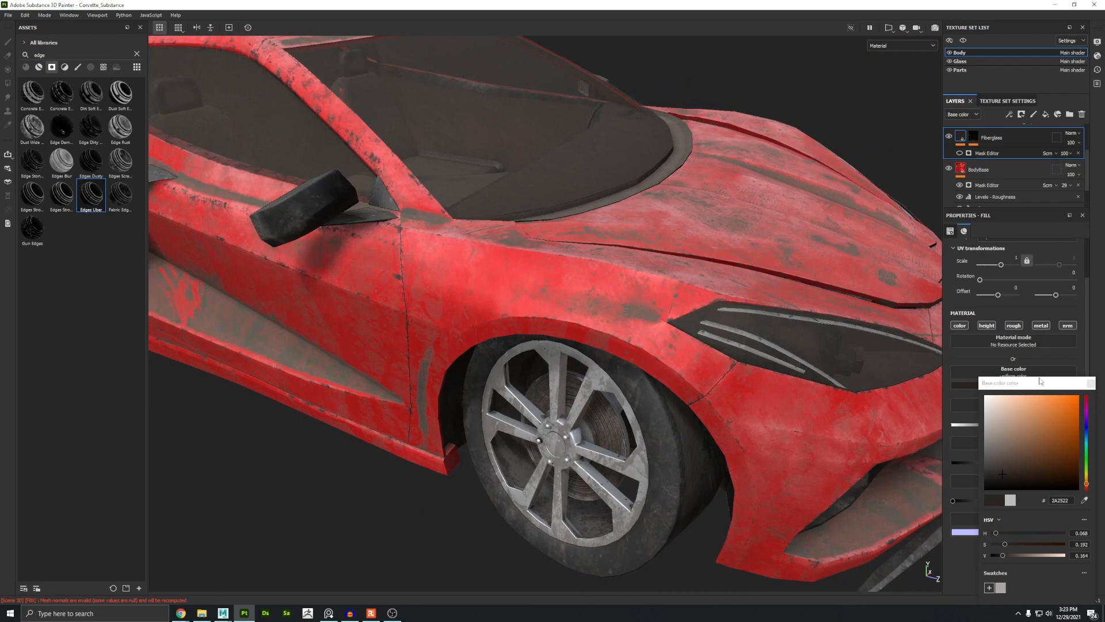
# Step: Change the Fiberglass fill's base color to a brownish tan and its Mask Editor effect's opacity to 42
pyautogui.click(997, 429)
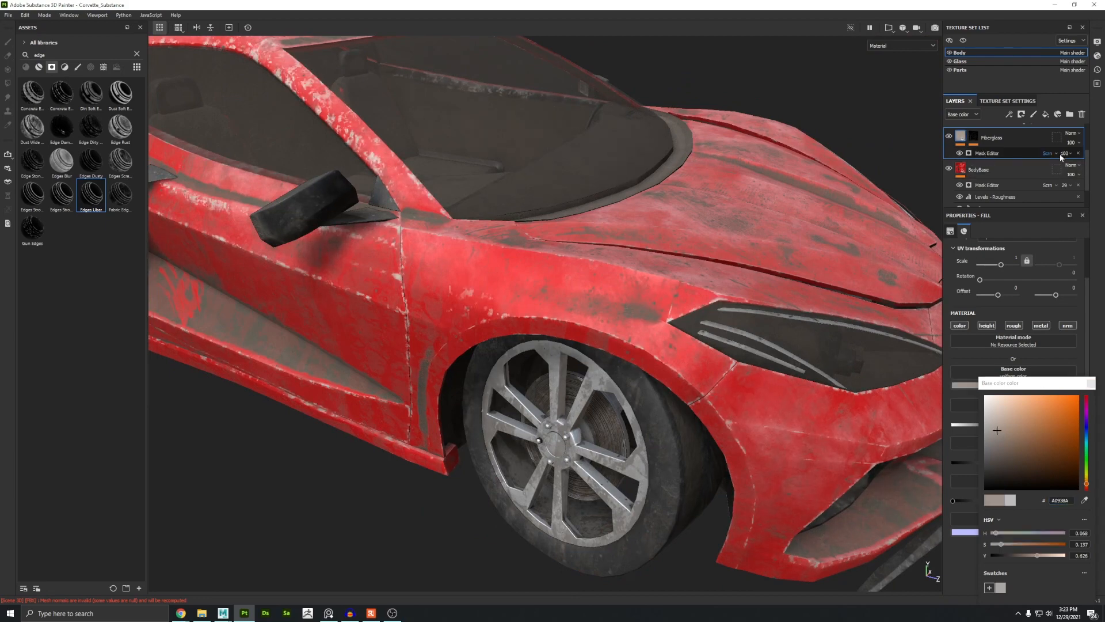
pyautogui.moveTo(1081, 167); pyautogui.dragTo(1079, 171)
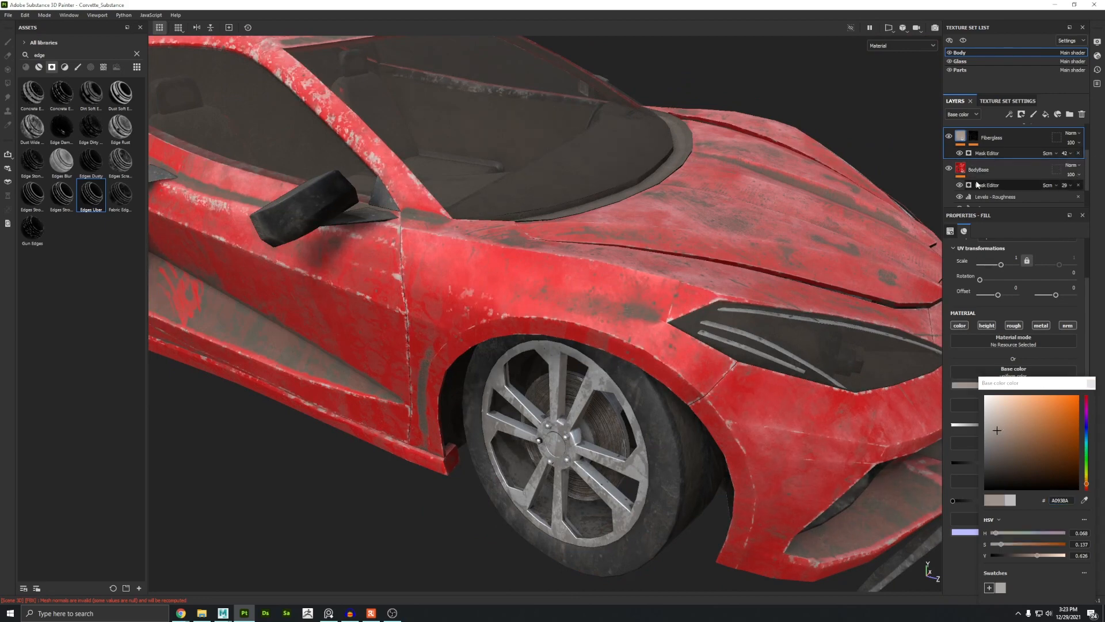
pyautogui.click(1019, 433)
pyautogui.scroll(-3, 369, 217)
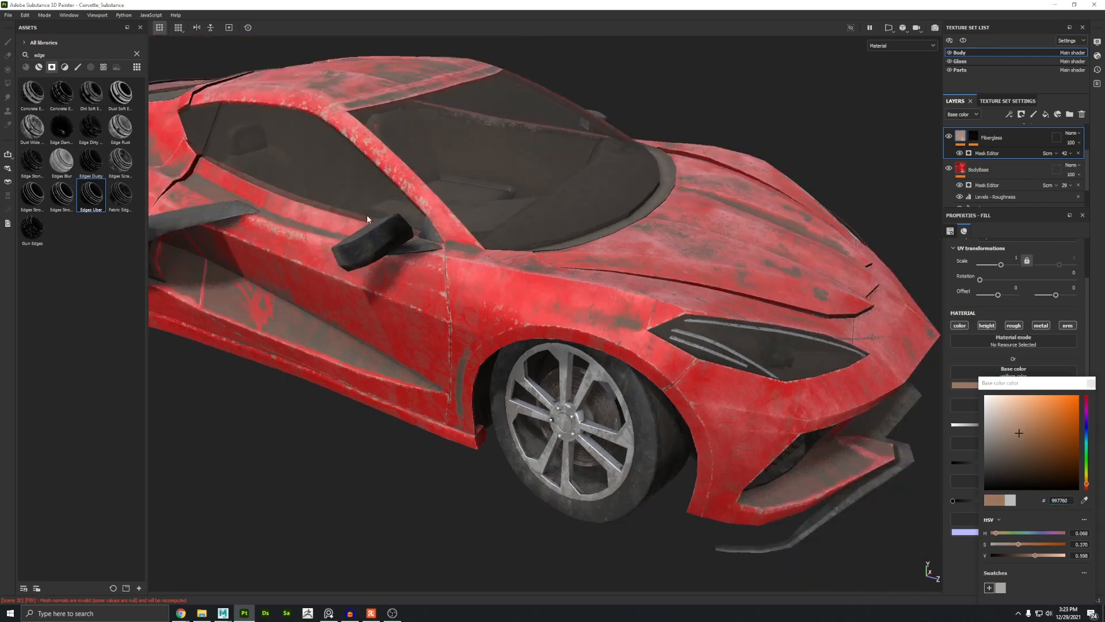
pyautogui.keyDown('alt'); pyautogui.moveTo(368, 217); pyautogui.dragTo(546, 276); pyautogui.keyUp('alt')
pyautogui.click(1091, 383)
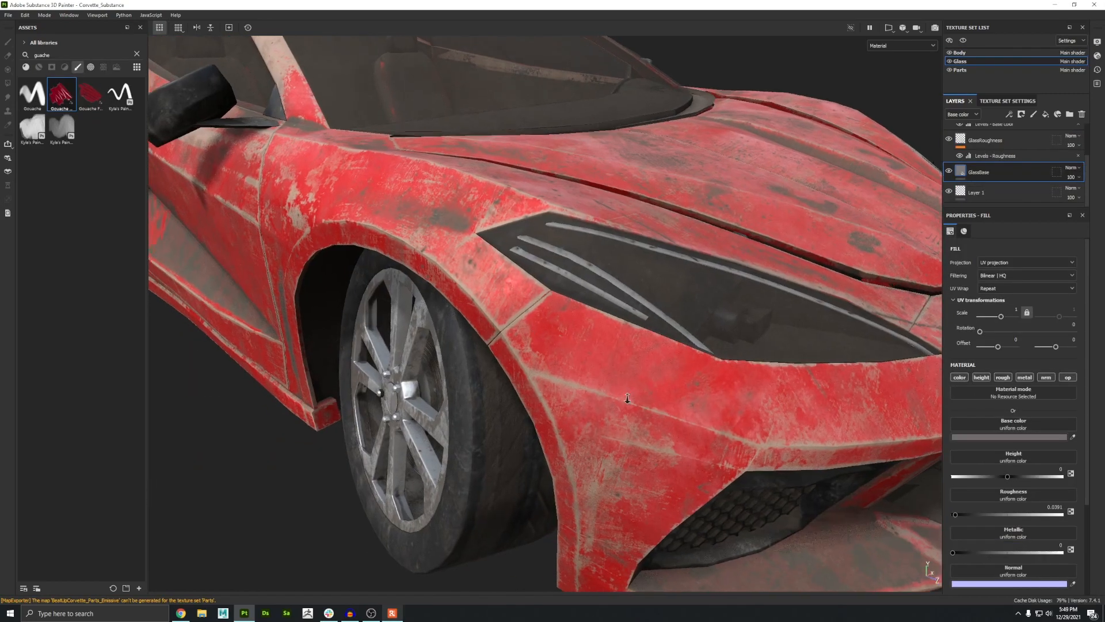
pyautogui.scroll(3, 664, 421)
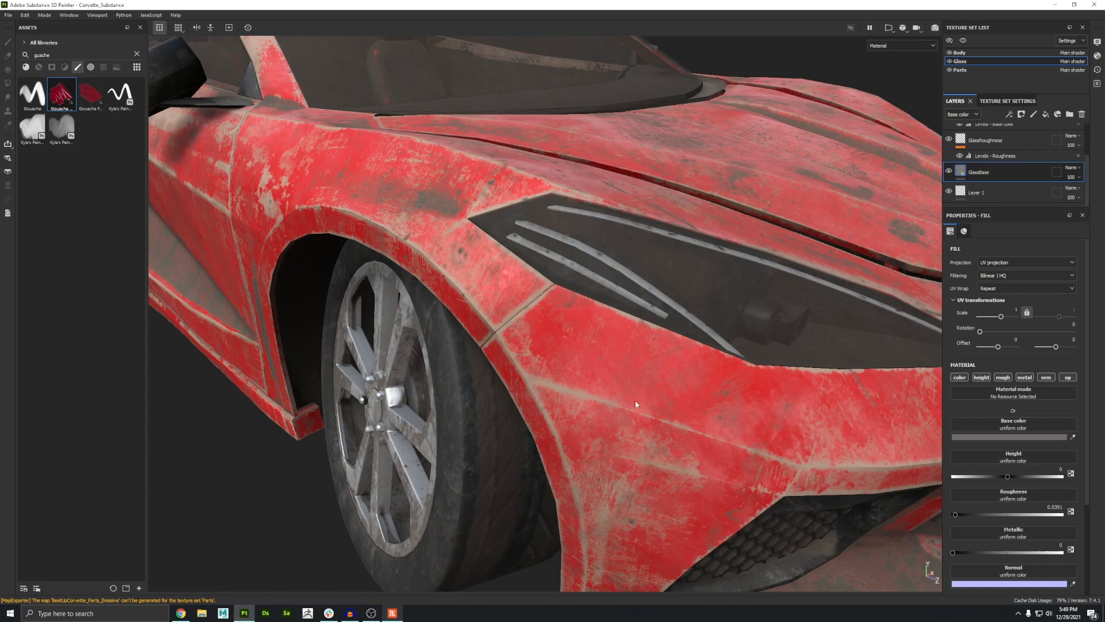
pyautogui.keyDown('alt'); pyautogui.moveTo(636, 404); pyautogui.dragTo(994, 488, button='right'); pyautogui.keyUp('alt')
pyautogui.keyDown('alt'); pyautogui.moveTo(994, 489); pyautogui.dragTo(1042, 521, button='middle'); pyautogui.keyUp('alt')
pyautogui.scroll(3, 974, 186)
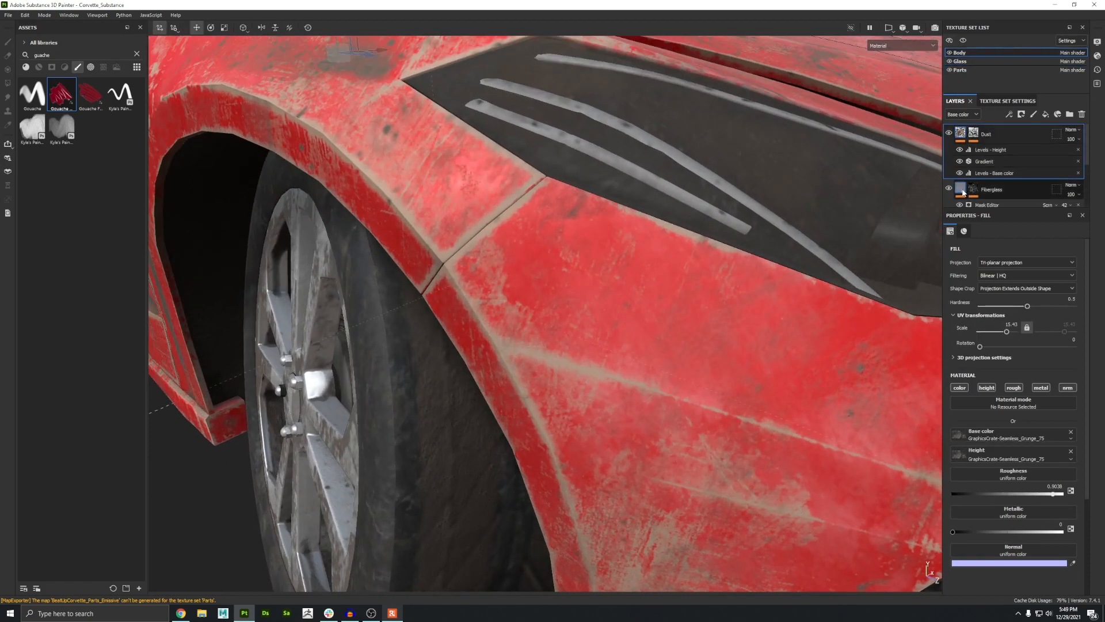
# Step: Set the Fiberglass fill's height to about -0.0154
pyautogui.click(961, 188)
pyautogui.keyDown('alt'); pyautogui.moveTo(638, 363); pyautogui.dragTo(660, 245, button='middle'); pyautogui.keyUp('alt')
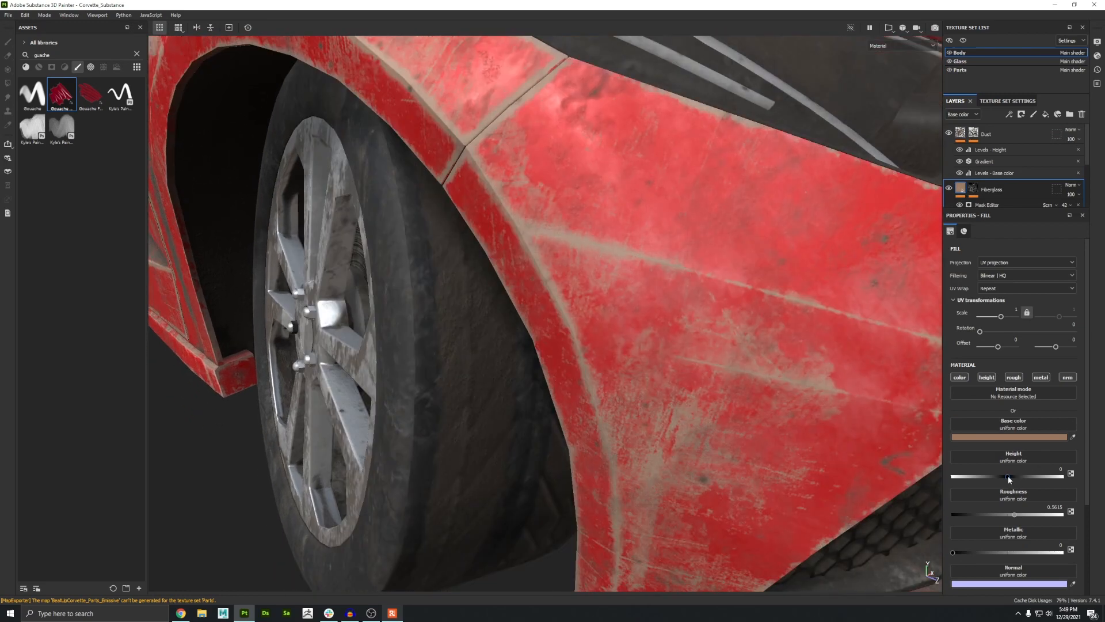
pyautogui.click(1007, 475)
pyautogui.moveTo(1008, 476); pyautogui.dragTo(1006, 476)
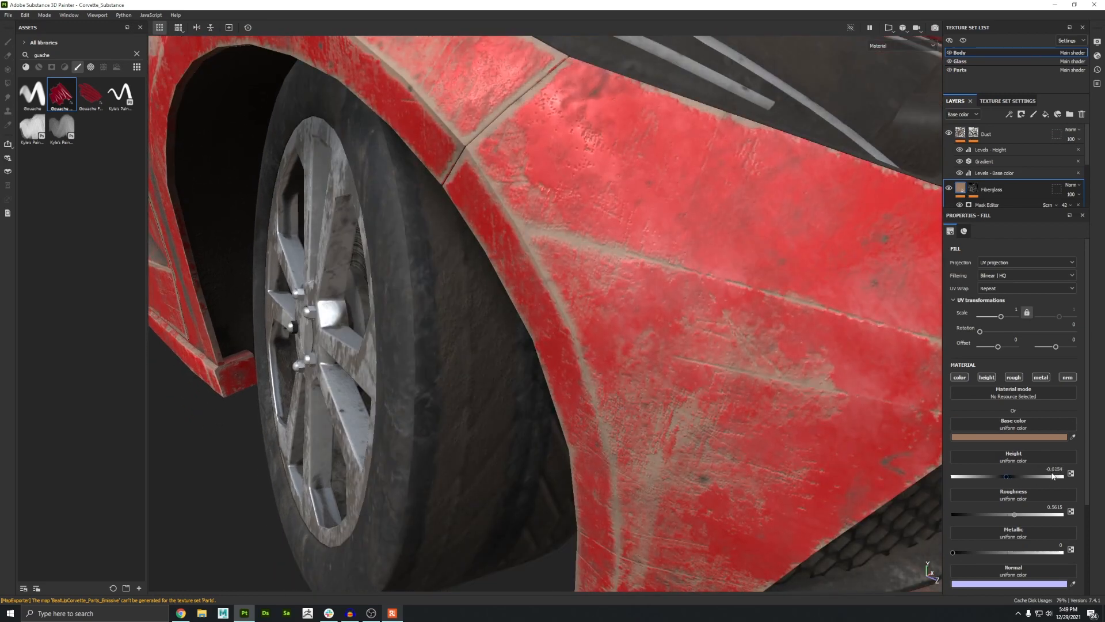
# Step: Inspect the exposed fiberglass wear along the front fender and door
pyautogui.keyDown('alt'); pyautogui.moveTo(504, 280); pyautogui.dragTo(521, 339); pyautogui.keyUp('alt')
pyautogui.keyDown('alt'); pyautogui.moveTo(521, 339); pyautogui.dragTo(489, 392, button='right'); pyautogui.keyUp('alt')
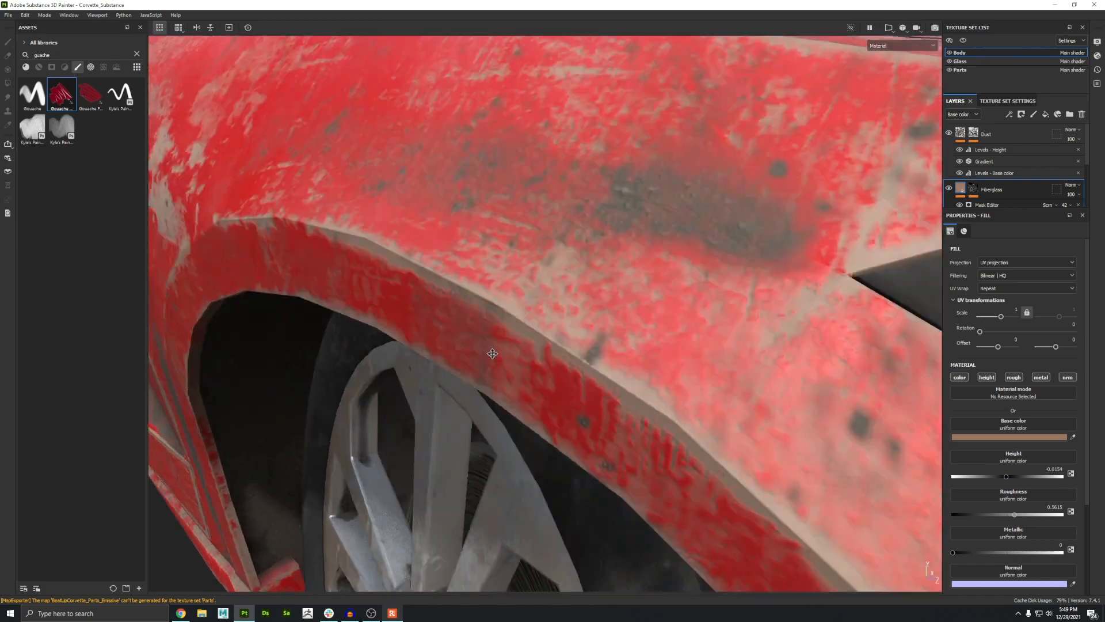
pyautogui.keyDown('alt'); pyautogui.moveTo(472, 385); pyautogui.dragTo(800, 321); pyautogui.keyUp('alt')
pyautogui.keyDown('shift'); pyautogui.moveTo(563, 322); pyautogui.dragTo(537, 323, button='right'); pyautogui.keyUp('shift')
pyautogui.scroll(-5, 535, 326)
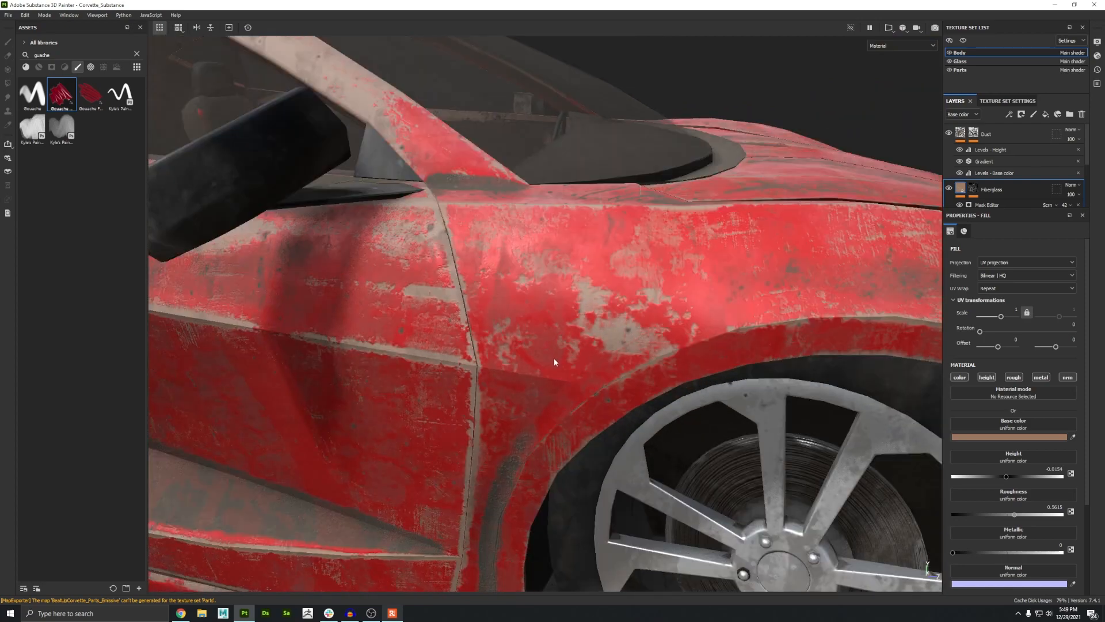
pyautogui.keyDown('alt'); pyautogui.moveTo(555, 361); pyautogui.dragTo(424, 352); pyautogui.keyUp('alt')
pyautogui.scroll(-2, 535, 259)
pyautogui.keyDown('alt'); pyautogui.moveTo(534, 259); pyautogui.dragTo(423, 193, button='middle'); pyautogui.keyUp('alt')
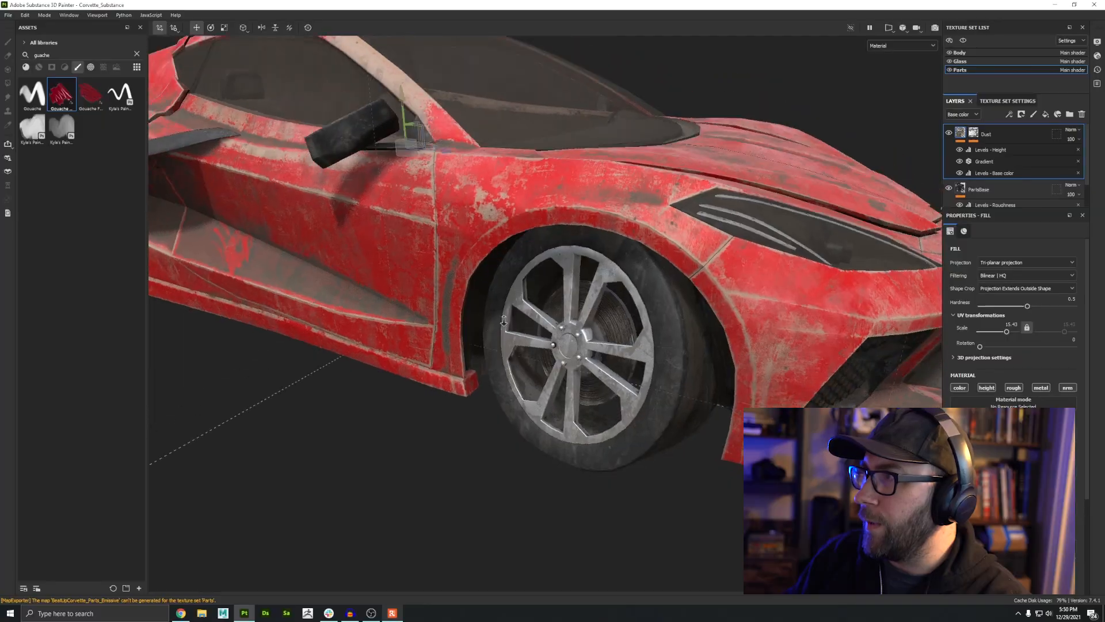
pyautogui.keyDown('alt'); pyautogui.moveTo(504, 320); pyautogui.dragTo(553, 305, button='right'); pyautogui.keyUp('alt')
pyautogui.moveTo(730, 264)
pyautogui.keyDown('alt'); pyautogui.mouseDown()
pyautogui.moveTo(610, 267)
pyautogui.moveTo(625, 268)
pyautogui.mouseUp(); pyautogui.keyUp('alt')
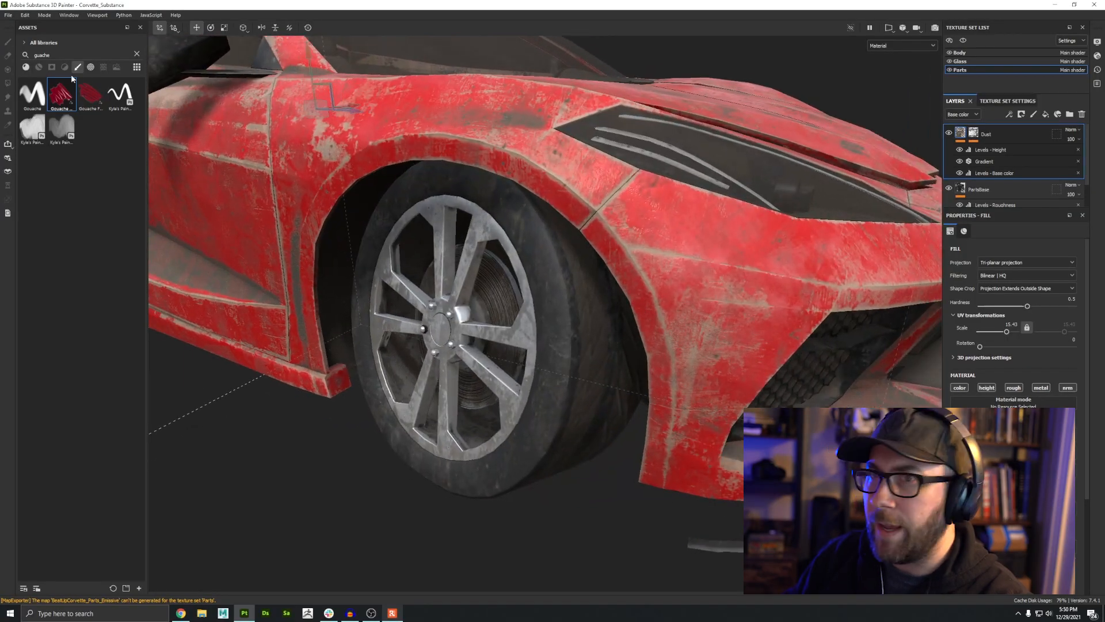
# Step: Search the assets for rust and add the Rust Fine material as a new layer in the Parts texture set
pyautogui.moveTo(58, 55); pyautogui.dragTo(33, 85)
pyautogui.press('BackSpace')
pyautogui.click(25, 67)
pyautogui.write('rust')
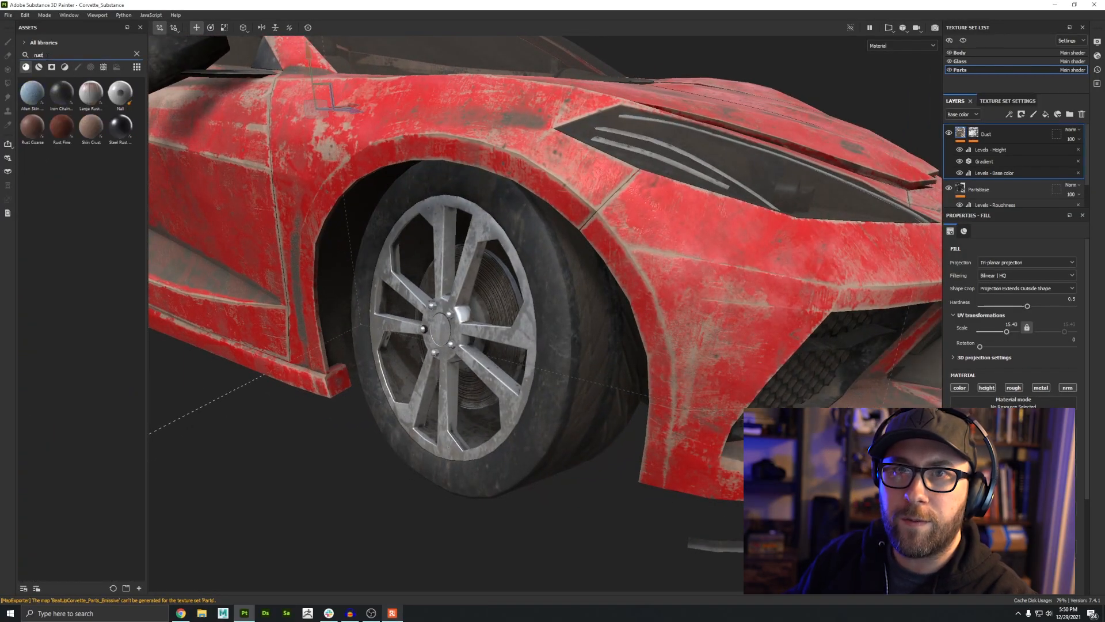
pyautogui.moveTo(62, 126); pyautogui.dragTo(975, 180)
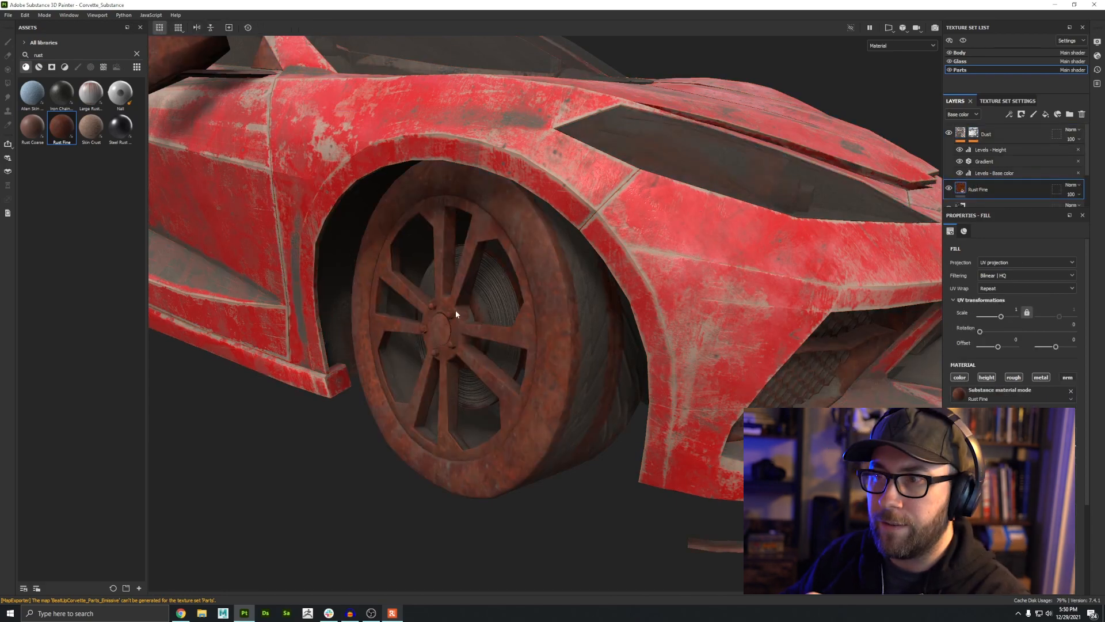
# Step: Add a black mask to the Rust Fine layer to hide it
pyautogui.keyDown('alt'); pyautogui.moveTo(456, 314); pyautogui.dragTo(835, 386); pyautogui.keyUp('alt')
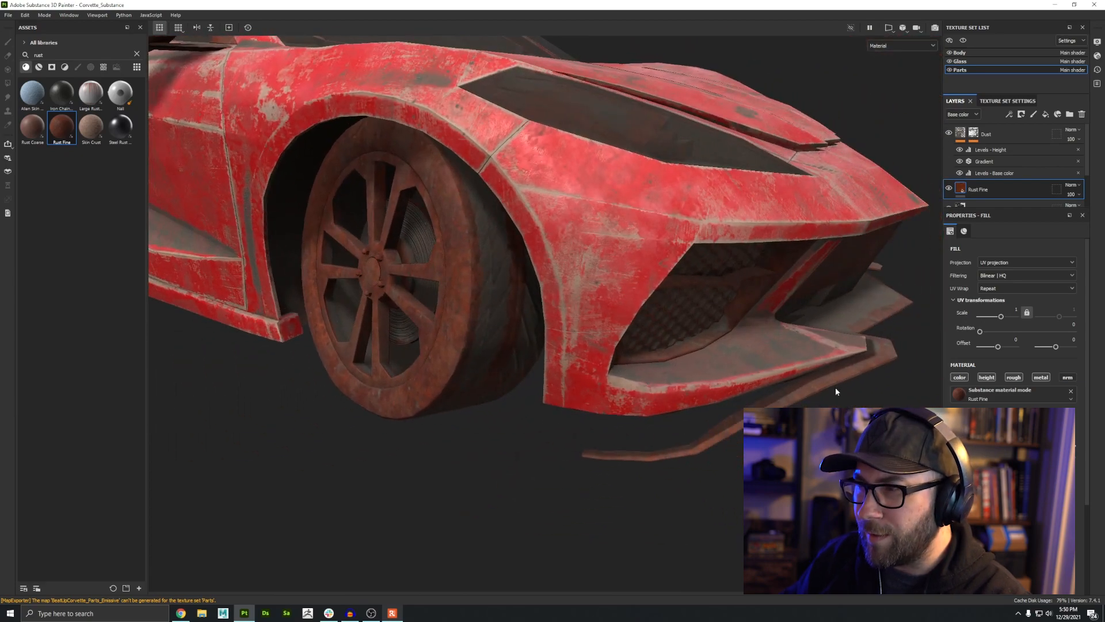
pyautogui.scroll(3, 394, 266)
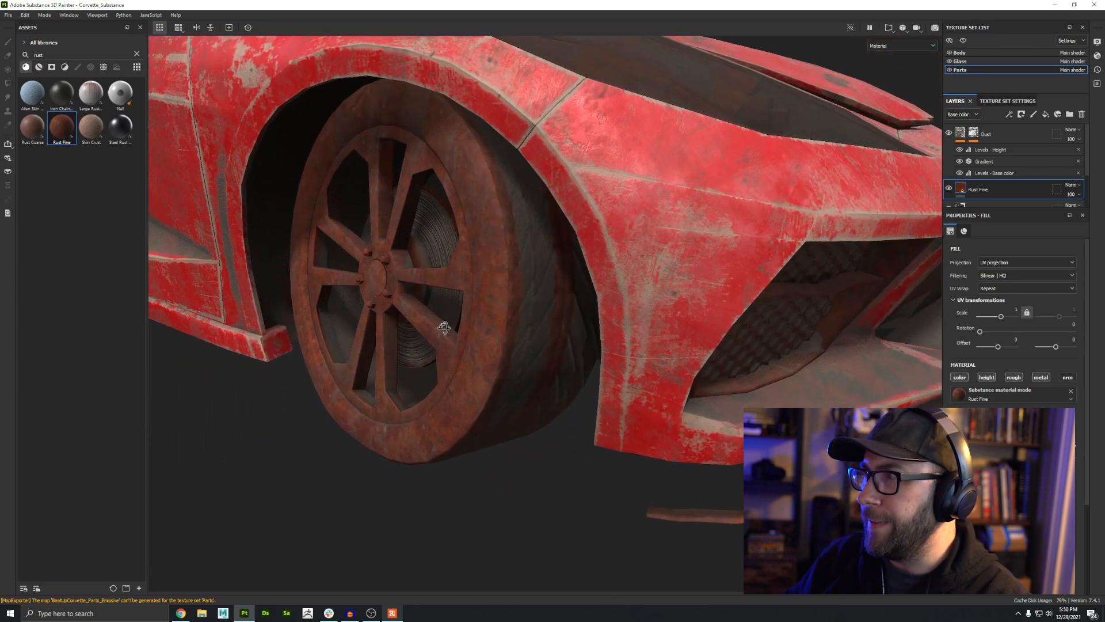
pyautogui.click(1021, 115)
pyautogui.click(1034, 137)
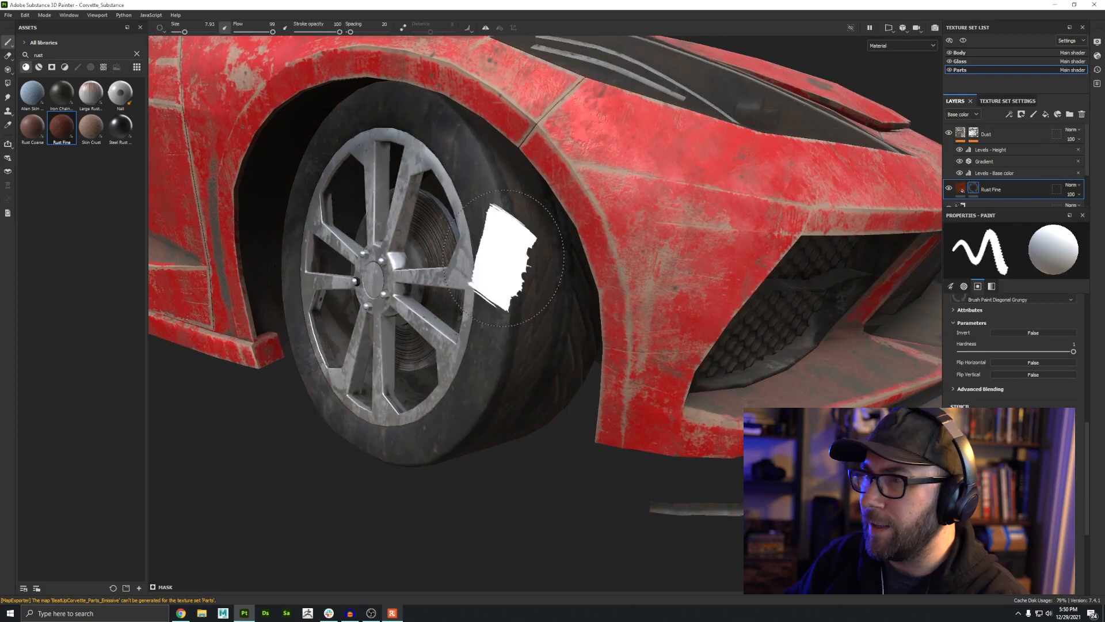
pyautogui.keyDown('alt'); pyautogui.moveTo(507, 248); pyautogui.dragTo(403, 242); pyautogui.keyUp('alt')
pyautogui.click(136, 54)
pyautogui.click(91, 67)
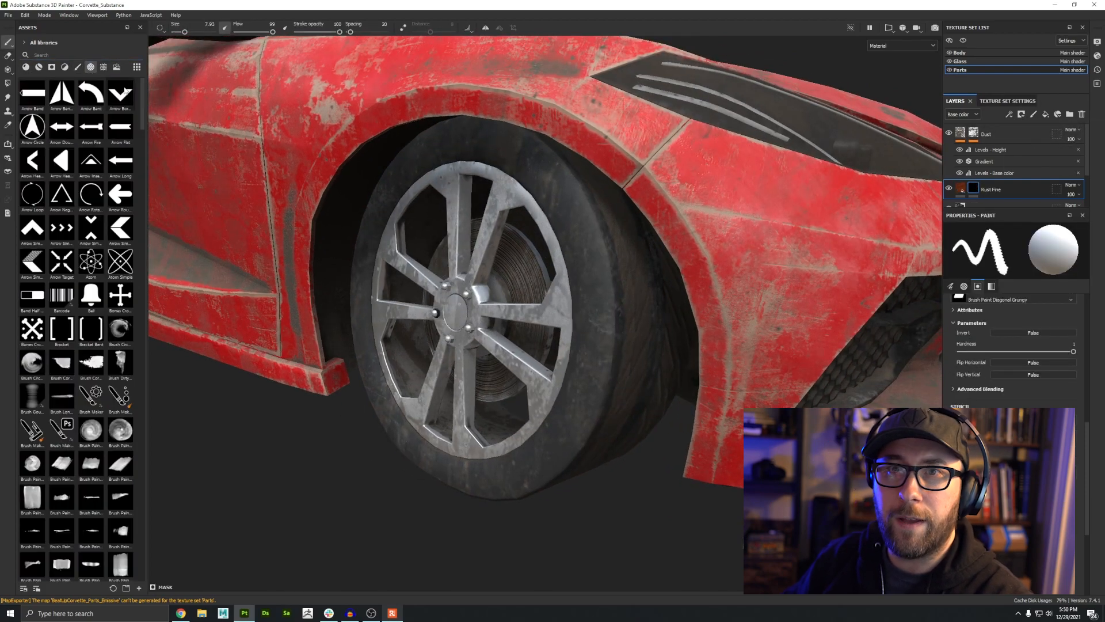
pyautogui.keyDown('ctrl'); pyautogui.moveTo(464, 313); pyautogui.dragTo(411, 314, button='right'); pyautogui.keyUp('ctrl')
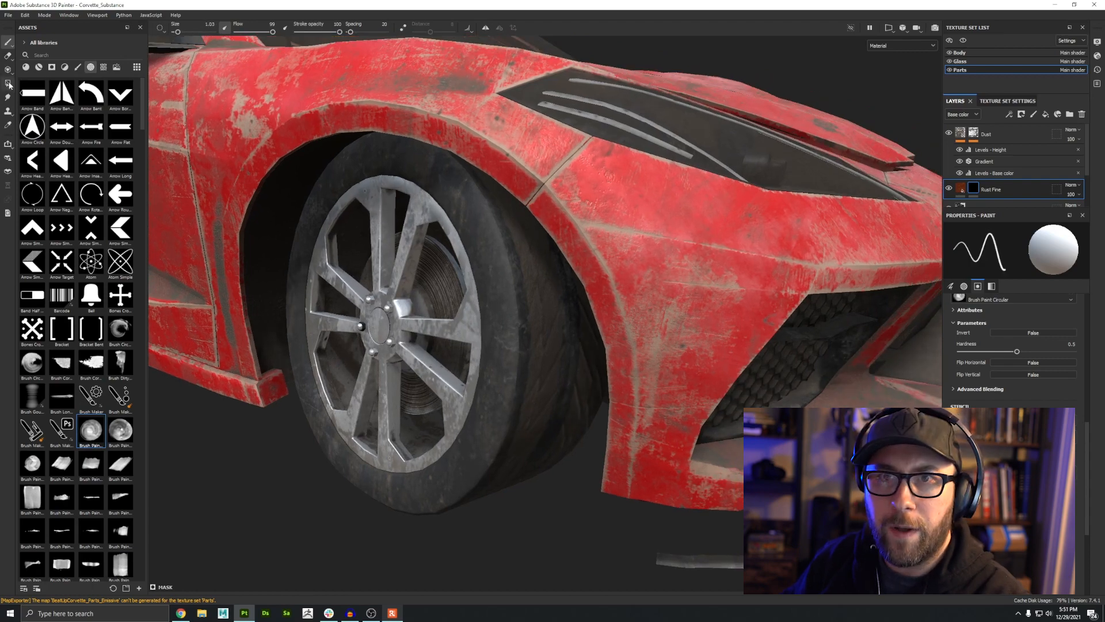
# Step: With the Polygon Fill tool, fill the wheel rim spokes and lug nuts into the Rust Fine mask
pyautogui.click(8, 84)
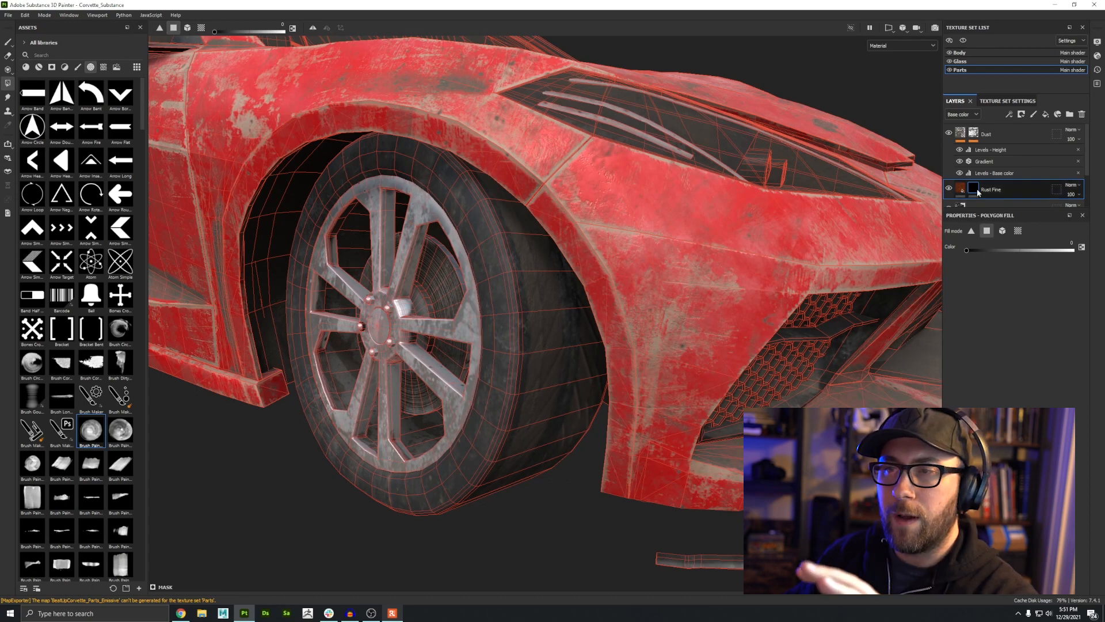
pyautogui.scroll(5, 562, 254)
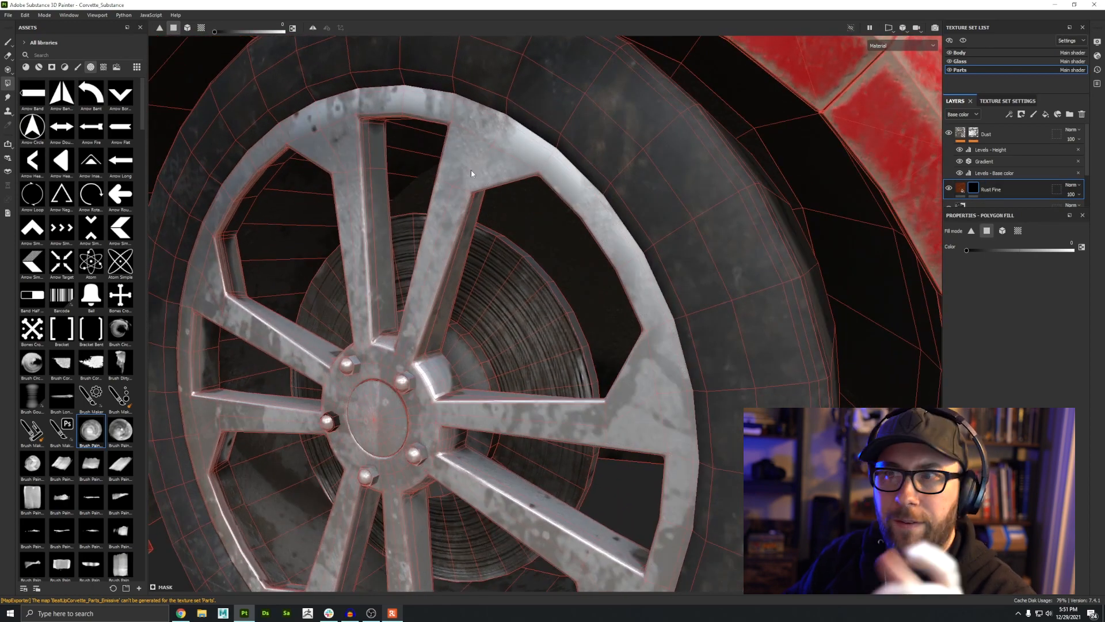
pyautogui.keyDown('alt'); pyautogui.moveTo(301, 207); pyautogui.dragTo(351, 221); pyautogui.keyUp('alt')
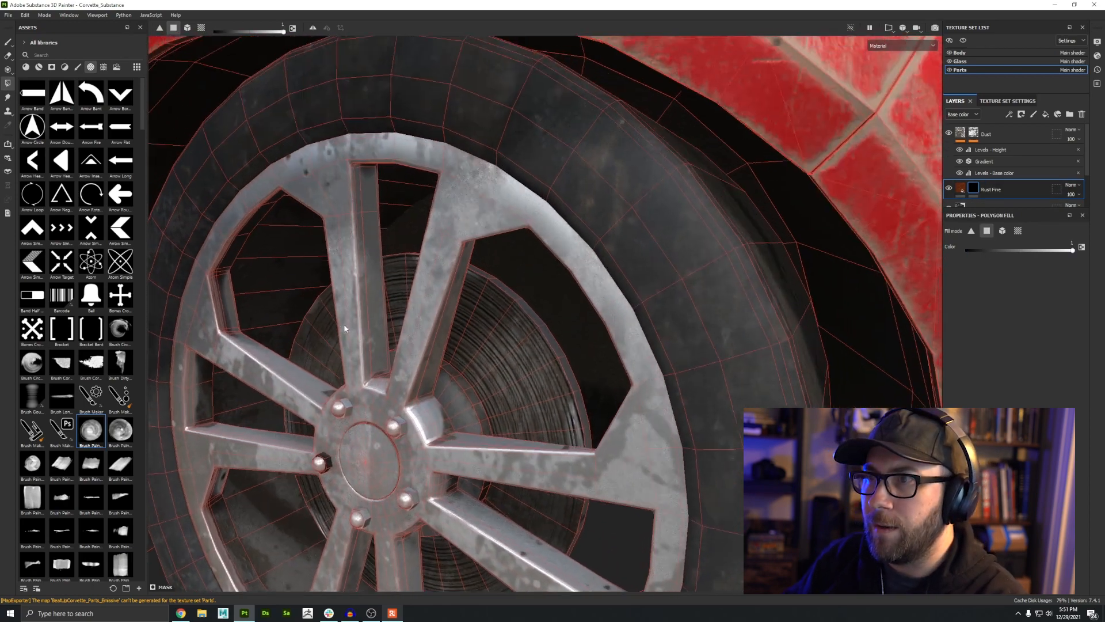
pyautogui.scroll(1, 495, 213)
pyautogui.click(497, 212)
pyautogui.click(470, 190)
pyautogui.click(488, 153)
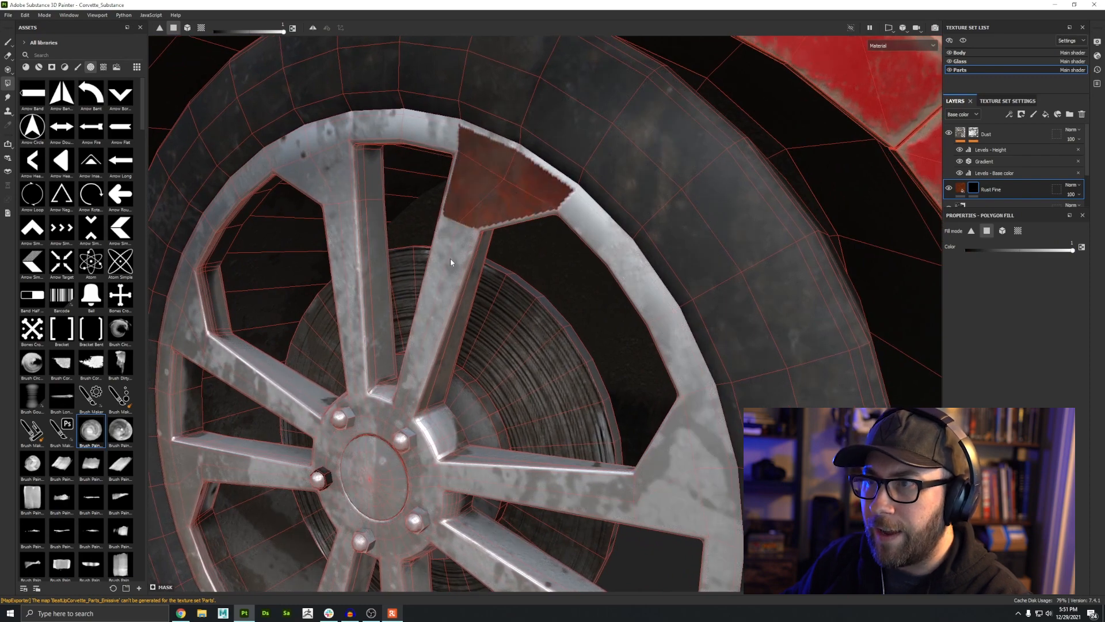
pyautogui.keyDown('alt'); pyautogui.moveTo(445, 311); pyautogui.dragTo(416, 307); pyautogui.keyUp('alt')
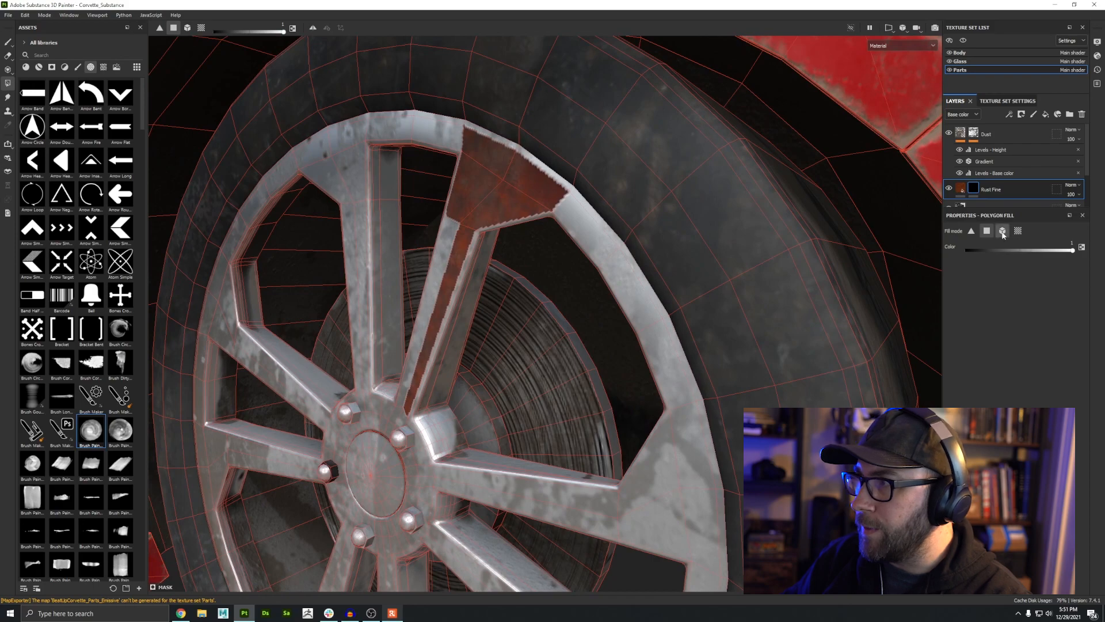
pyautogui.click(579, 233)
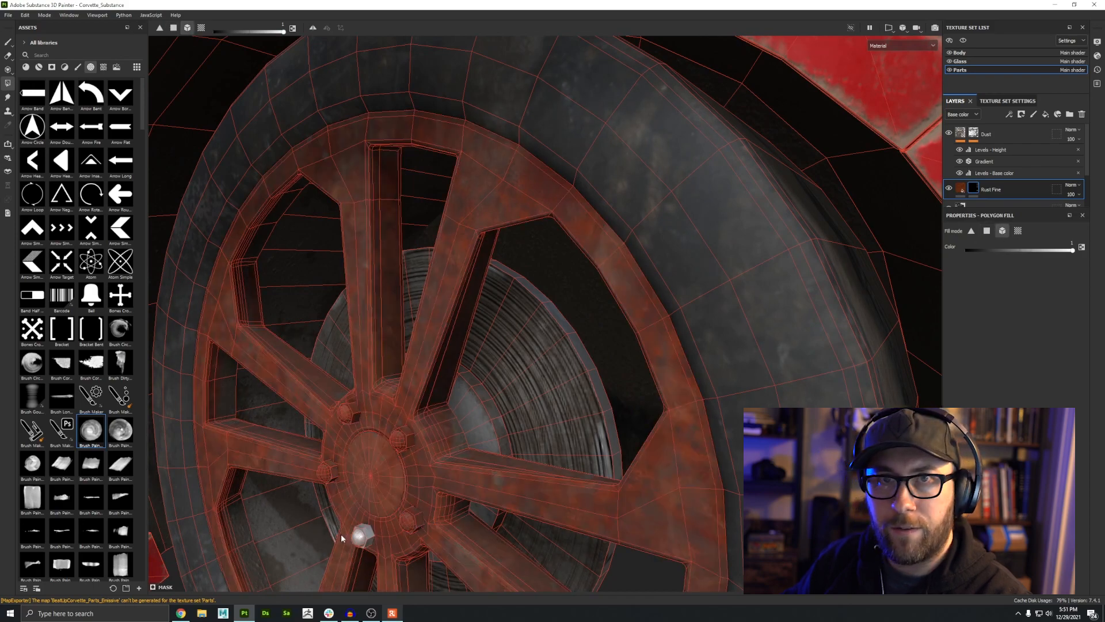
pyautogui.click(361, 536)
# Step: Switch the polygon fill mode and add the tire to the Rust Fine mask, checking the wheel from several angles
pyautogui.scroll(-5, 360, 350)
pyautogui.scroll(4, 360, 349)
pyautogui.keyDown('alt'); pyautogui.moveTo(360, 350); pyautogui.dragTo(453, 351); pyautogui.keyUp('alt')
pyautogui.click(202, 28)
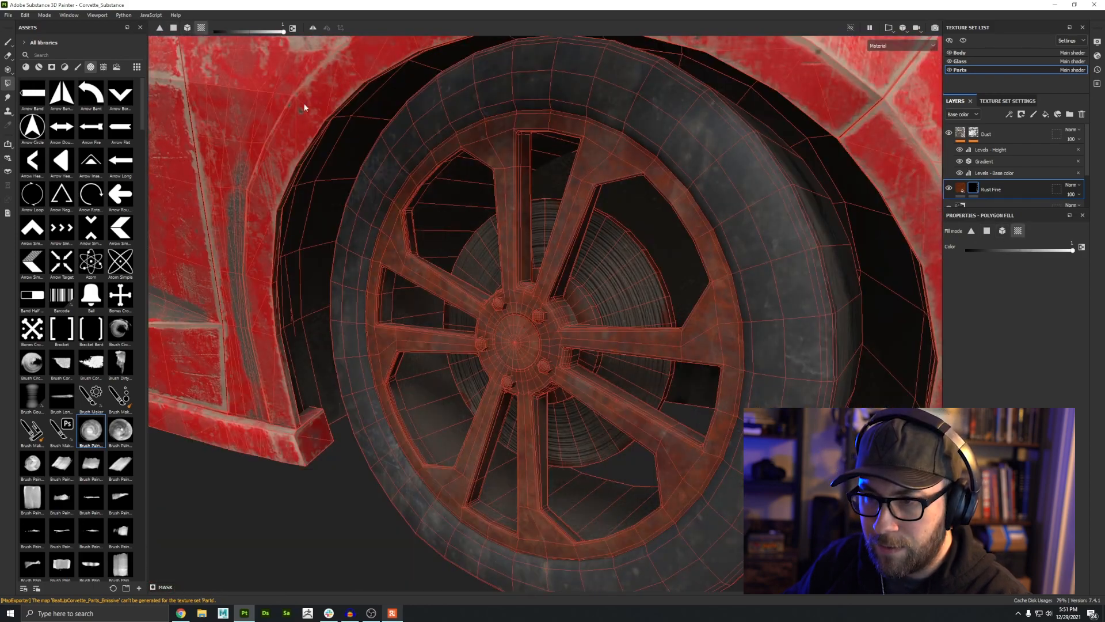
pyautogui.click(187, 28)
pyautogui.scroll(-5, 526, 299)
pyautogui.keyDown('alt'); pyautogui.moveTo(527, 299); pyautogui.dragTo(459, 348); pyautogui.keyUp('alt')
pyautogui.keyDown('alt'); pyautogui.moveTo(459, 347); pyautogui.dragTo(462, 385, button='right'); pyautogui.keyUp('alt')
pyautogui.keyDown('alt'); pyautogui.moveTo(462, 385); pyautogui.dragTo(390, 368); pyautogui.keyUp('alt')
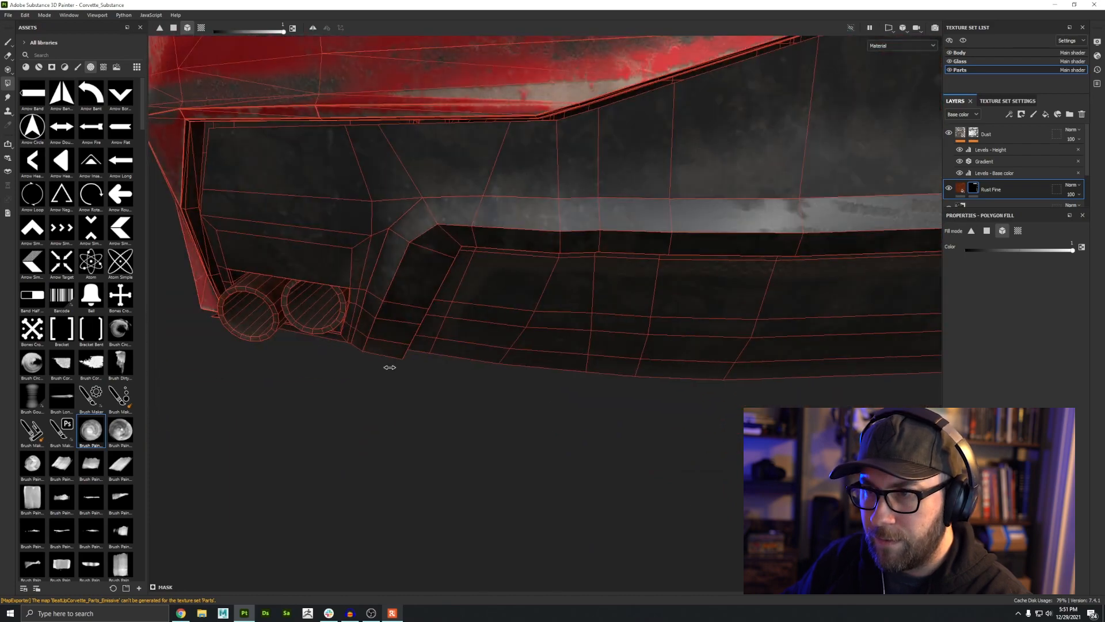
pyautogui.keyDown('alt'); pyautogui.moveTo(389, 367); pyautogui.dragTo(531, 302, button='right'); pyautogui.keyUp('alt')
pyautogui.keyDown('alt'); pyautogui.moveTo(530, 302); pyautogui.dragTo(403, 259); pyautogui.keyUp('alt')
pyautogui.keyDown('alt'); pyautogui.moveTo(403, 259); pyautogui.dragTo(323, 288, button='right'); pyautogui.keyUp('alt')
pyautogui.keyDown('alt'); pyautogui.moveTo(322, 287); pyautogui.dragTo(812, 319); pyautogui.keyUp('alt')
pyautogui.keyDown('alt'); pyautogui.moveTo(357, 351); pyautogui.dragTo(541, 311, button='middle'); pyautogui.keyUp('alt')
pyautogui.keyDown('alt'); pyautogui.moveTo(460, 379); pyautogui.dragTo(580, 443, button='right'); pyautogui.keyUp('alt')
pyautogui.keyDown('alt'); pyautogui.moveTo(579, 443); pyautogui.dragTo(602, 379, button='middle'); pyautogui.keyUp('alt')
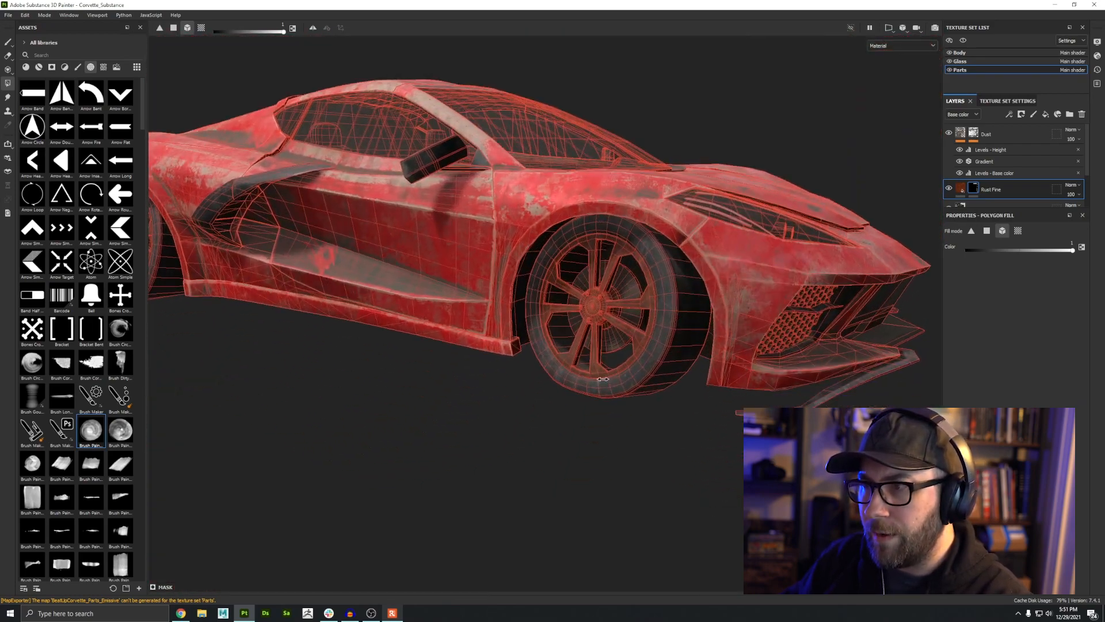
pyautogui.keyDown('shift'); pyautogui.moveTo(603, 379); pyautogui.dragTo(535, 363, button='right'); pyautogui.keyUp('shift')
pyautogui.keyDown('alt'); pyautogui.moveTo(526, 323); pyautogui.dragTo(708, 390, button='right'); pyautogui.keyUp('alt')
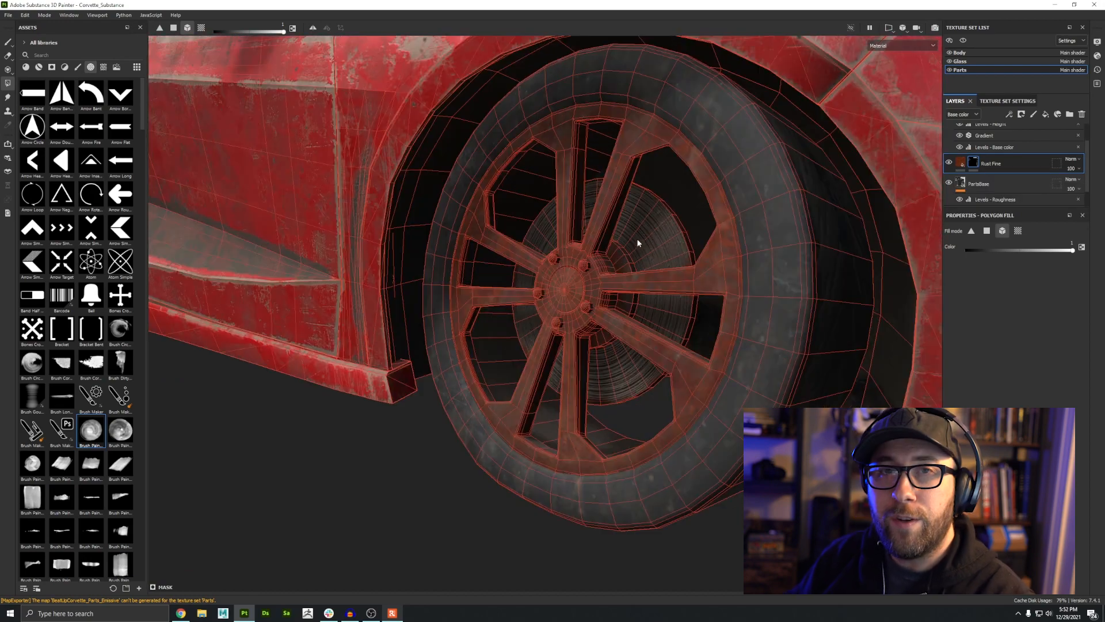
# Step: Add a fill effect to the Rust Fine layer's mask
pyautogui.click(1010, 115)
pyautogui.click(1030, 147)
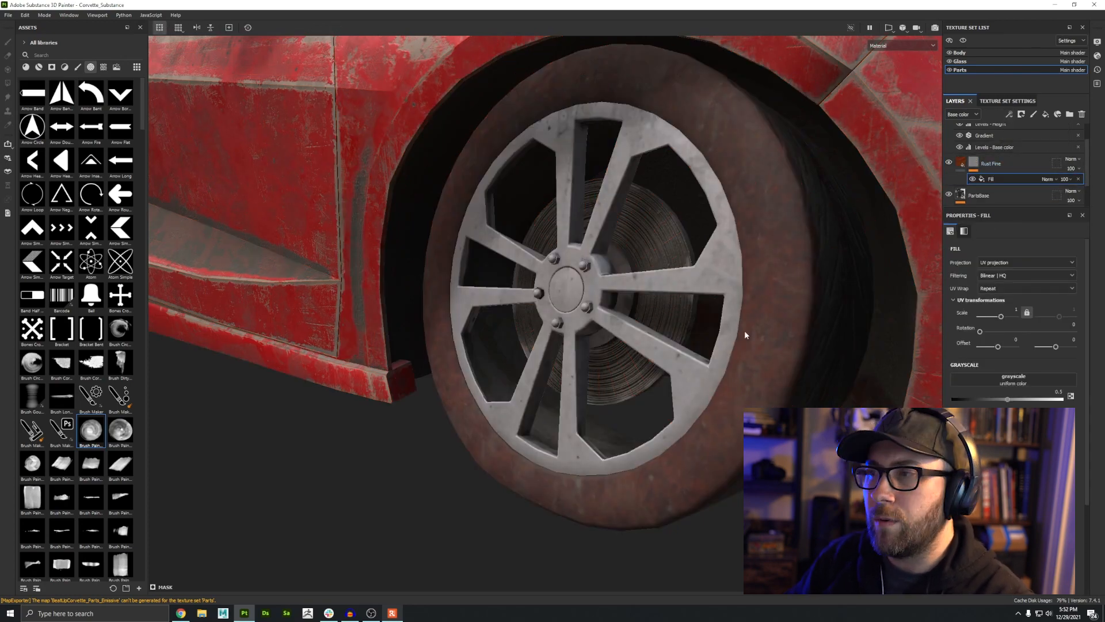
pyautogui.keyDown('alt'); pyautogui.moveTo(745, 331); pyautogui.dragTo(631, 382); pyautogui.keyUp('alt')
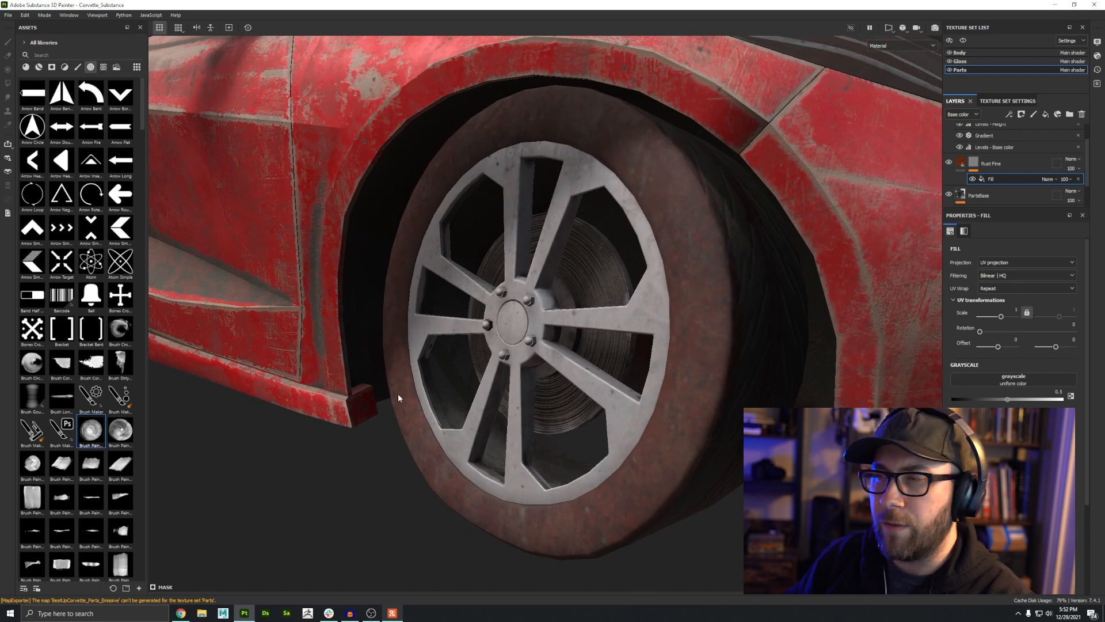
# Step: Preview the Rust Fine mask and toggle the fill effect's visibility to compare the masked areas
pyautogui.click(971, 164)
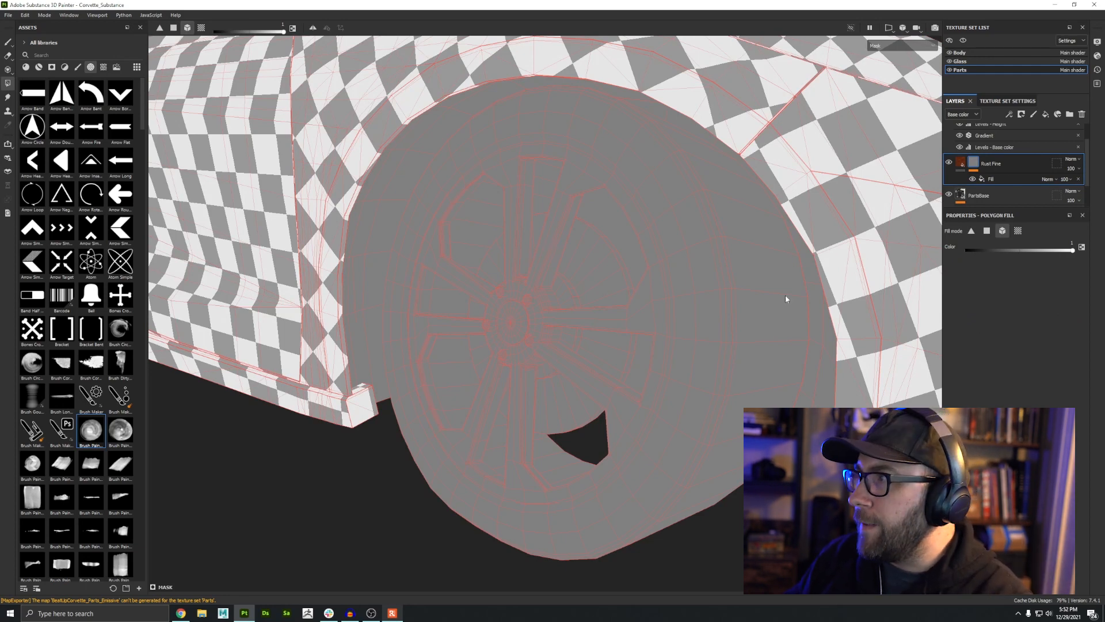
pyautogui.click(973, 179)
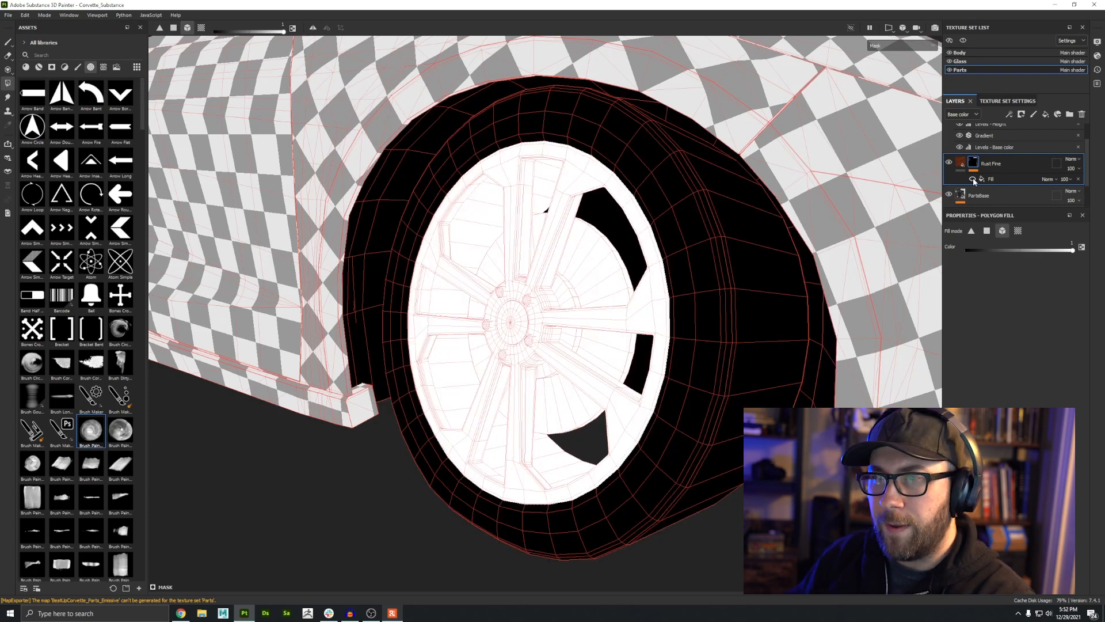
pyautogui.click(972, 180)
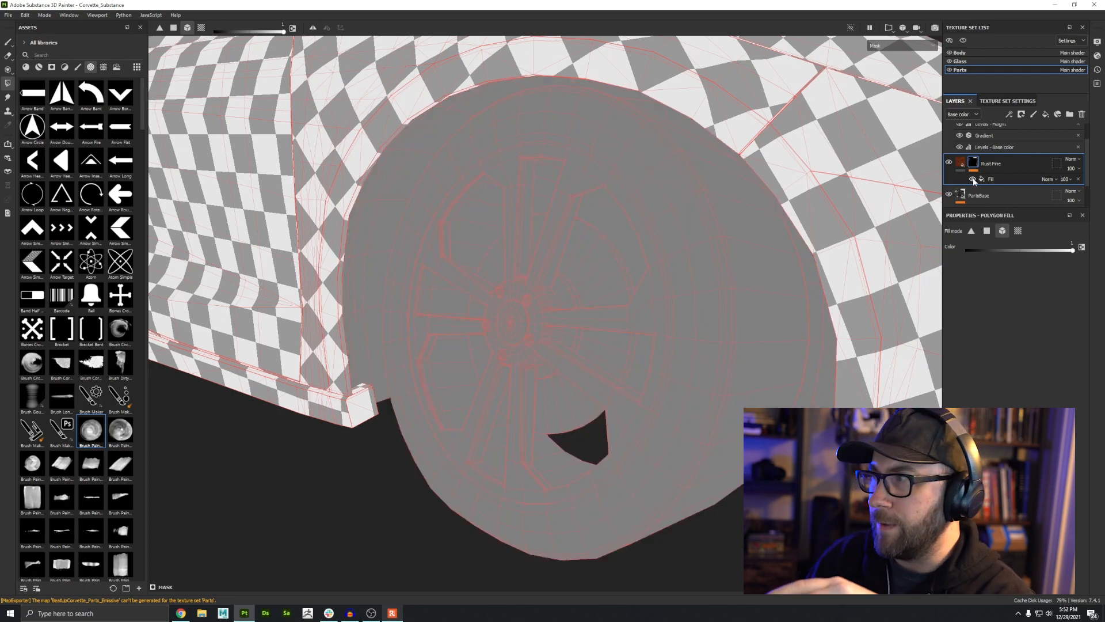
pyautogui.click(973, 180)
pyautogui.click(973, 179)
pyautogui.click(973, 180)
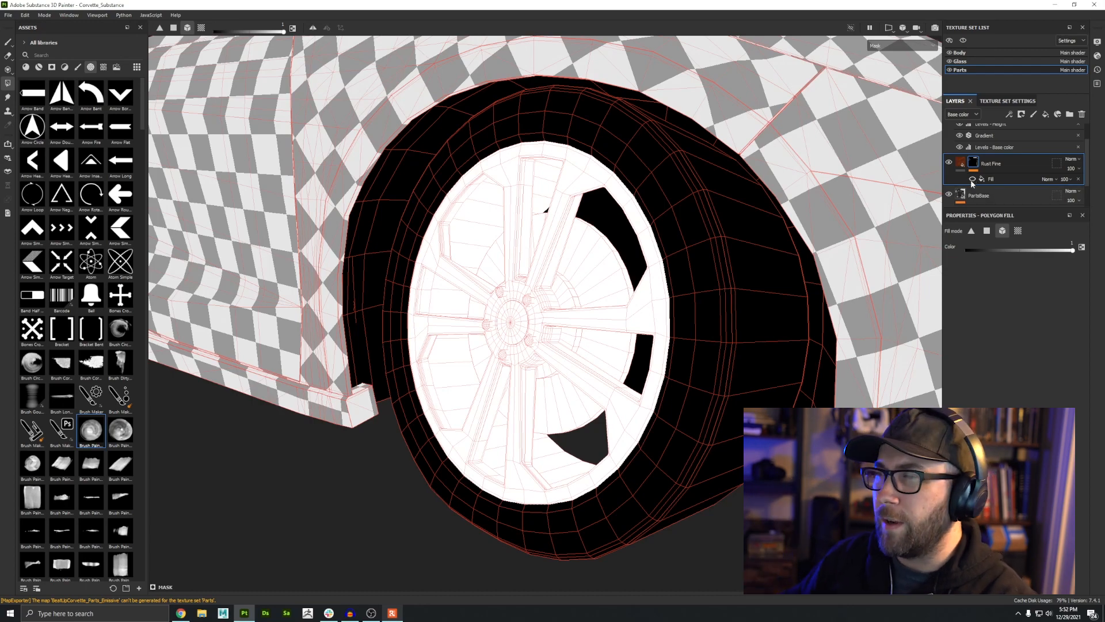
pyautogui.click(973, 179)
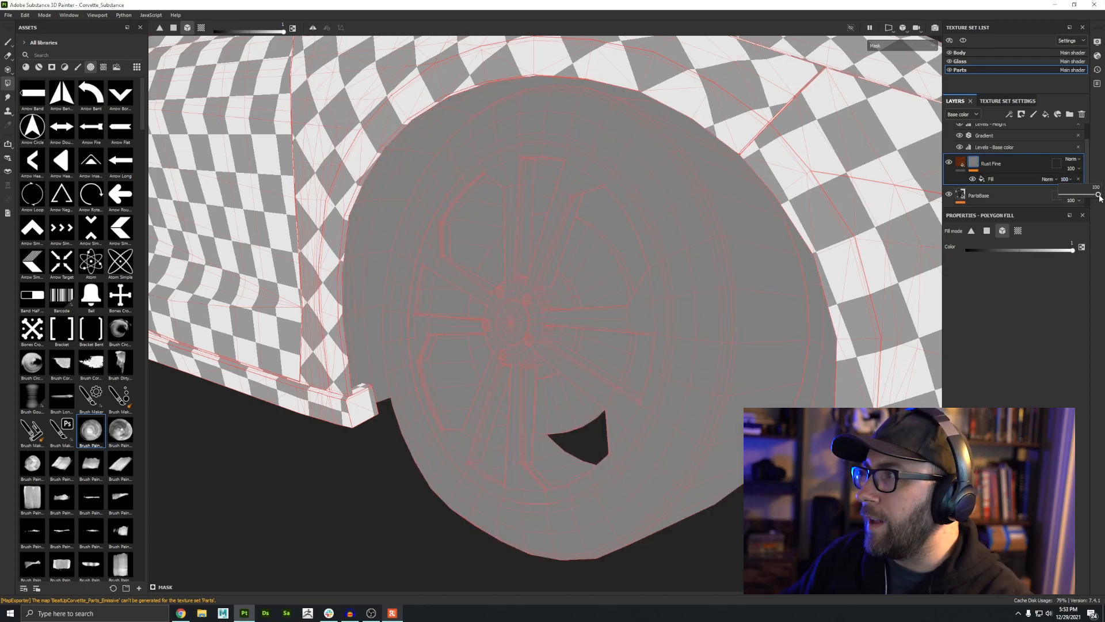
pyautogui.moveTo(1099, 198)
pyautogui.mouseDown()
pyautogui.moveTo(1058, 199)
pyautogui.moveTo(1102, 201)
pyautogui.mouseUp()
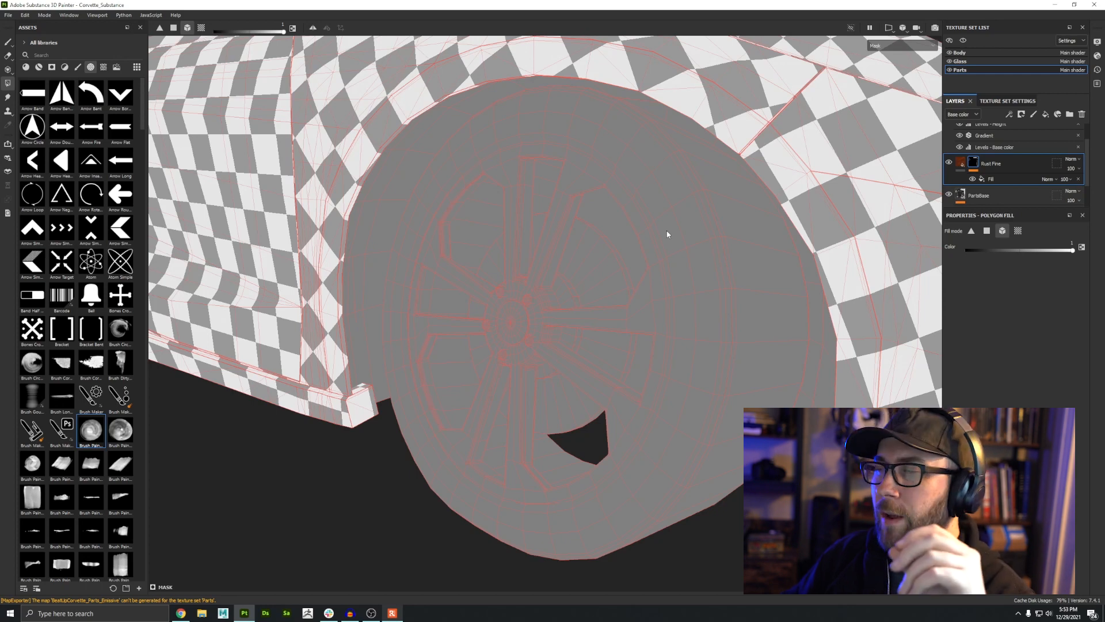
pyautogui.click(1007, 179)
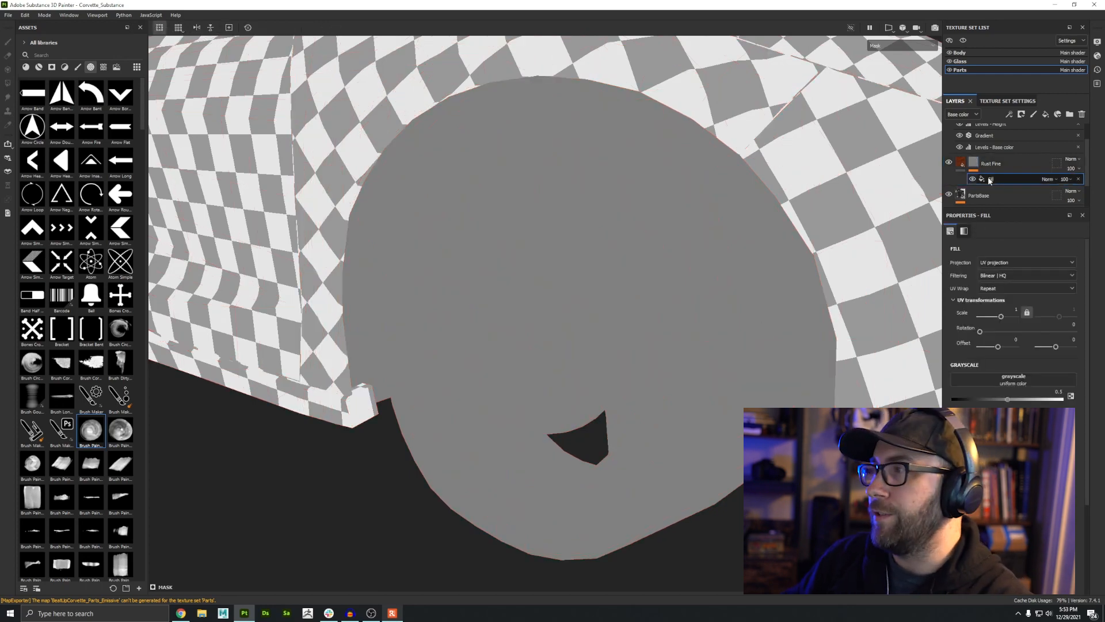
# Step: Set the fill effect's grayscale to the Grunge Rust Fine texture found by searching rust
pyautogui.click(1022, 378)
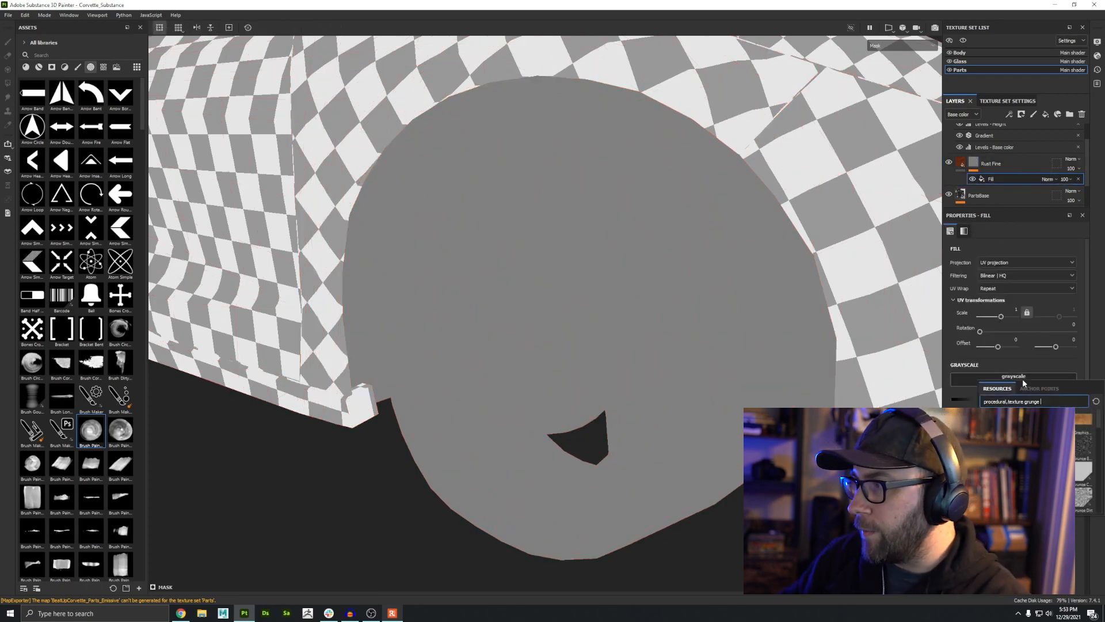
pyautogui.write('rust')
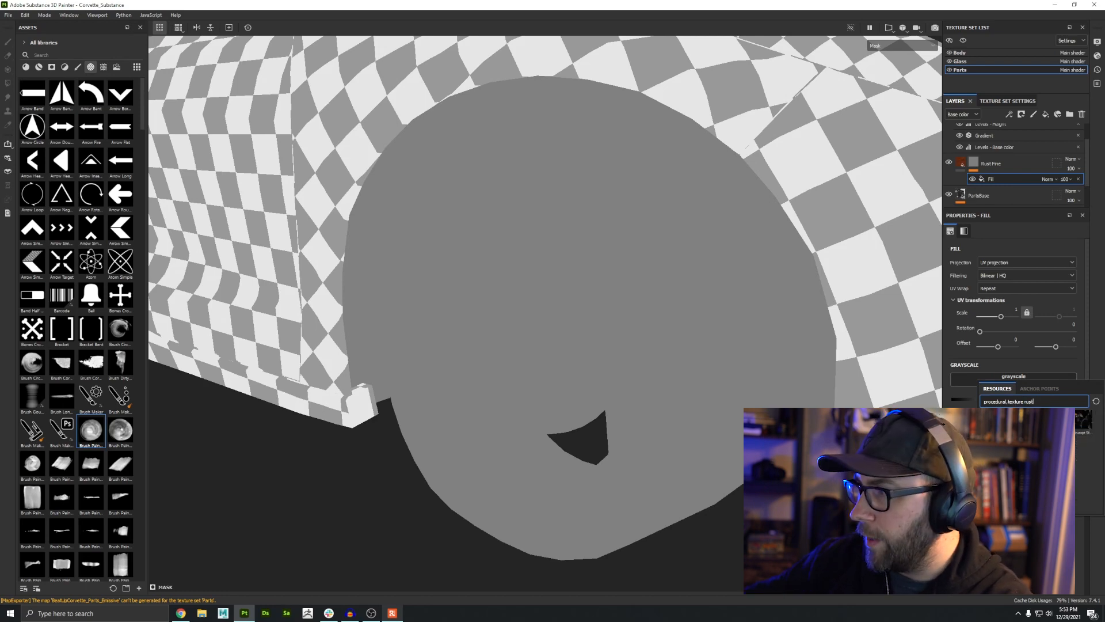
pyautogui.click(1025, 423)
# Step: Set the Grunge Rust Fine scale to about 22.22 and adjust its attributes back in the material view
pyautogui.keyDown('alt'); pyautogui.moveTo(624, 305); pyautogui.dragTo(631, 308); pyautogui.keyUp('alt')
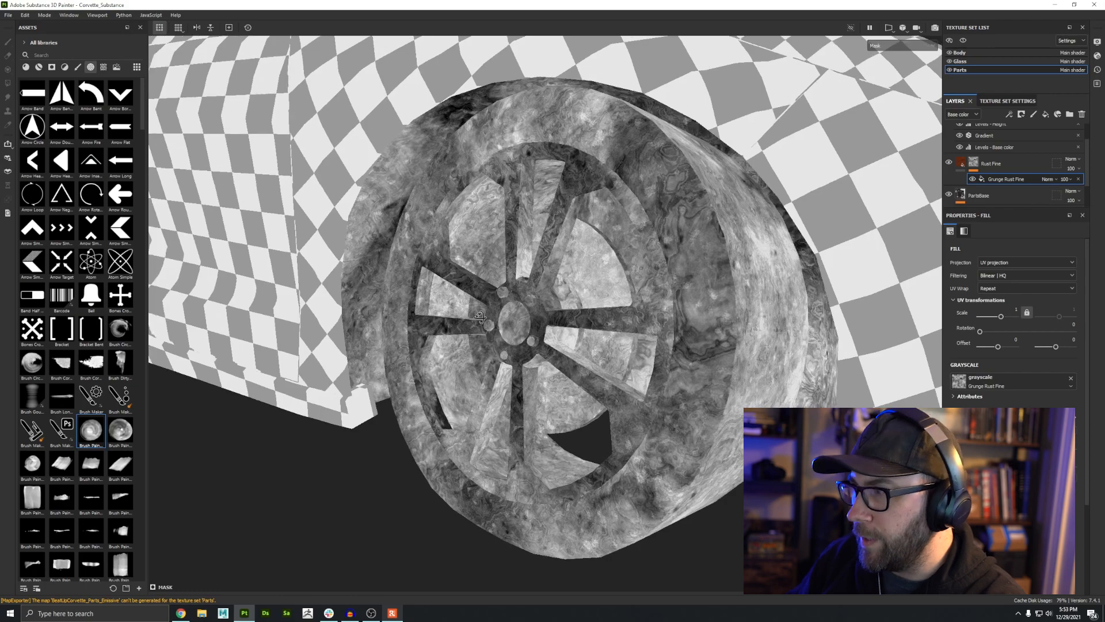
pyautogui.keyDown('alt'); pyautogui.moveTo(631, 308); pyautogui.dragTo(679, 323, button='right'); pyautogui.keyUp('alt')
pyautogui.keyDown('alt'); pyautogui.moveTo(679, 323); pyautogui.dragTo(570, 309); pyautogui.keyUp('alt')
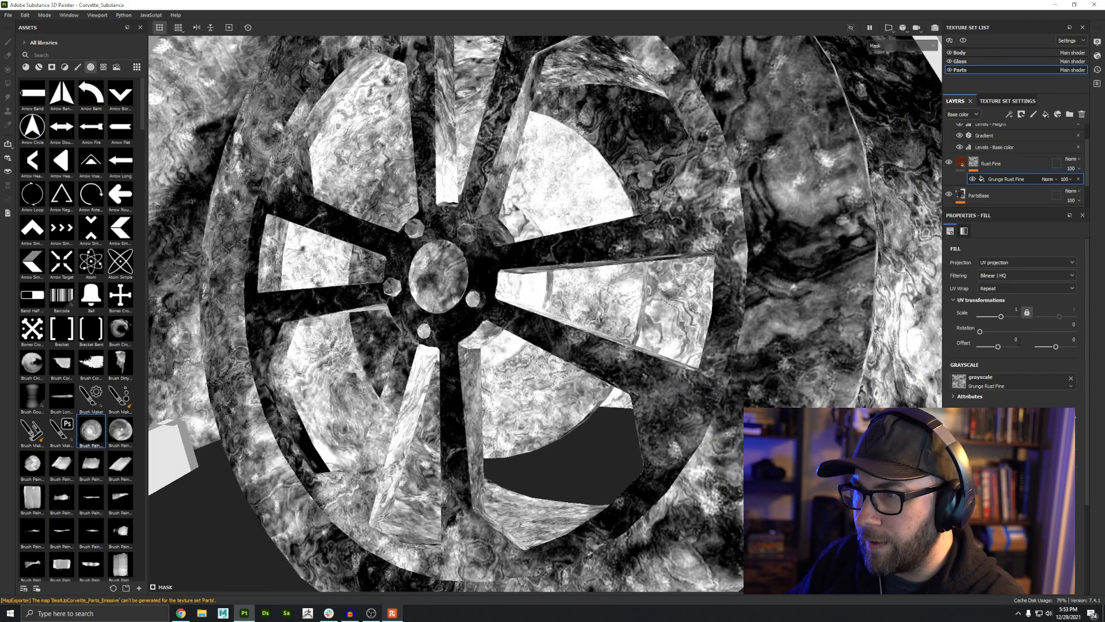
pyautogui.moveTo(1000, 318); pyautogui.dragTo(1009, 321)
pyautogui.keyDown('alt'); pyautogui.moveTo(452, 241); pyautogui.dragTo(459, 282, button='middle'); pyautogui.keyUp('alt')
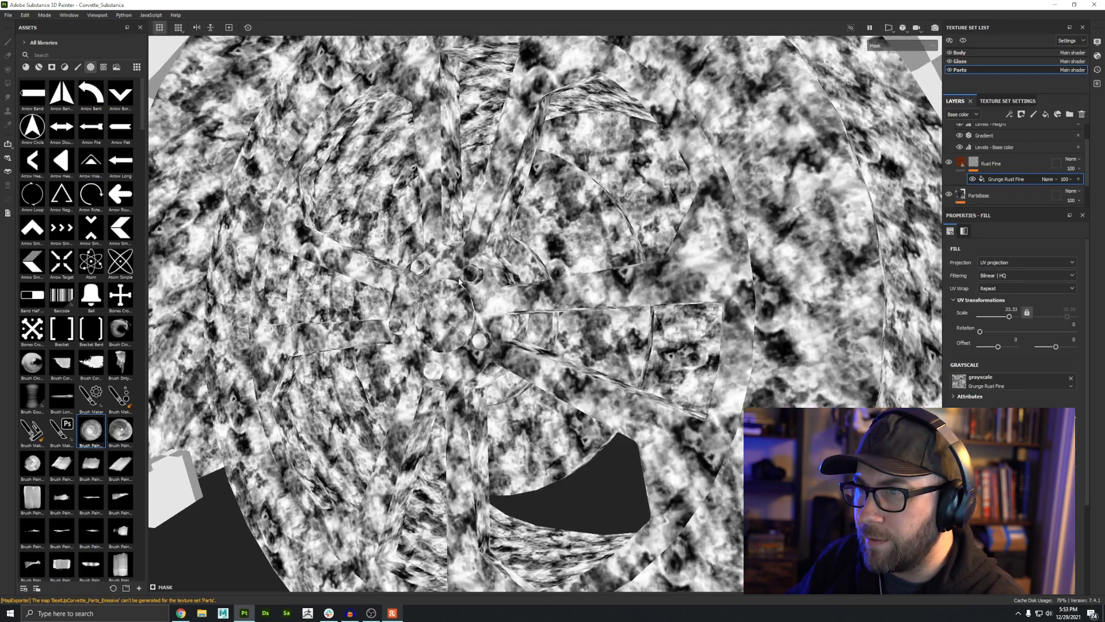
pyautogui.press('m')
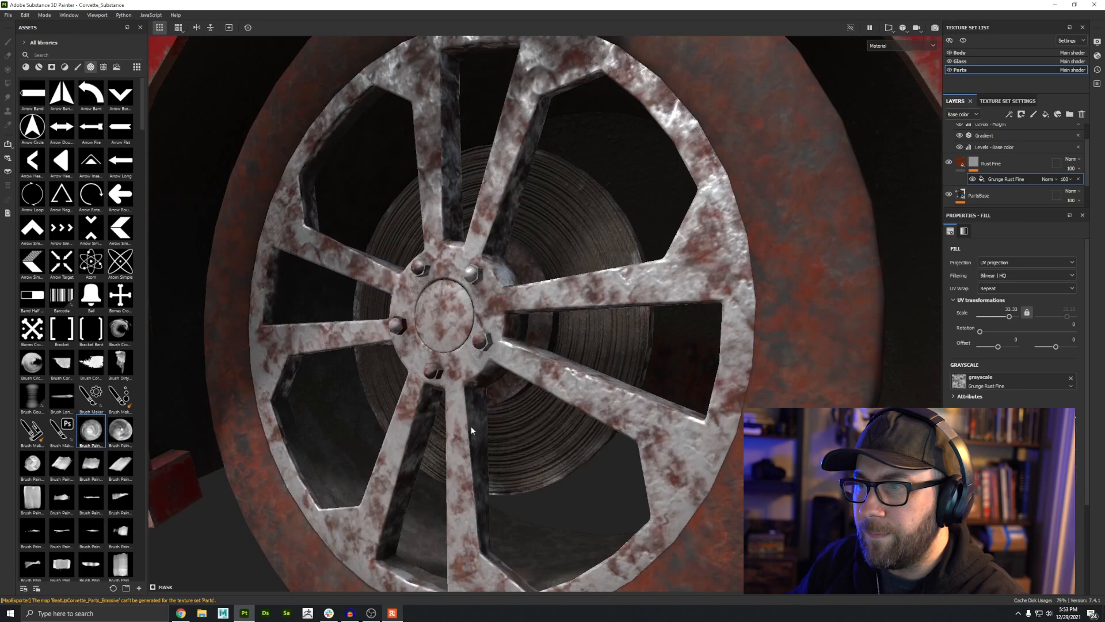
pyautogui.moveTo(1028, 437)
pyautogui.mouseDown()
pyautogui.moveTo(1011, 437)
pyautogui.moveTo(1045, 438)
pyautogui.mouseUp()
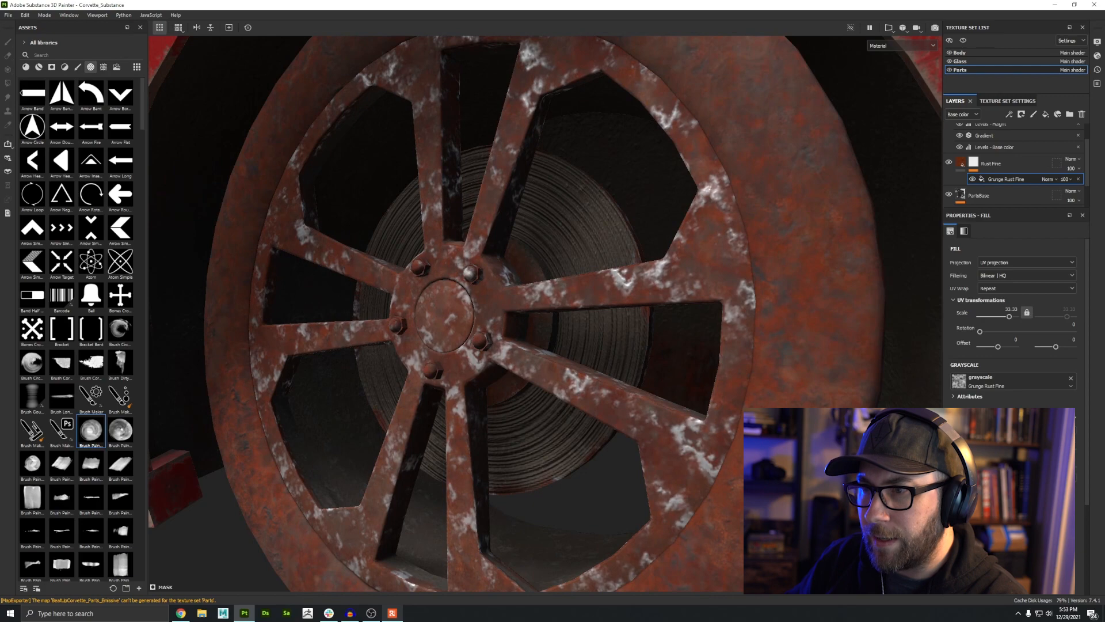
# Step: Set the Grunge Rust Fine fill effect's blending mode to Multiply
pyautogui.keyDown('alt'); pyautogui.moveTo(649, 463); pyautogui.dragTo(599, 334, button='right'); pyautogui.keyUp('alt')
pyautogui.keyDown('alt'); pyautogui.moveTo(599, 334); pyautogui.dragTo(565, 190); pyautogui.keyUp('alt')
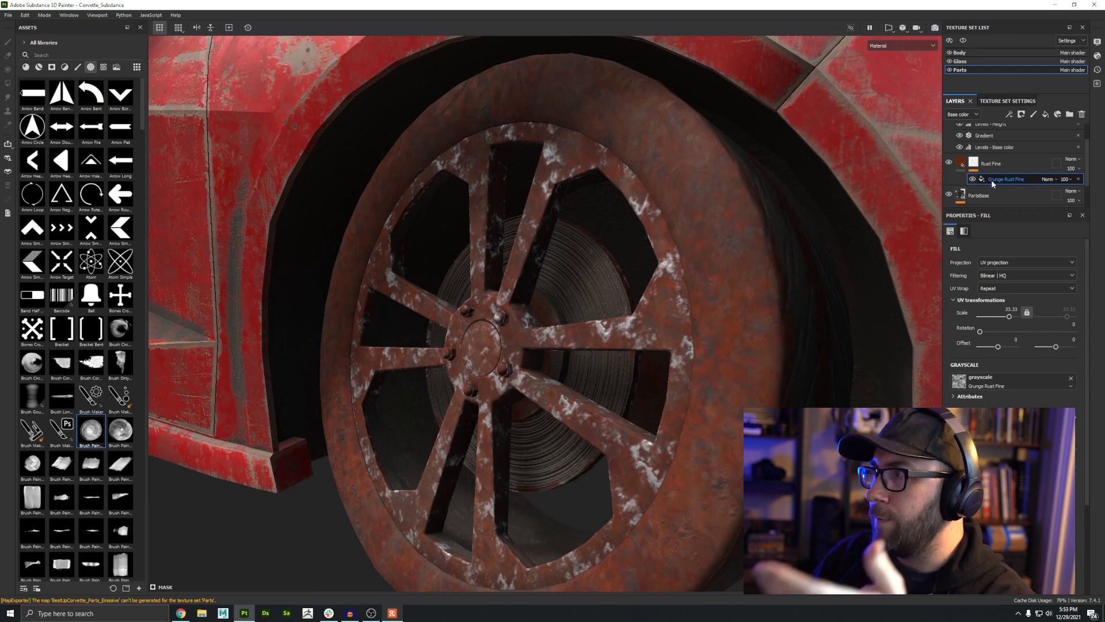
pyautogui.click(1048, 179)
pyautogui.click(1051, 221)
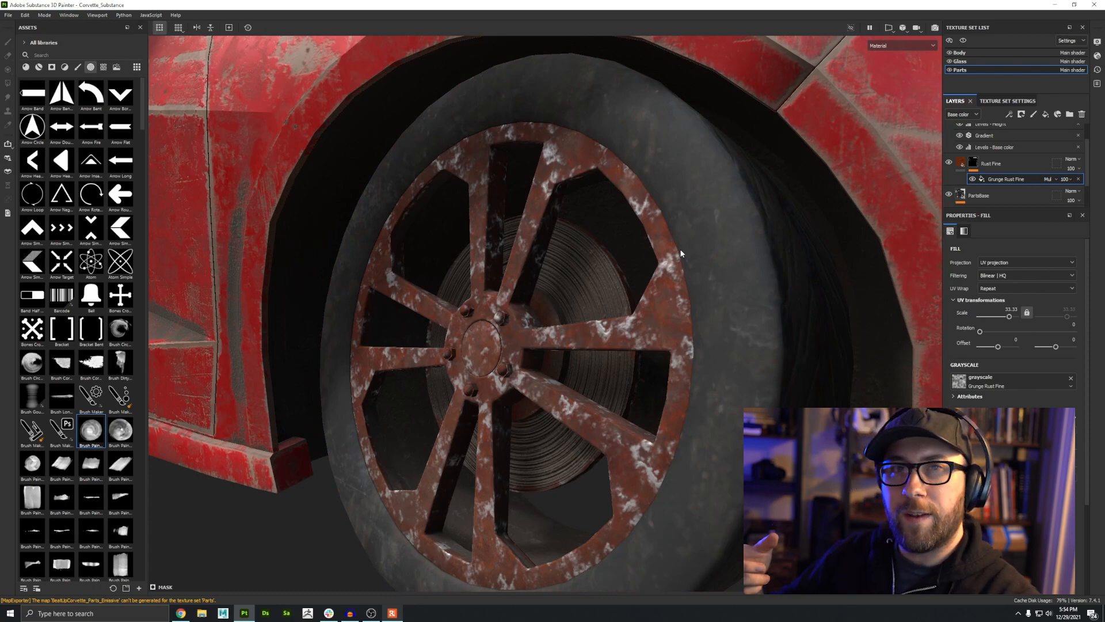
# Step: Add a new fill layer to the Glass texture set and name it GlassOpacity
pyautogui.keyDown('alt'); pyautogui.moveTo(680, 253); pyautogui.dragTo(444, 320, button='right'); pyautogui.keyUp('alt')
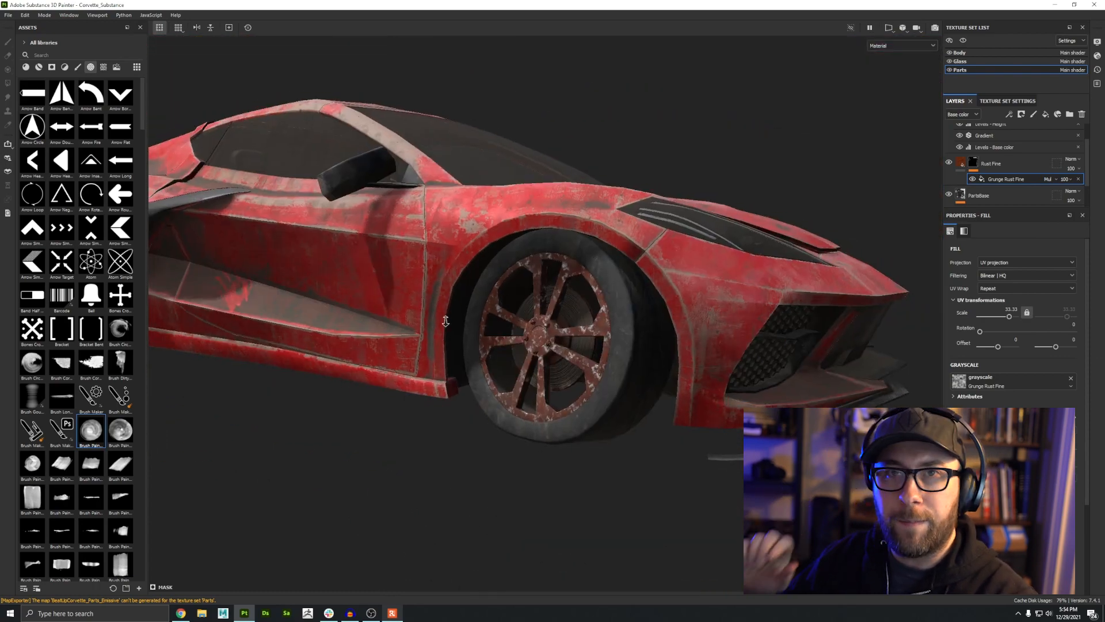
pyautogui.keyDown('alt'); pyautogui.moveTo(288, 314); pyautogui.dragTo(427, 286); pyautogui.keyUp('alt')
pyautogui.keyDown('alt'); pyautogui.moveTo(427, 286); pyautogui.dragTo(551, 313, button='right'); pyautogui.keyUp('alt')
pyautogui.keyDown('alt'); pyautogui.moveTo(551, 313); pyautogui.dragTo(552, 369, button='middle'); pyautogui.keyUp('alt')
pyautogui.keyDown('alt'); pyautogui.moveTo(593, 322); pyautogui.dragTo(550, 320); pyautogui.keyUp('alt')
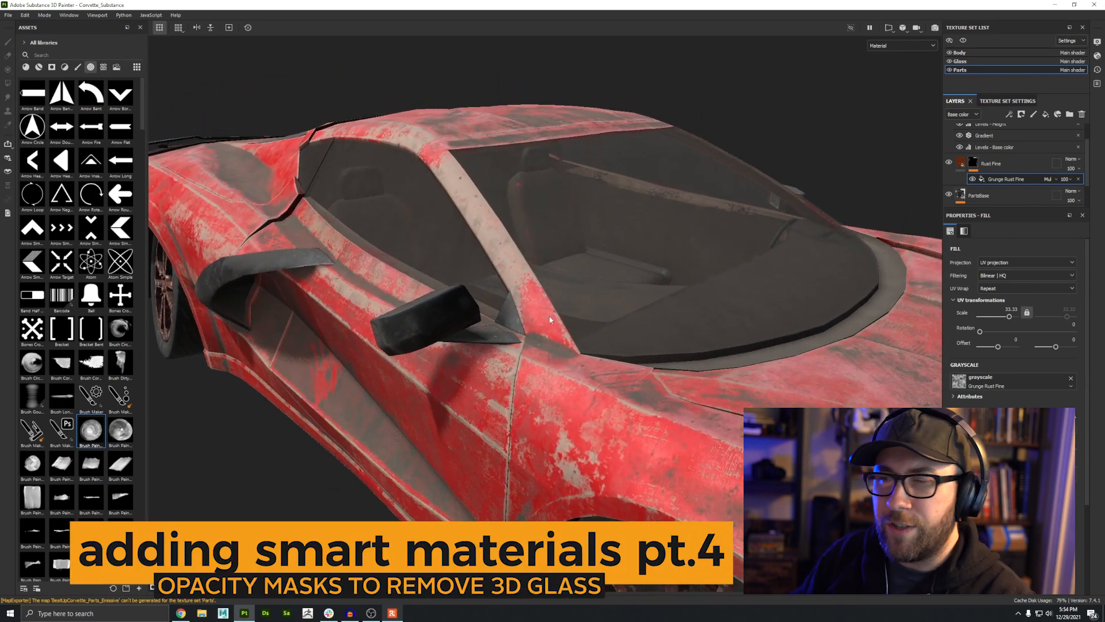
pyautogui.click(959, 62)
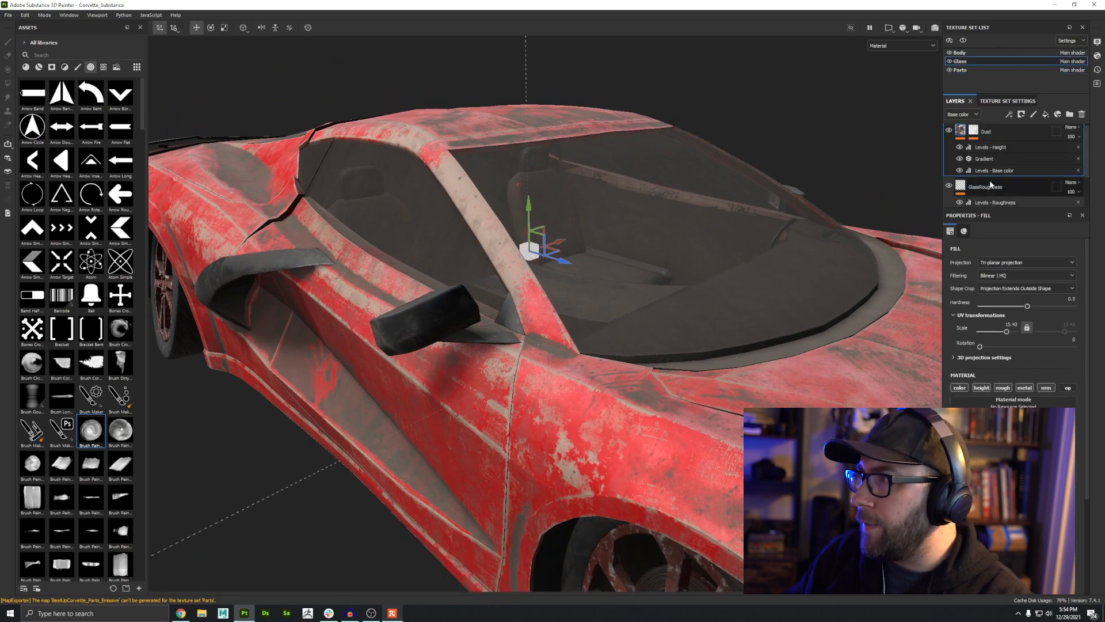
pyautogui.scroll(3, 974, 191)
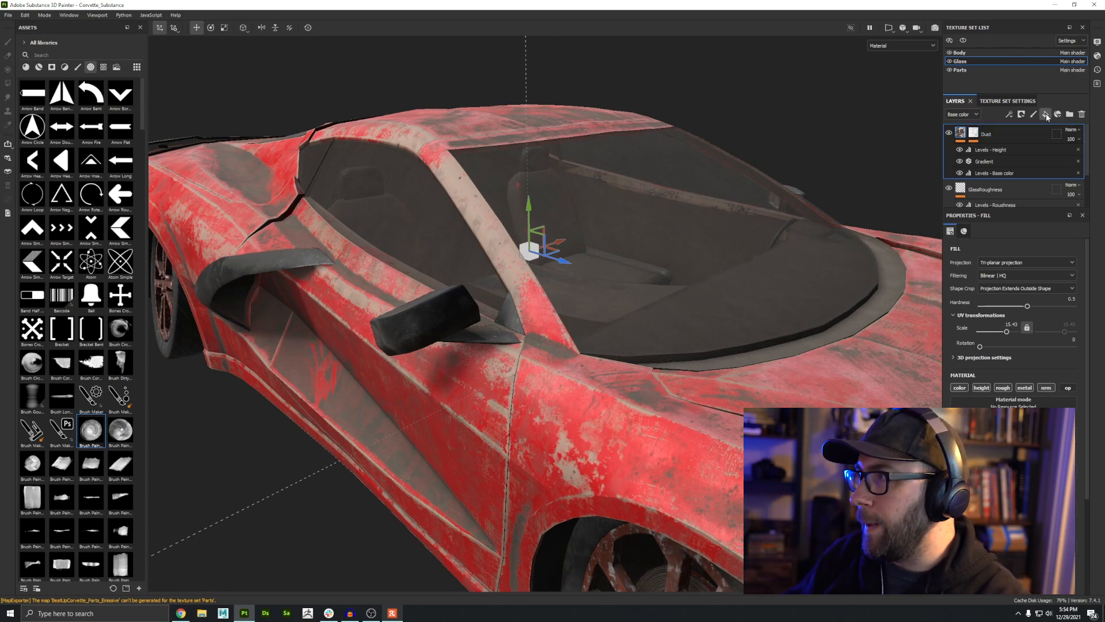
pyautogui.click(1046, 115)
pyautogui.doubleClick(989, 132)
pyautogui.write('Glass')
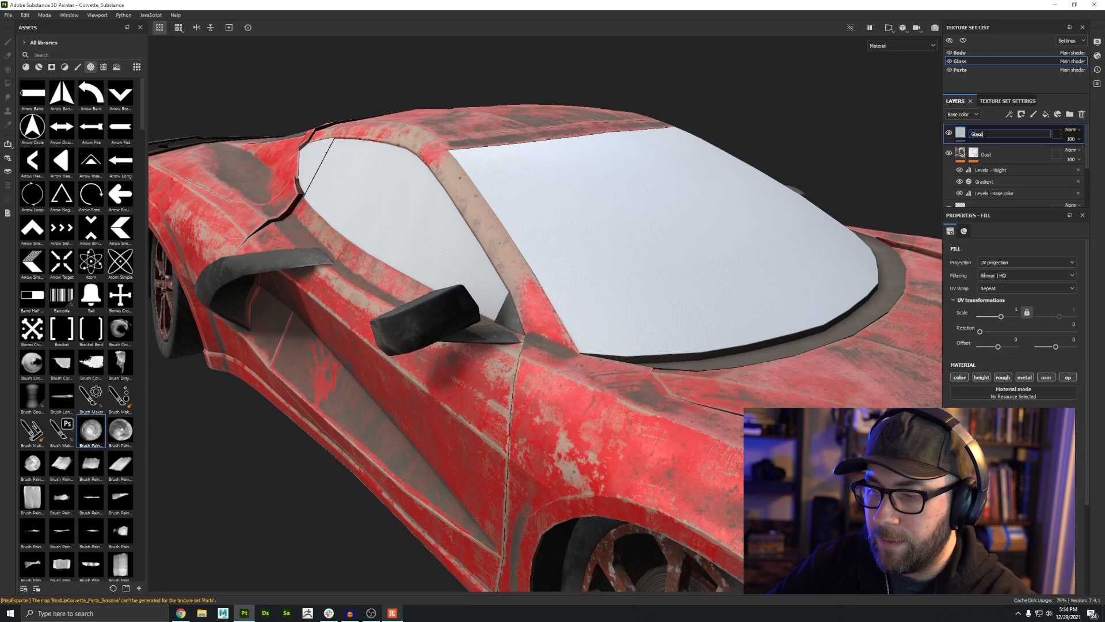
pyautogui.write('Opacity')
pyautogui.press('Return')
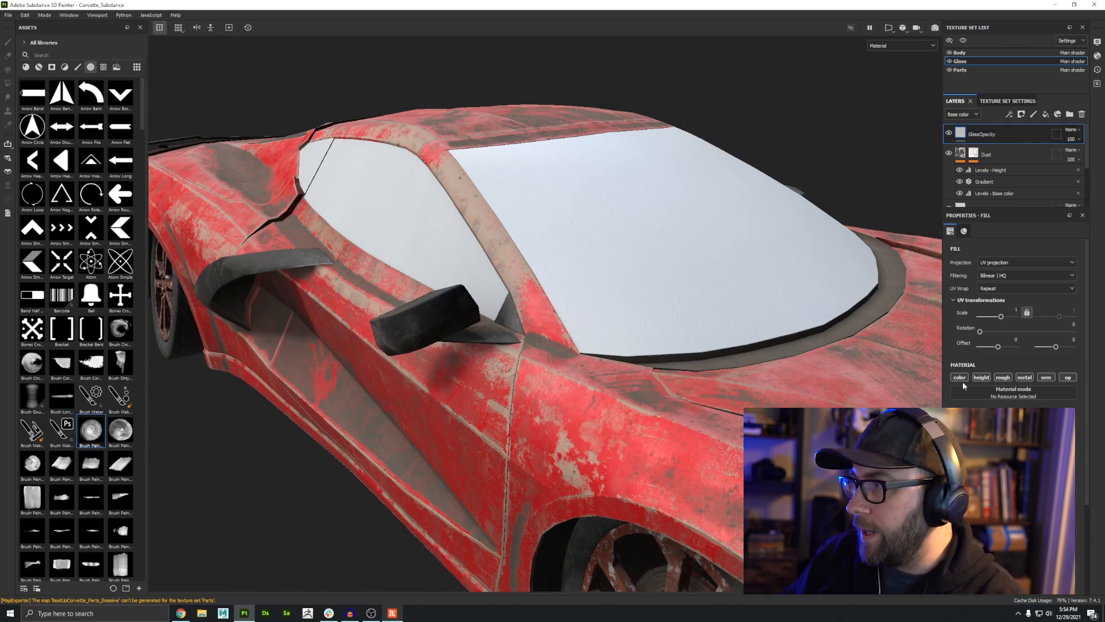
# Step: Limit the GlassOpacity fill to the opacity channel and lower its opacity so the windows become see-through
pyautogui.click(959, 377)
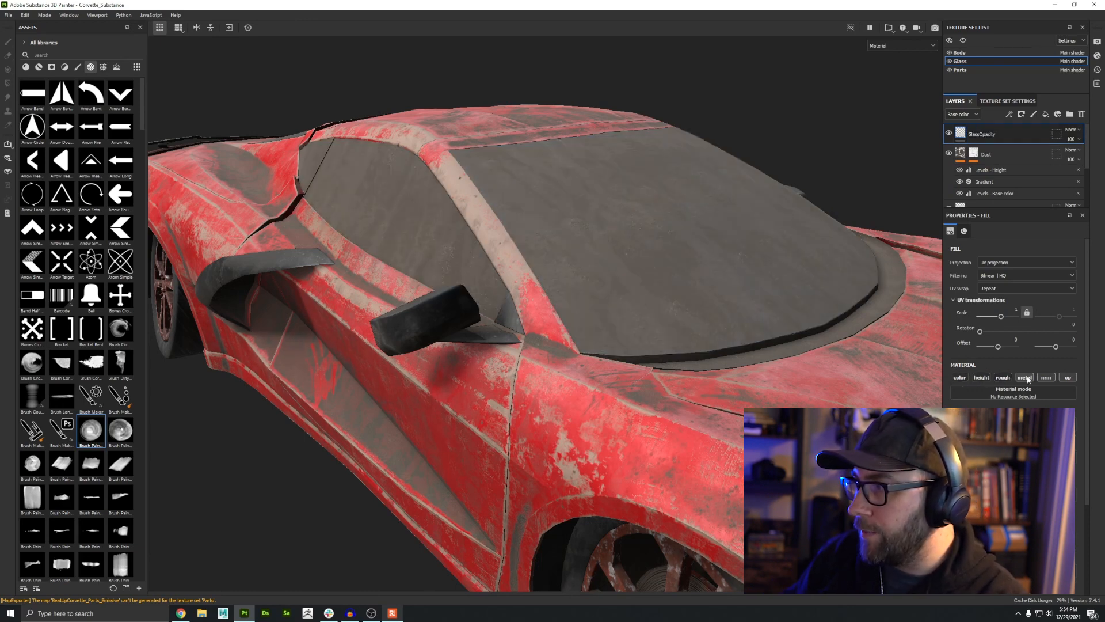
pyautogui.keyDown('alt'); pyautogui.moveTo(625, 270); pyautogui.dragTo(542, 296); pyautogui.keyUp('alt')
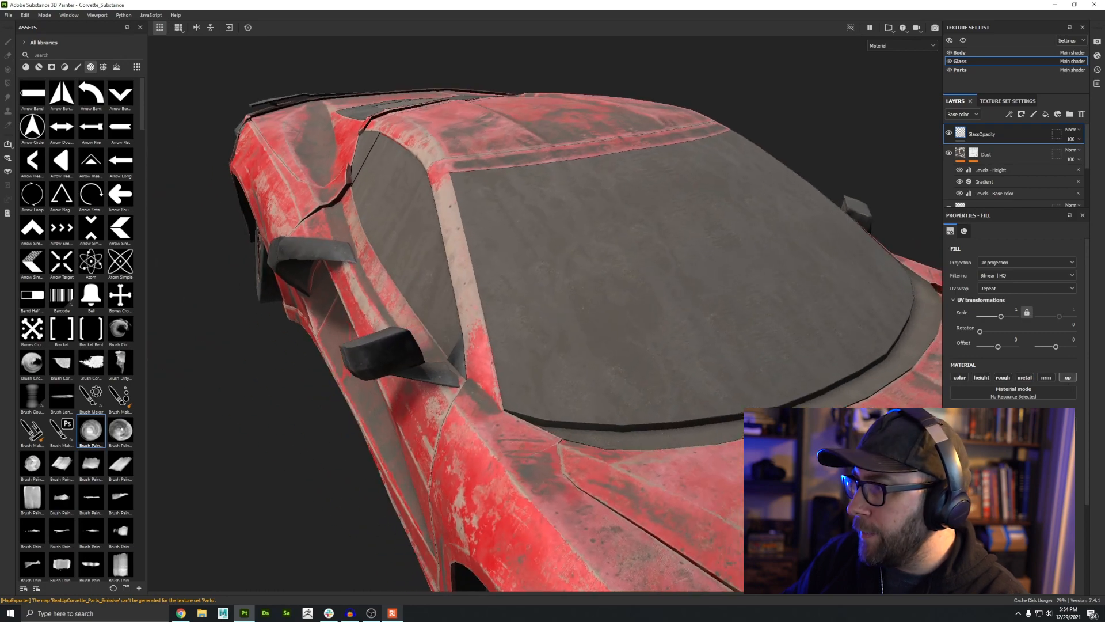
pyautogui.keyDown('alt'); pyautogui.moveTo(616, 314); pyautogui.dragTo(481, 323); pyautogui.keyUp('alt')
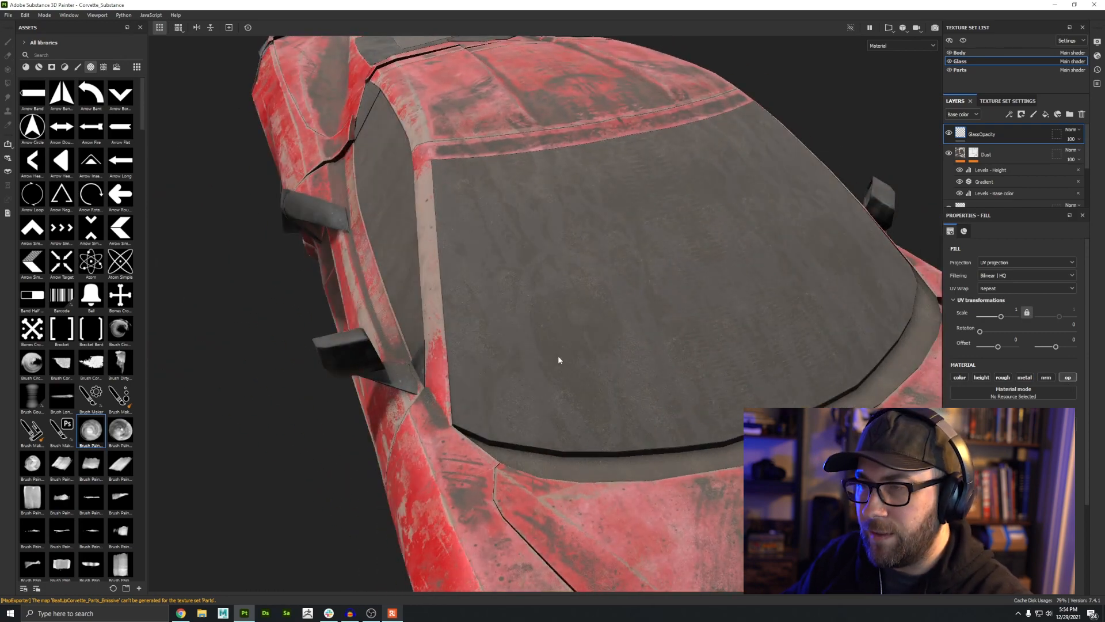
pyautogui.keyDown('alt'); pyautogui.moveTo(599, 378); pyautogui.dragTo(518, 351); pyautogui.keyUp('alt')
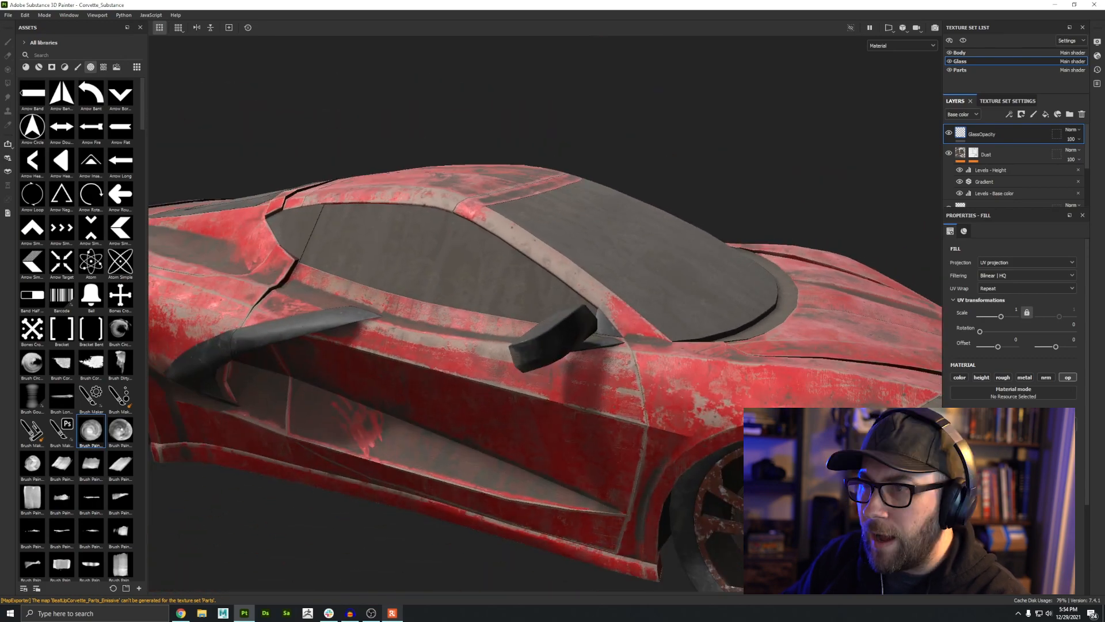
pyautogui.moveTo(1072, 433); pyautogui.dragTo(959, 433)
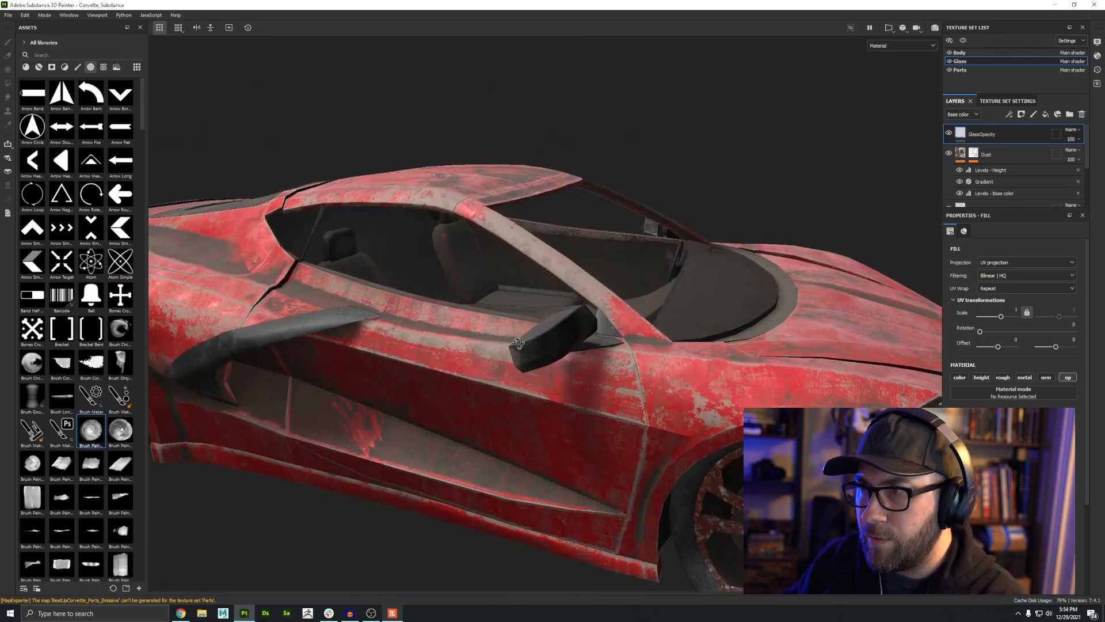
# Step: Add a mask with polygon fill to the GlassOpacity layer
pyautogui.keyDown('alt'); pyautogui.moveTo(581, 346); pyautogui.dragTo(552, 434); pyautogui.keyUp('alt')
pyautogui.scroll(-5, 553, 434)
pyautogui.scroll(6, 556, 427)
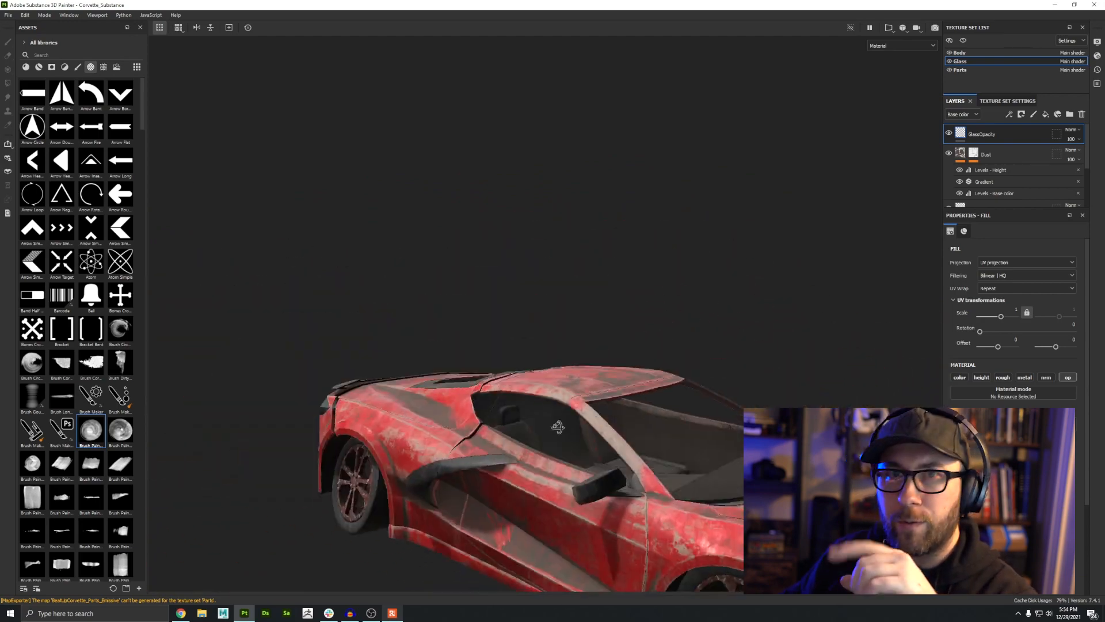
pyautogui.keyDown('alt'); pyautogui.moveTo(558, 426); pyautogui.dragTo(488, 290, button='middle'); pyautogui.keyUp('alt')
pyautogui.keyDown('alt'); pyautogui.moveTo(436, 341); pyautogui.dragTo(507, 418); pyautogui.keyUp('alt')
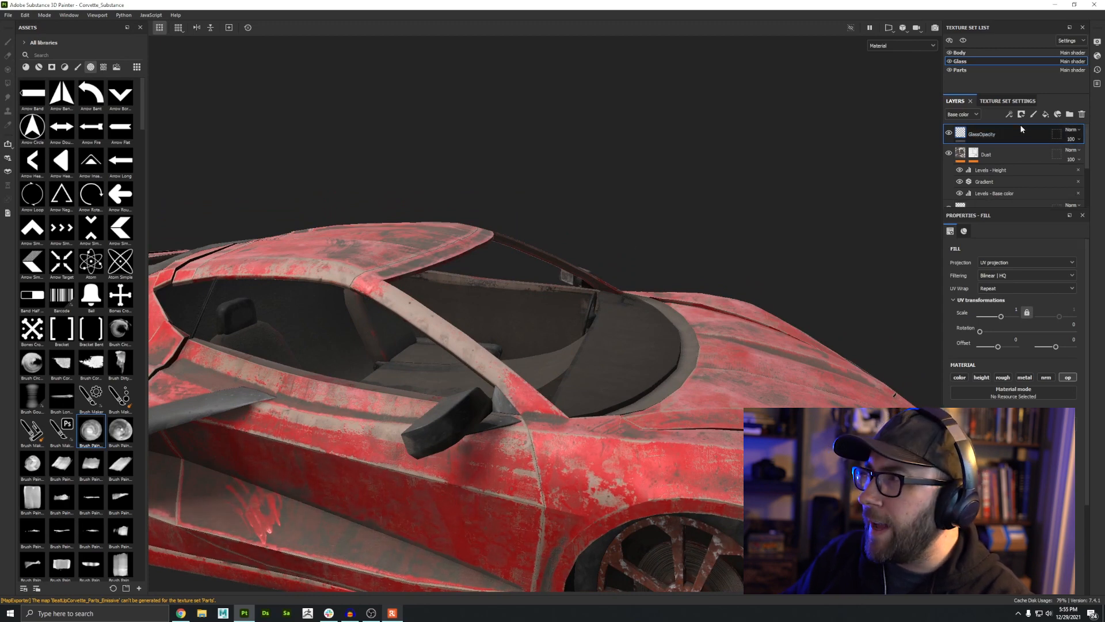
pyautogui.rightClick(959, 132)
pyautogui.click(980, 139)
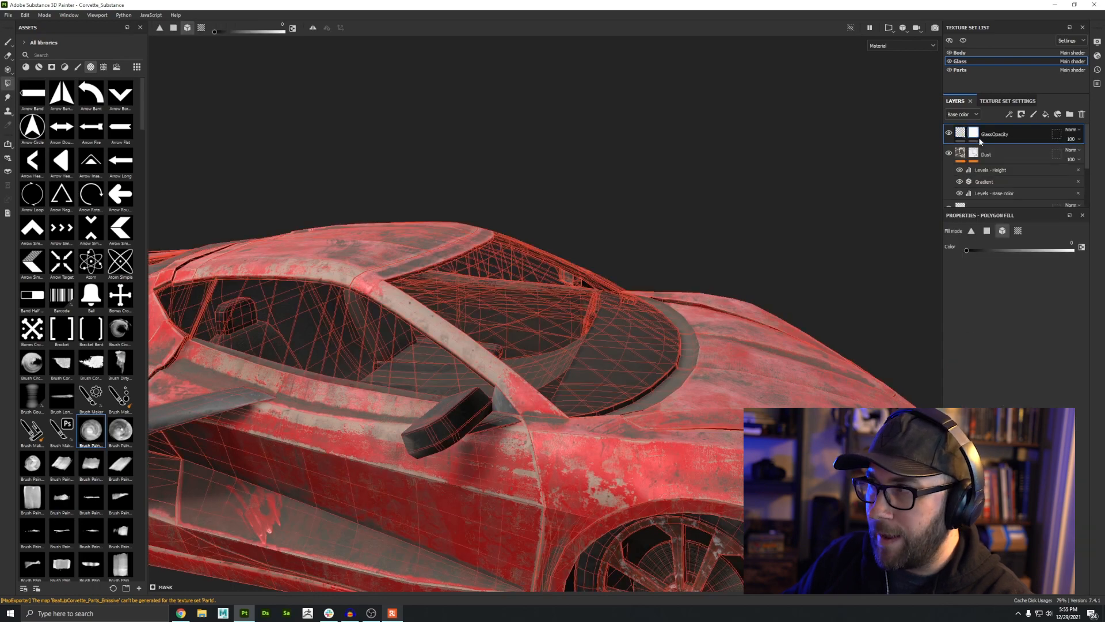
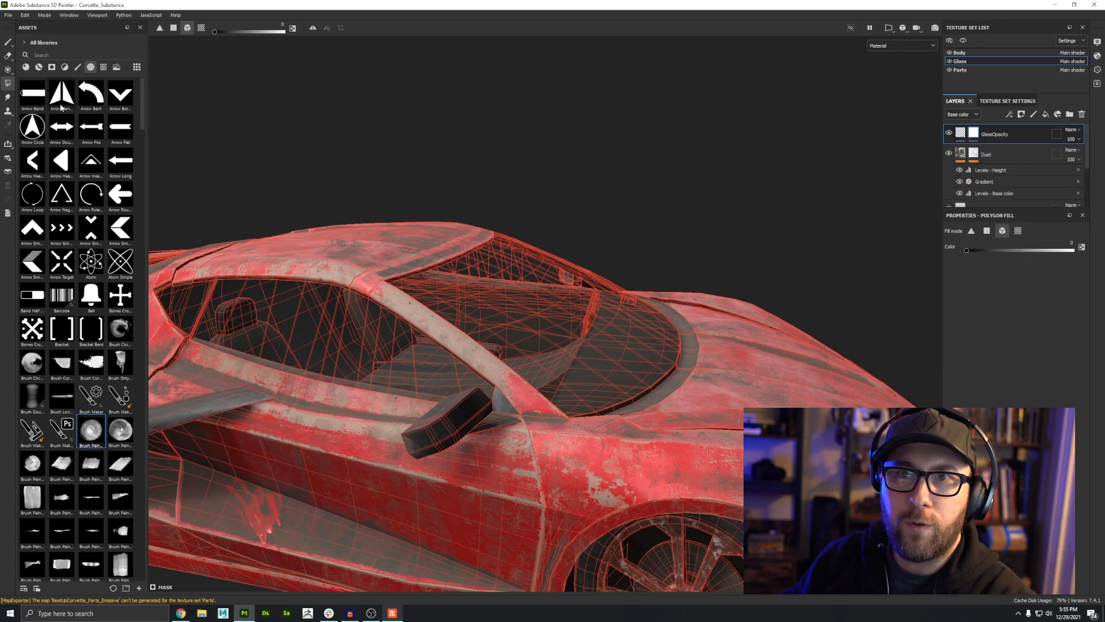
# Step: Paint black on the GlassOpacity mask with a round brush to punch a hole in the side window
pyautogui.click(7, 43)
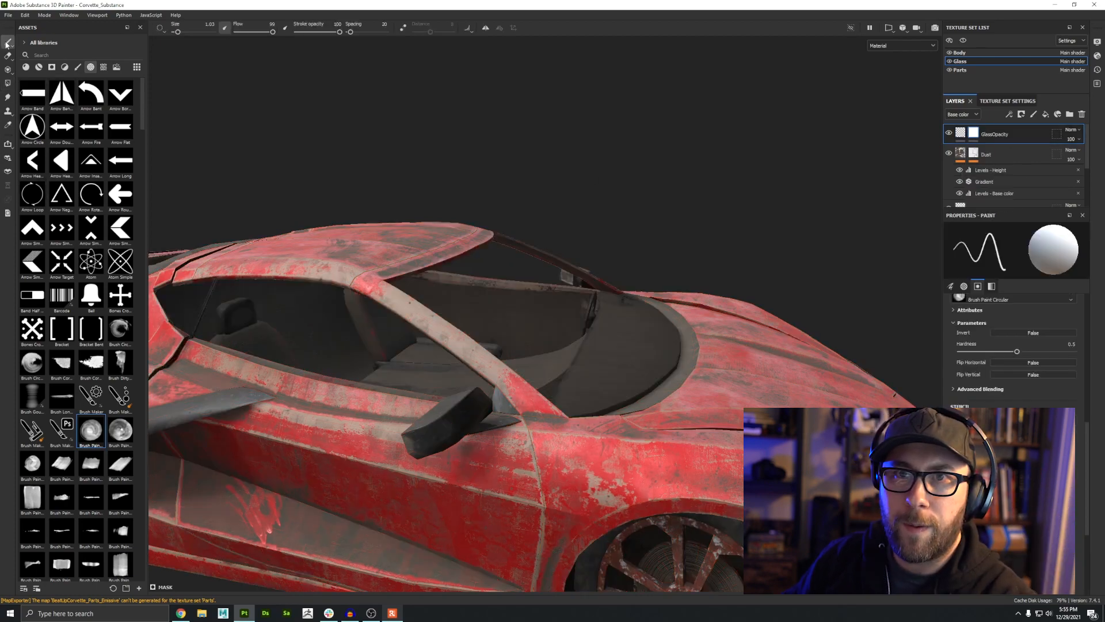
pyautogui.click(78, 68)
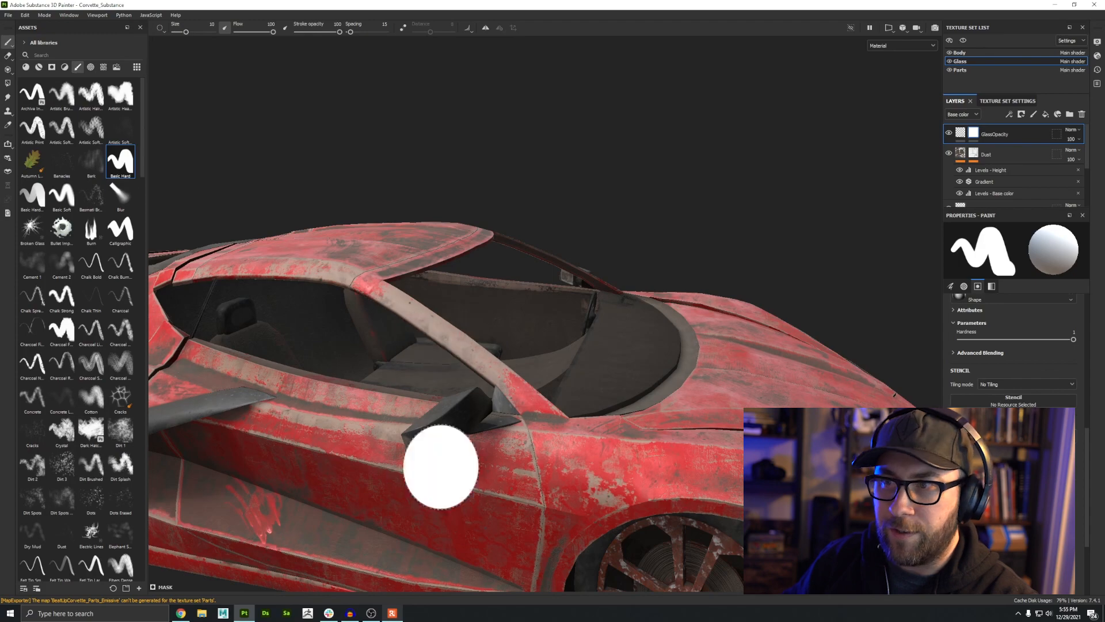
pyautogui.keyDown('alt'); pyautogui.moveTo(402, 373); pyautogui.dragTo(402, 343); pyautogui.keyUp('alt')
pyautogui.scroll(1, 1016, 357)
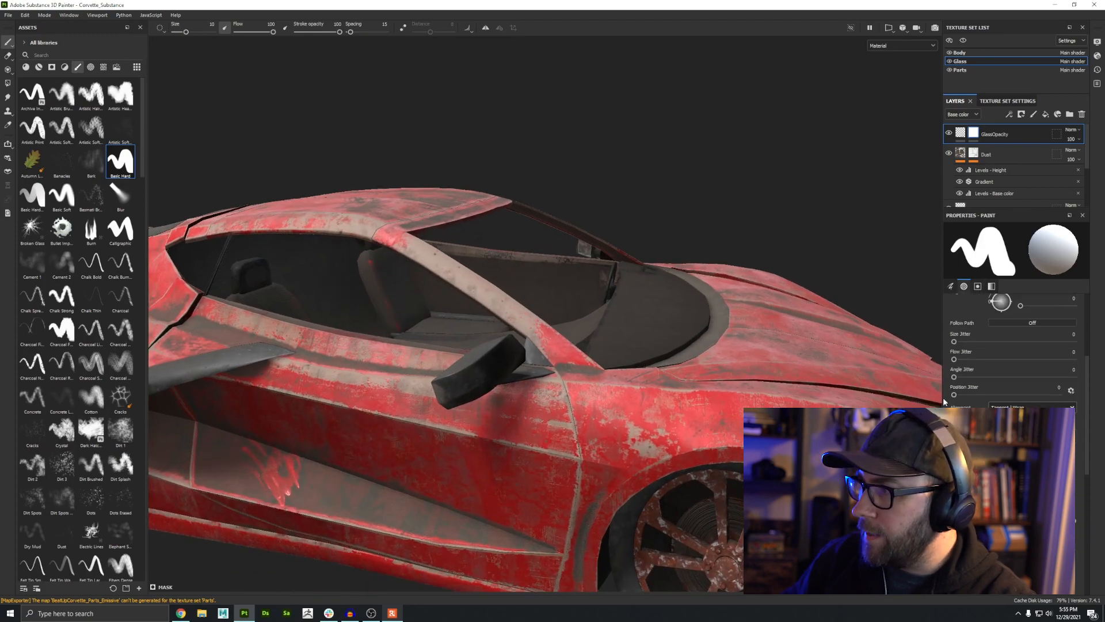
pyautogui.keyDown('alt'); pyautogui.moveTo(229, 330); pyautogui.dragTo(330, 343, button='middle'); pyautogui.keyUp('alt')
pyautogui.keyDown('alt'); pyautogui.moveTo(330, 343); pyautogui.dragTo(385, 419, button='right'); pyautogui.keyUp('alt')
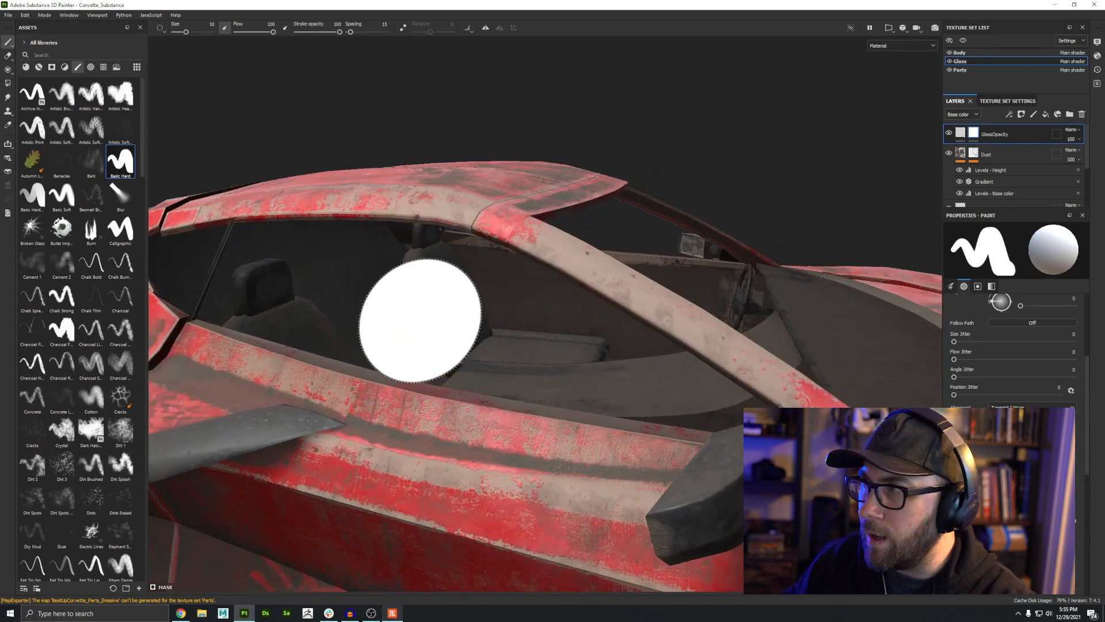
pyautogui.press('x')
pyautogui.click(421, 309)
pyautogui.moveTo(474, 475)
pyautogui.keyDown('alt'); pyautogui.mouseDown()
pyautogui.moveTo(423, 561)
pyautogui.moveTo(396, 533)
pyautogui.moveTo(299, 489)
pyautogui.moveTo(405, 533)
pyautogui.mouseUp(); pyautogui.keyUp('alt')
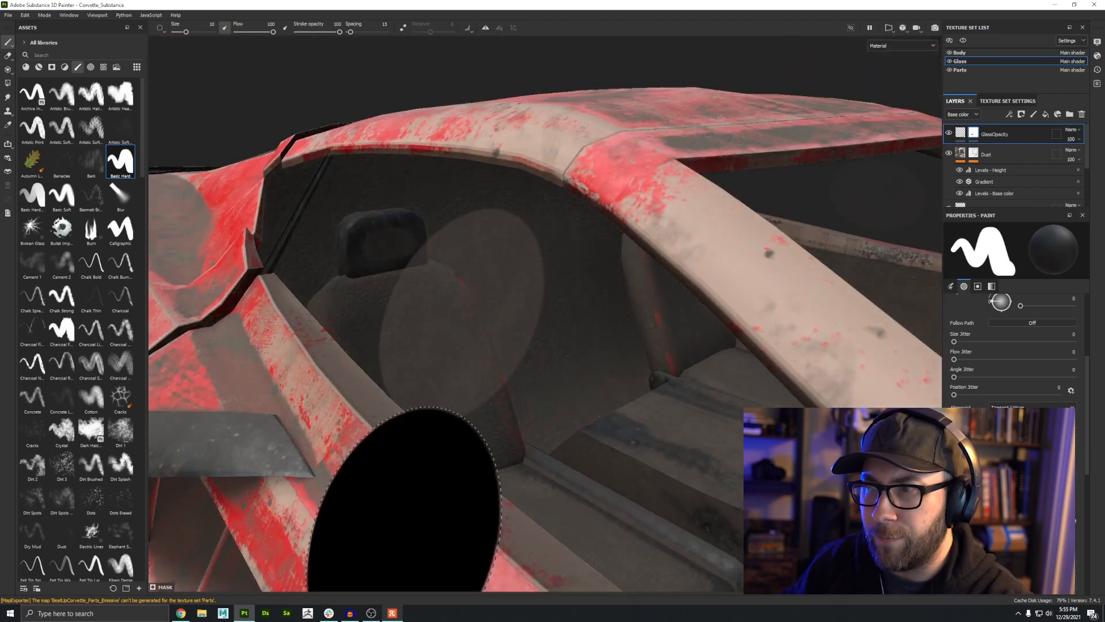
# Step: Pick a stain alpha and paint irregular shattered holes into the side window's opacity mask
pyautogui.click(90, 68)
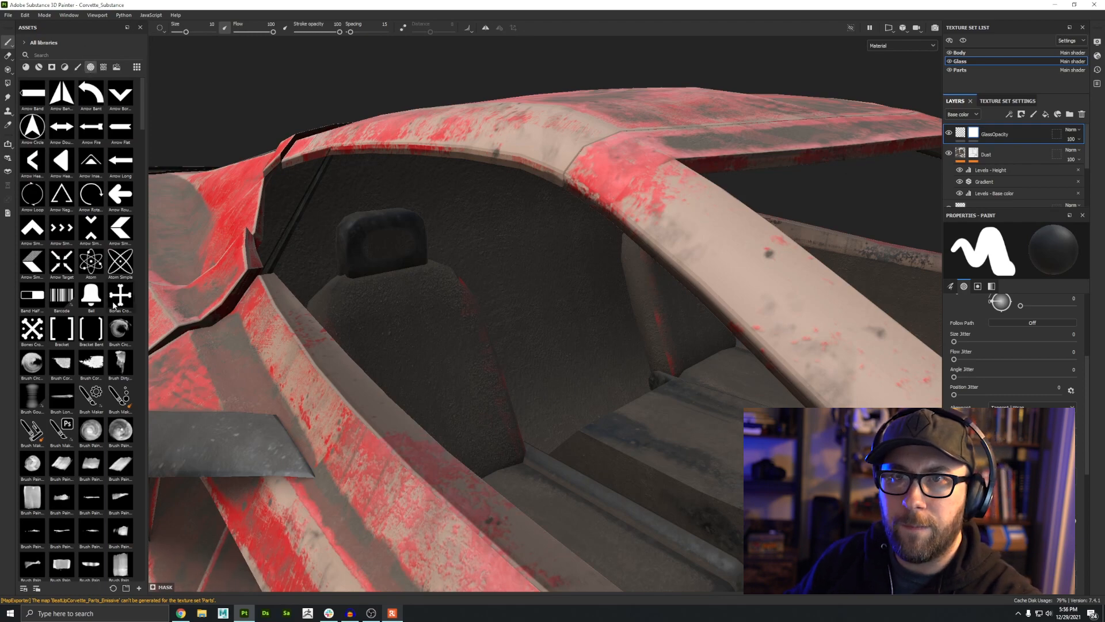
pyautogui.scroll(-20, 109, 345)
pyautogui.click(91, 336)
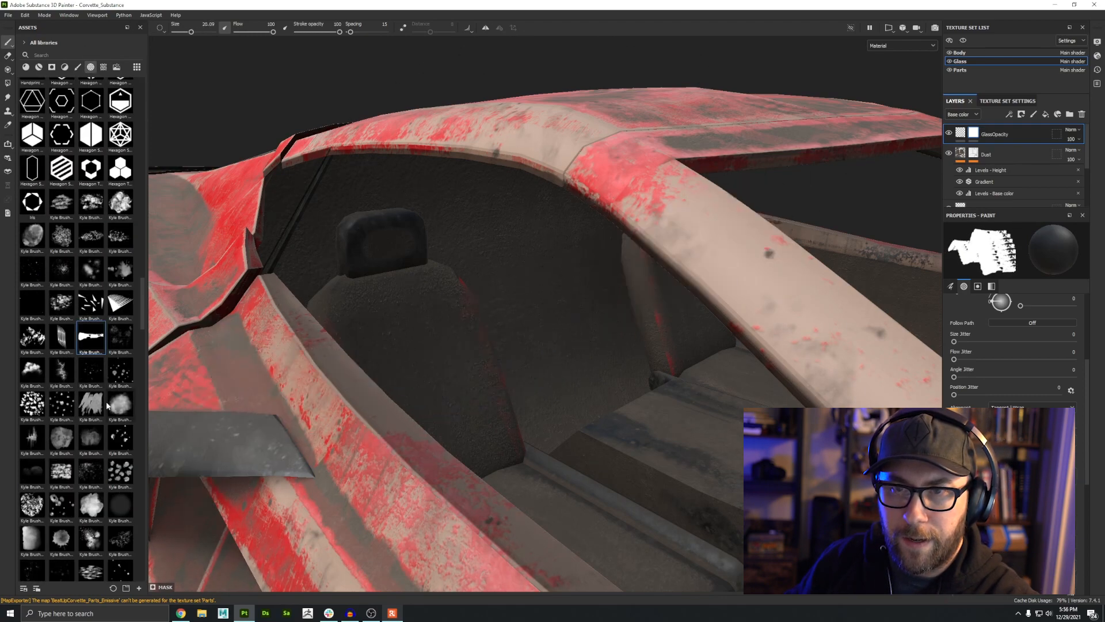
pyautogui.click(103, 404)
pyautogui.scroll(-15, 110, 368)
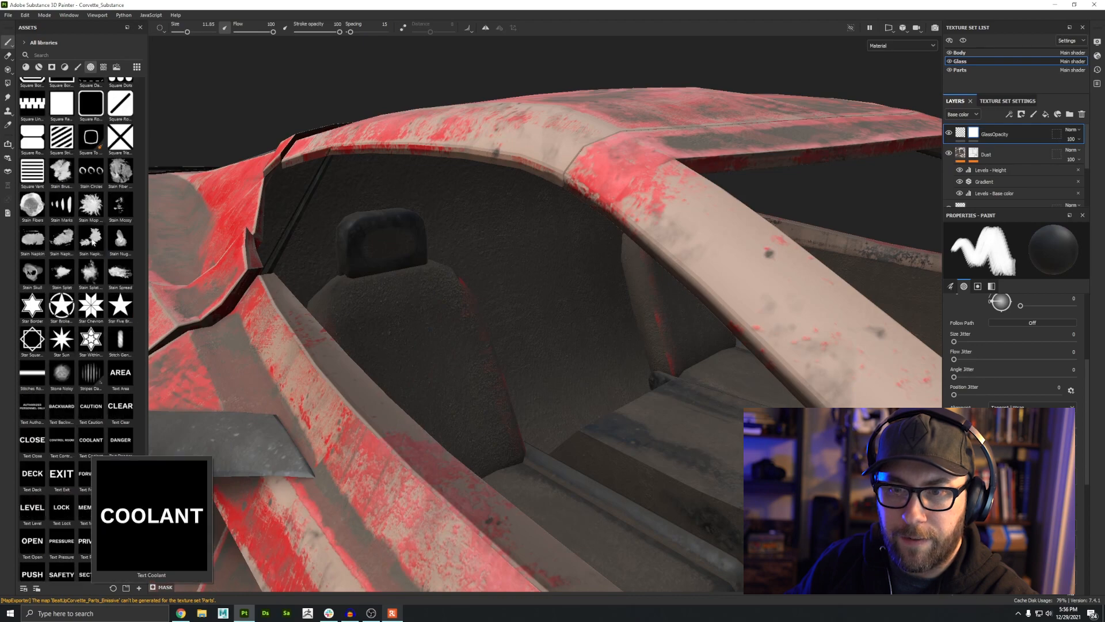
pyautogui.click(93, 242)
pyautogui.moveTo(84, 242)
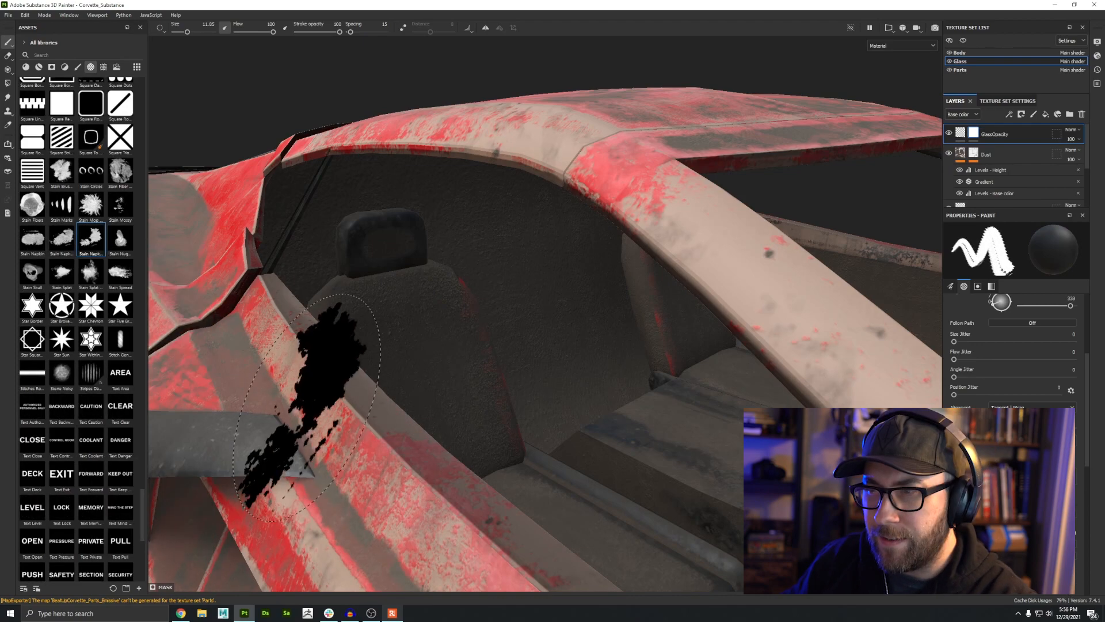
pyautogui.keyDown('alt'); pyautogui.moveTo(305, 404); pyautogui.dragTo(493, 414); pyautogui.keyUp('alt')
pyautogui.keyDown('ctrl'); pyautogui.moveTo(459, 361); pyautogui.dragTo(458, 402); pyautogui.keyUp('ctrl')
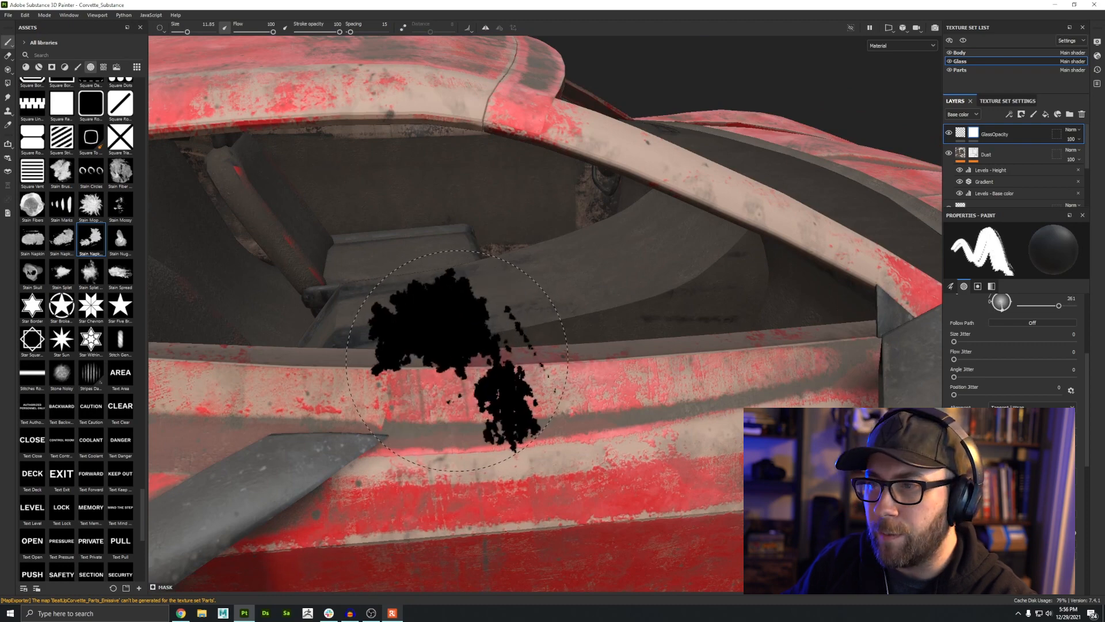
# Step: Paint more broken-glass holes across the window opacity mask, resizing the brush as needed
pyautogui.moveTo(457, 361)
pyautogui.keyDown('alt'); pyautogui.mouseDown()
pyautogui.moveTo(462, 411)
pyautogui.moveTo(398, 535)
pyautogui.mouseUp(); pyautogui.keyUp('alt')
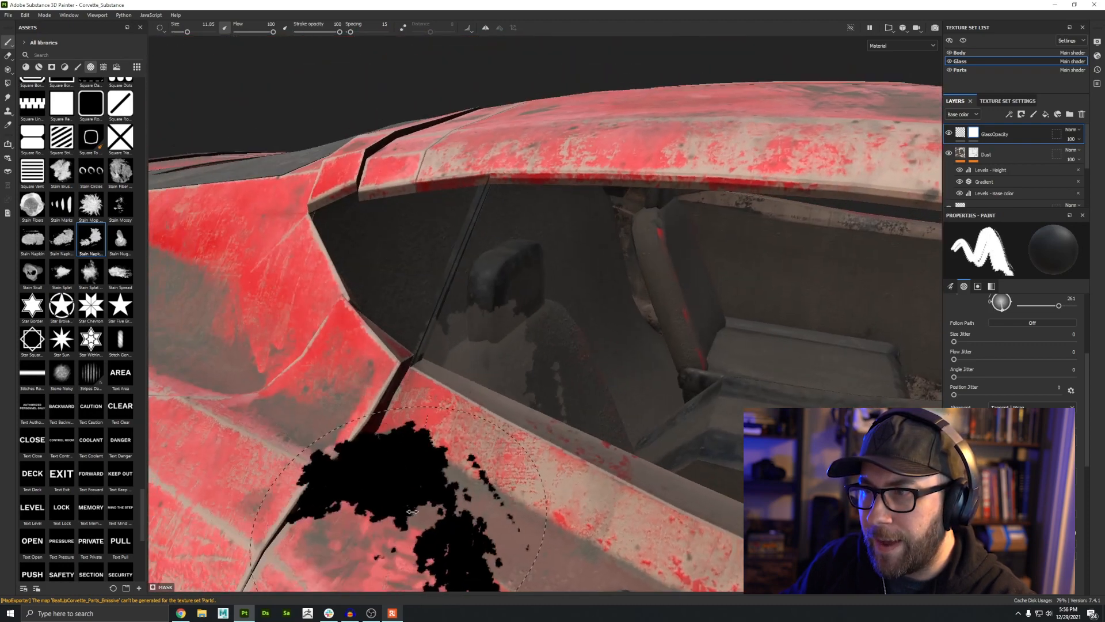
pyautogui.click(525, 327)
pyautogui.moveTo(380, 477)
pyautogui.keyDown('alt'); pyautogui.mouseDown(button='right')
pyautogui.moveTo(918, 620)
pyautogui.moveTo(749, 536)
pyautogui.mouseUp(button='right'); pyautogui.keyUp('alt')
pyautogui.moveTo(495, 428)
pyautogui.keyDown('alt'); pyautogui.mouseDown()
pyautogui.moveTo(351, 461)
pyautogui.moveTo(455, 442)
pyautogui.moveTo(360, 455)
pyautogui.moveTo(447, 442)
pyautogui.moveTo(334, 414)
pyautogui.mouseUp(); pyautogui.keyUp('alt')
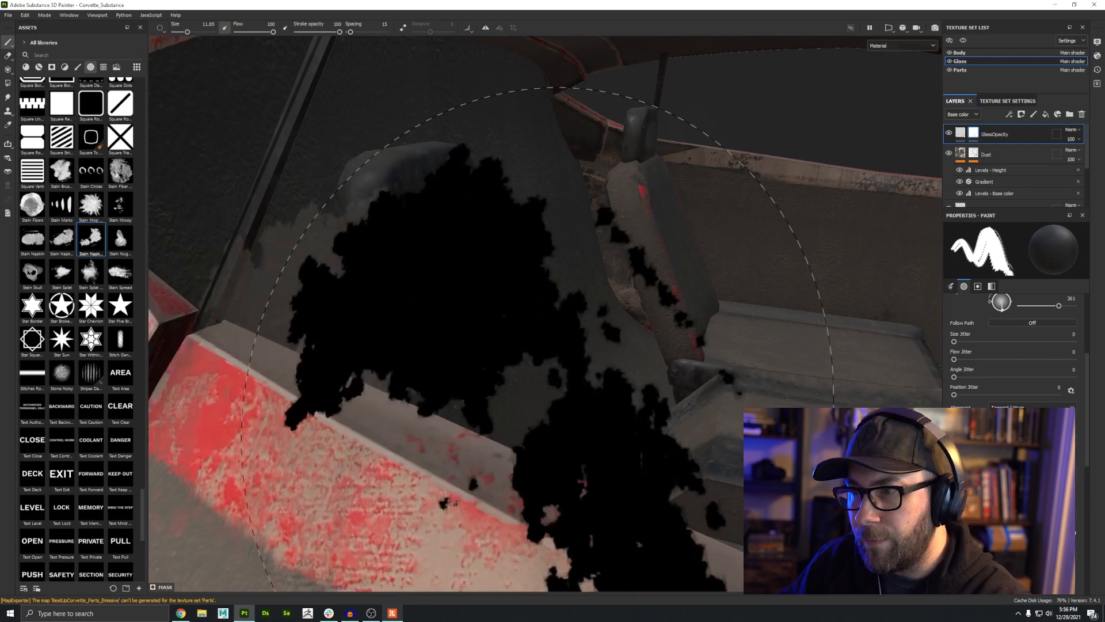
pyautogui.keyDown('ctrl'); pyautogui.moveTo(568, 403); pyautogui.dragTo(485, 381, button='right'); pyautogui.keyUp('ctrl')
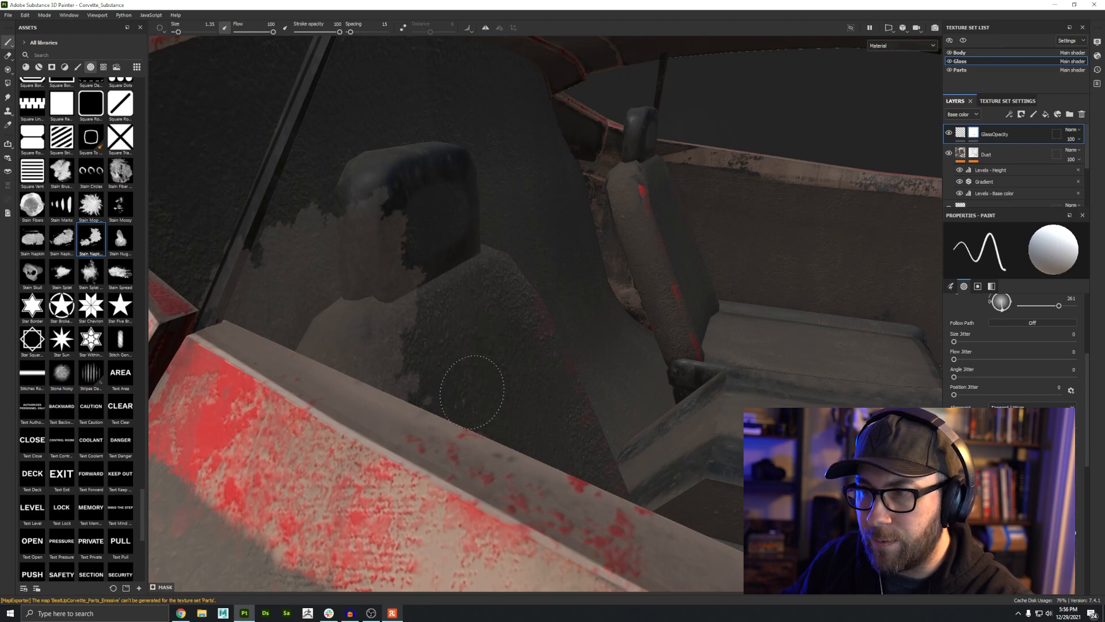
pyautogui.keyDown('alt'); pyautogui.moveTo(466, 375); pyautogui.dragTo(465, 389); pyautogui.keyUp('alt')
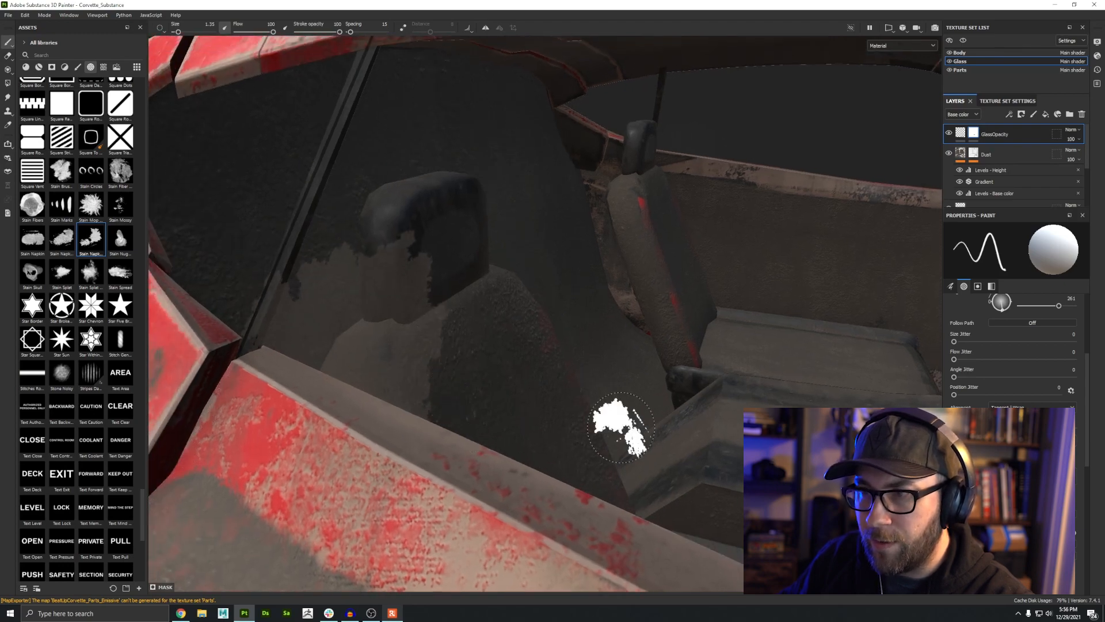
pyautogui.moveTo(620, 427)
pyautogui.keyDown('alt'); pyautogui.mouseDown()
pyautogui.moveTo(383, 321)
pyautogui.moveTo(412, 357)
pyautogui.mouseUp(); pyautogui.keyUp('alt')
# Step: Swap the paint color and keep refining the glass opacity mask with other stain and corner alphas
pyautogui.press('x')
pyautogui.moveTo(368, 320)
pyautogui.keyDown('ctrl'); pyautogui.mouseDown()
pyautogui.moveTo(366, 368)
pyautogui.moveTo(370, 247)
pyautogui.moveTo(338, 165)
pyautogui.moveTo(344, 205)
pyautogui.moveTo(530, 313)
pyautogui.moveTo(639, 276)
pyautogui.mouseUp(); pyautogui.keyUp('ctrl')
pyautogui.keyDown('ctrl'); pyautogui.moveTo(731, 325); pyautogui.dragTo(731, 357); pyautogui.keyUp('ctrl')
pyautogui.keyDown('ctrl'); pyautogui.moveTo(737, 334); pyautogui.dragTo(795, 334, button='right'); pyautogui.keyUp('ctrl')
pyautogui.moveTo(418, 325)
pyautogui.keyDown('alt'); pyautogui.mouseDown()
pyautogui.moveTo(463, 178)
pyautogui.moveTo(374, 345)
pyautogui.mouseUp(); pyautogui.keyUp('alt')
pyautogui.click(120, 239)
pyautogui.keyDown('ctrl'); pyautogui.moveTo(386, 412); pyautogui.dragTo(386, 455); pyautogui.keyUp('ctrl')
pyautogui.click(386, 412)
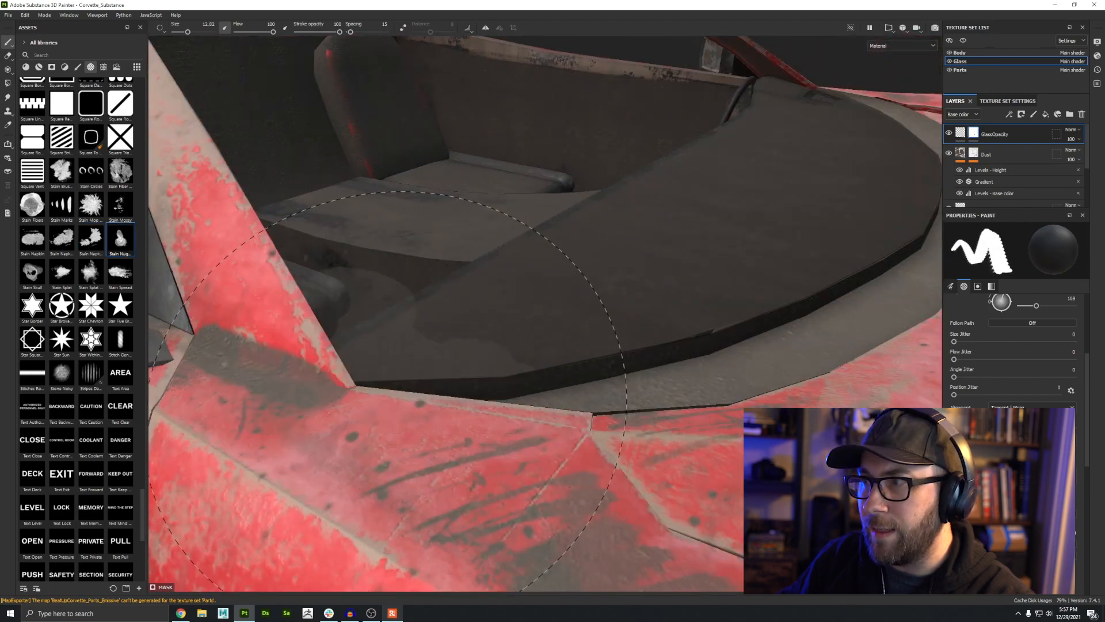
pyautogui.keyDown('alt'); pyautogui.moveTo(386, 416); pyautogui.dragTo(439, 118, button='right'); pyautogui.keyUp('alt')
pyautogui.keyDown('alt'); pyautogui.moveTo(440, 118); pyautogui.dragTo(495, 247); pyautogui.keyUp('alt')
pyautogui.keyDown('alt'); pyautogui.moveTo(495, 248); pyautogui.dragTo(542, 288); pyautogui.keyUp('alt')
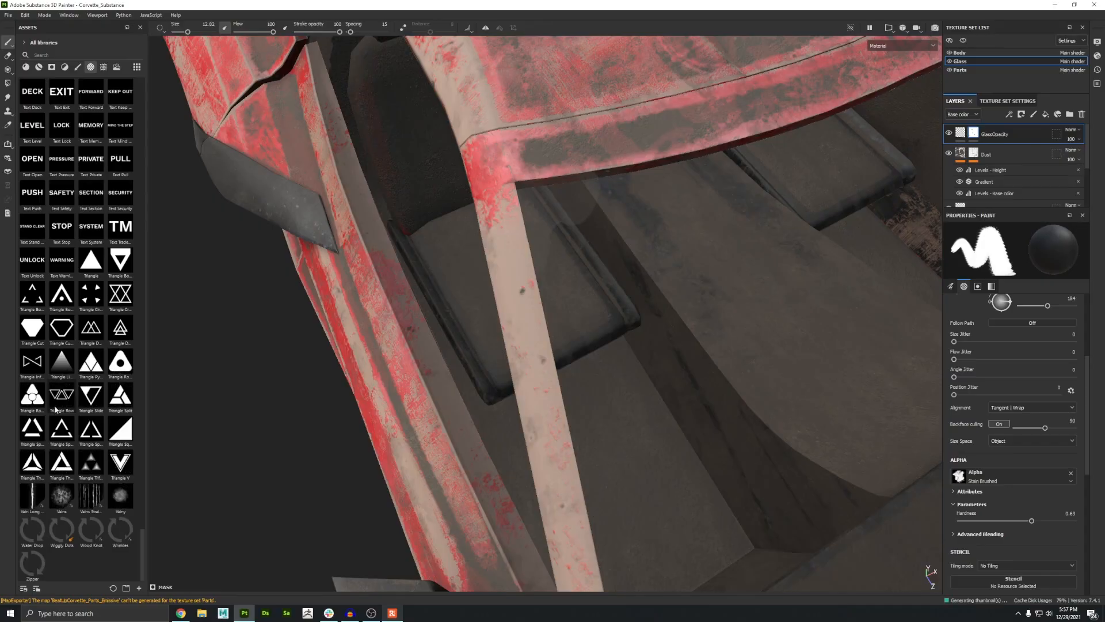
pyautogui.scroll(5, 91, 504)
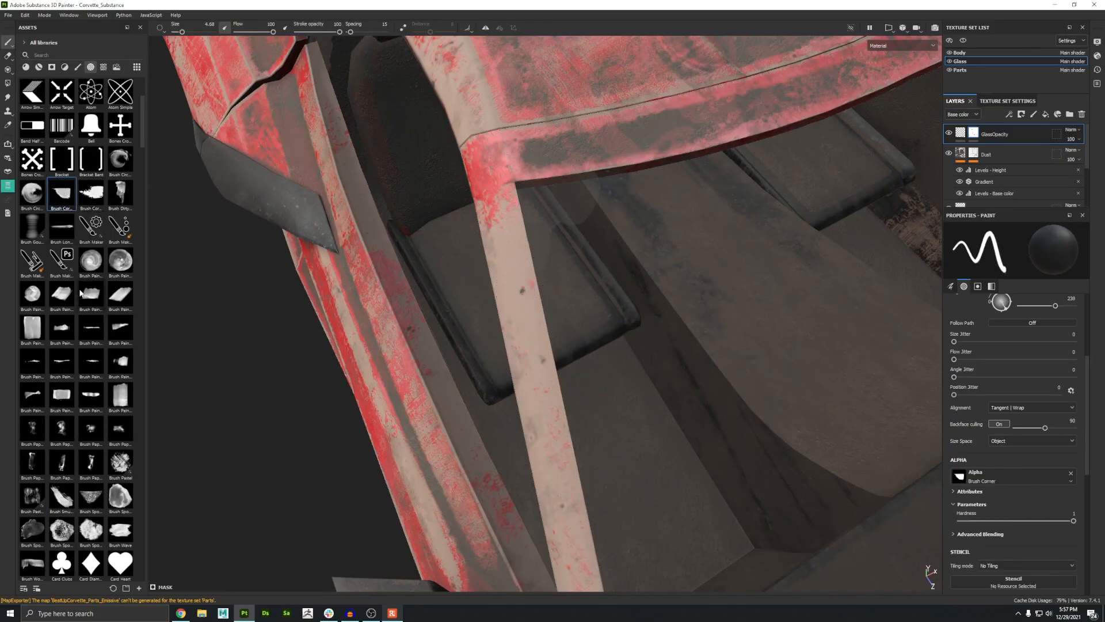
pyautogui.keyDown('ctrl'); pyautogui.moveTo(541, 337); pyautogui.dragTo(567, 336, button='right'); pyautogui.keyUp('ctrl')
pyautogui.keyDown('ctrl'); pyautogui.moveTo(541, 334); pyautogui.dragTo(538, 308); pyautogui.keyUp('ctrl')
pyautogui.moveTo(526, 314)
pyautogui.keyDown('alt'); pyautogui.mouseDown()
pyautogui.moveTo(512, 320)
pyautogui.moveTo(538, 387)
pyautogui.moveTo(592, 436)
pyautogui.moveTo(653, 263)
pyautogui.moveTo(639, 259)
pyautogui.mouseUp(); pyautogui.keyUp('alt')
pyautogui.scroll(-5, 979, 172)
# Step: Select the GlassBase fill layer and set its base color to white
pyautogui.click(962, 173)
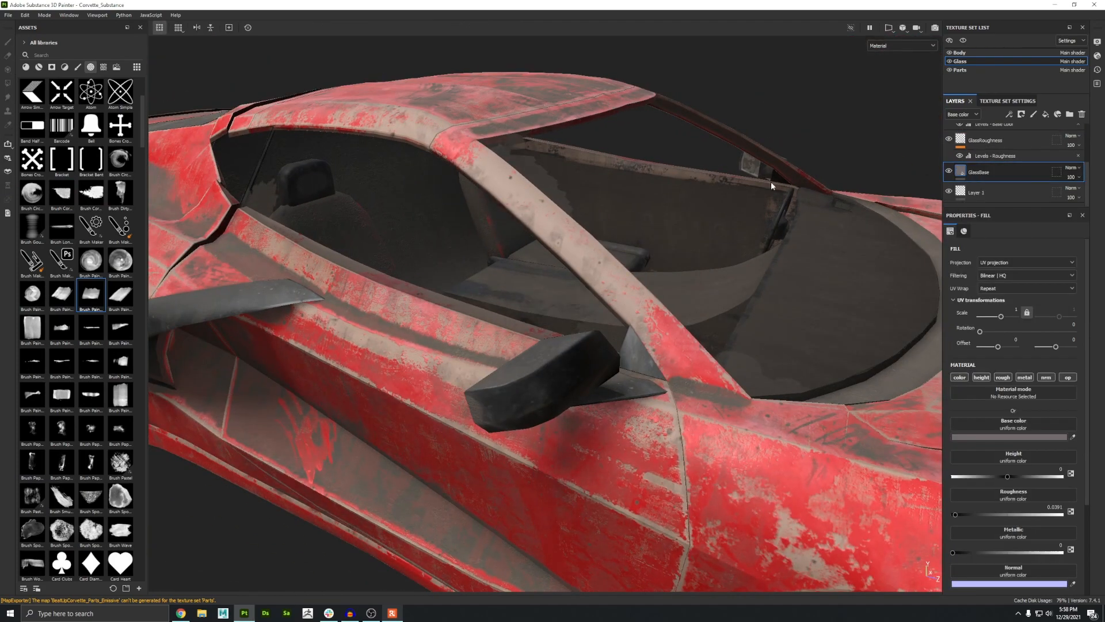
pyautogui.keyDown('alt'); pyautogui.moveTo(772, 184); pyautogui.dragTo(361, 194); pyautogui.keyUp('alt')
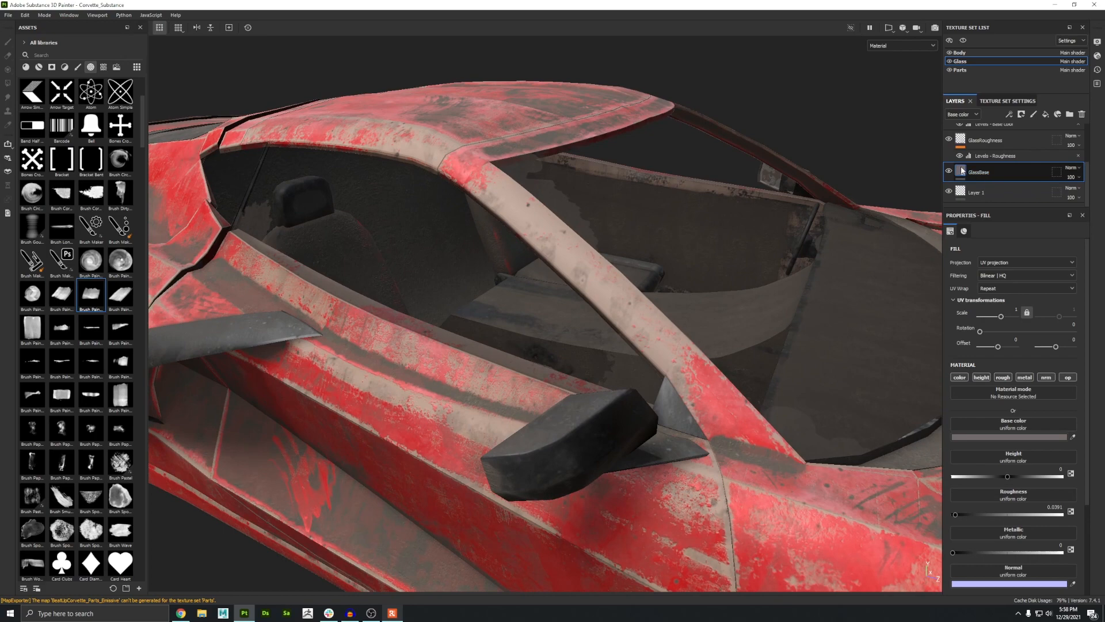
pyautogui.click(1004, 437)
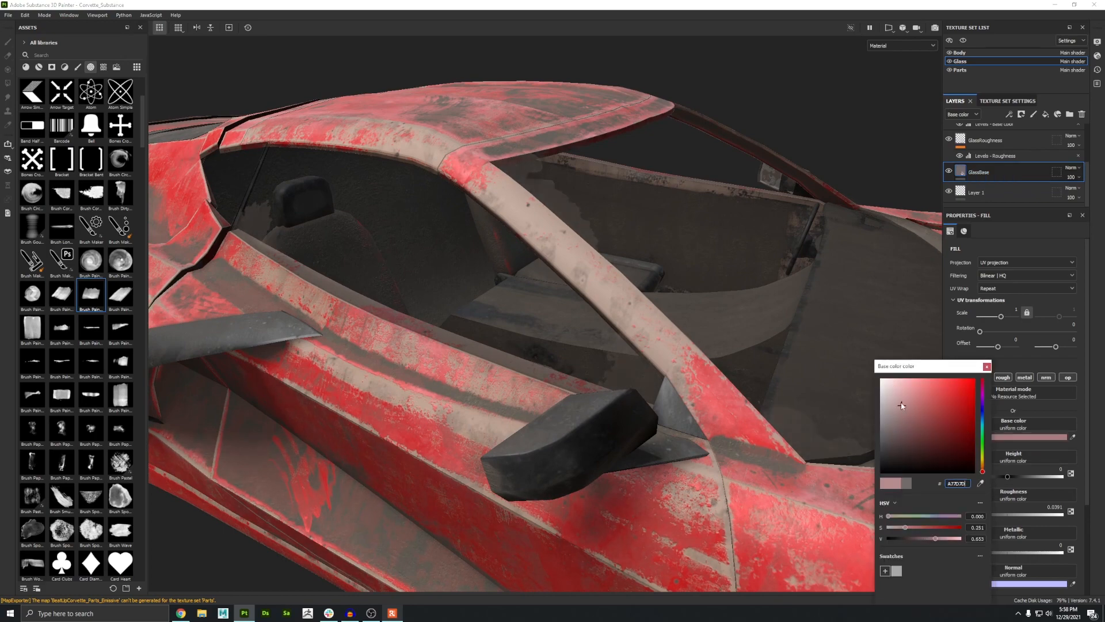
pyautogui.keyDown('alt'); pyautogui.moveTo(685, 360); pyautogui.dragTo(567, 353); pyautogui.keyUp('alt')
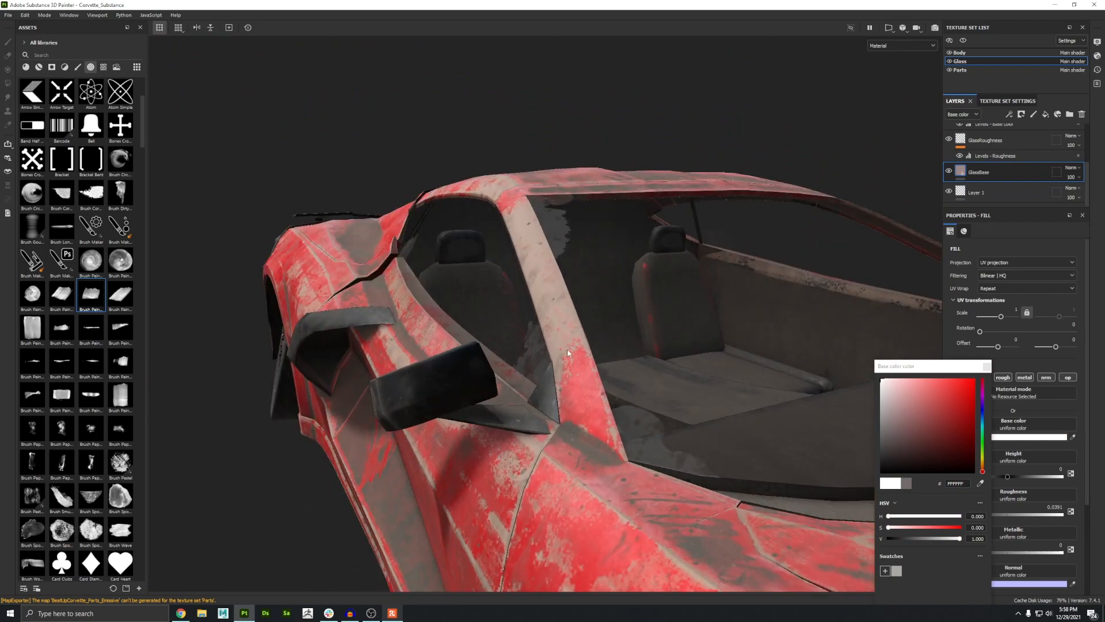
pyautogui.click(989, 377)
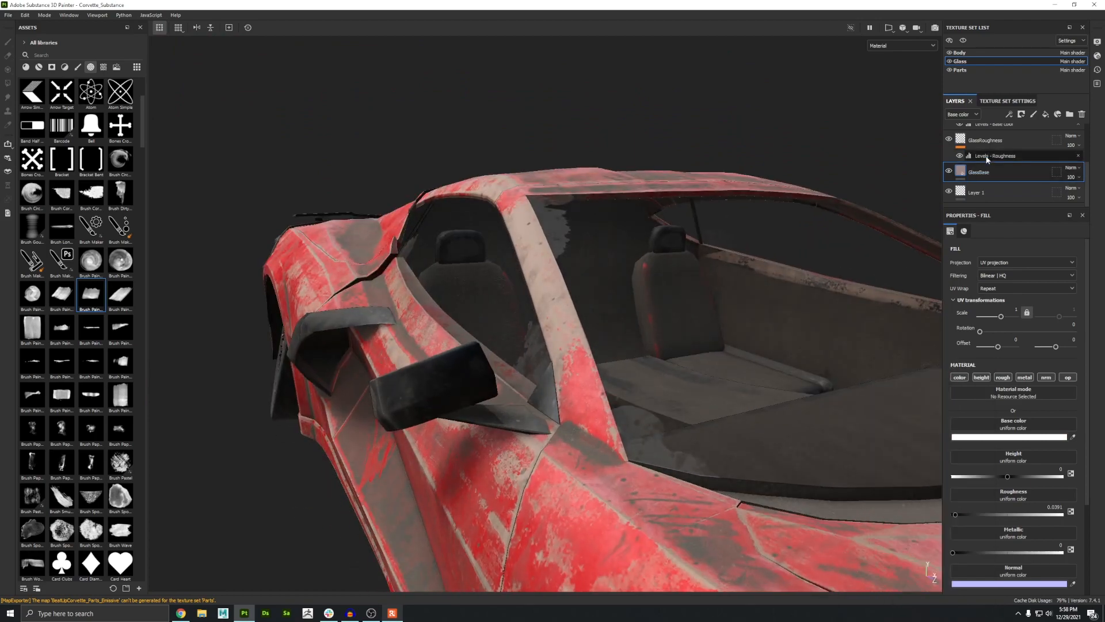
# Step: Adjust the Levels - Roughness effect on the GlassRoughness layer by moving its output handle
pyautogui.keyDown('alt'); pyautogui.moveTo(556, 258); pyautogui.dragTo(493, 282); pyautogui.keyUp('alt')
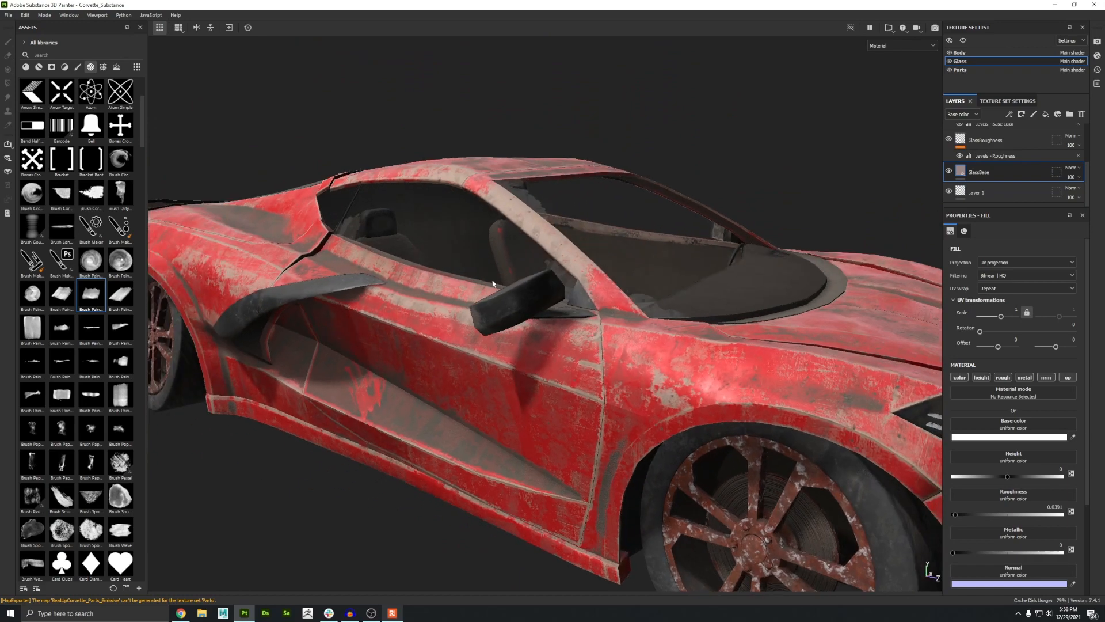
pyautogui.click(983, 157)
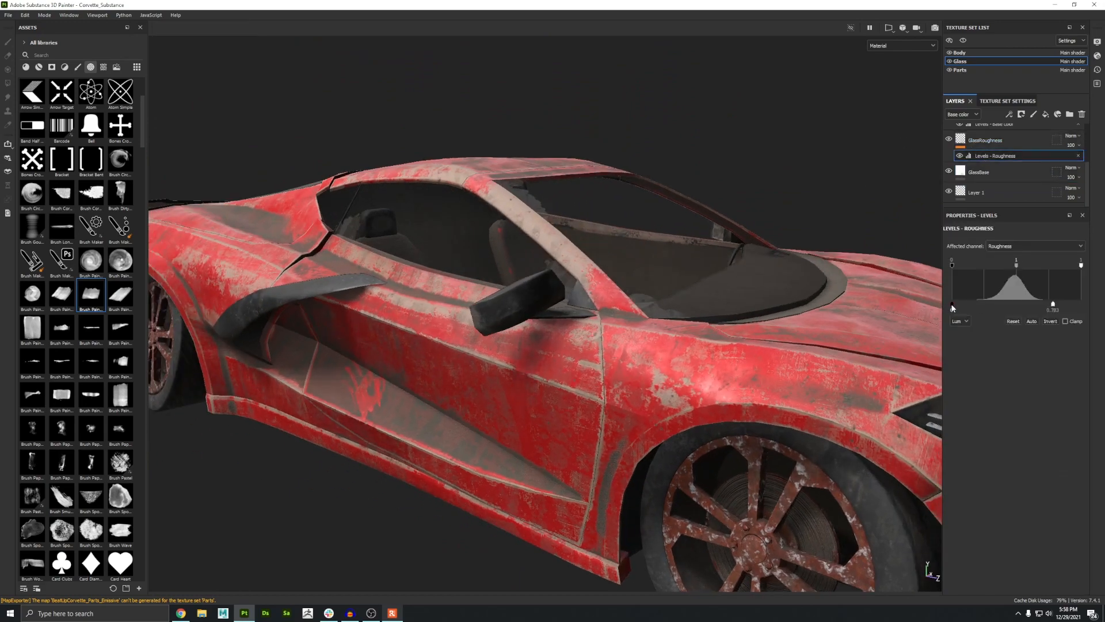
pyautogui.keyDown('alt'); pyautogui.moveTo(761, 273); pyautogui.dragTo(754, 323); pyautogui.keyUp('alt')
pyautogui.moveTo(1058, 305); pyautogui.dragTo(1014, 304)
pyautogui.keyDown('alt'); pyautogui.moveTo(795, 294); pyautogui.dragTo(797, 315); pyautogui.keyUp('alt')
# Step: Inspect the glass layers and orbit around the car to review the see-through, broken windows
pyautogui.click(986, 140)
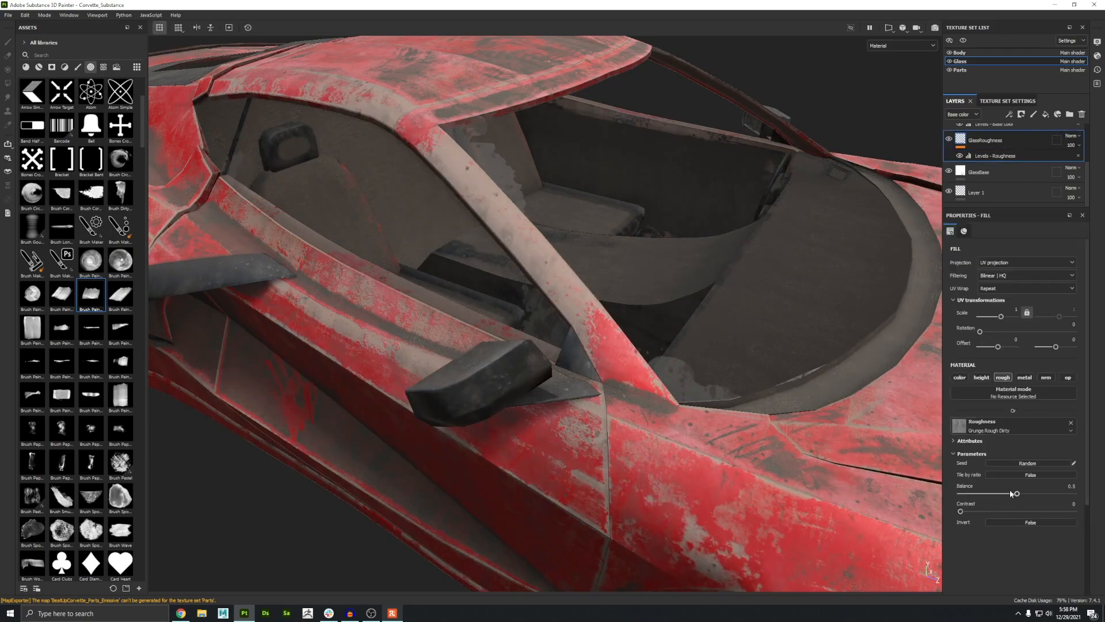
pyautogui.keyDown('alt'); pyautogui.moveTo(814, 163); pyautogui.dragTo(829, 173); pyautogui.keyUp('alt')
pyautogui.click(978, 173)
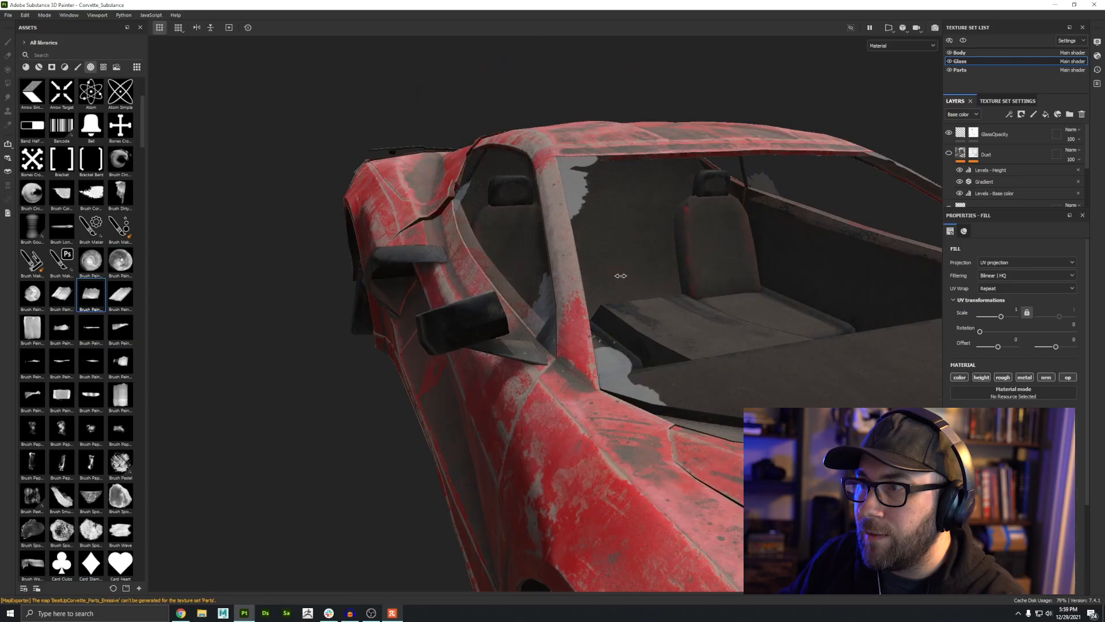
pyautogui.keyDown('alt'); pyautogui.moveTo(806, 287); pyautogui.dragTo(835, 299); pyautogui.keyUp('alt')
pyautogui.click(950, 154)
pyautogui.keyDown('alt'); pyautogui.moveTo(590, 211); pyautogui.dragTo(602, 269); pyautogui.keyUp('alt')
pyautogui.scroll(-2, 979, 161)
pyautogui.keyDown('shift'); pyautogui.moveTo(685, 288); pyautogui.dragTo(428, 328, button='right'); pyautogui.keyUp('shift')
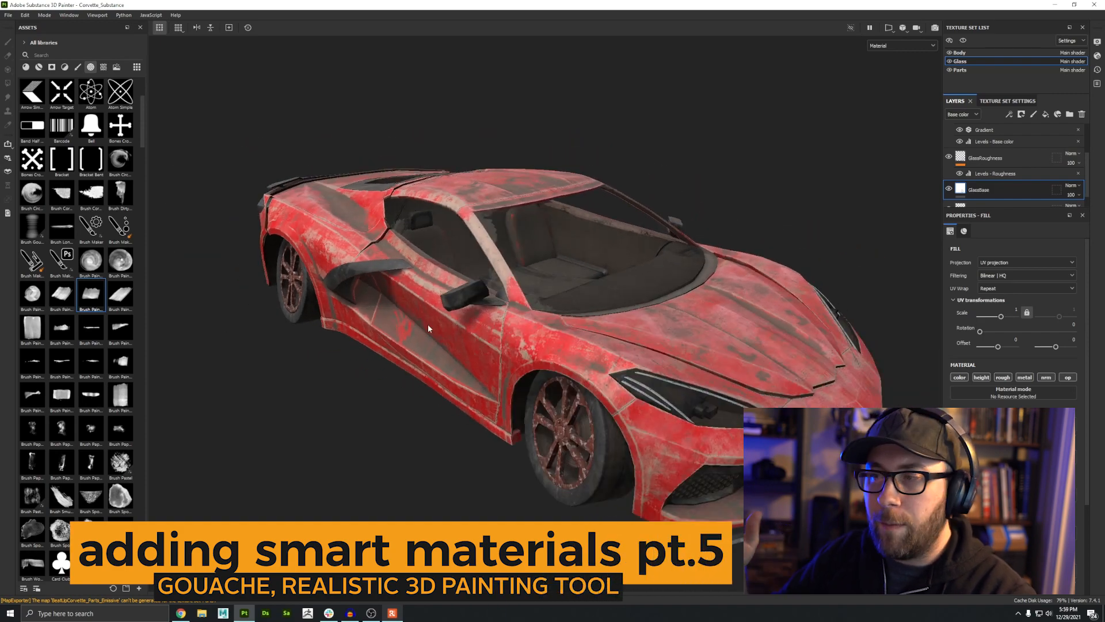
pyautogui.keyDown('alt'); pyautogui.moveTo(428, 328); pyautogui.dragTo(518, 334); pyautogui.keyUp('alt')
pyautogui.keyDown('alt'); pyautogui.moveTo(657, 426); pyautogui.dragTo(462, 355, button='right'); pyautogui.keyUp('alt')
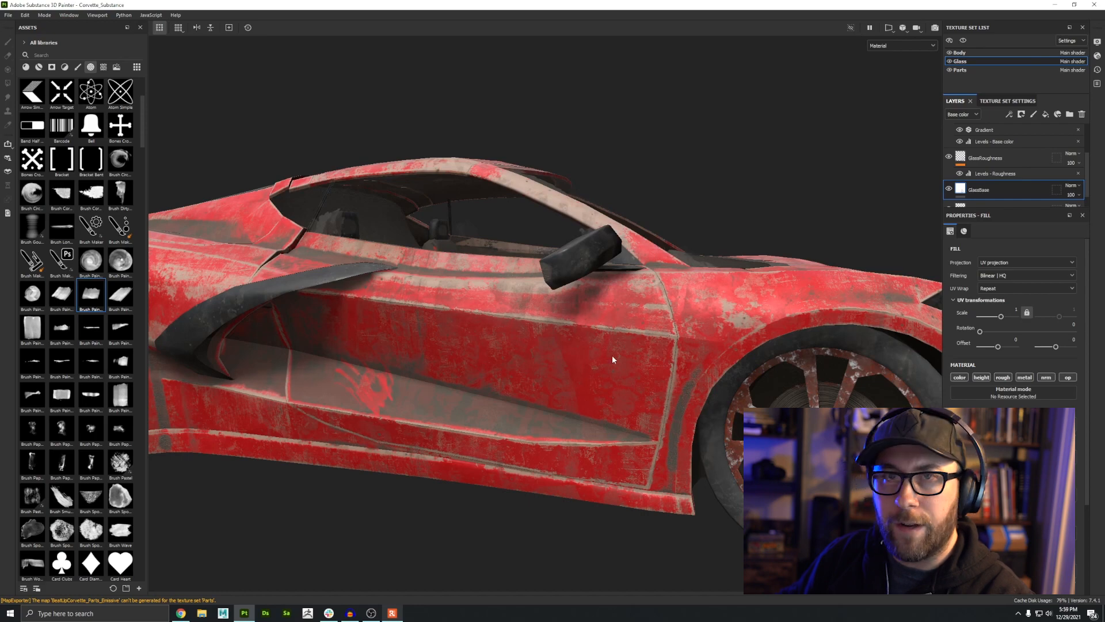
# Step: Switch to the Body texture set and orbit to view the car's side panel
pyautogui.click(962, 53)
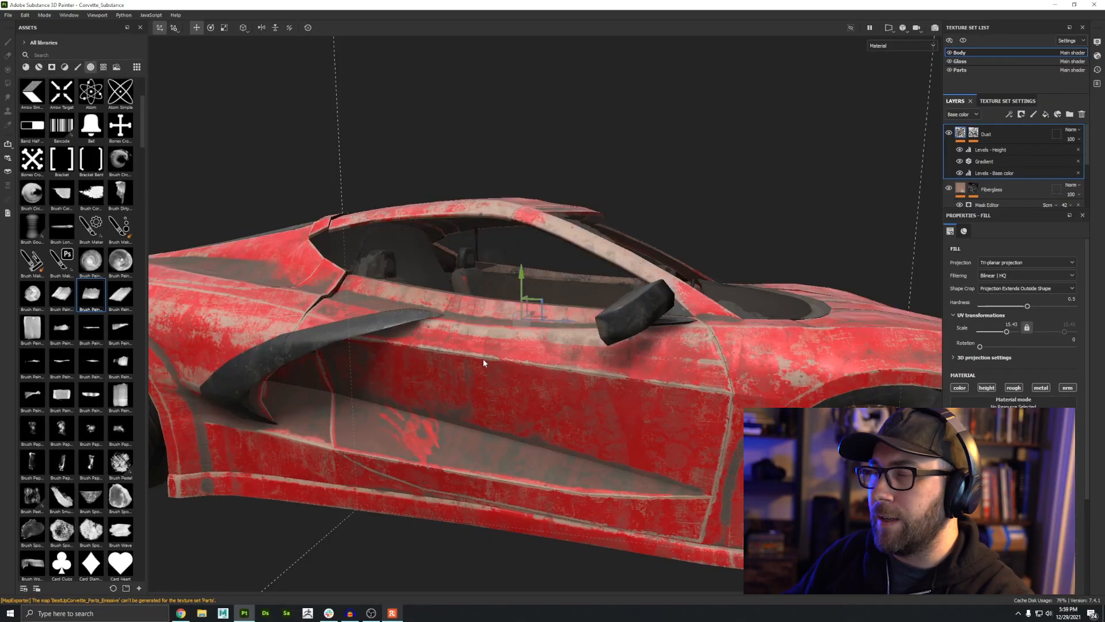
pyautogui.keyDown('alt'); pyautogui.moveTo(483, 359); pyautogui.dragTo(467, 338); pyautogui.keyUp('alt')
pyautogui.keyDown('alt'); pyautogui.moveTo(467, 338); pyautogui.dragTo(661, 422, button='right'); pyautogui.keyUp('alt')
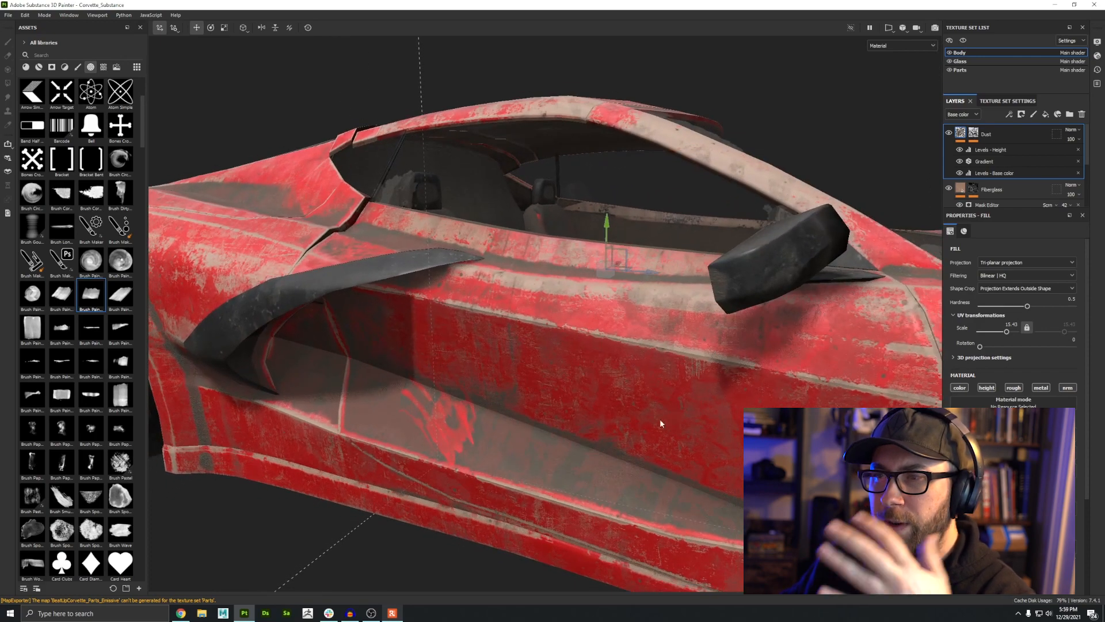
pyautogui.keyDown('alt'); pyautogui.moveTo(662, 422); pyautogui.dragTo(488, 381); pyautogui.keyUp('alt')
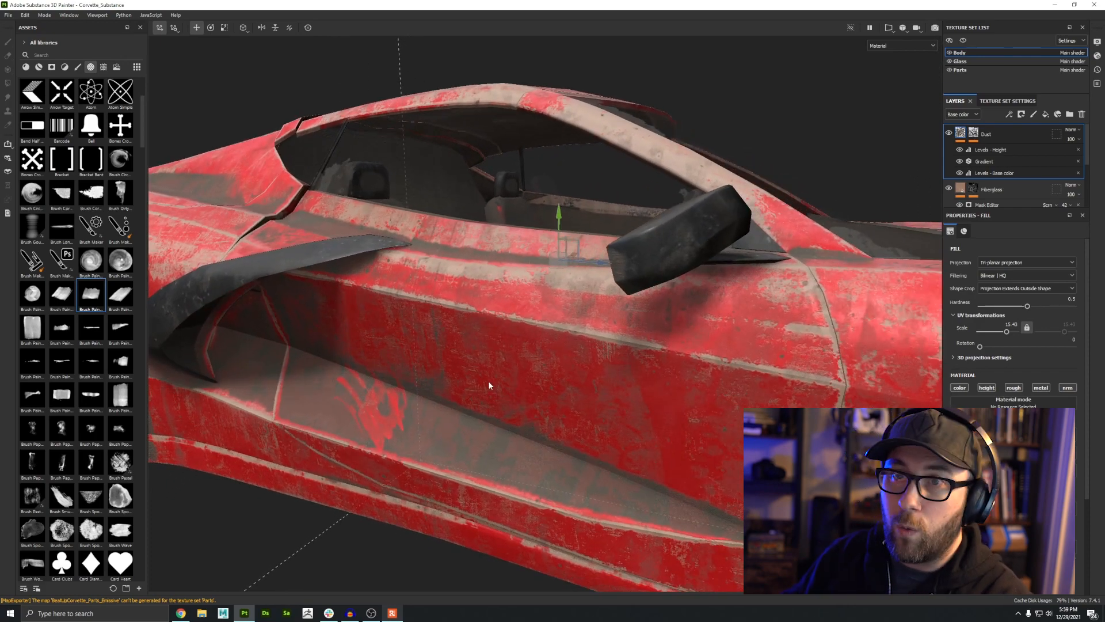
# Step: Search the brush assets for "guach", pick the Gouache Paint brush and add a new paint layer above Dust
pyautogui.click(78, 67)
pyautogui.click(59, 54)
pyautogui.write('guach')
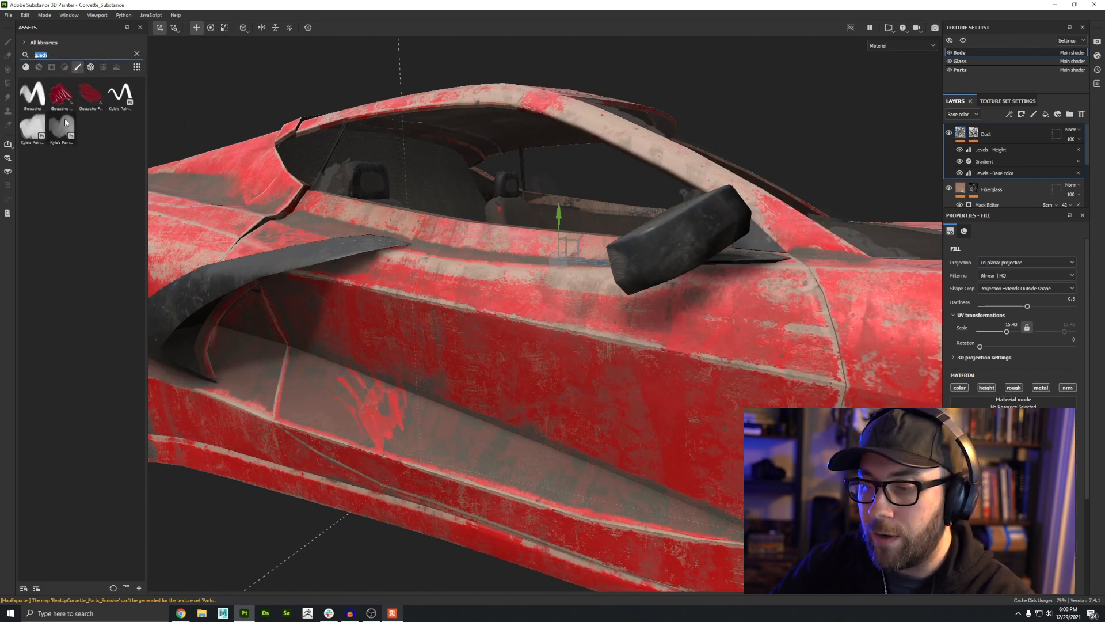
pyautogui.click(60, 98)
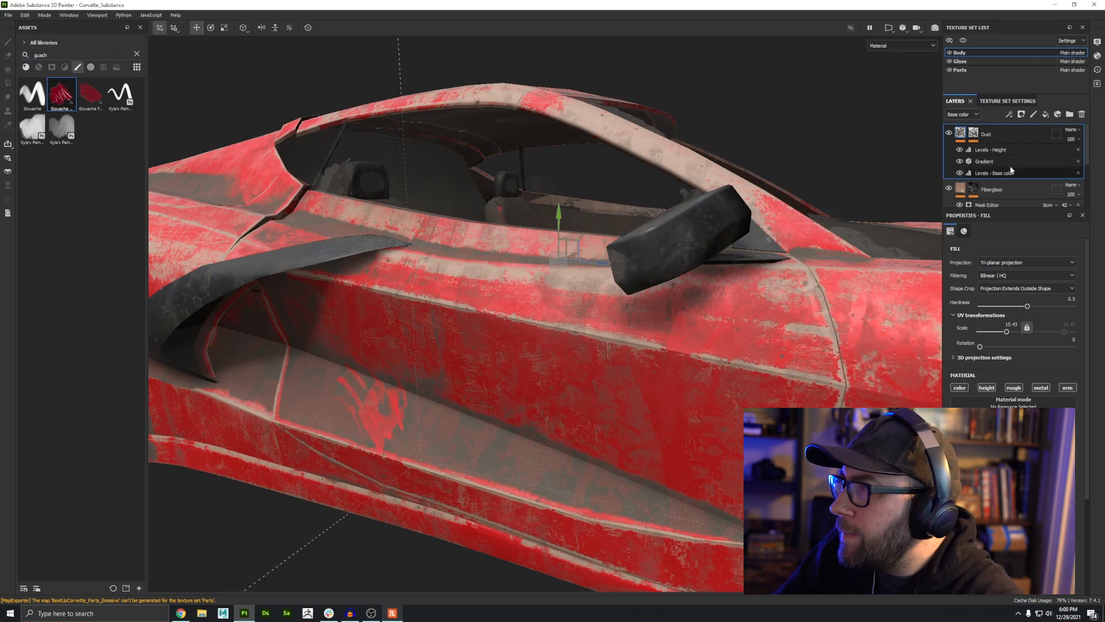
pyautogui.click(1034, 114)
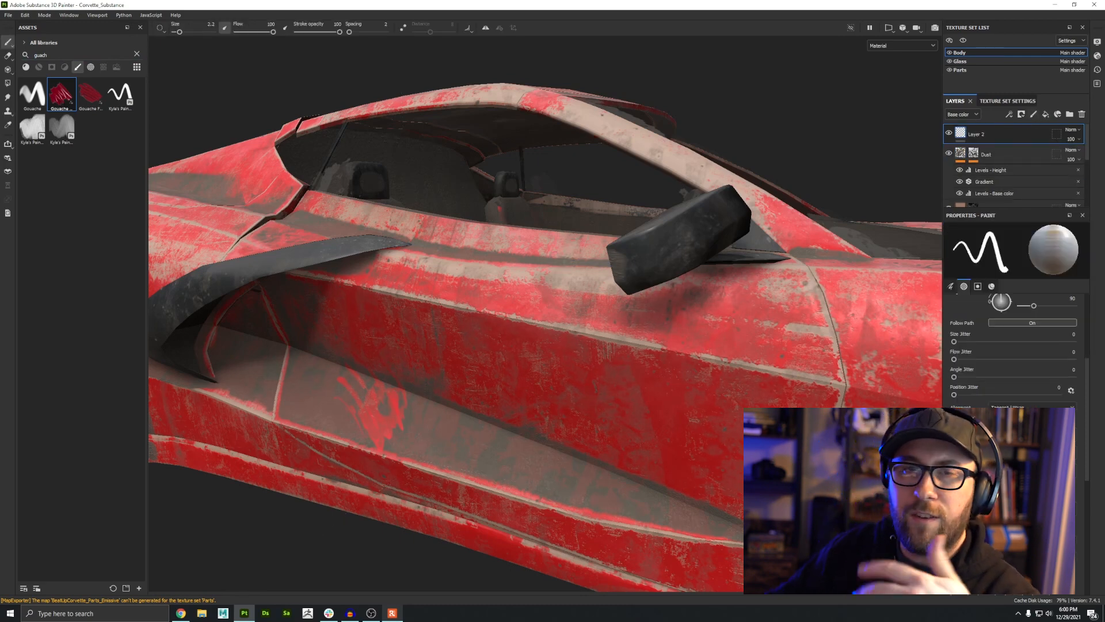
# Step: Paint trial gouache strokes across the driver's door and undo them
pyautogui.keyDown('alt'); pyautogui.moveTo(551, 419); pyautogui.dragTo(536, 386); pyautogui.keyUp('alt')
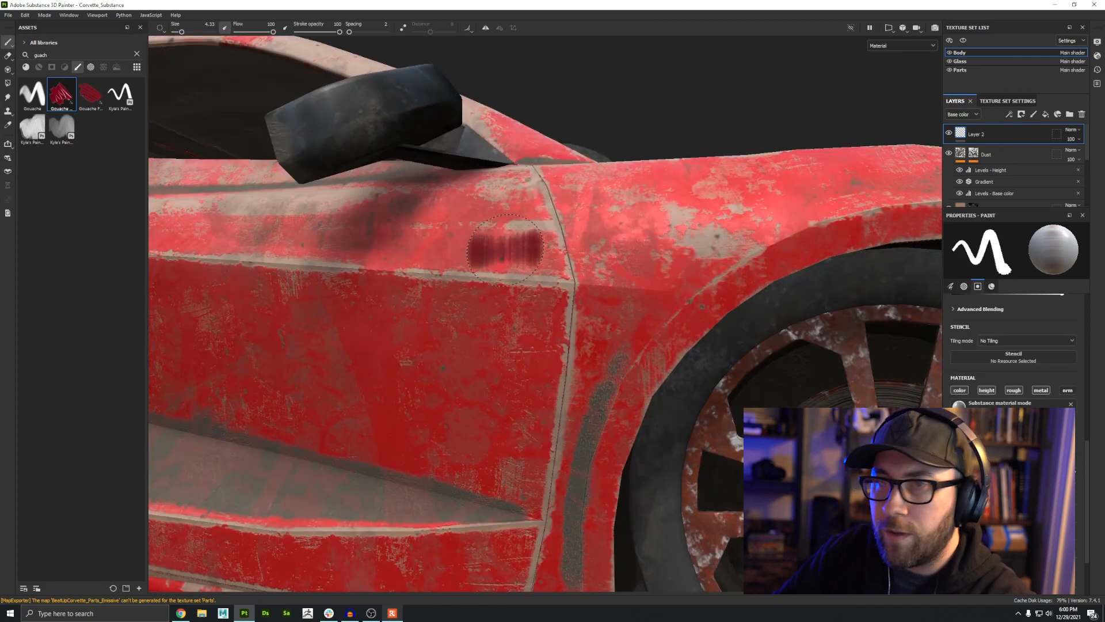
pyautogui.keyDown('alt'); pyautogui.moveTo(502, 253); pyautogui.dragTo(507, 270); pyautogui.keyUp('alt')
pyautogui.keyDown('alt'); pyautogui.moveTo(507, 269); pyautogui.dragTo(493, 322, button='middle'); pyautogui.keyUp('alt')
pyautogui.keyDown('alt'); pyautogui.moveTo(504, 369); pyautogui.dragTo(537, 417, button='right'); pyautogui.keyUp('alt')
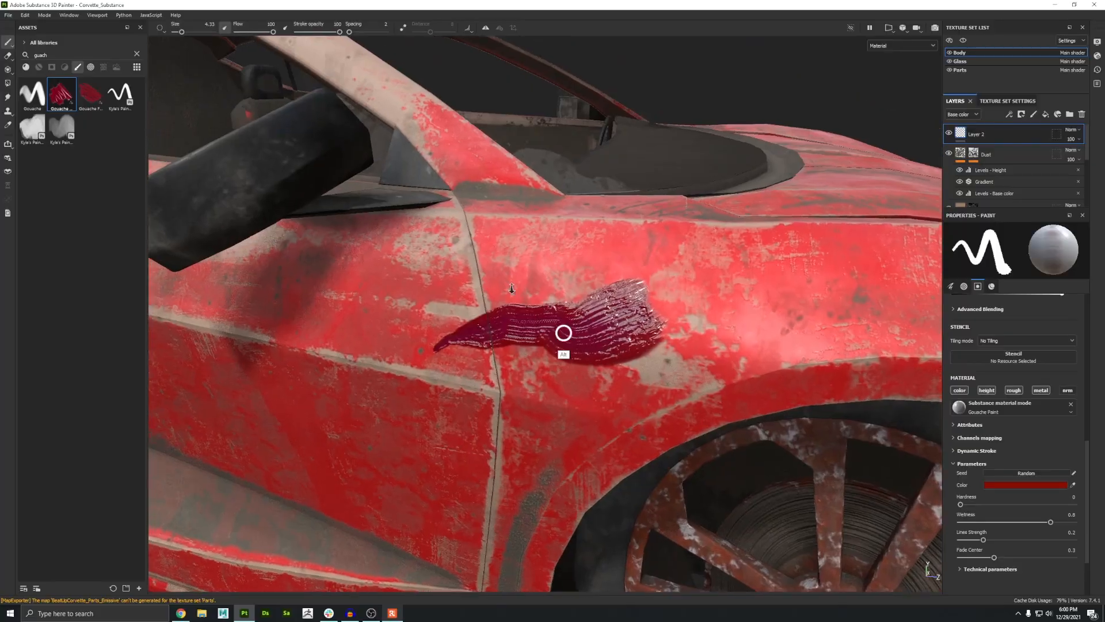
pyautogui.keyDown('alt'); pyautogui.moveTo(563, 328); pyautogui.dragTo(673, 395, button='right'); pyautogui.keyUp('alt')
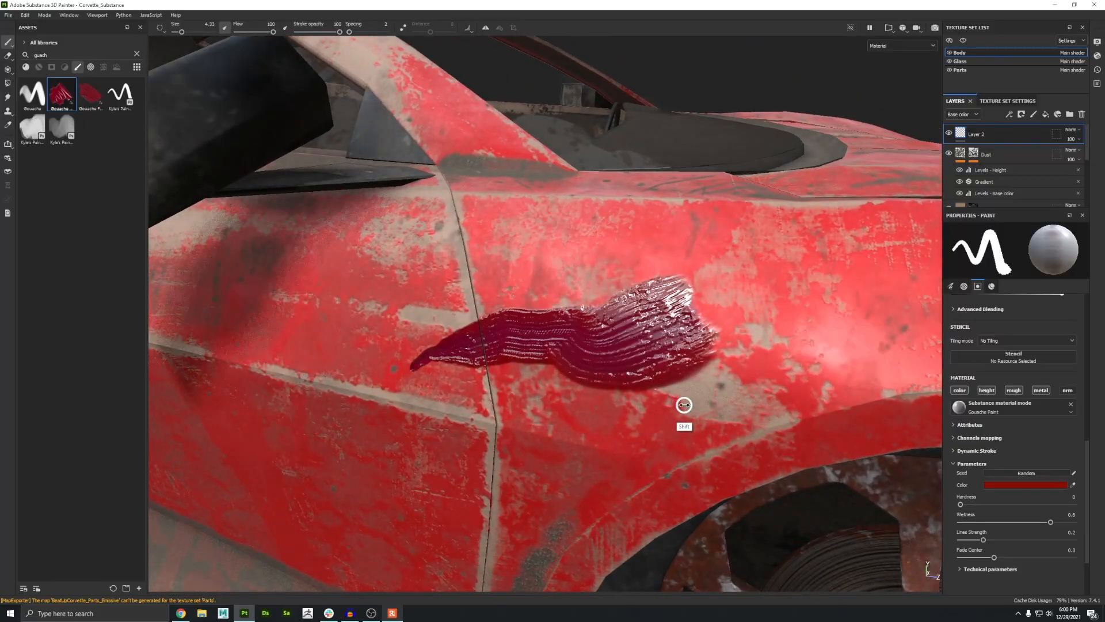
pyautogui.click(688, 417)
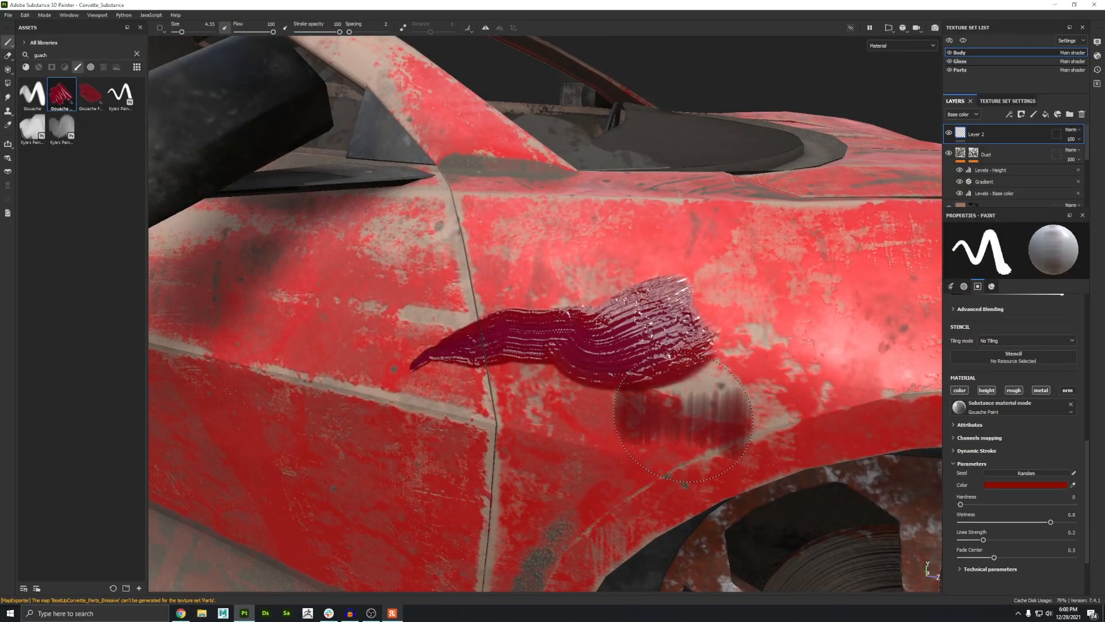
pyautogui.moveTo(683, 418)
pyautogui.mouseDown()
pyautogui.moveTo(742, 266)
pyautogui.moveTo(631, 355)
pyautogui.moveTo(575, 323)
pyautogui.mouseUp()
pyautogui.moveTo(493, 339); pyautogui.dragTo(489, 297)
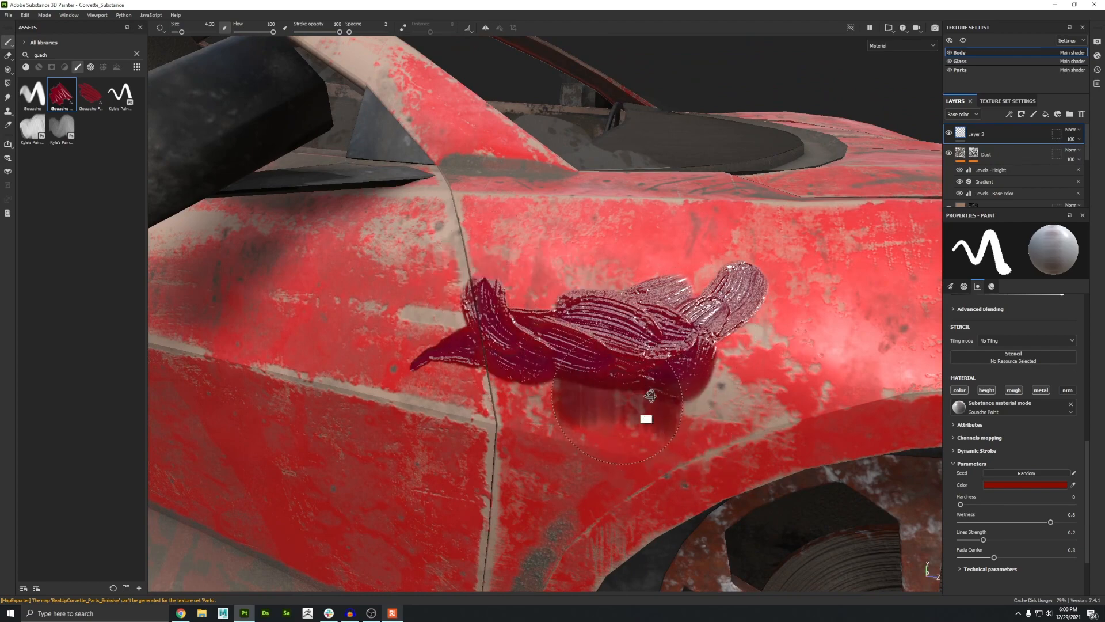
pyautogui.keyDown('alt'); pyautogui.moveTo(646, 397); pyautogui.dragTo(697, 373); pyautogui.keyUp('alt')
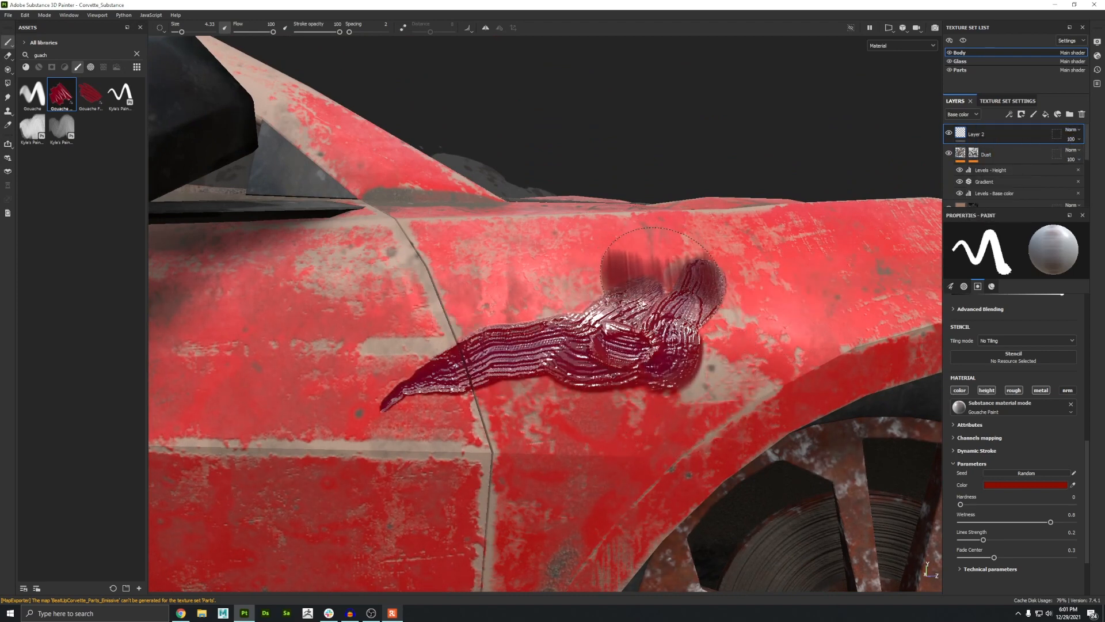
pyautogui.hotkey('ctrl', 'z')
# Step: Tune the gouache parameters to hardness 0.16, lines strength 0.48 and wetness 0.33, testing strokes and undoing them
pyautogui.scroll(-3, 983, 459)
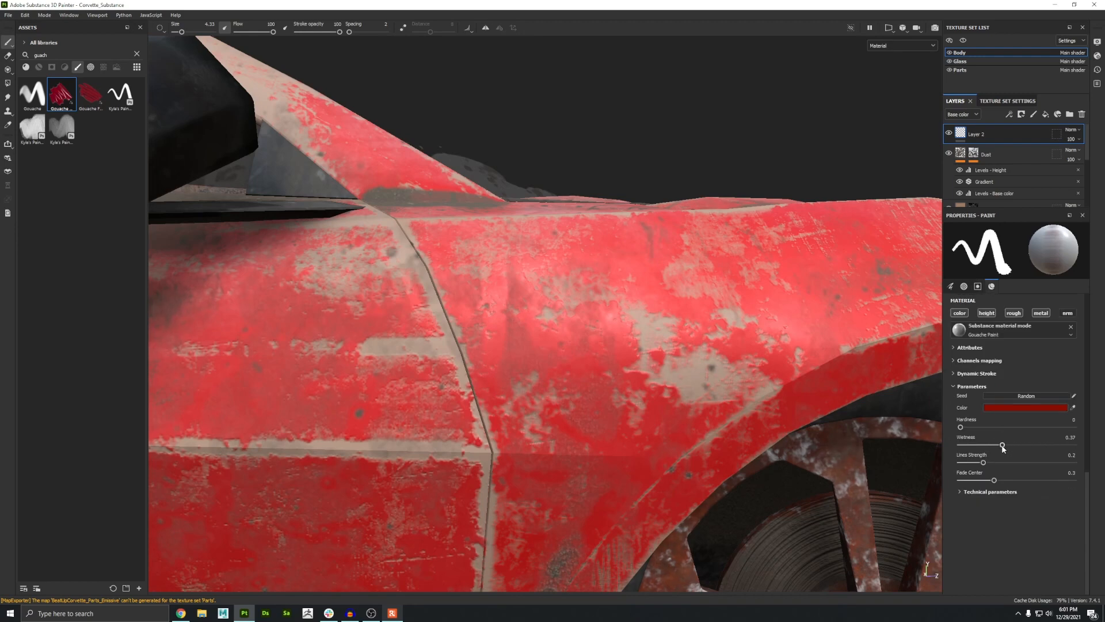
pyautogui.moveTo(576, 278); pyautogui.dragTo(484, 386)
pyautogui.hotkey('ctrl', 'z')
pyautogui.click(1014, 463)
pyautogui.moveTo(668, 294); pyautogui.dragTo(518, 394)
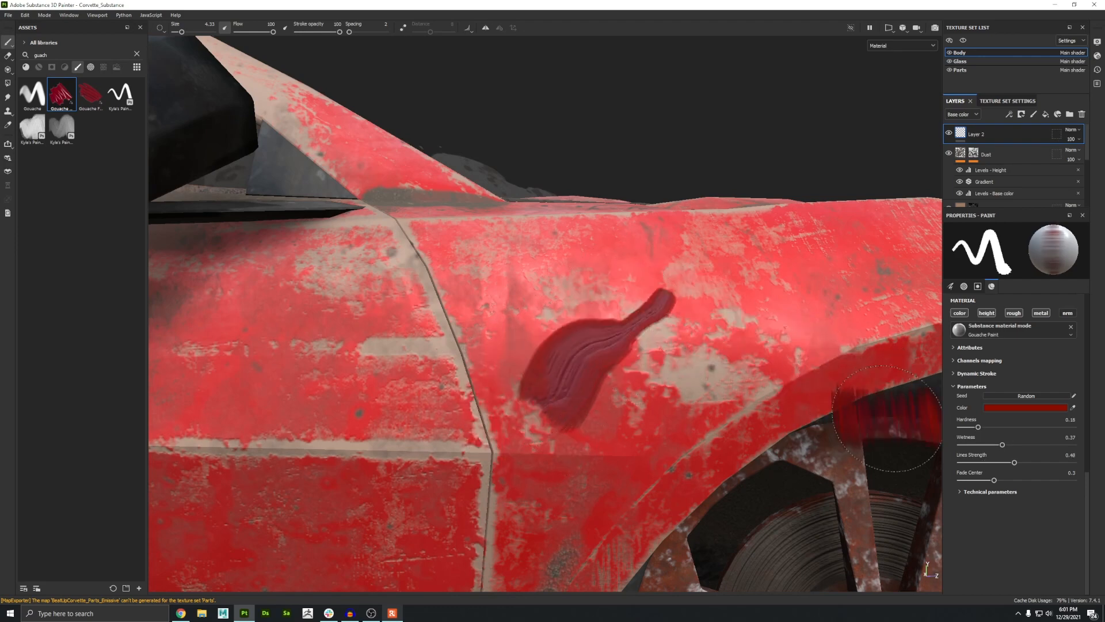
pyautogui.hotkey('ctrl', 'z')
pyautogui.click(1006, 445)
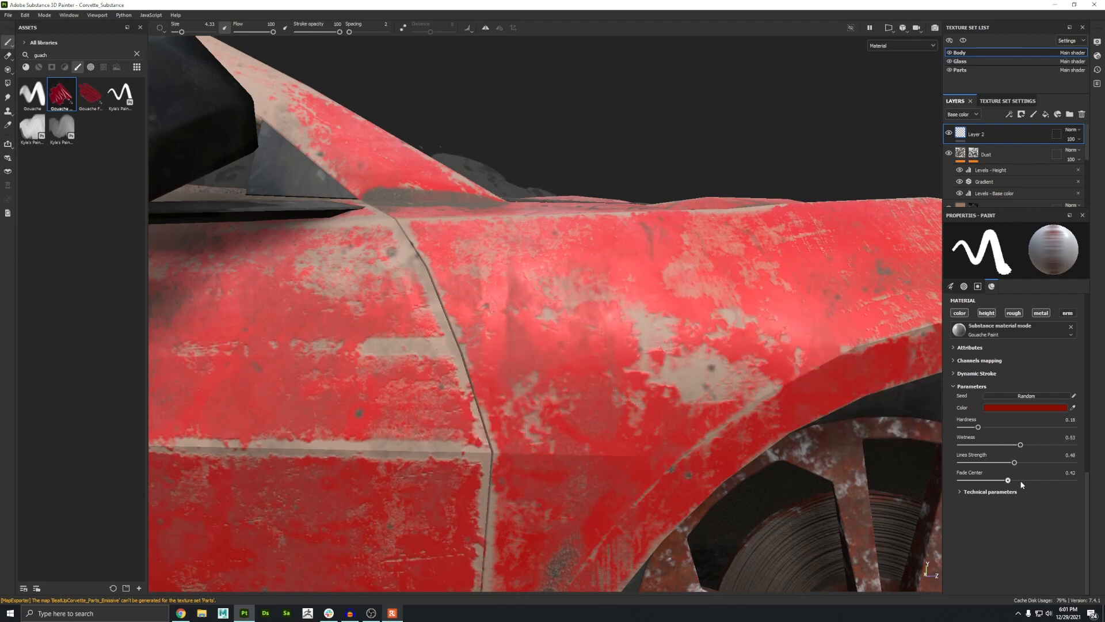
# Step: Paint several overlapping gouache strokes near the door seam and undo them
pyautogui.moveTo(694, 285)
pyautogui.mouseDown()
pyautogui.moveTo(656, 320)
pyautogui.moveTo(558, 367)
pyautogui.mouseUp()
pyautogui.keyDown('alt'); pyautogui.moveTo(634, 360); pyautogui.dragTo(614, 427); pyautogui.keyUp('alt')
pyautogui.moveTo(605, 314); pyautogui.dragTo(486, 370)
pyautogui.moveTo(536, 314); pyautogui.dragTo(509, 400)
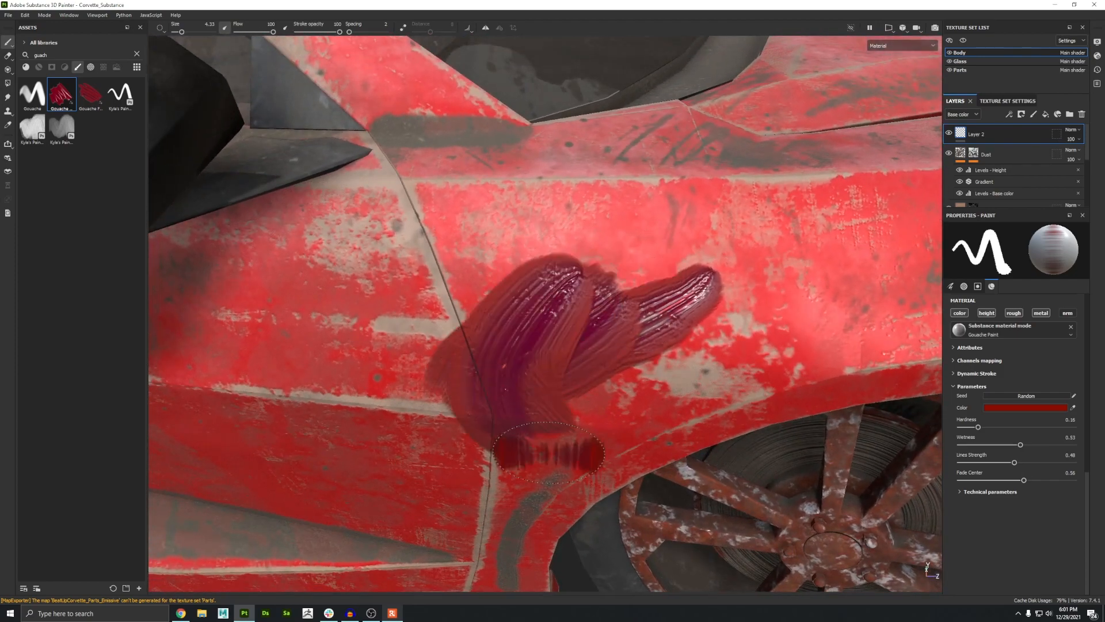
pyautogui.keyDown('alt'); pyautogui.moveTo(548, 452); pyautogui.dragTo(593, 377); pyautogui.keyUp('alt')
pyautogui.hotkey('ctrl', 'z')
pyautogui.hotkey('ctrl', 'z')
pyautogui.hotkey('ctrl', 'z')
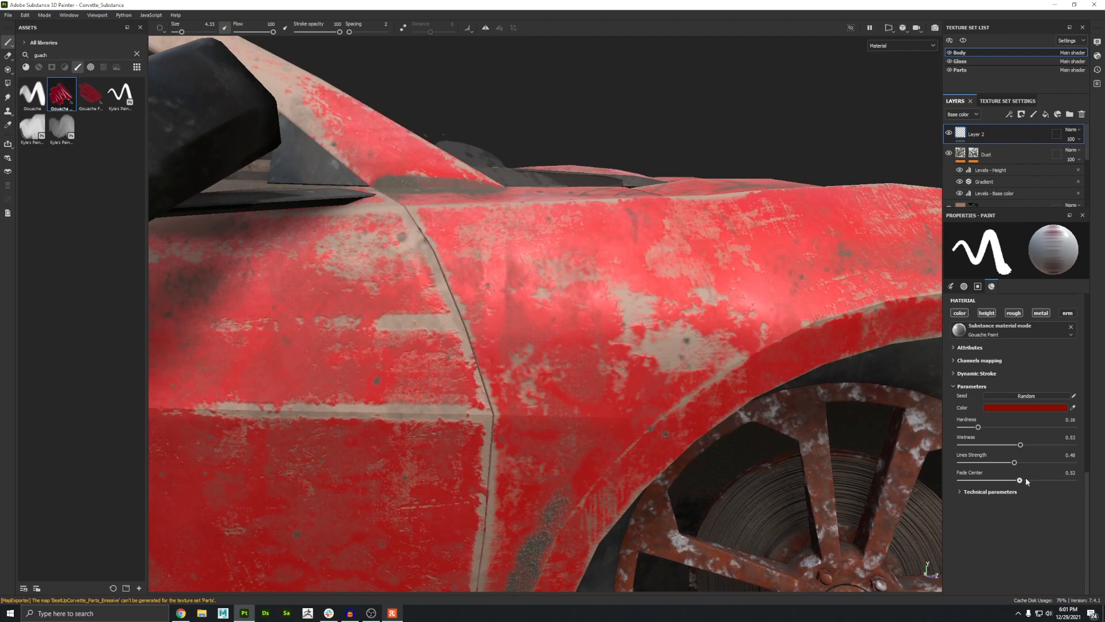
# Step: Change the gouache paint color to yellow on the lower side panel
pyautogui.keyDown('alt'); pyautogui.moveTo(495, 325); pyautogui.dragTo(604, 271); pyautogui.keyUp('alt')
pyautogui.keyDown('alt'); pyautogui.moveTo(460, 380); pyautogui.dragTo(814, 321, button='middle'); pyautogui.keyUp('alt')
pyautogui.click(1011, 407)
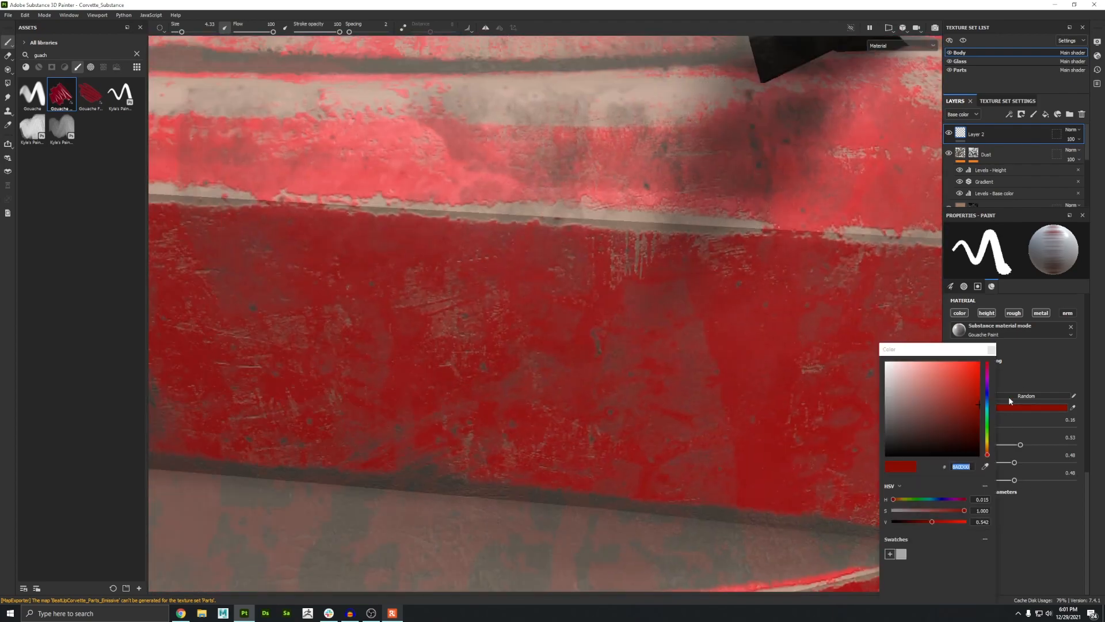
pyautogui.moveTo(988, 430); pyautogui.dragTo(988, 438)
pyautogui.moveTo(601, 167)
pyautogui.mouseDown()
pyautogui.moveTo(509, 360)
pyautogui.moveTo(517, 401)
pyautogui.mouseUp()
pyautogui.hotkey('ctrl', 'z')
pyautogui.keyDown('alt'); pyautogui.moveTo(548, 354); pyautogui.dragTo(507, 351, button='right'); pyautogui.keyUp('alt')
pyautogui.click(992, 350)
# Step: Paint the word KEEP in yellow gouache on the lower side panel behind the door
pyautogui.keyDown('alt'); pyautogui.moveTo(482, 275); pyautogui.dragTo(392, 277); pyautogui.keyUp('alt')
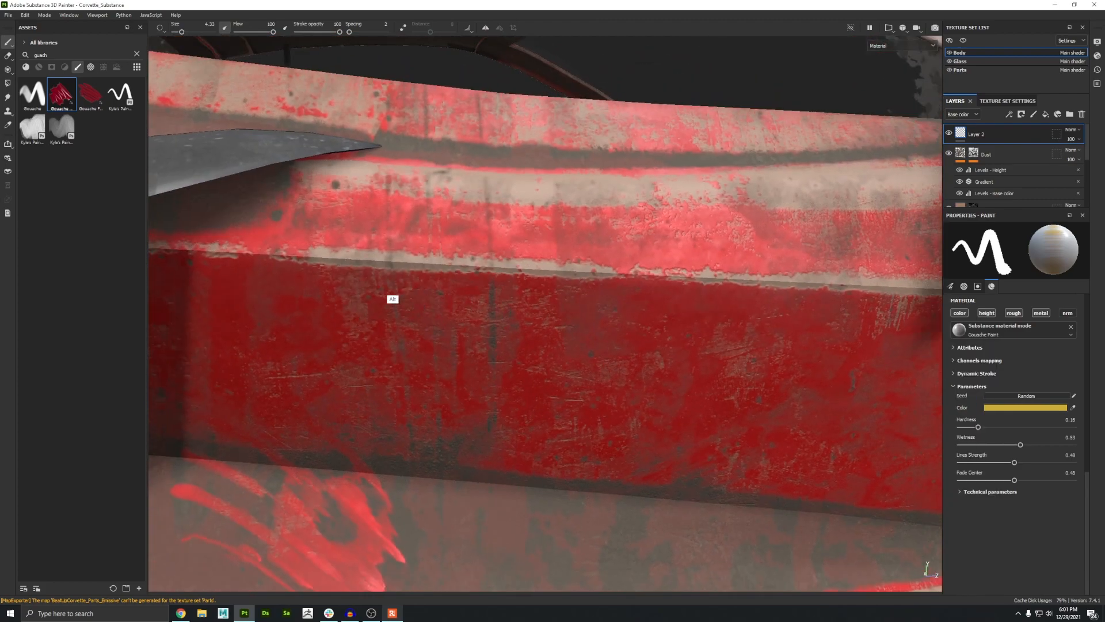
pyautogui.keyDown('ctrl'); pyautogui.moveTo(392, 276); pyautogui.dragTo(375, 280, button='right'); pyautogui.keyUp('ctrl')
pyautogui.keyDown('alt'); pyautogui.moveTo(374, 281); pyautogui.dragTo(496, 308, button='middle'); pyautogui.keyUp('alt')
pyautogui.moveTo(497, 308)
pyautogui.keyDown('alt'); pyautogui.mouseDown()
pyautogui.moveTo(446, 286)
pyautogui.moveTo(461, 262)
pyautogui.moveTo(453, 249)
pyautogui.mouseUp(); pyautogui.keyUp('alt')
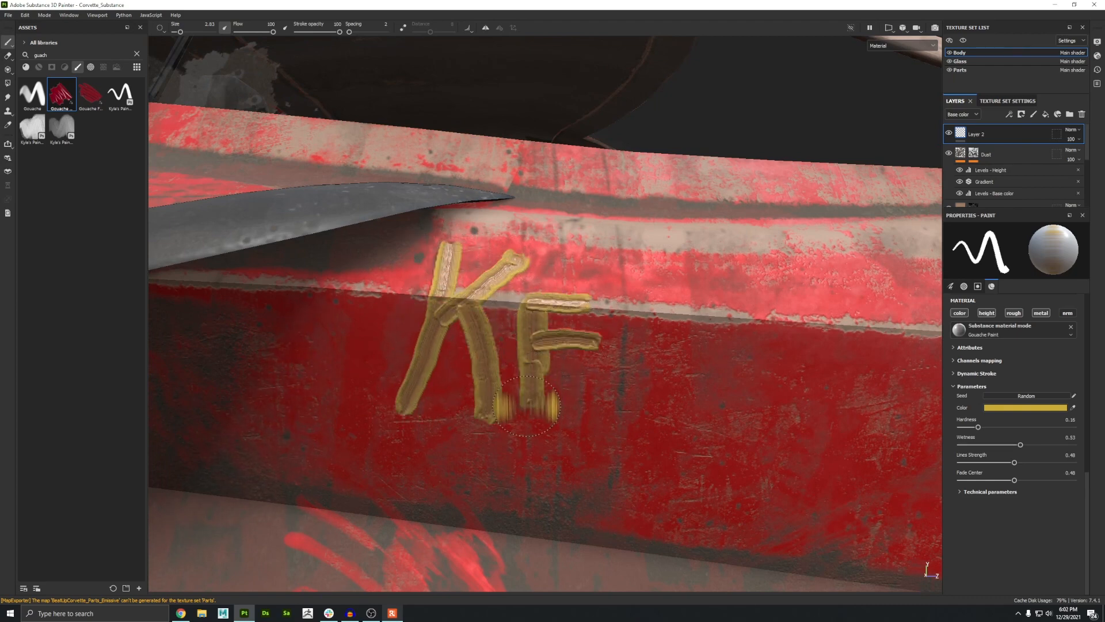
pyautogui.moveTo(527, 407); pyautogui.dragTo(586, 405)
pyautogui.keyDown('alt'); pyautogui.moveTo(586, 405); pyautogui.dragTo(466, 393, button='middle'); pyautogui.keyUp('alt')
pyautogui.moveTo(514, 292); pyautogui.dragTo(513, 312)
pyautogui.moveTo(626, 261); pyautogui.dragTo(620, 423)
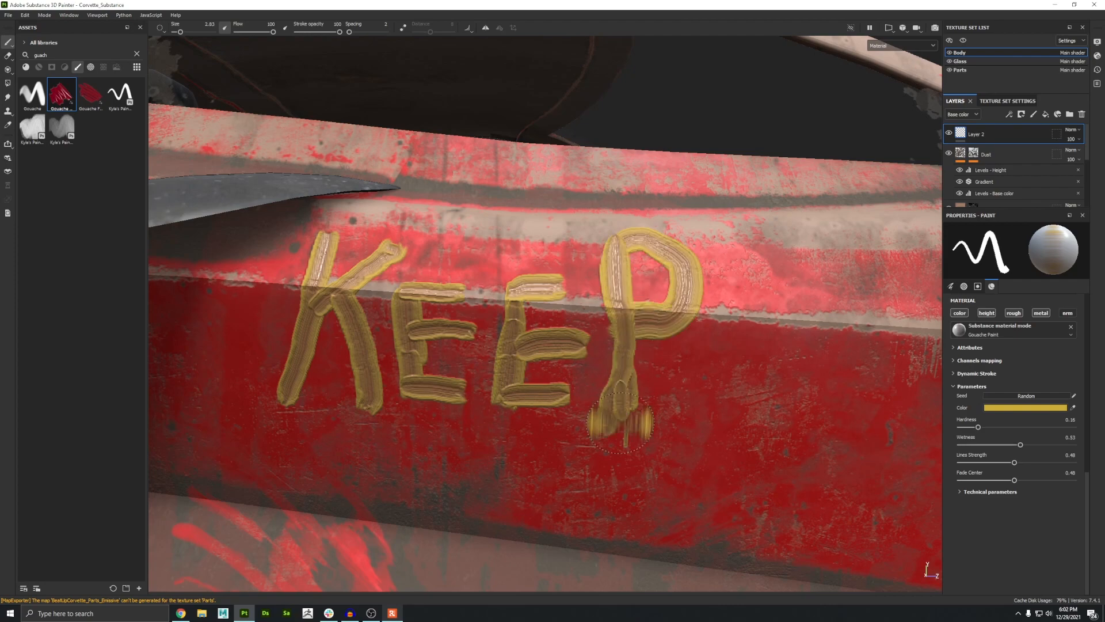
# Step: Paint OUT beneath KEEP and a skull and crossbones beside the lettering
pyautogui.moveTo(656, 239); pyautogui.dragTo(619, 253)
pyautogui.keyDown('alt'); pyautogui.moveTo(465, 470); pyautogui.dragTo(470, 317, button='middle'); pyautogui.keyUp('alt')
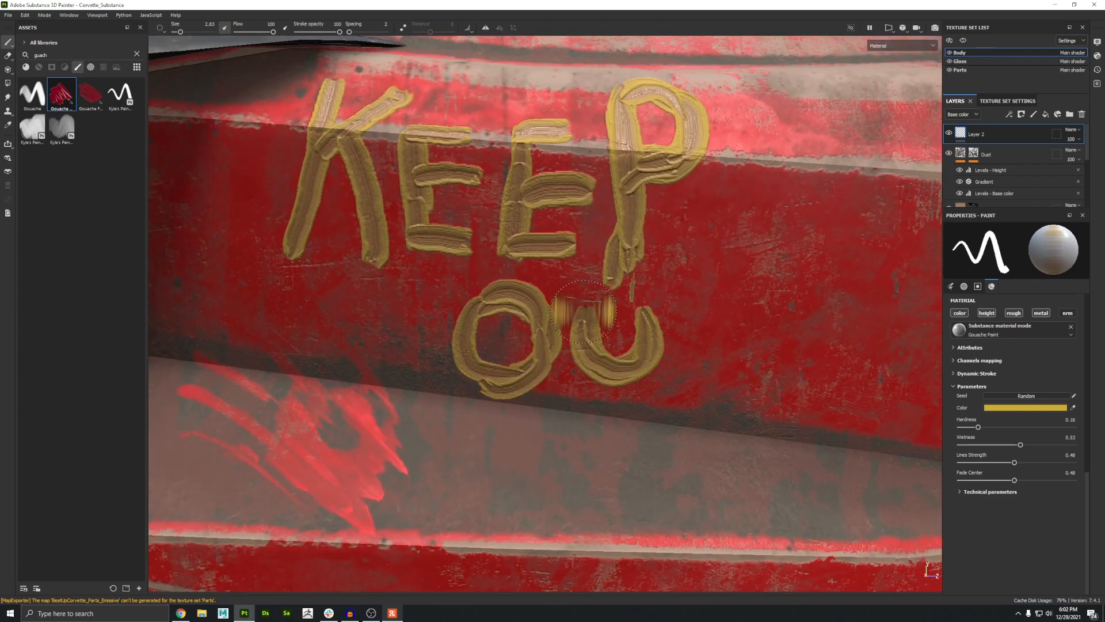
pyautogui.moveTo(709, 377); pyautogui.dragTo(720, 390)
pyautogui.keyDown('alt'); pyautogui.moveTo(664, 274); pyautogui.dragTo(611, 288, button='right'); pyautogui.keyUp('alt')
pyautogui.keyDown('alt'); pyautogui.moveTo(763, 295); pyautogui.dragTo(590, 337, button='middle'); pyautogui.keyUp('alt')
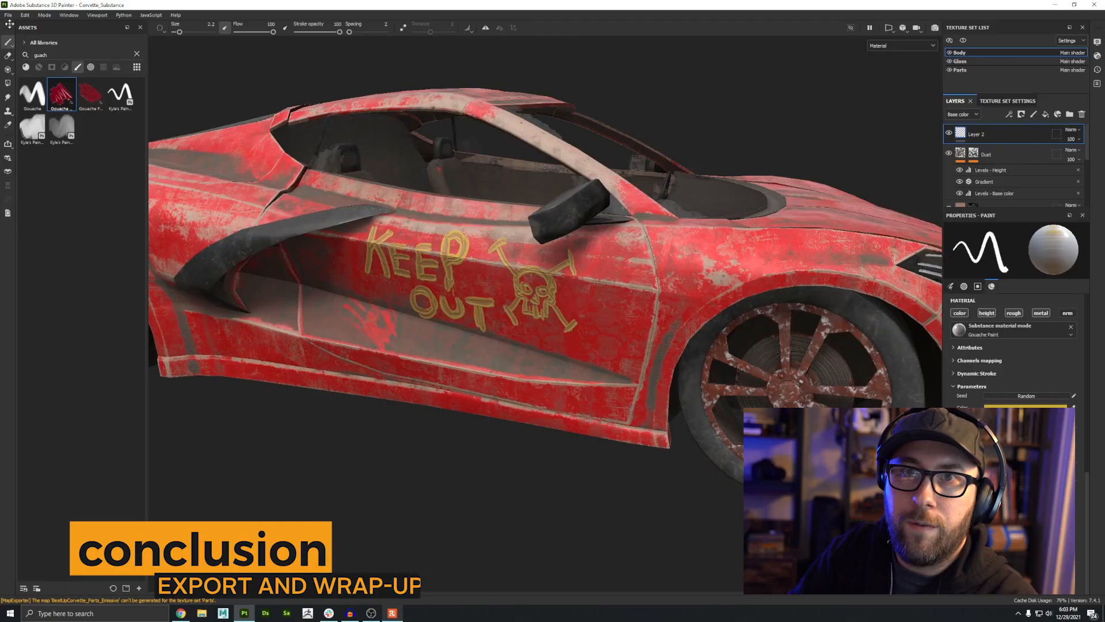
# Step: Open the Export Textures dialog
pyautogui.click(8, 15)
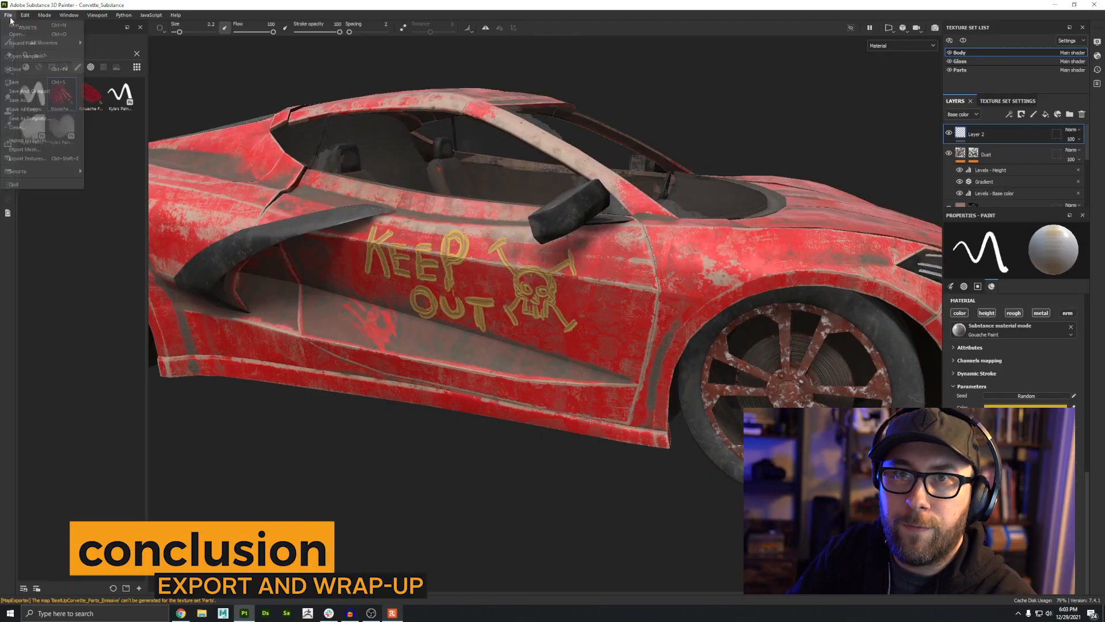
pyautogui.click(27, 159)
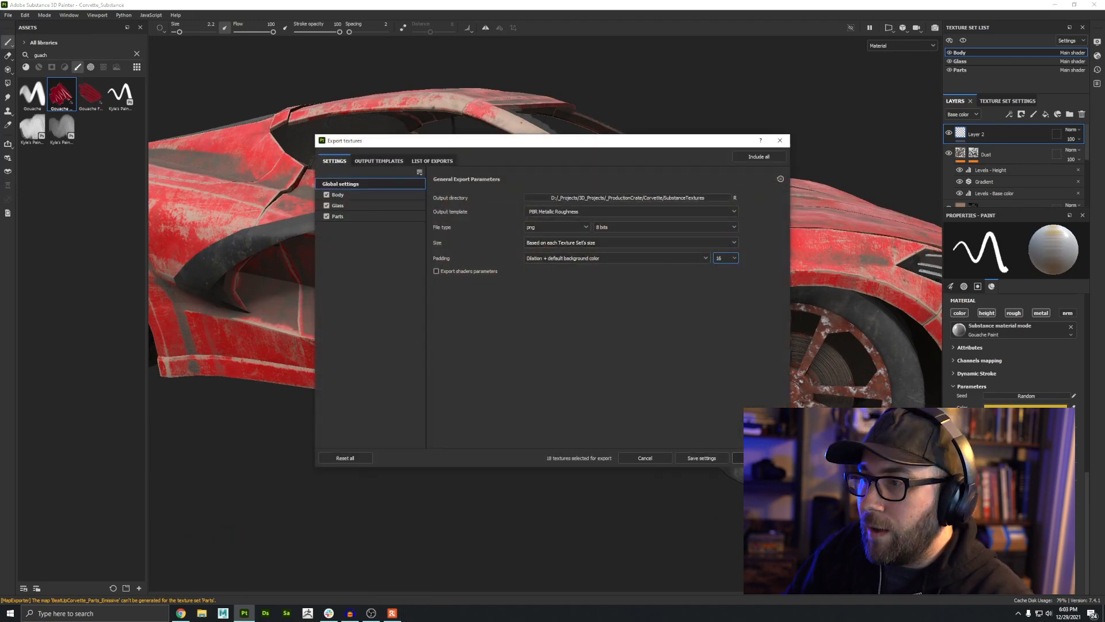